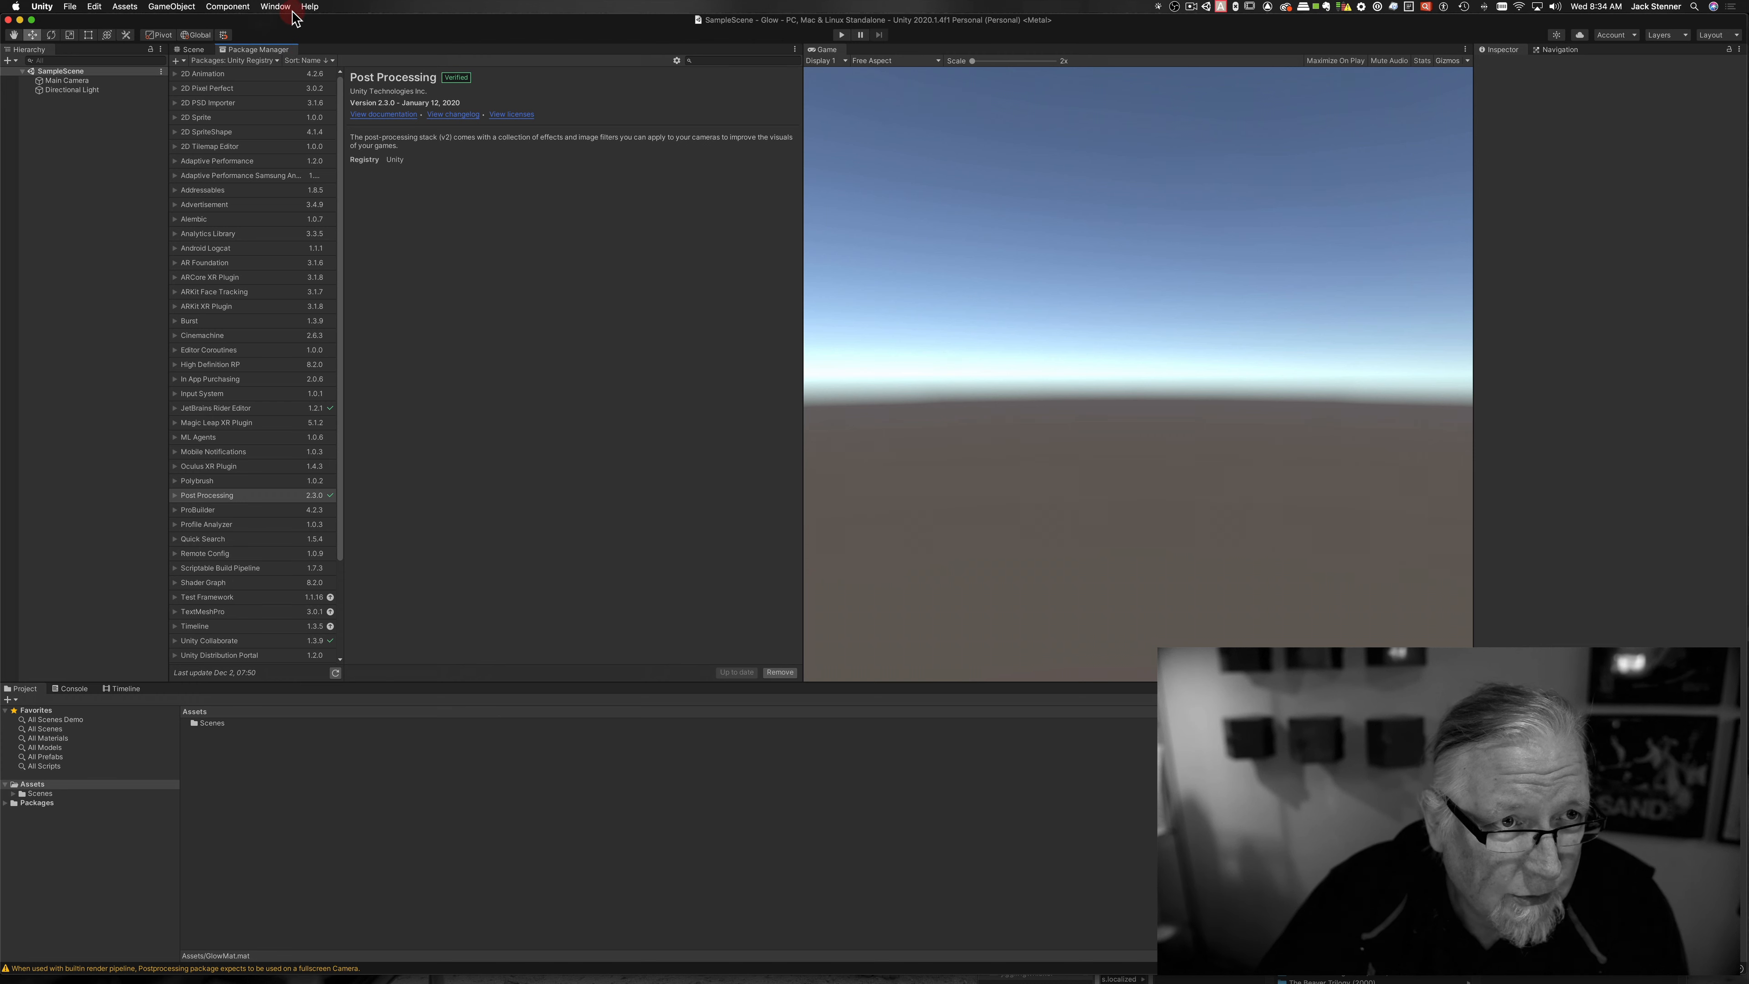
Step: Open the Package Manager and confirm Post Processing 2.3.0 is installed
{"action": "left_click", "coordinate": [287, 8]}
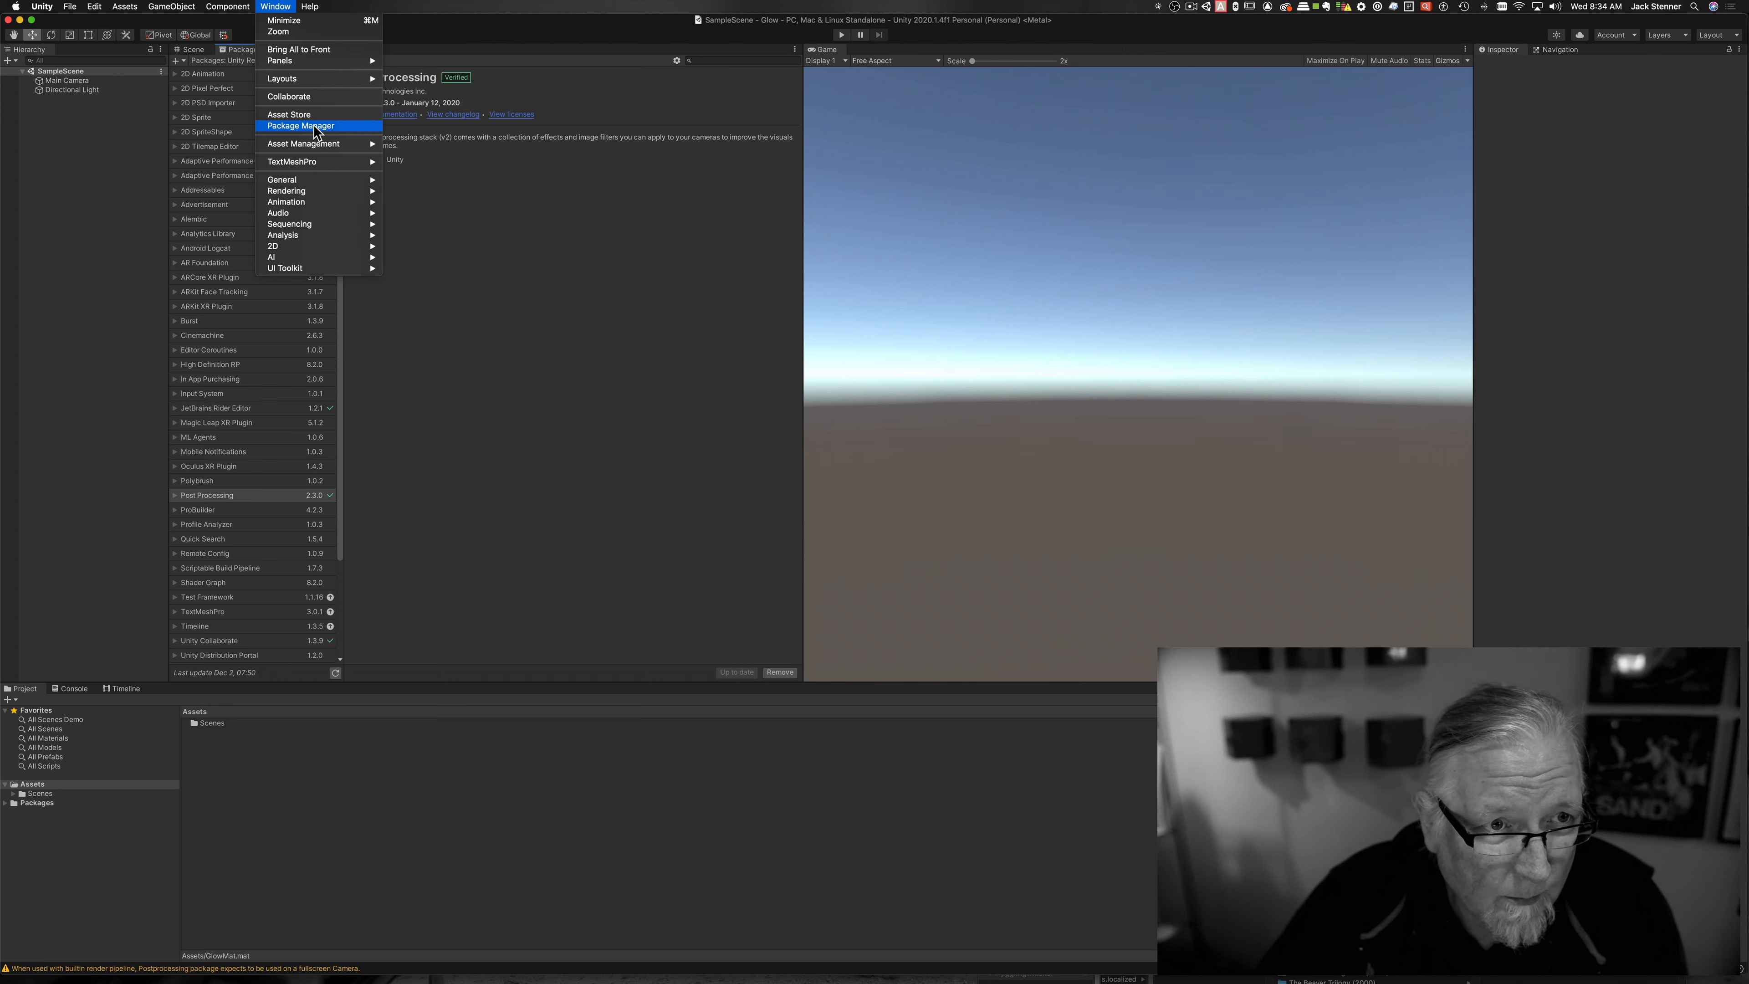
{"action": "left_click", "coordinate": [545, 62]}
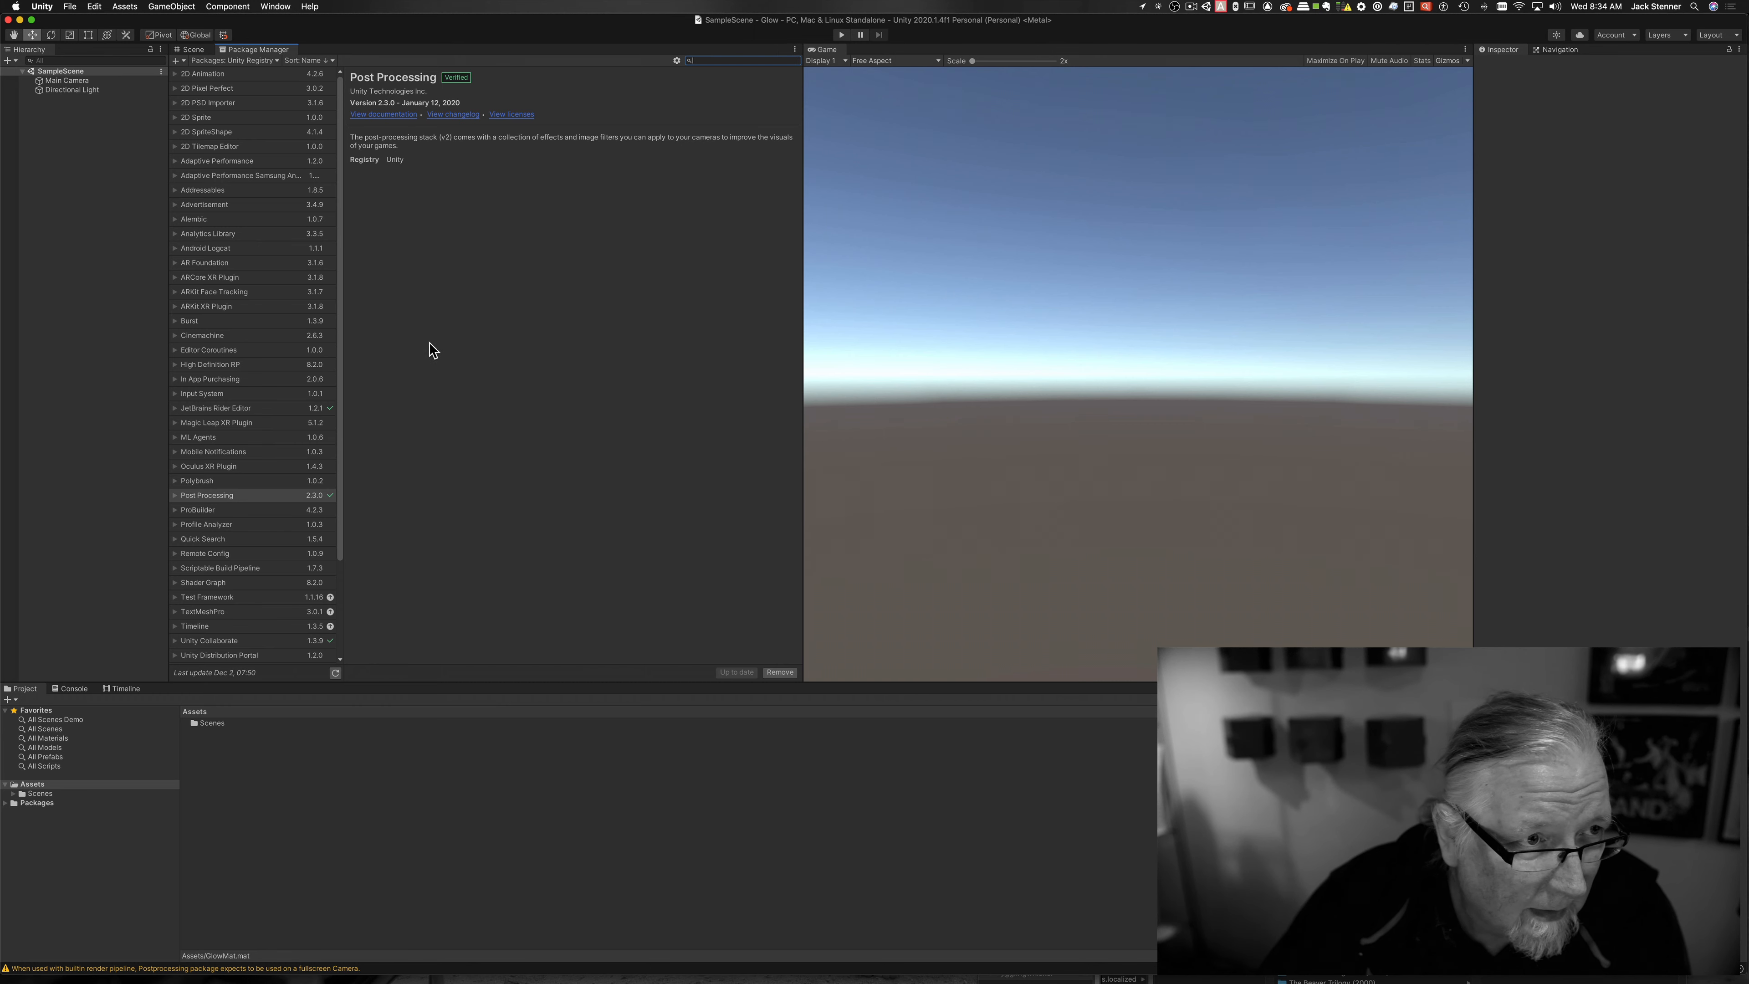
Step: Add a cube to the scene and raise it to Y 0.451
{"action": "left_click", "coordinate": [191, 51]}
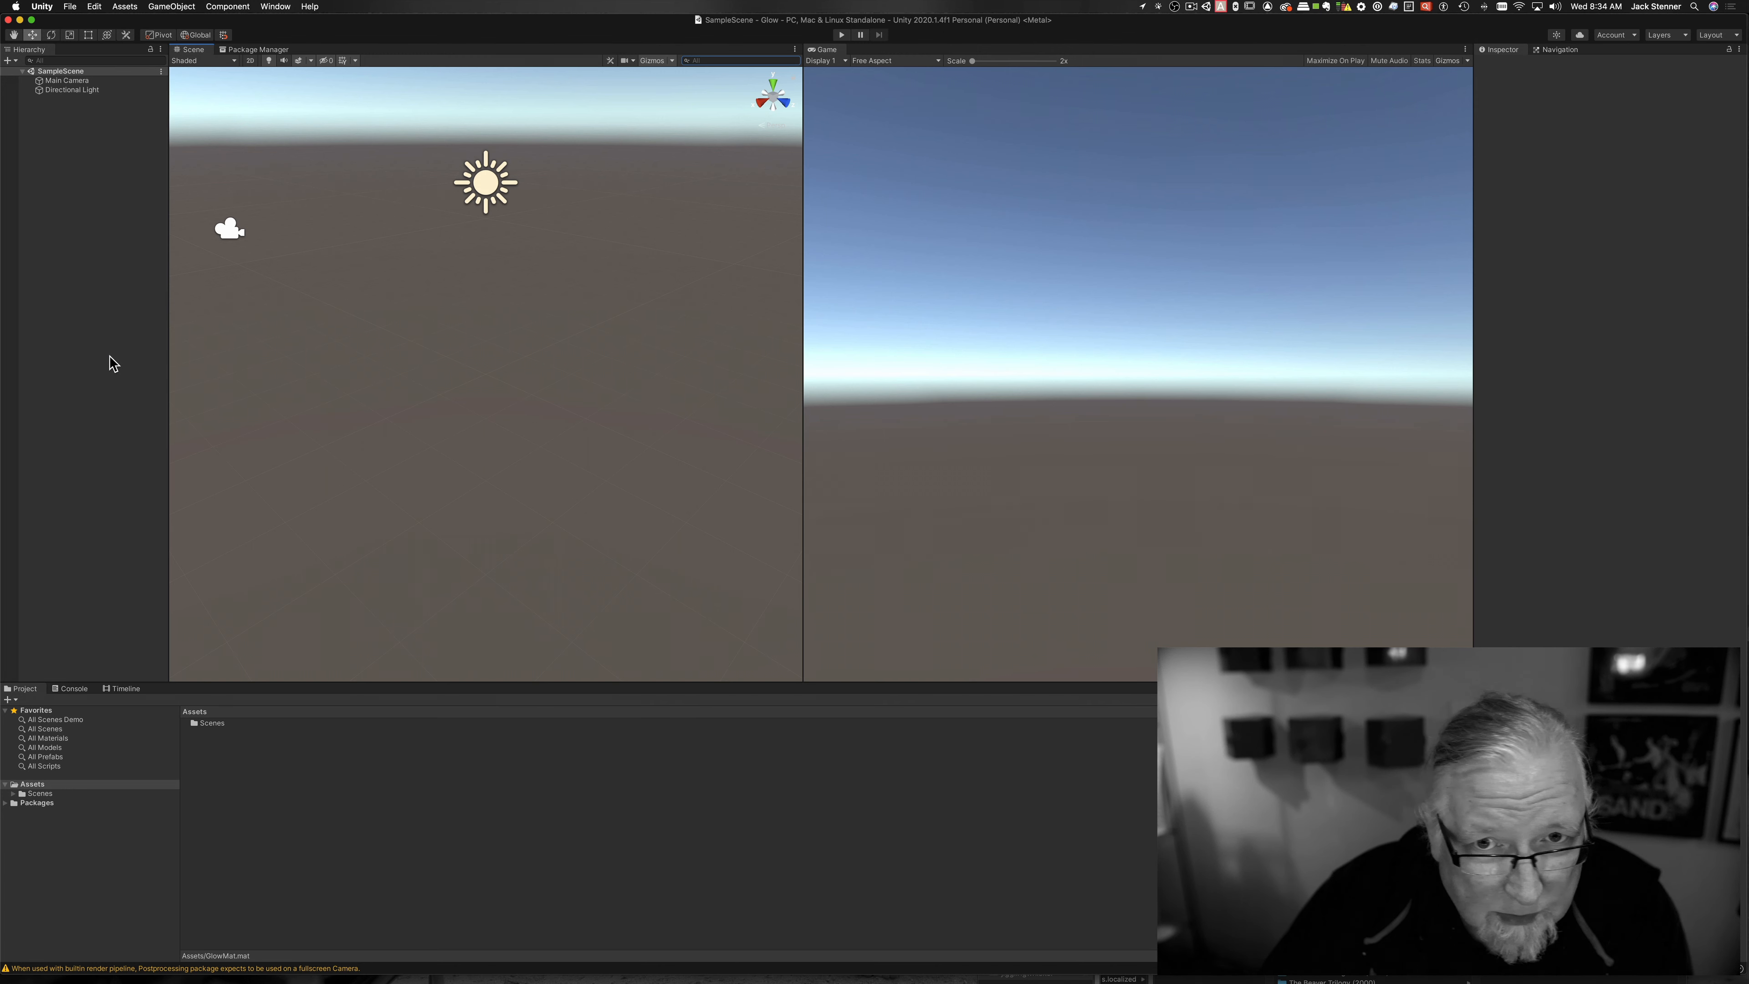
{"action": "left_click", "coordinate": [57, 123]}
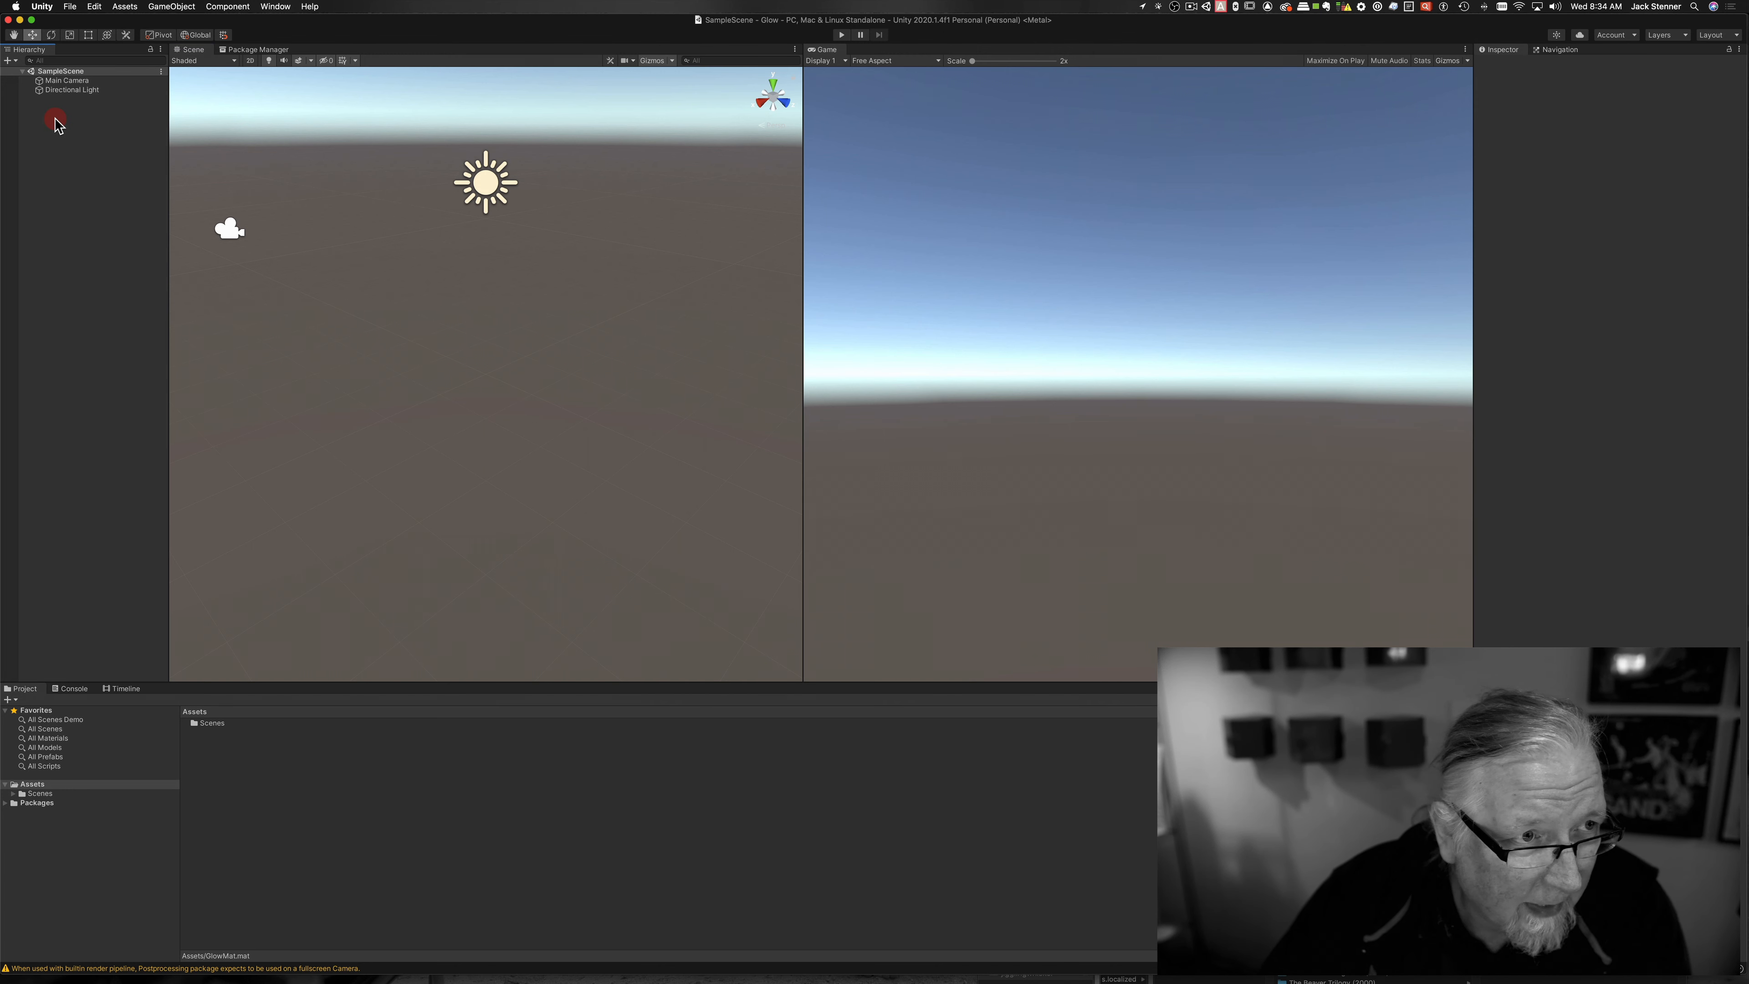
{"action": "right_click", "coordinate": [31, 103]}
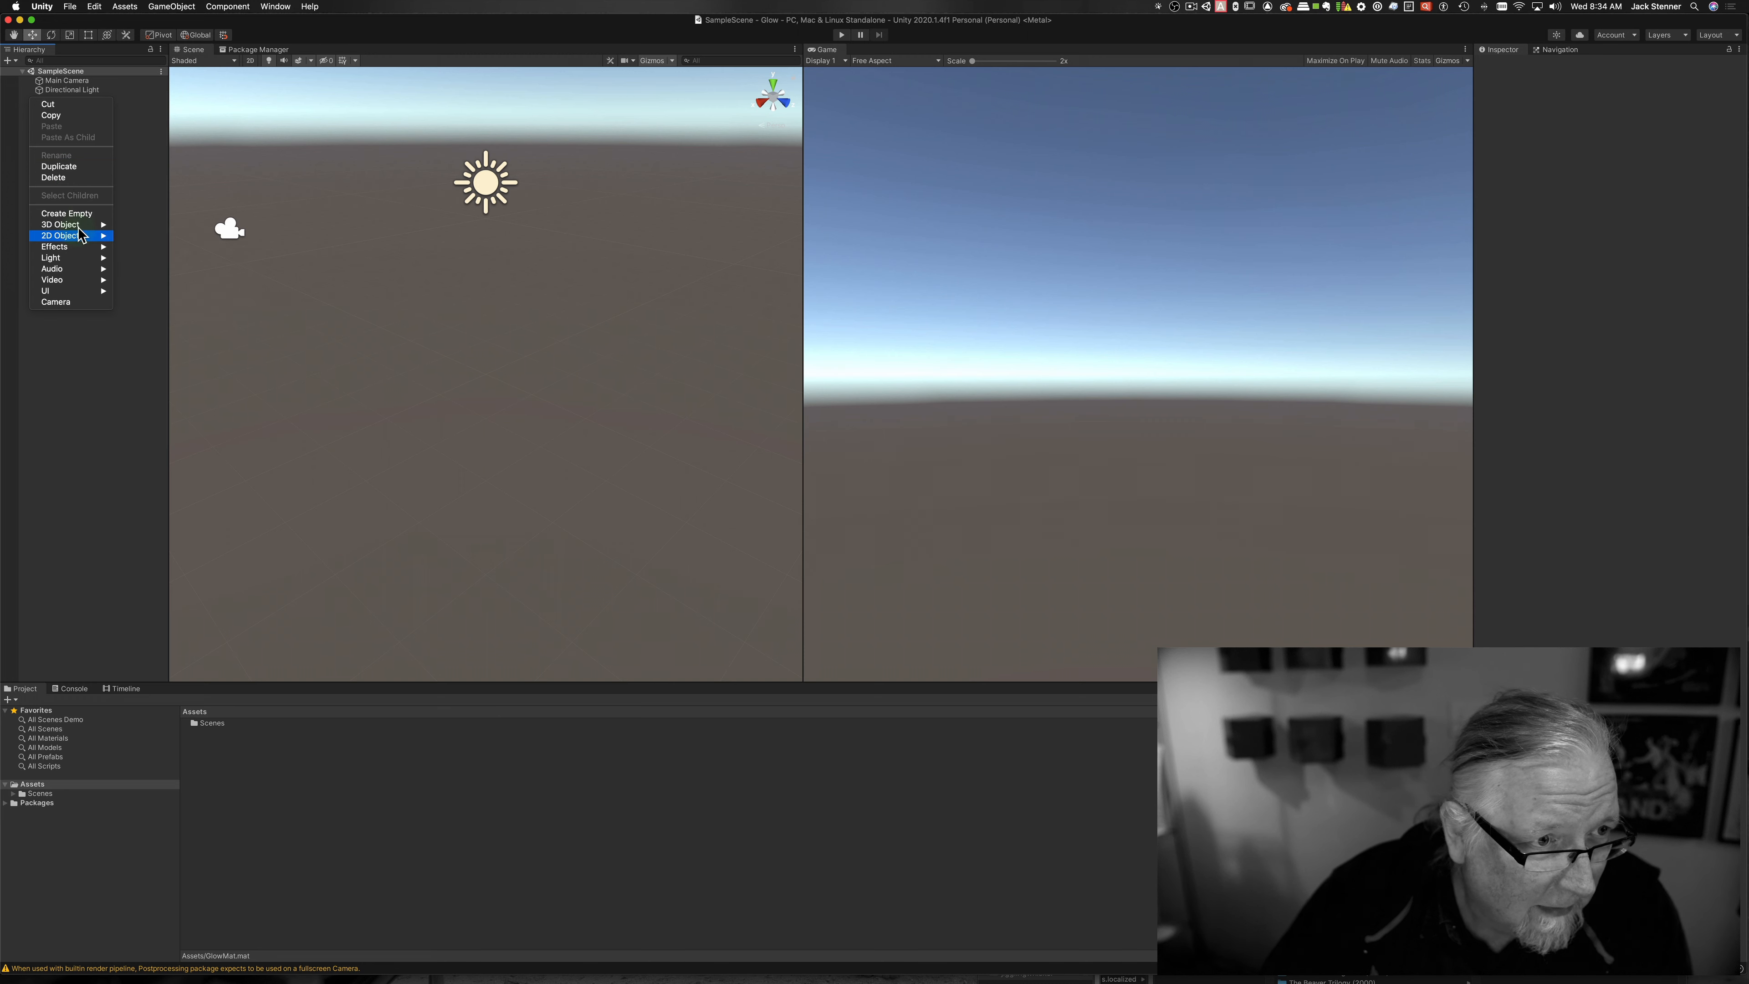
{"action": "mouse_move", "coordinate": [76, 225]}
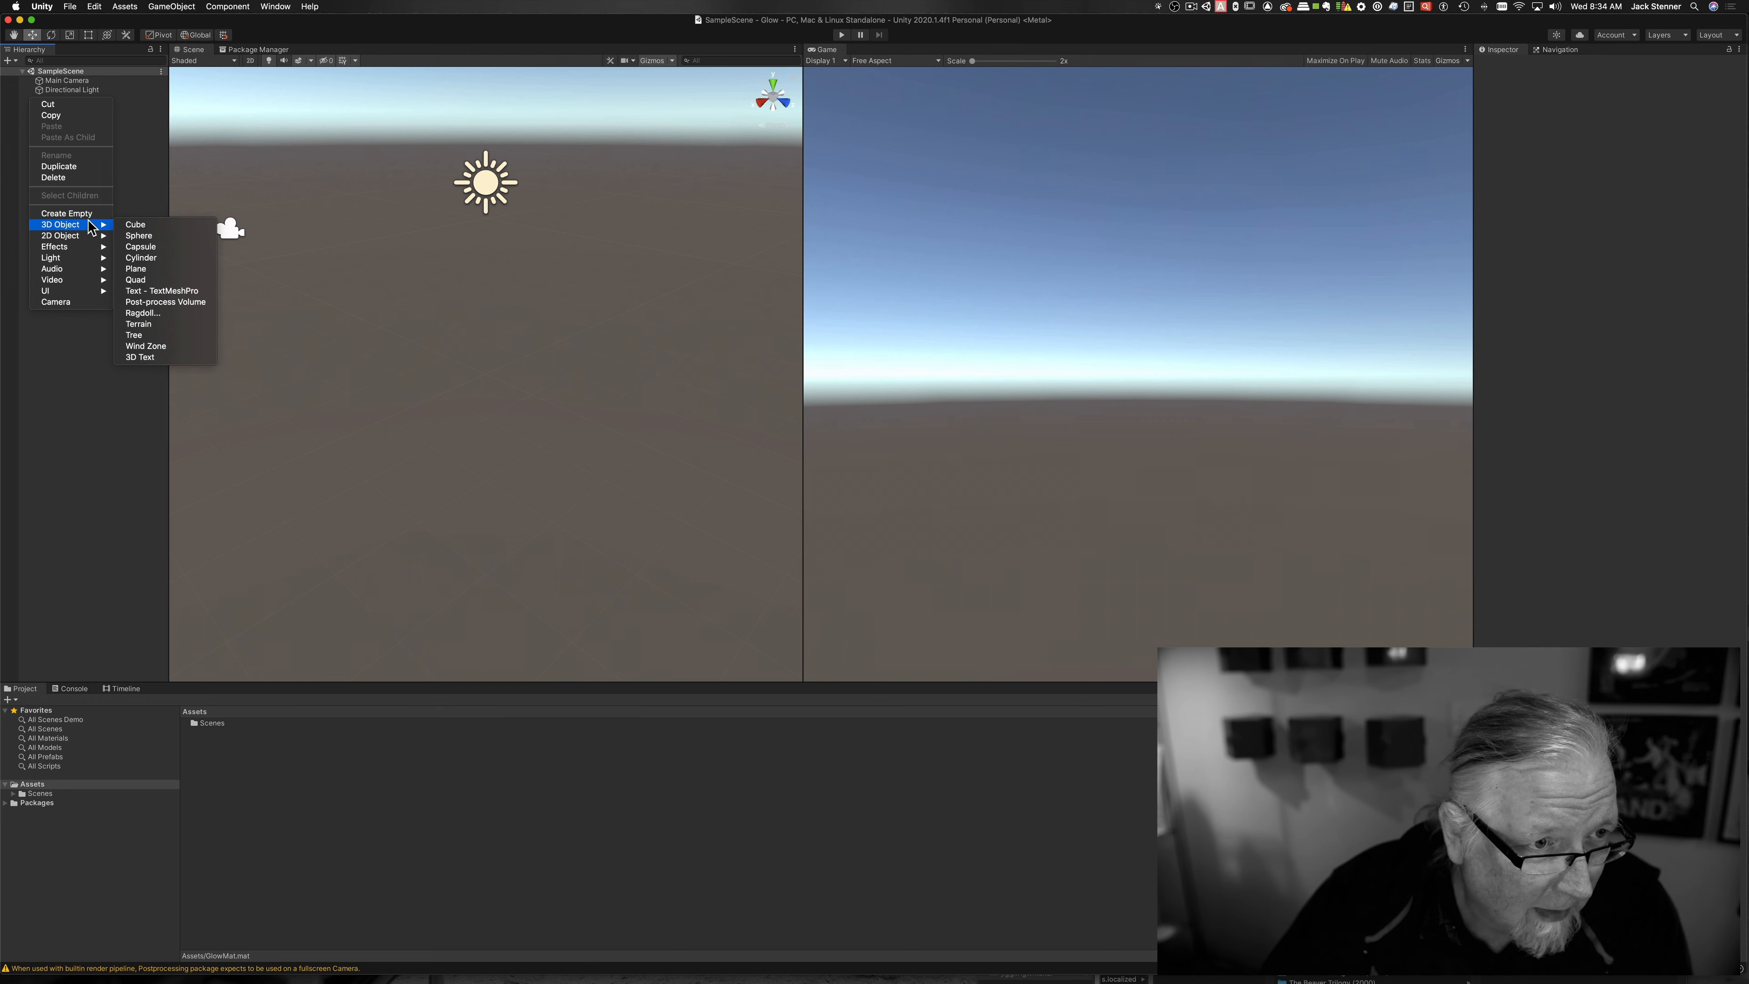
{"action": "left_click", "coordinate": [136, 225]}
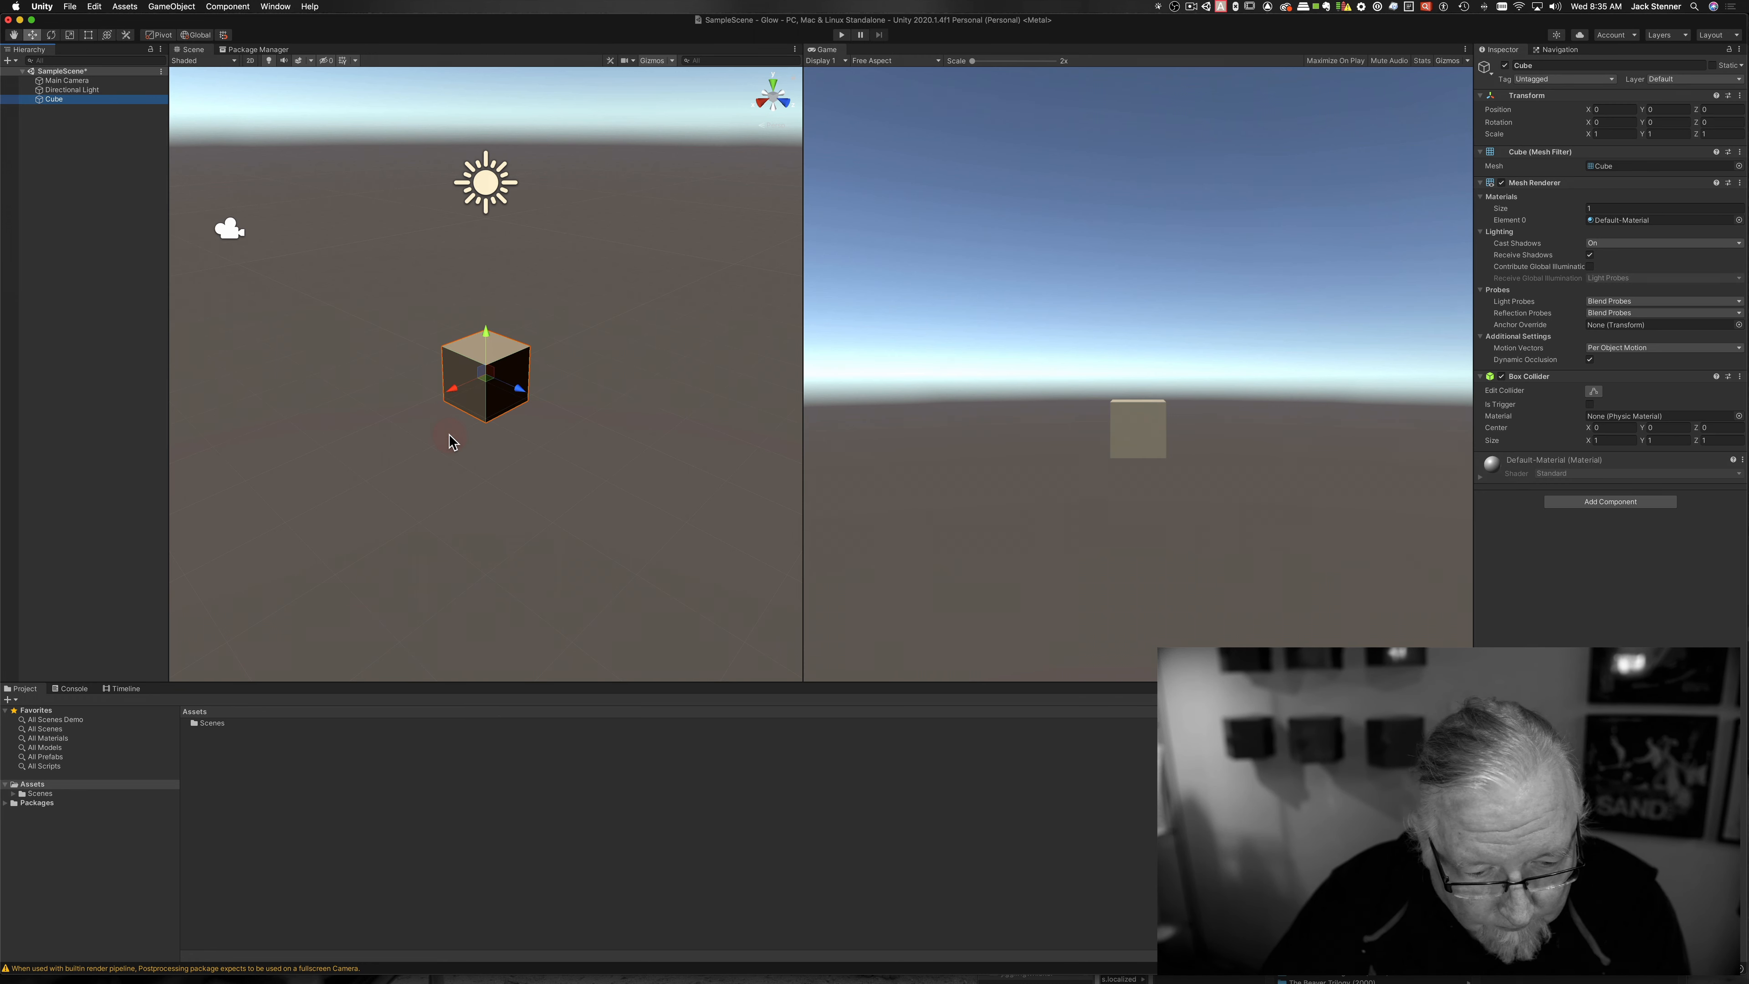
{"action": "key", "text": "w"}
{"action": "left_click", "coordinate": [486, 336]}
{"action": "left_click_drag", "start_coordinate": [486, 336], "coordinate": [486, 312]}
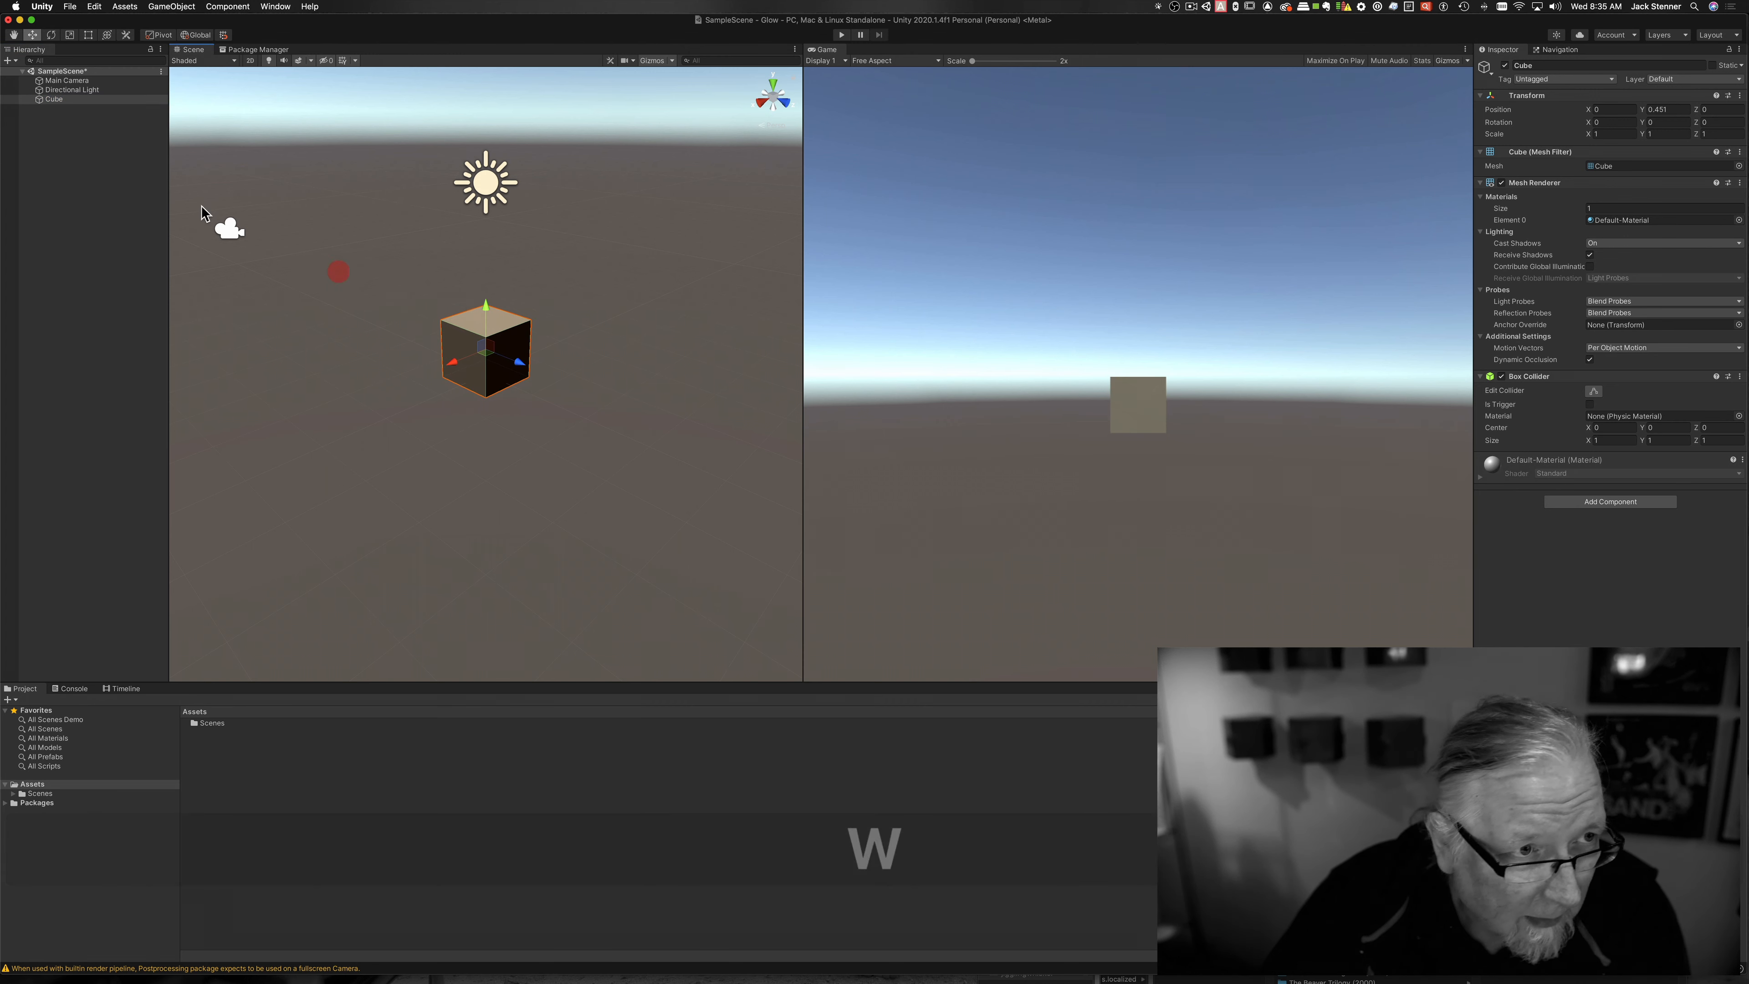
Step: Add a plane at the origin beneath the cube
{"action": "right_click", "coordinate": [74, 165]}
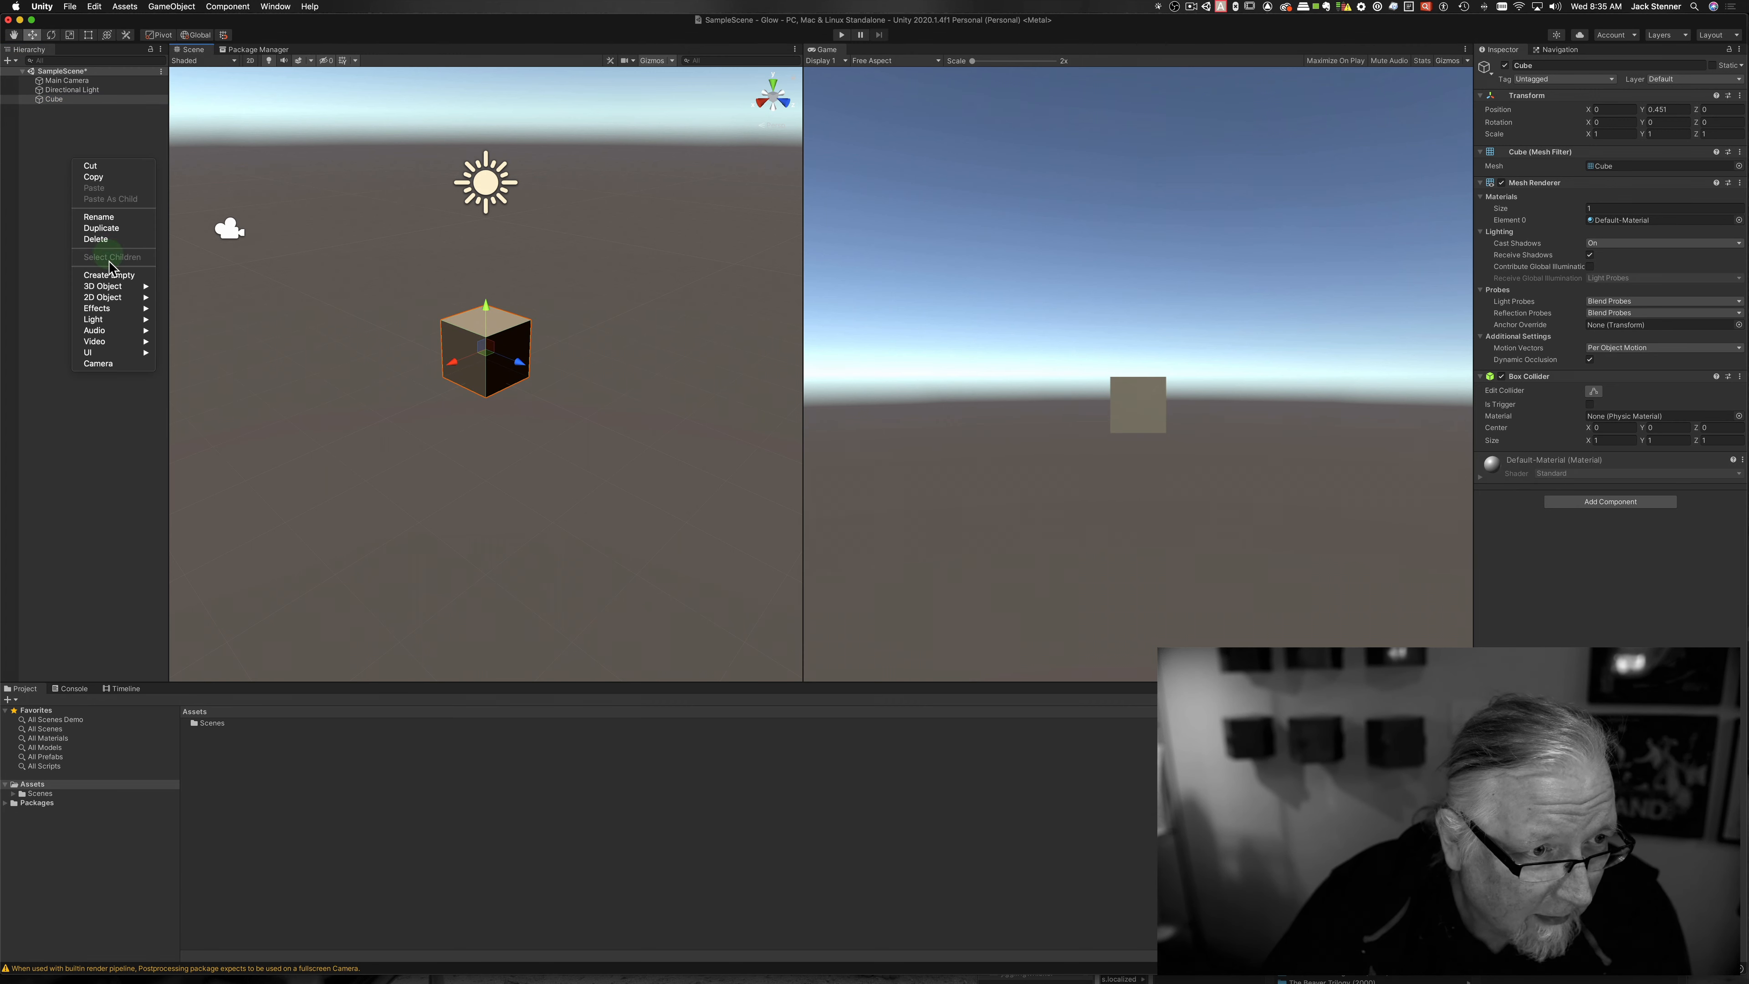
{"action": "mouse_move", "coordinate": [112, 289]}
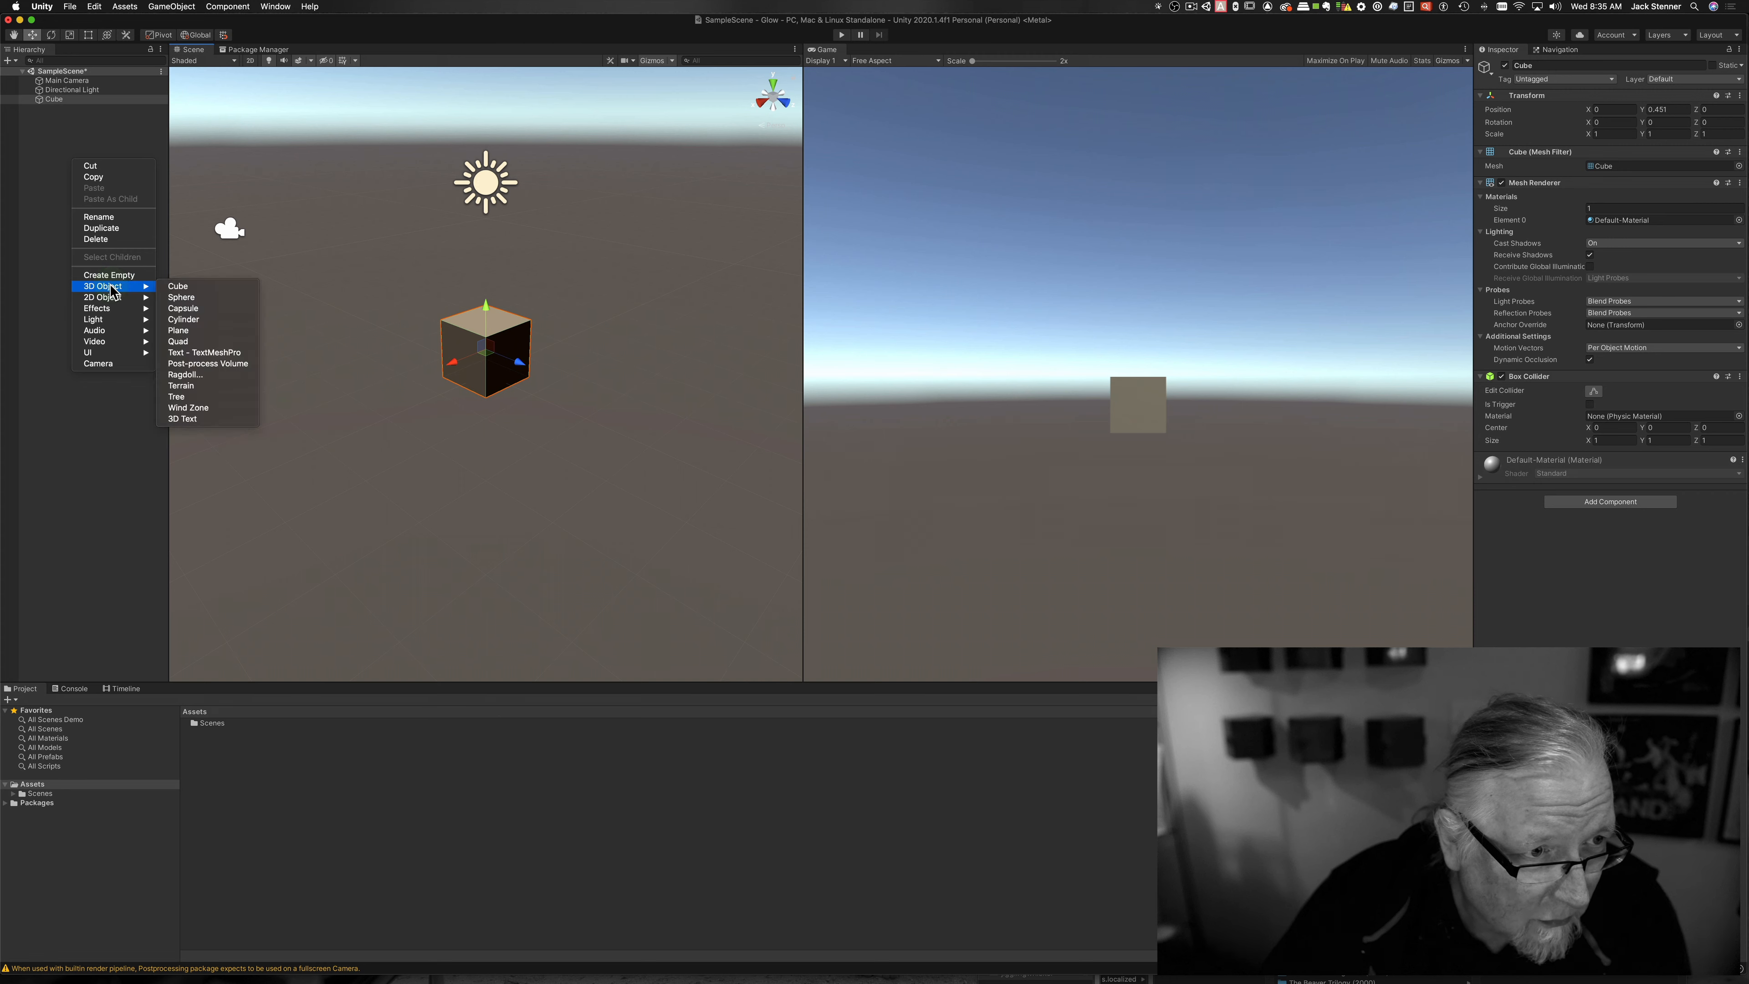
{"action": "left_click", "coordinate": [214, 336]}
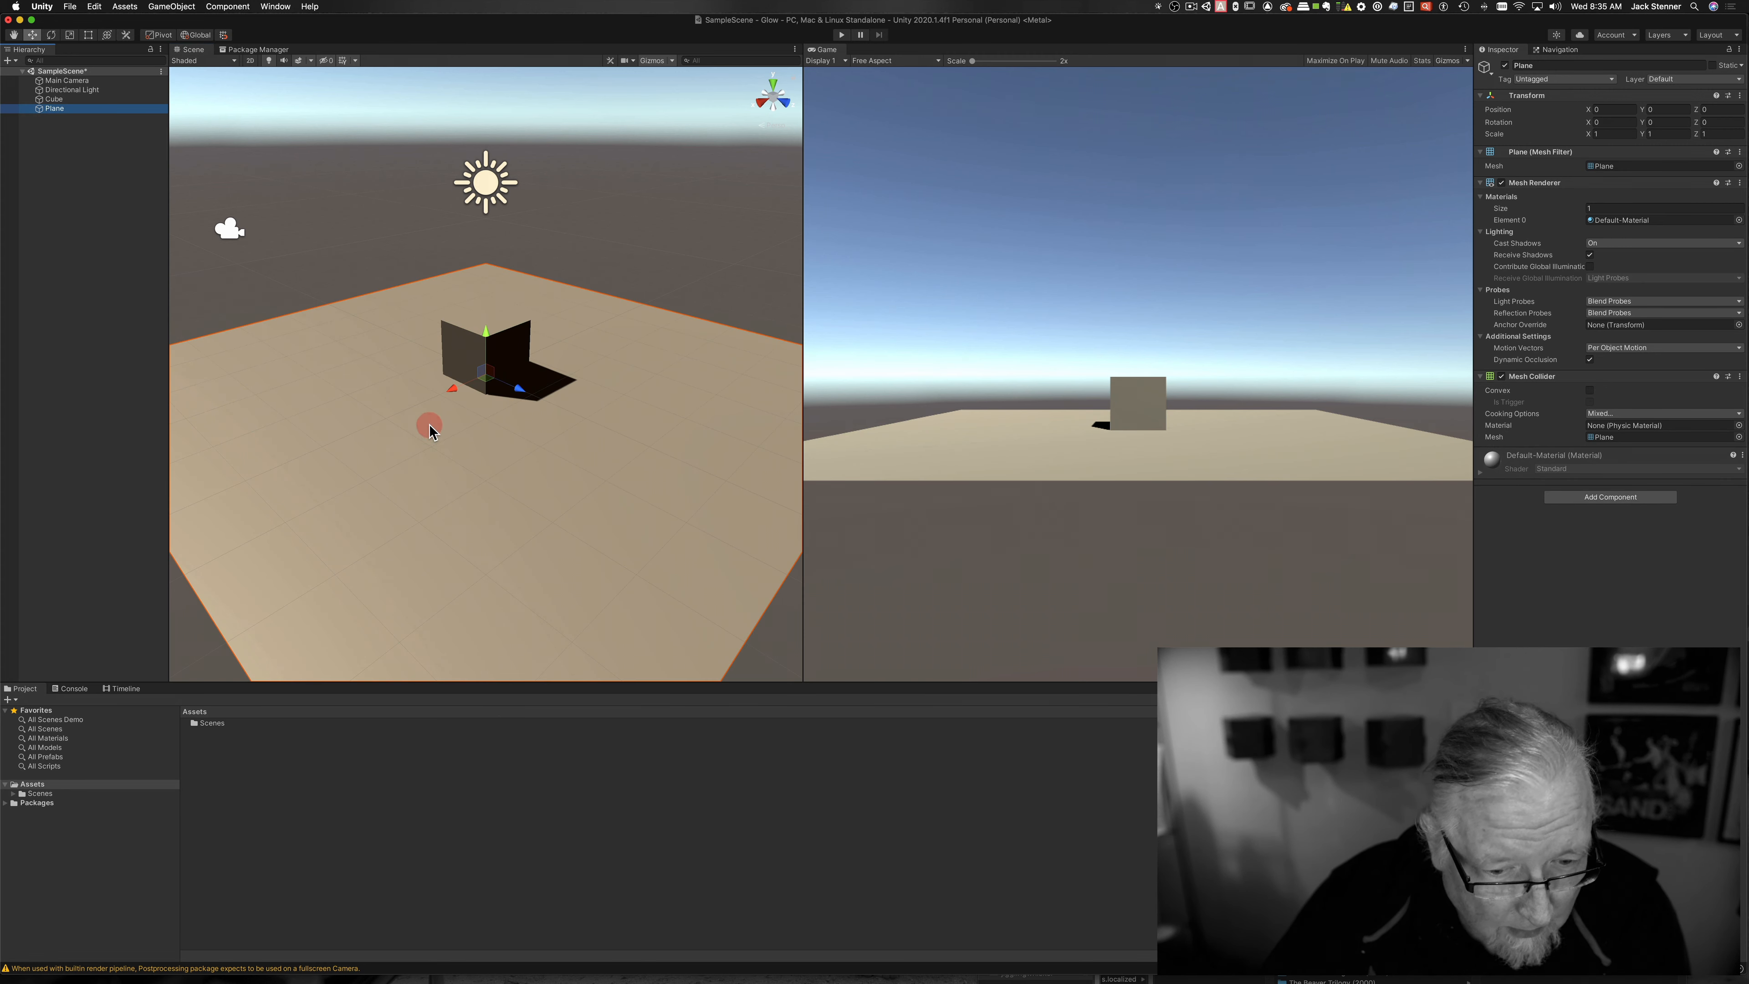
Step: Scale the plane up uniformly to about 5.2
{"action": "key", "text": "w"}
{"action": "key", "text": "e"}
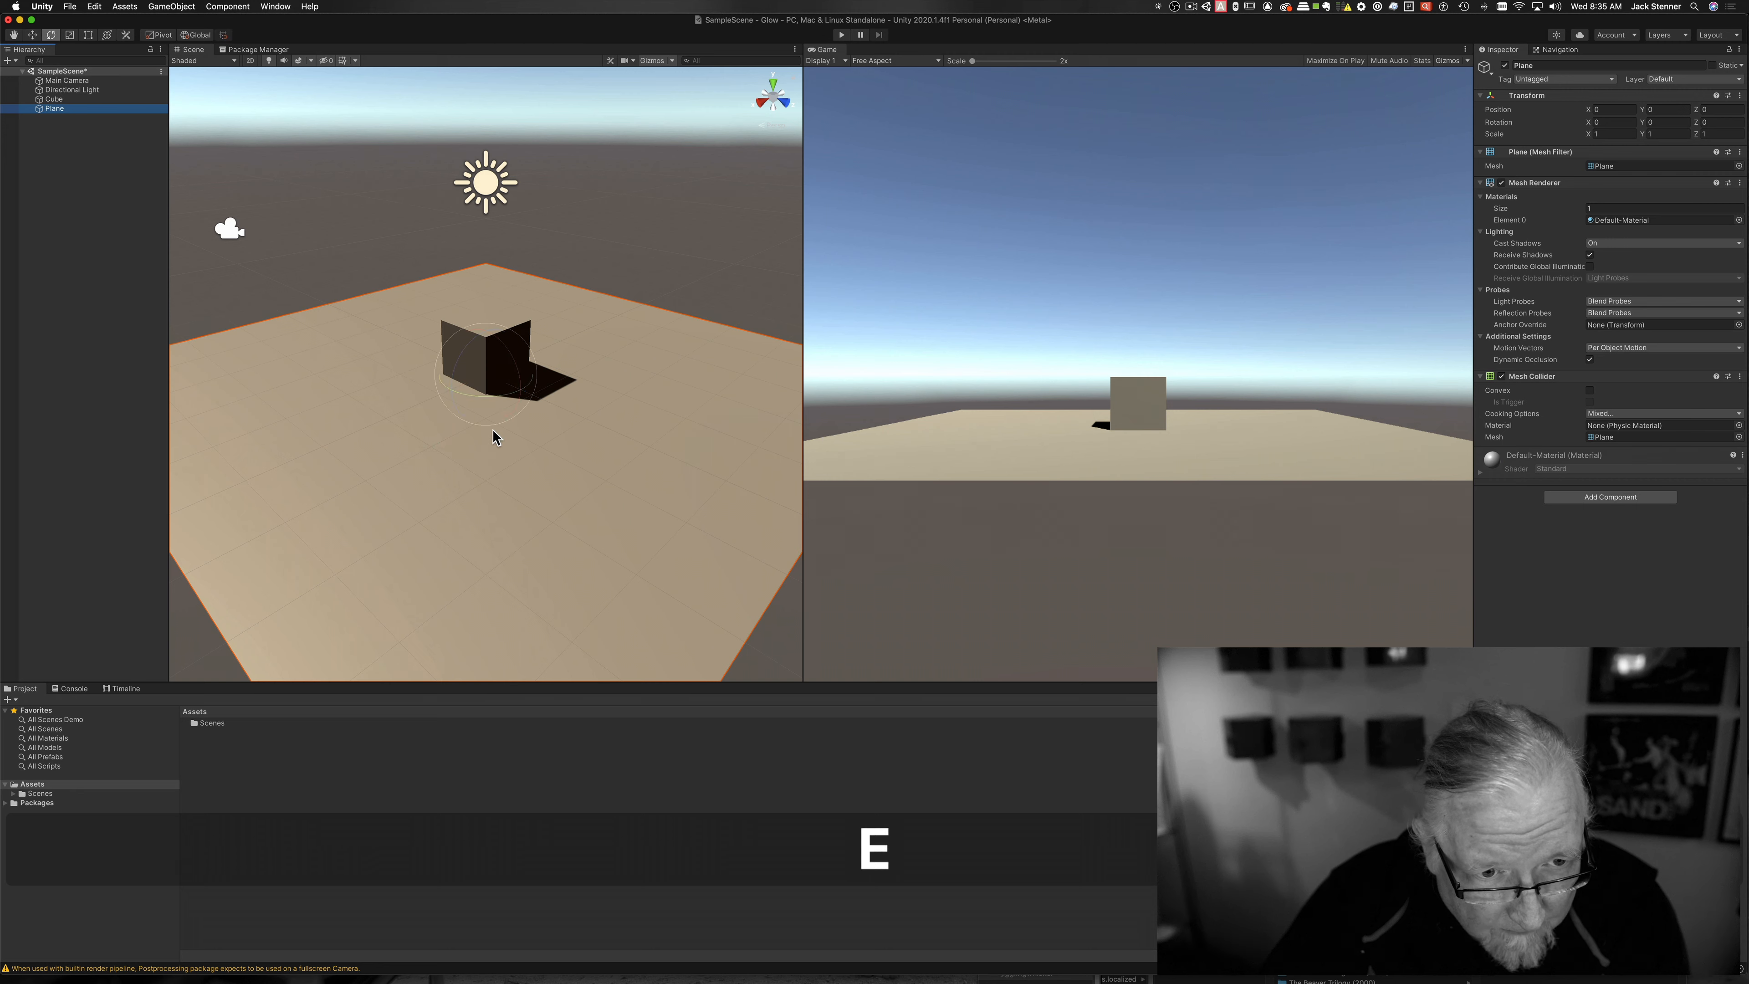
{"action": "key", "text": "r"}
{"action": "left_click_drag", "start_coordinate": [489, 383], "coordinate": [722, 421]}
{"action": "left_click", "coordinate": [1002, 470]}
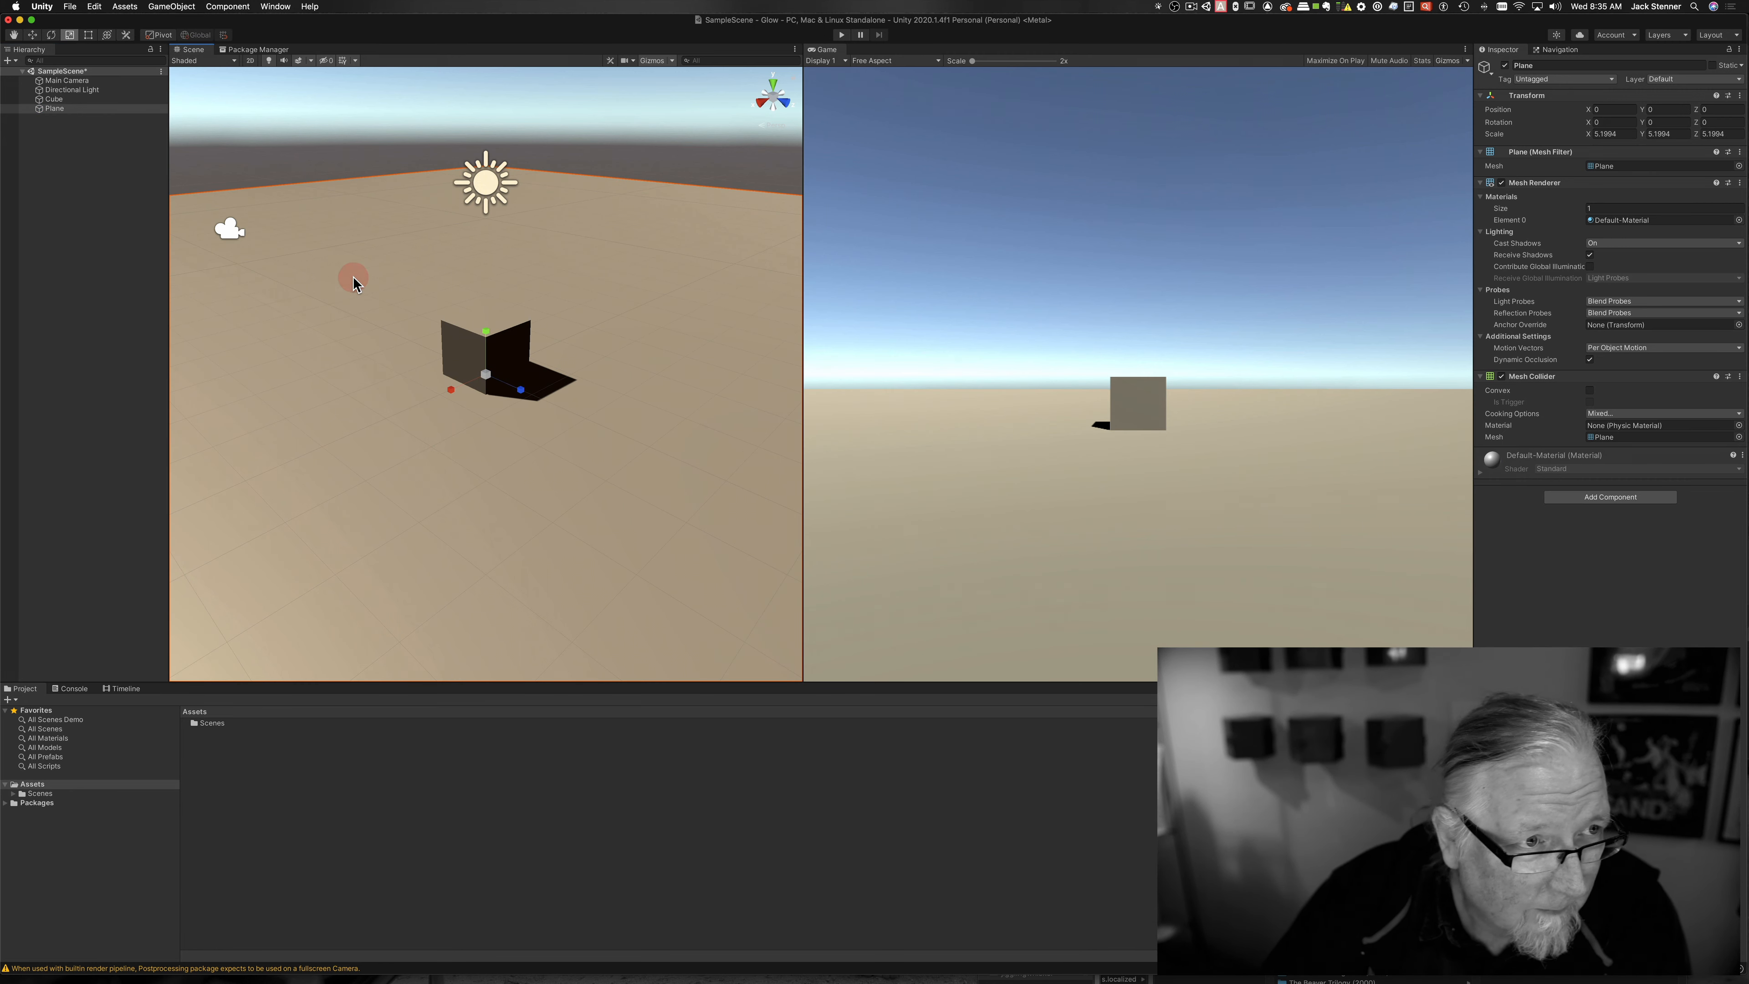
Step: Duplicate the cube twice and spread Cube (1) and Cube (2) apart on the plane
{"action": "left_click", "coordinate": [53, 99]}
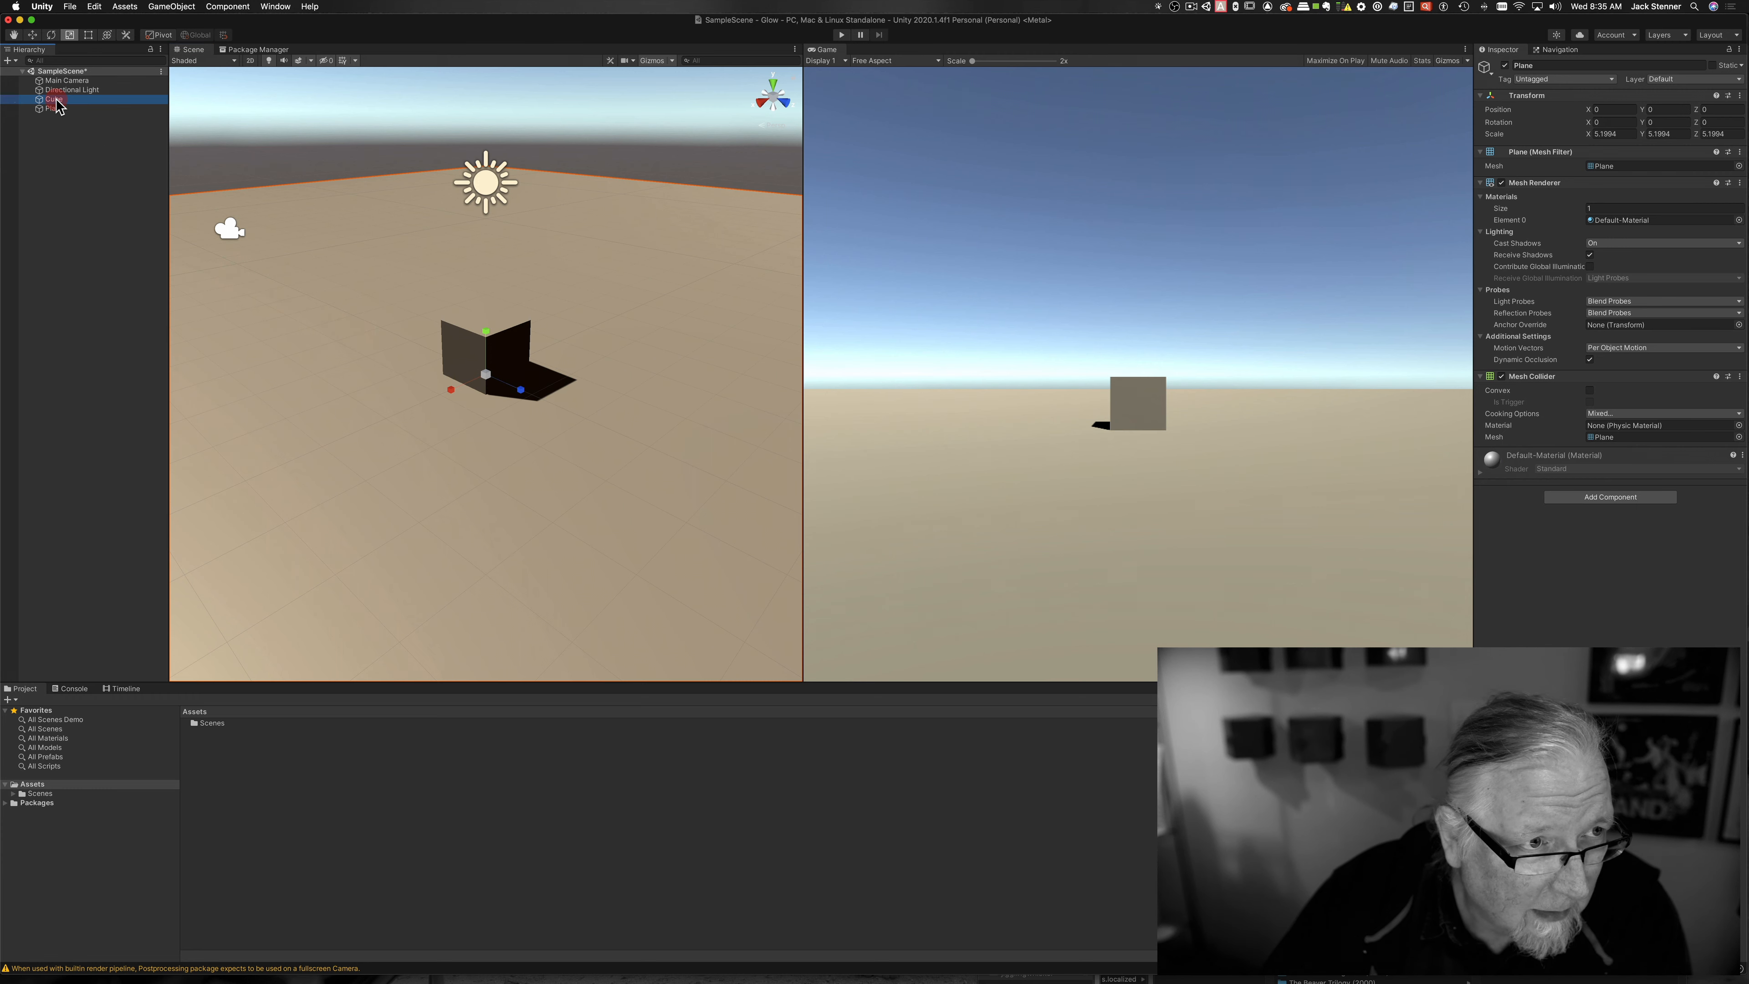
{"action": "key", "text": "super"}
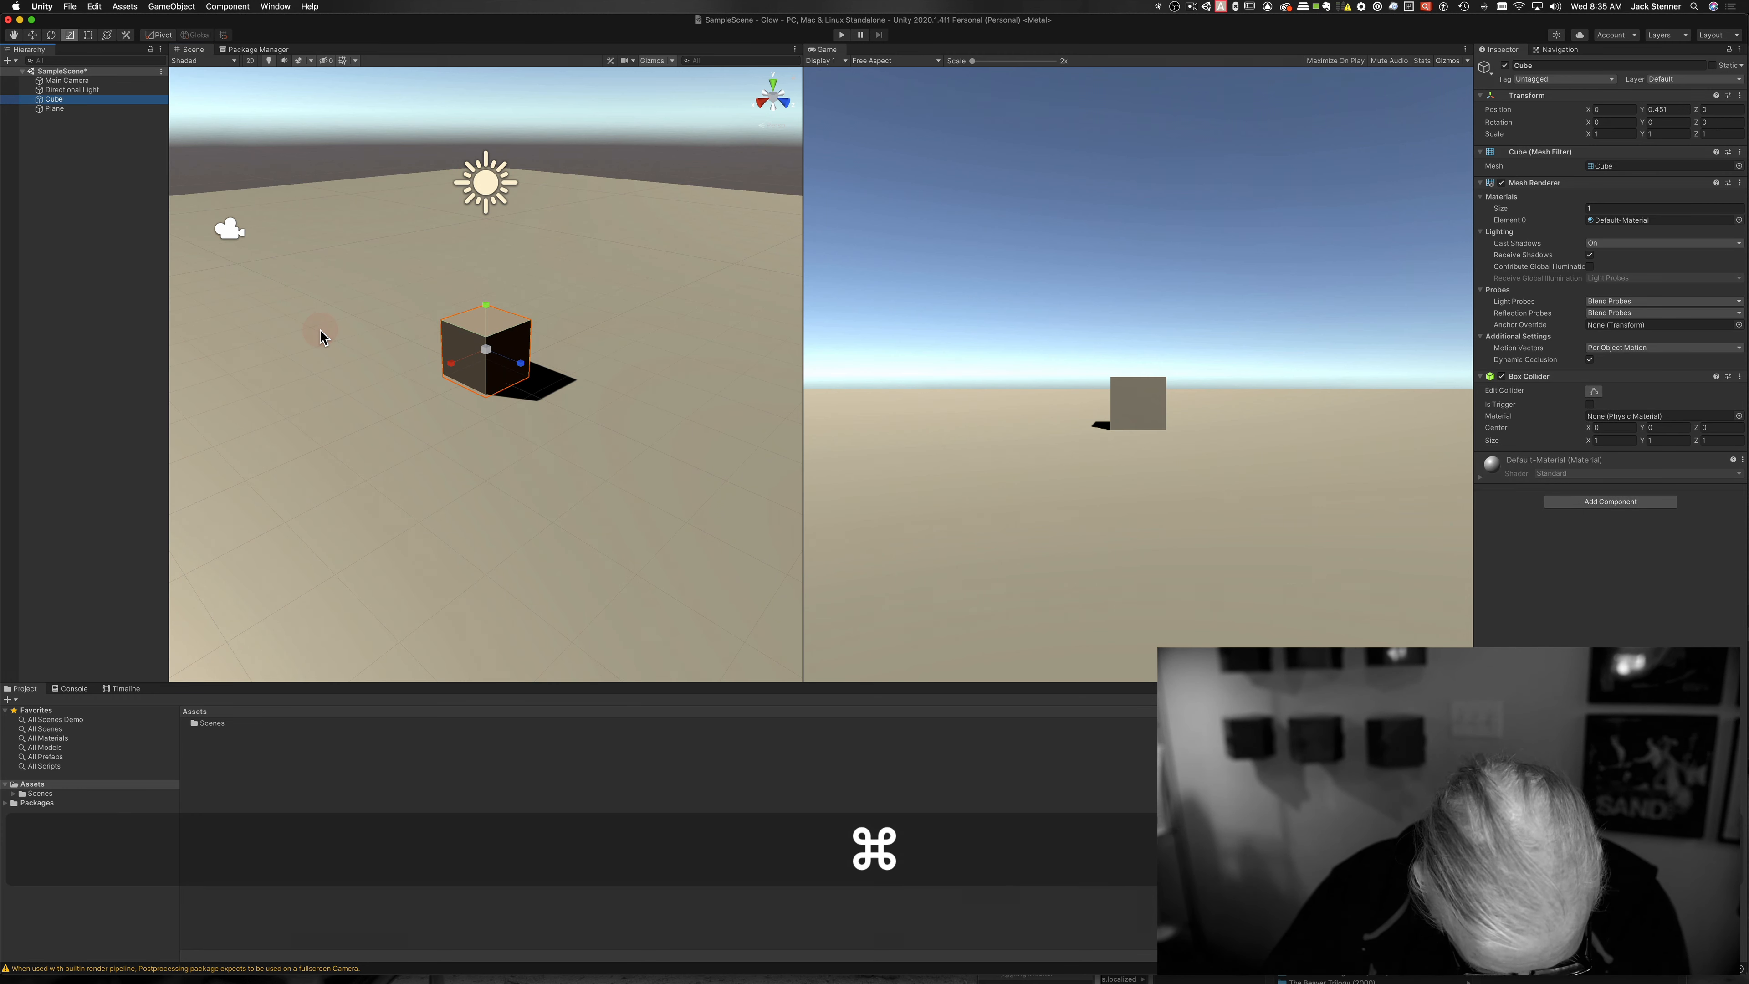
{"action": "key", "text": "super+d"}
{"action": "key", "text": "w"}
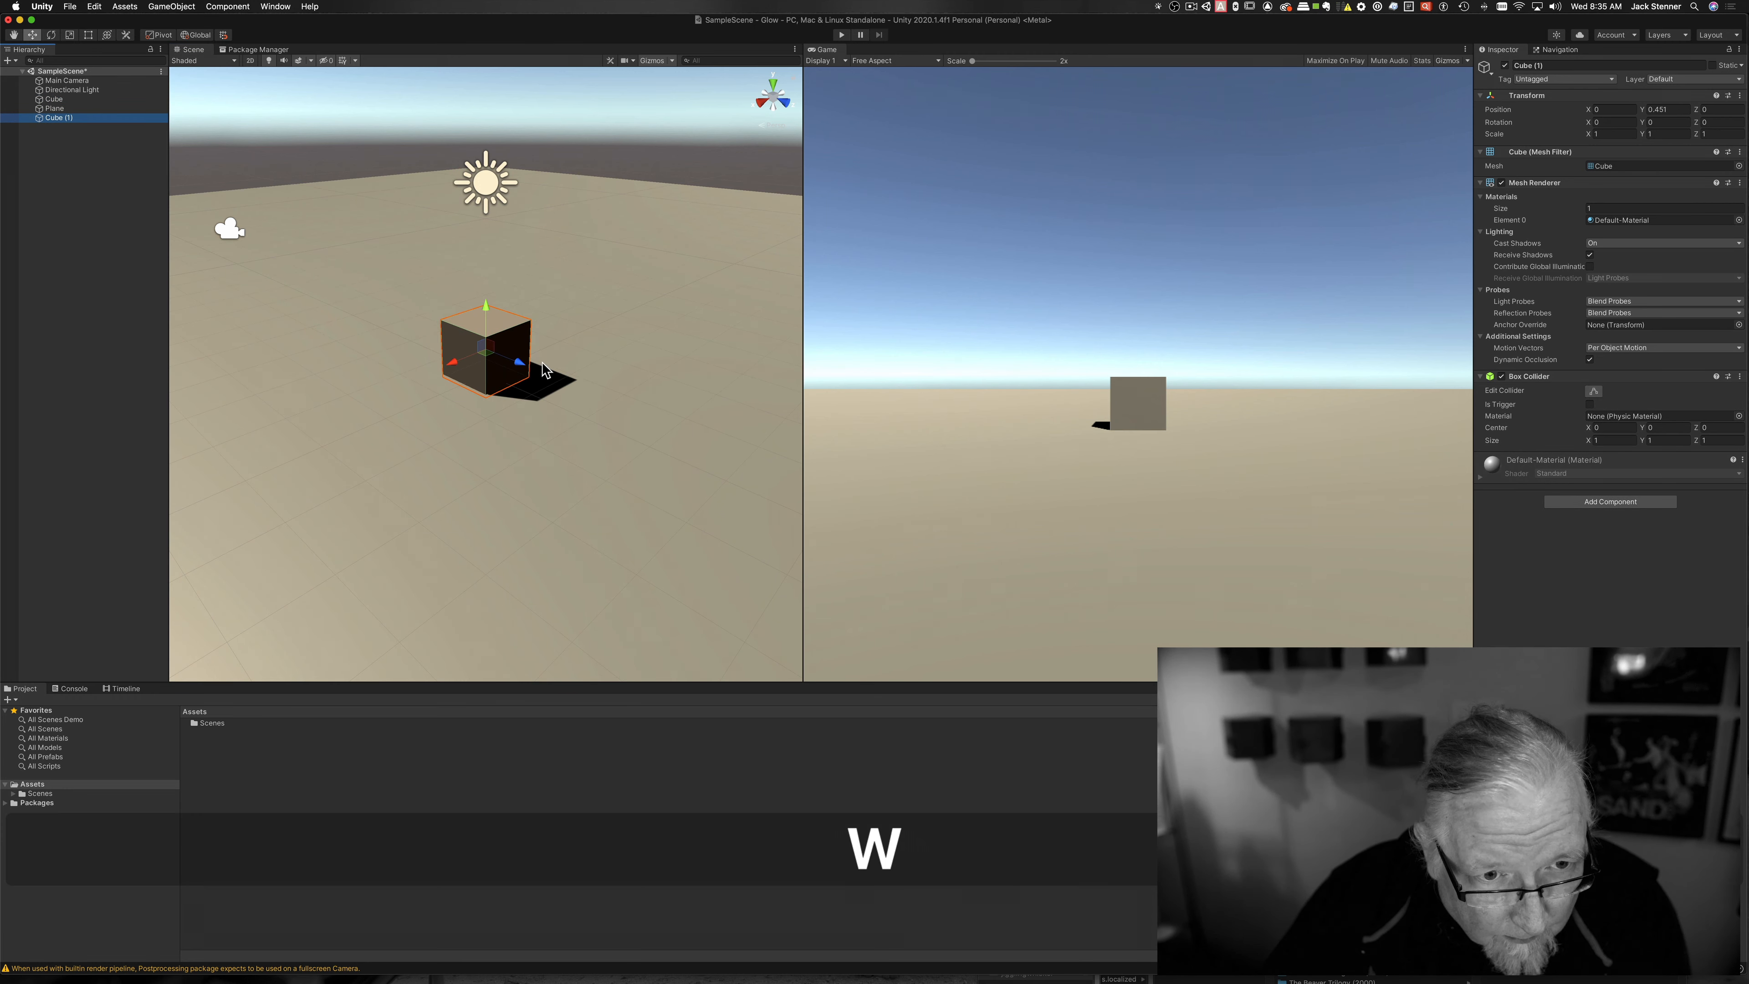
{"action": "left_click_drag", "start_coordinate": [499, 358], "coordinate": [615, 403]}
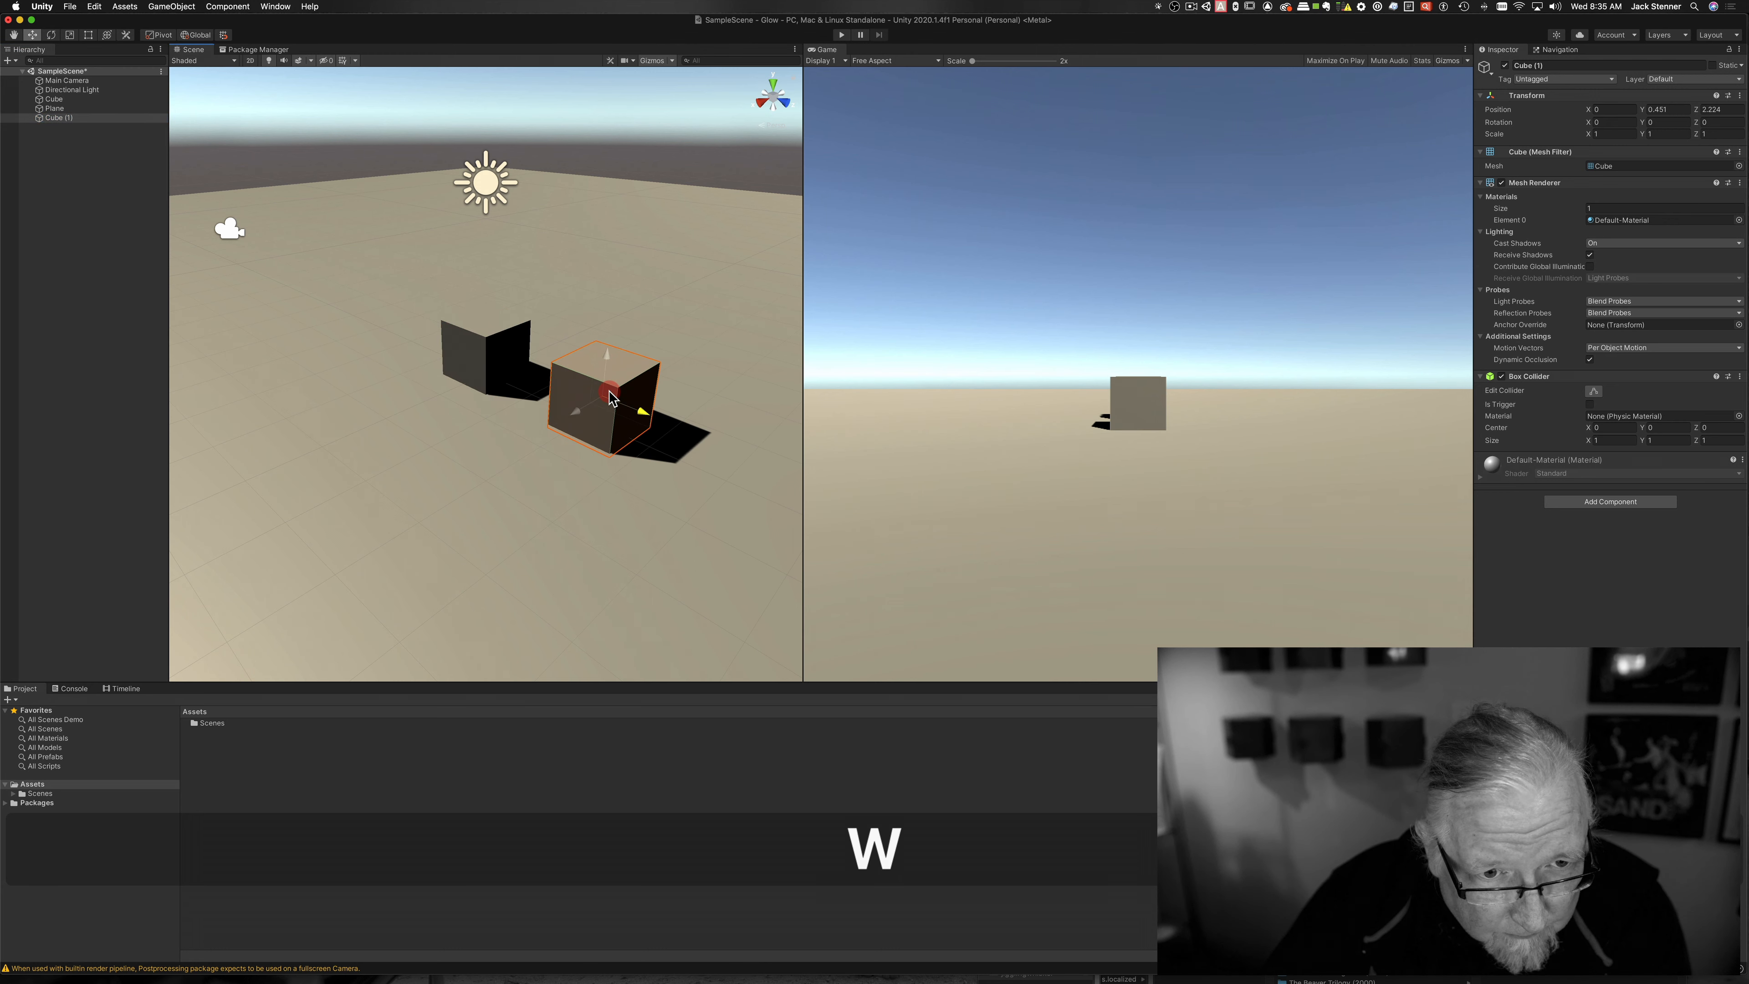
{"action": "key", "text": "super+d"}
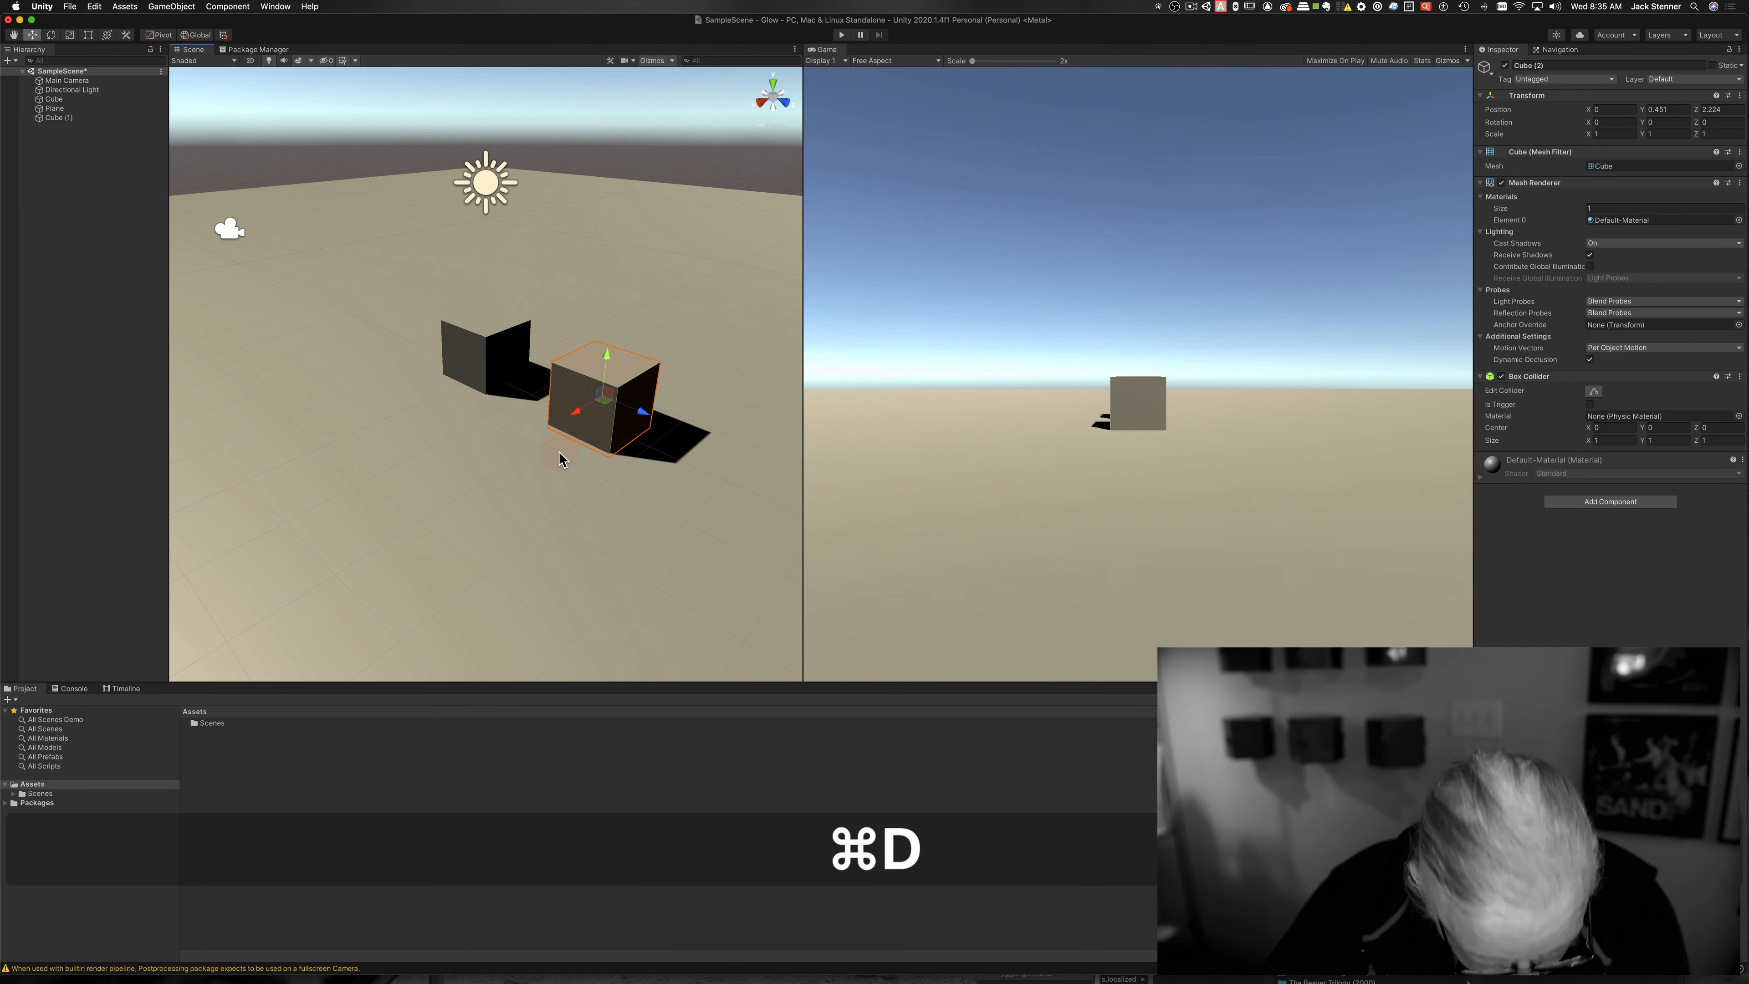
{"action": "left_click_drag", "start_coordinate": [575, 416], "coordinate": [482, 474]}
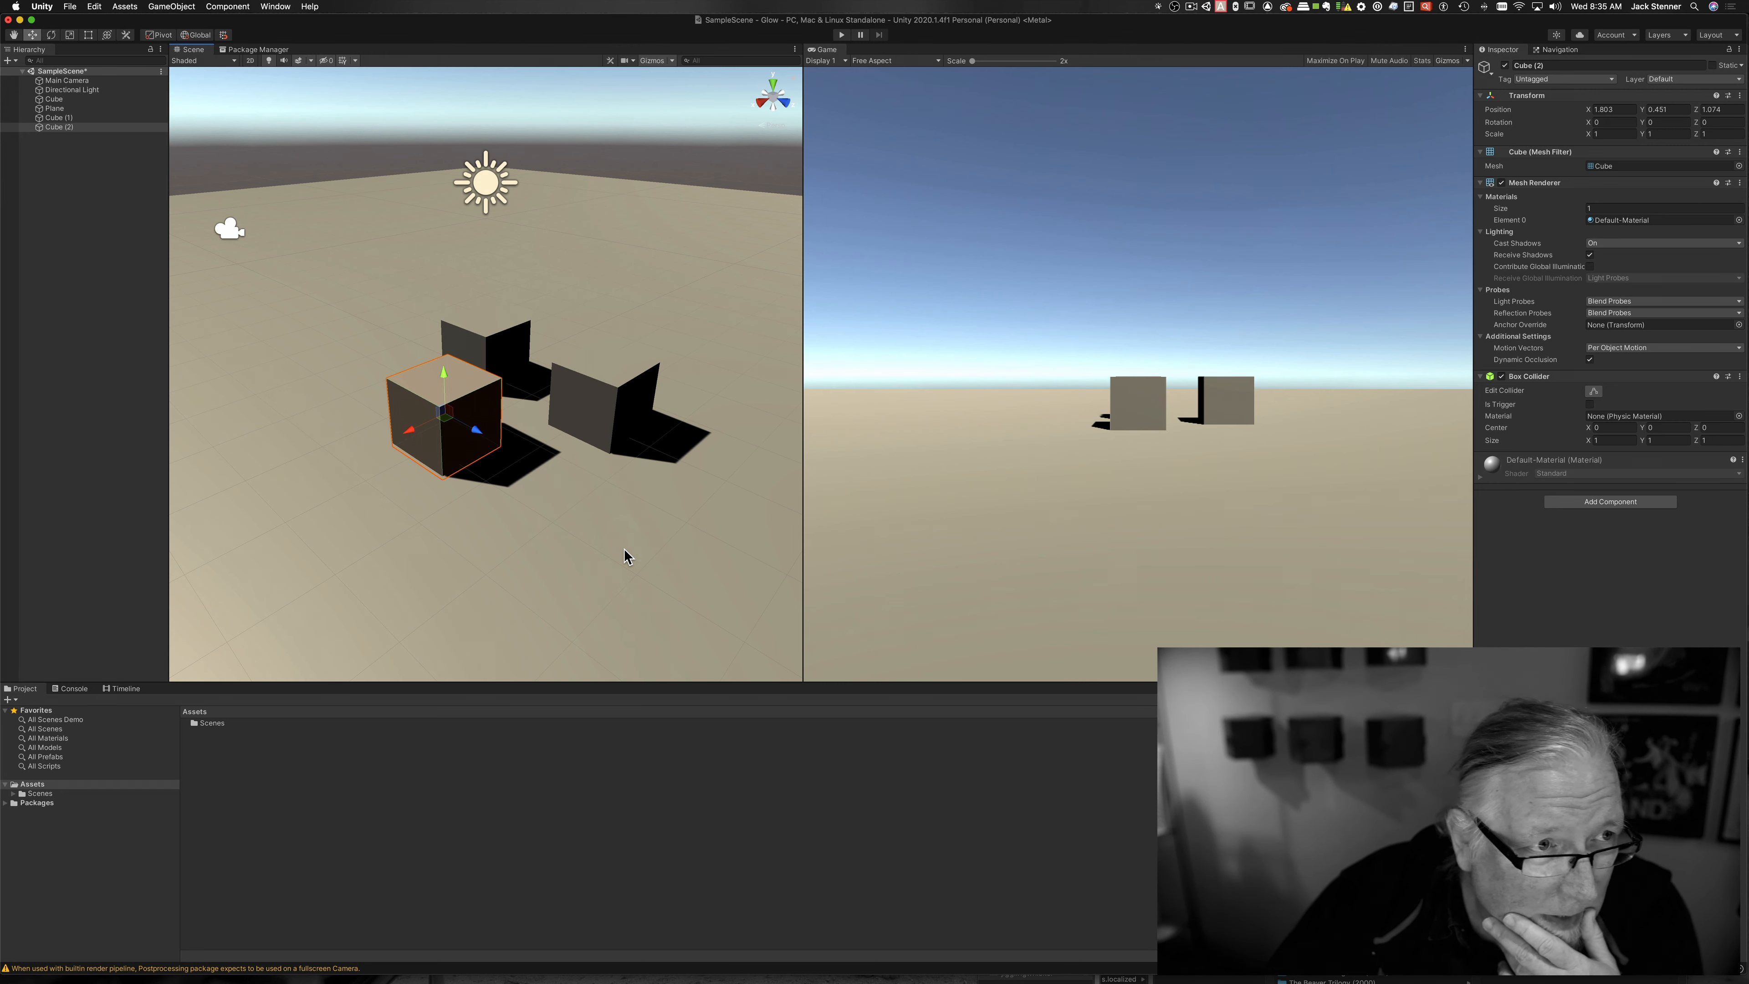
Step: Create an empty GameObject in the Hierarchy and rename it PPVolume
{"action": "left_click", "coordinate": [72, 192]}
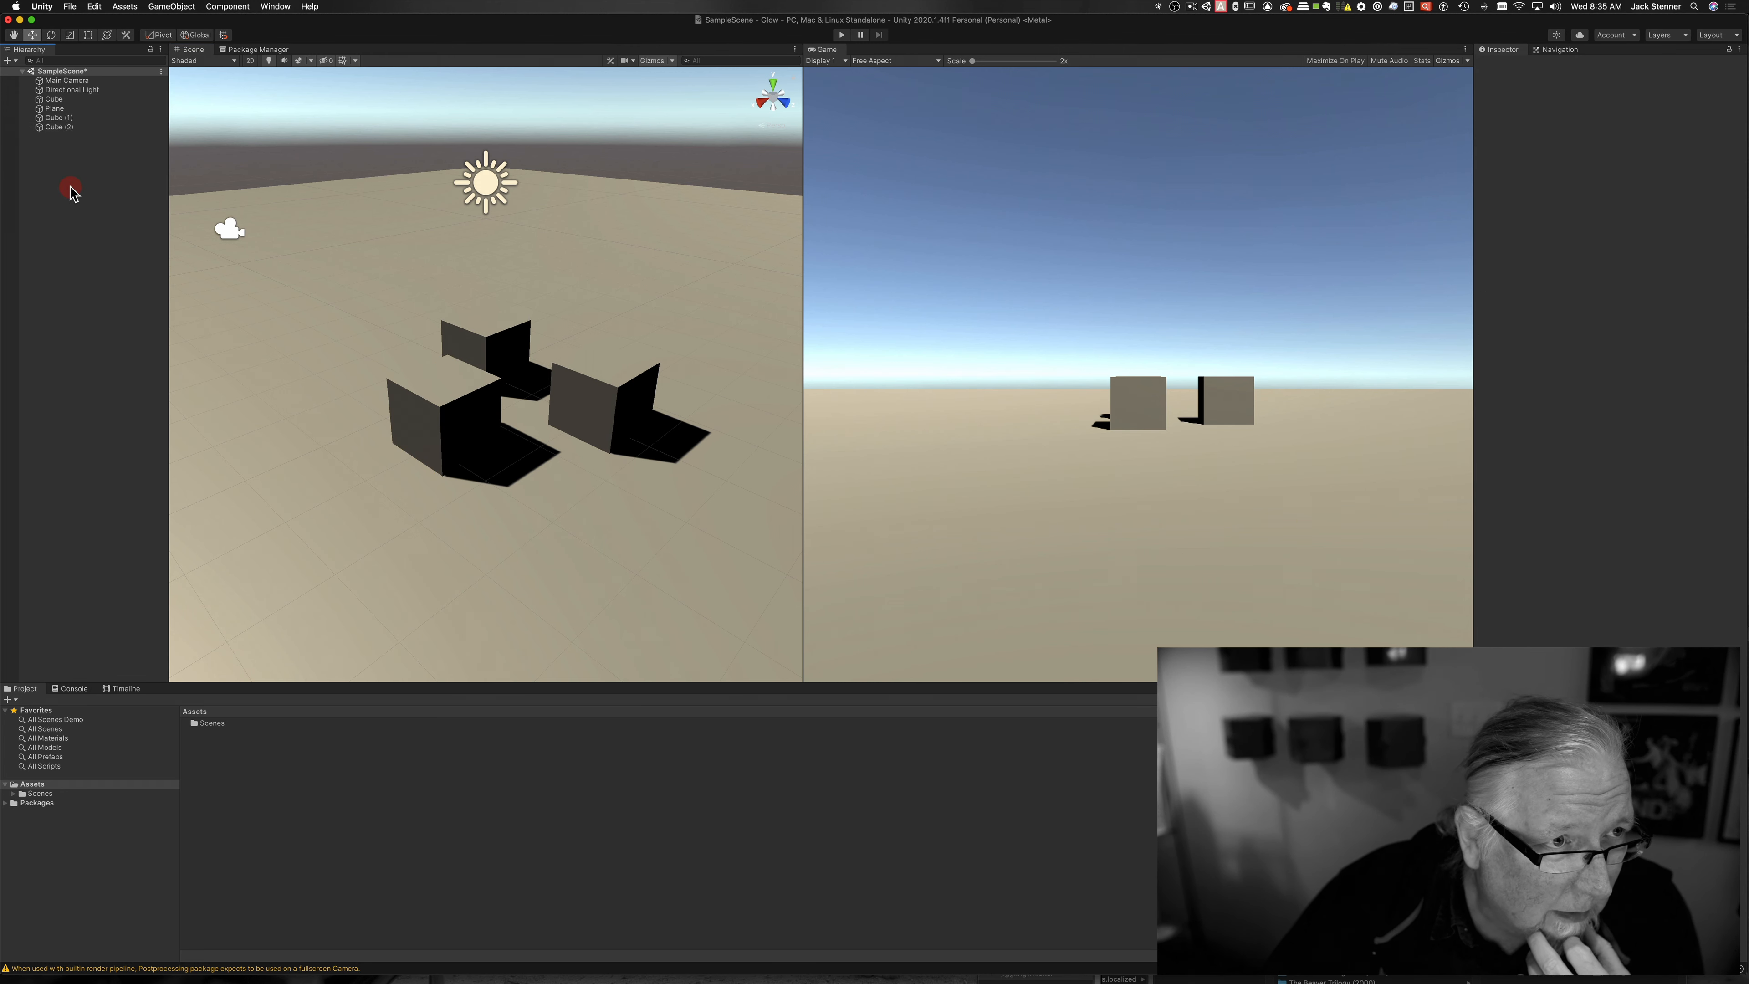
{"action": "right_click", "coordinate": [52, 163]}
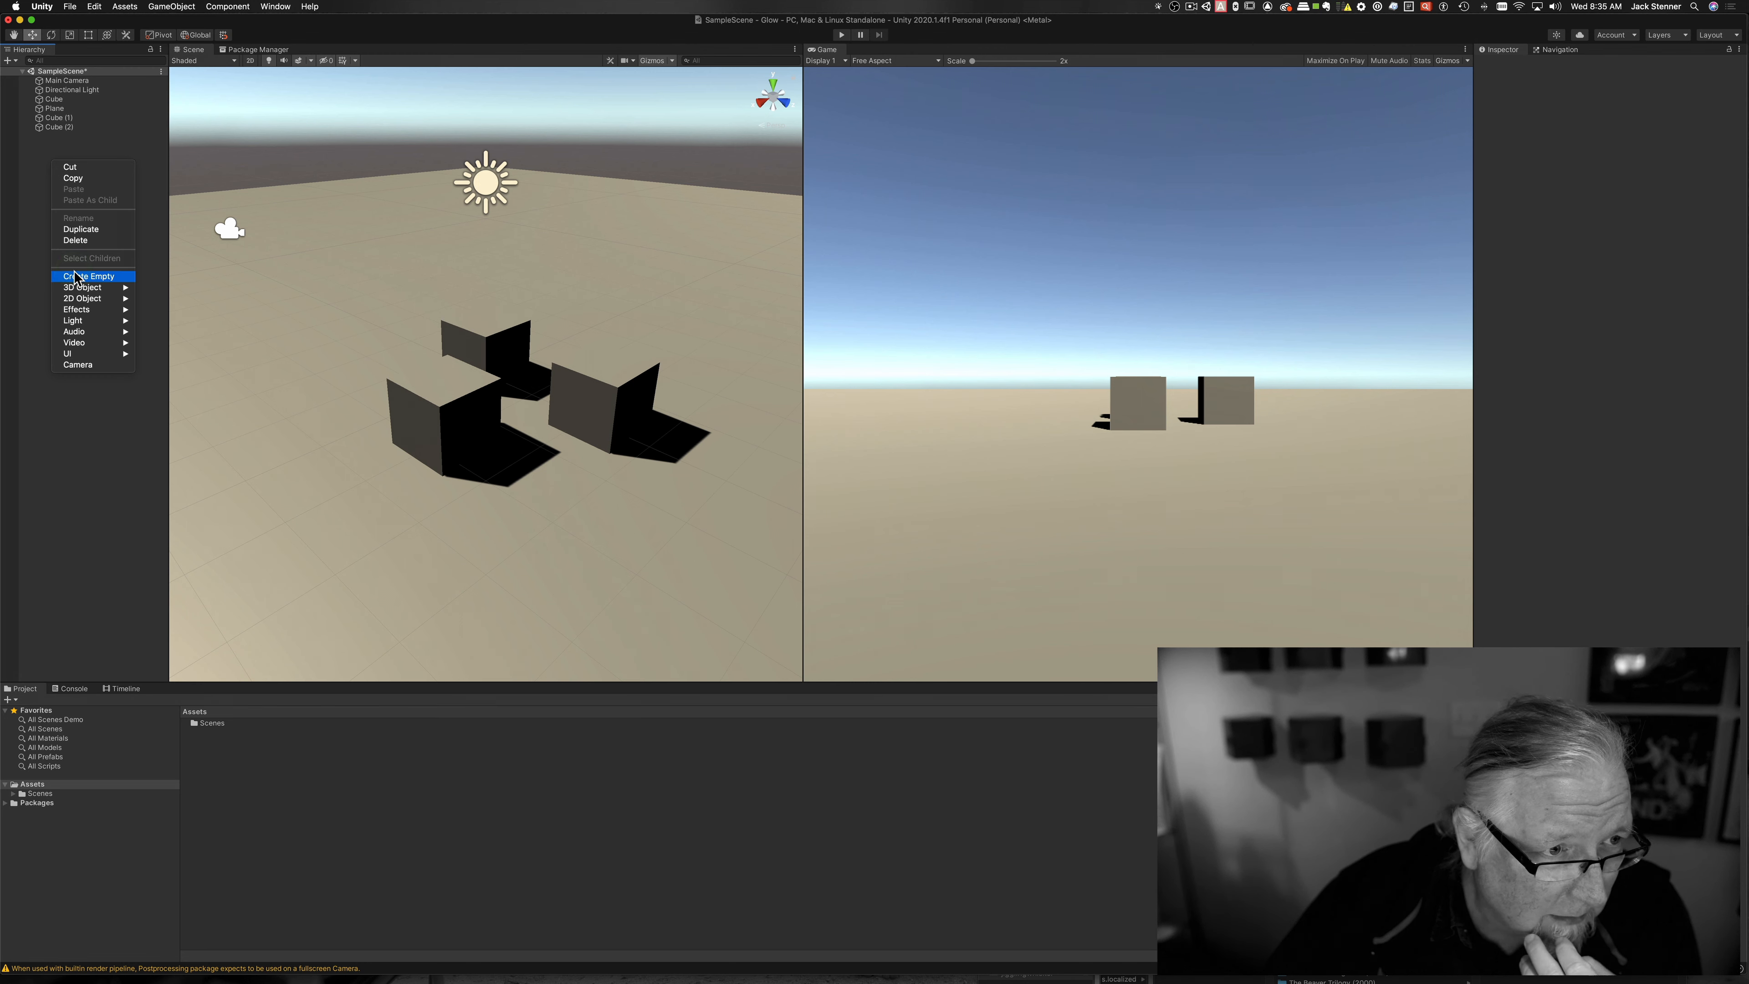
{"action": "left_click", "coordinate": [77, 277]}
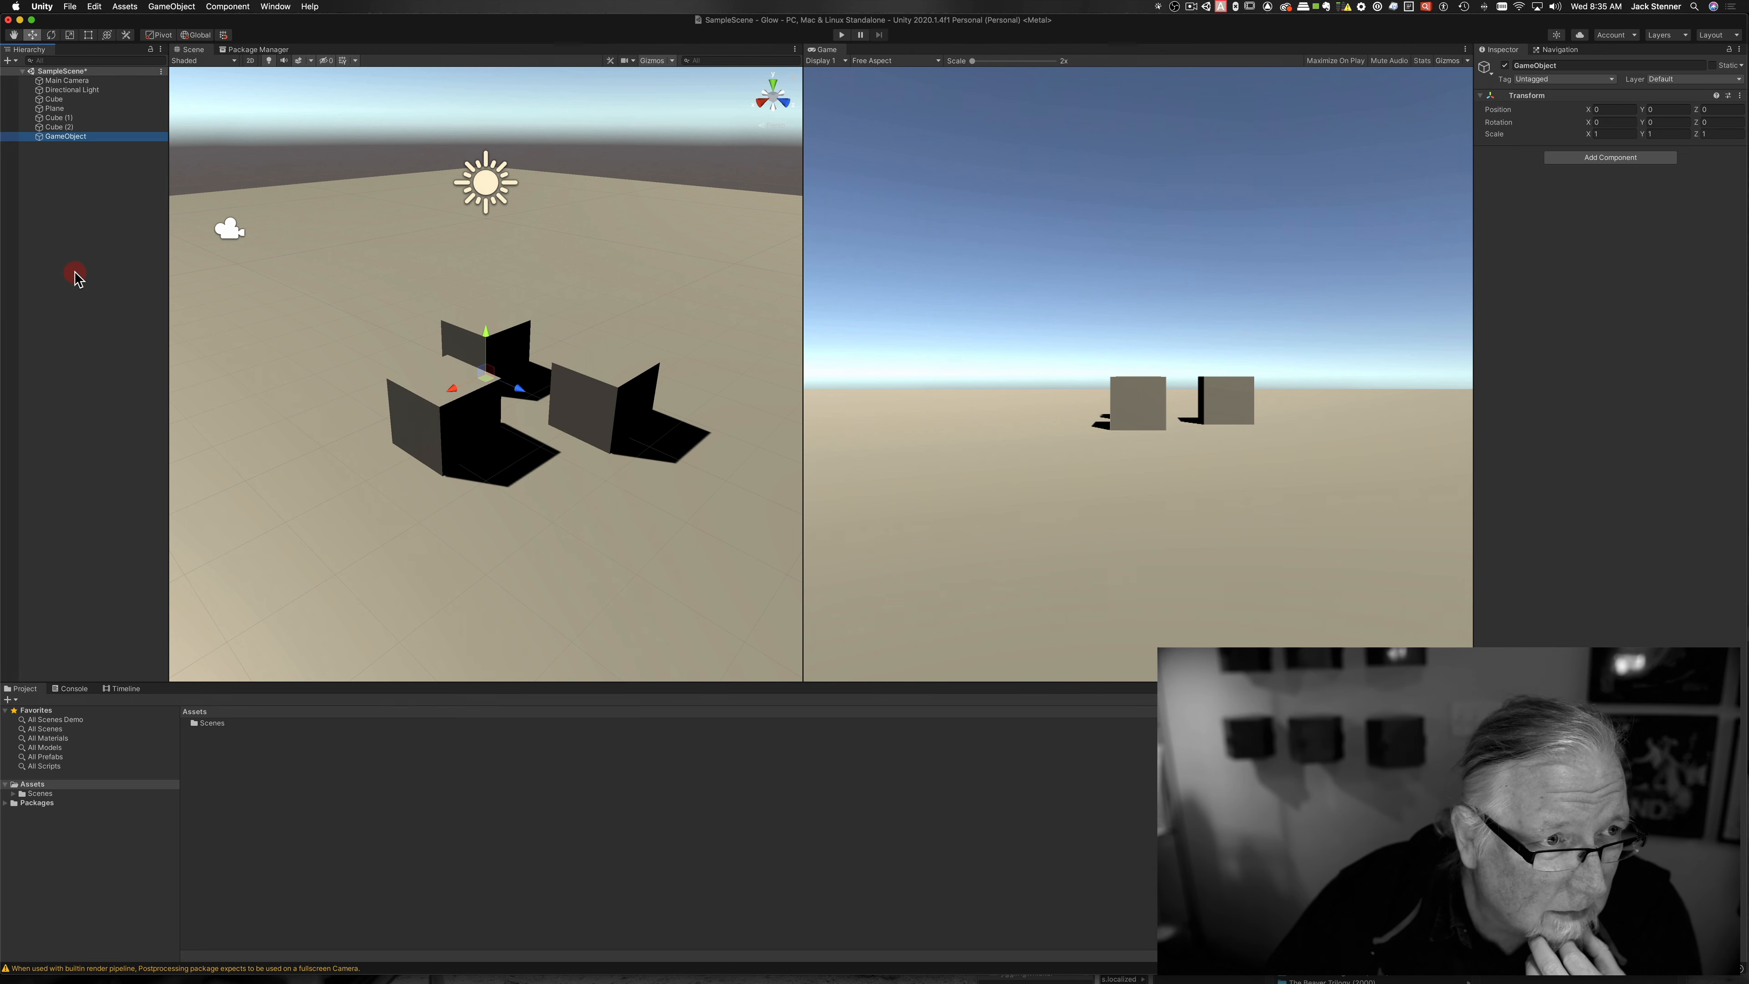
{"action": "double_click", "coordinate": [67, 137]}
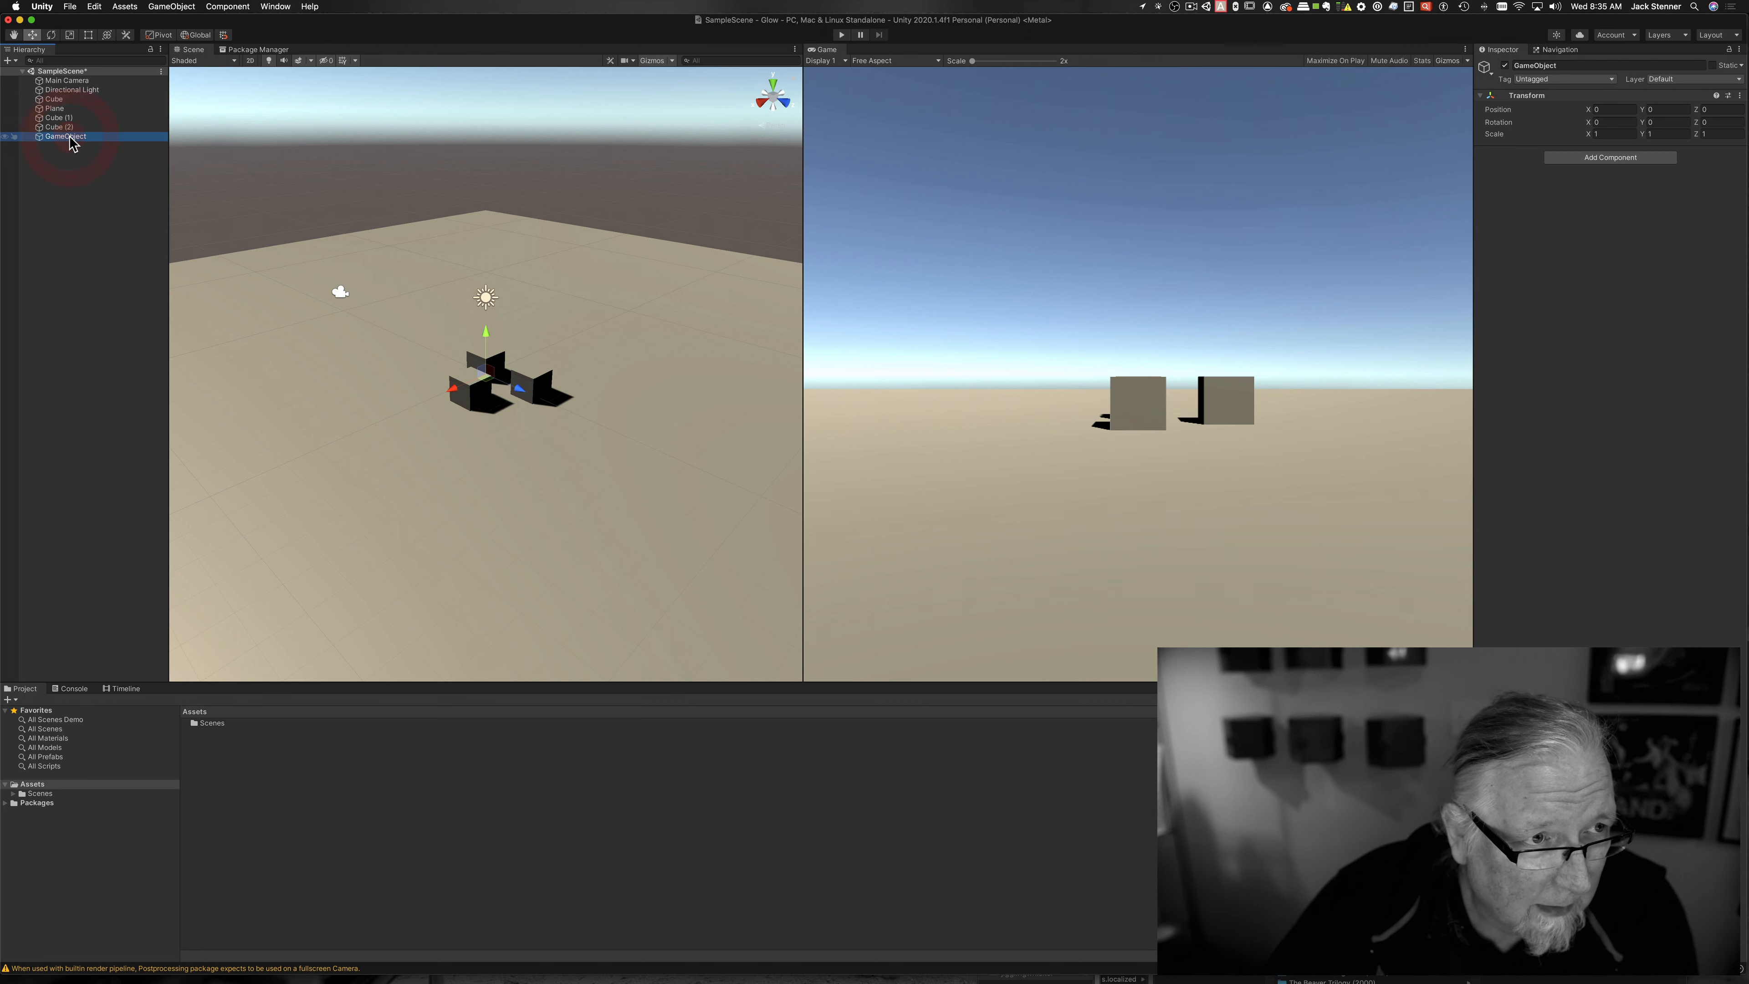
{"action": "right_click", "coordinate": [71, 136]}
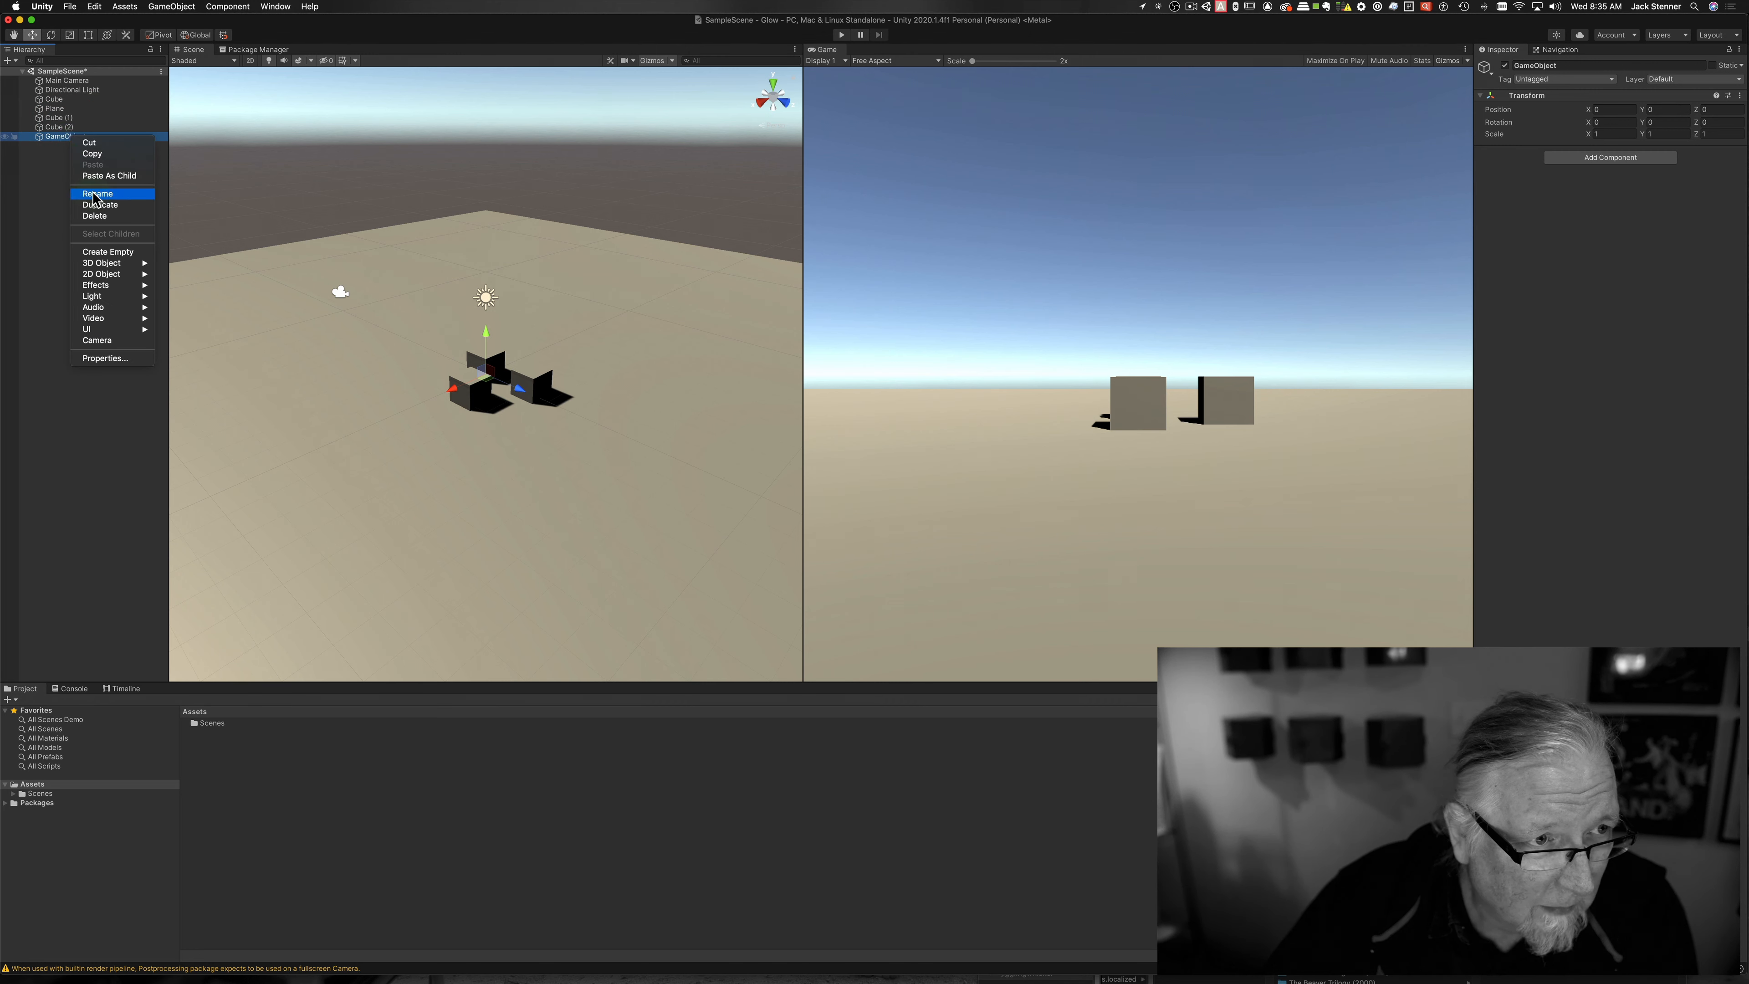
{"action": "left_click", "coordinate": [95, 194]}
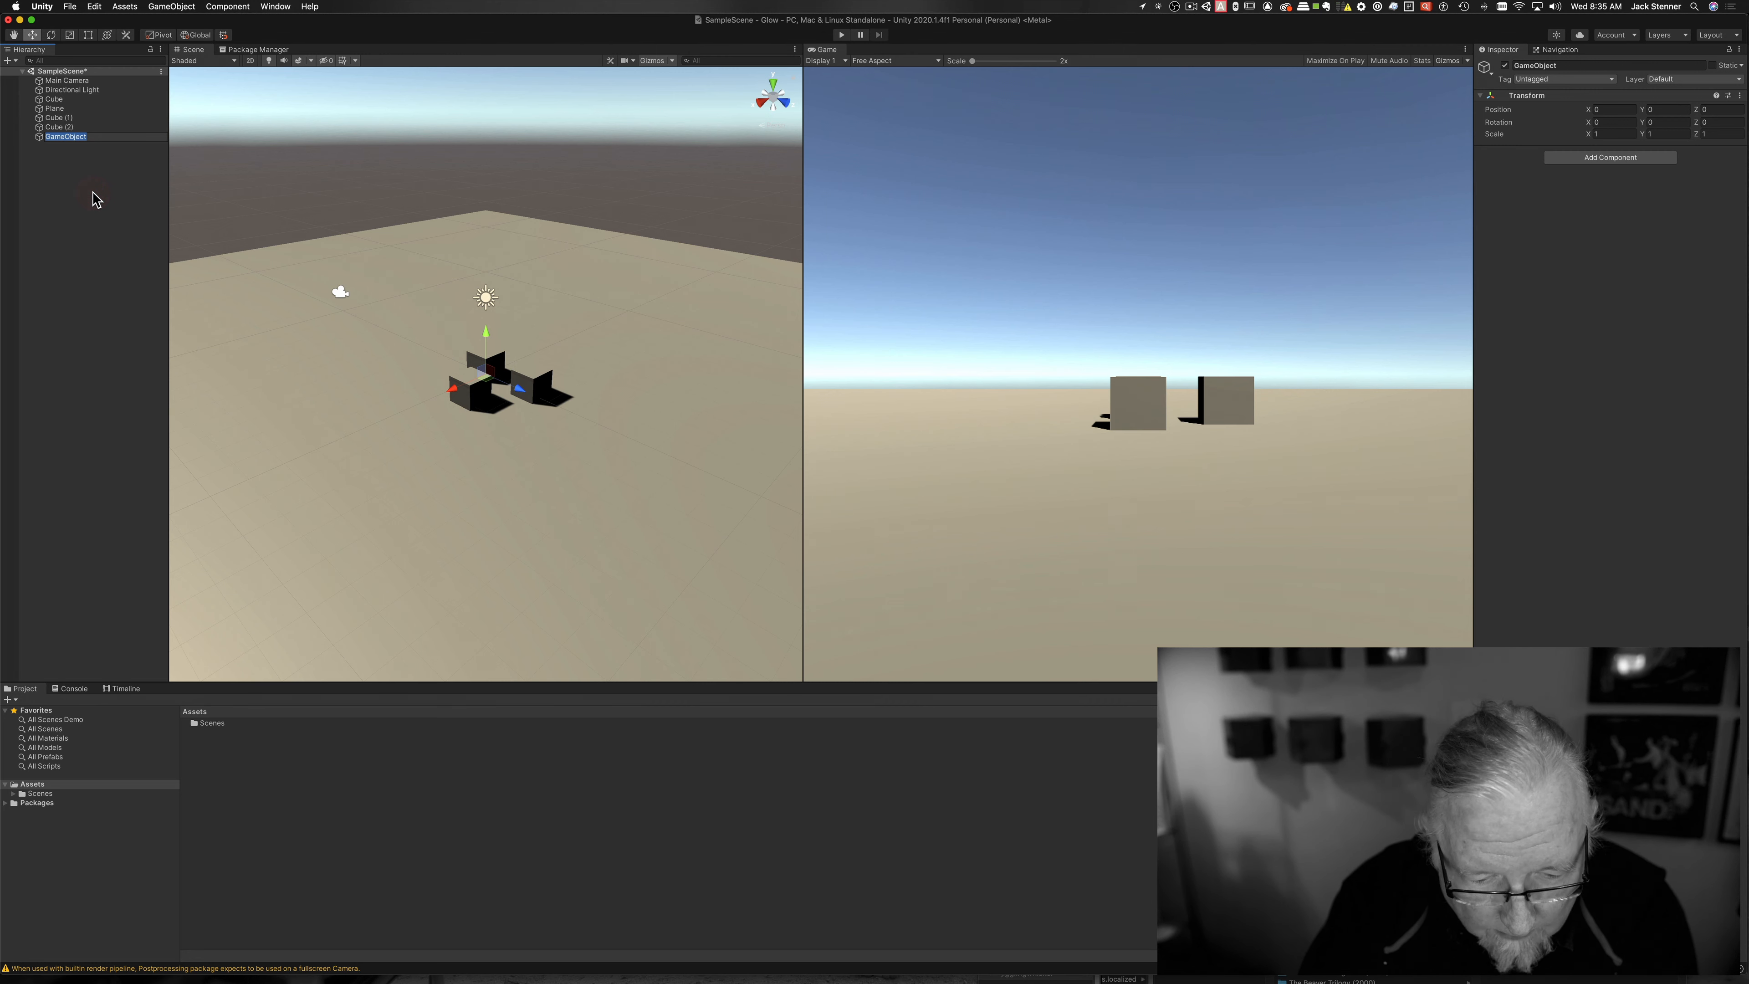
{"action": "type", "text": "PPVolume"}
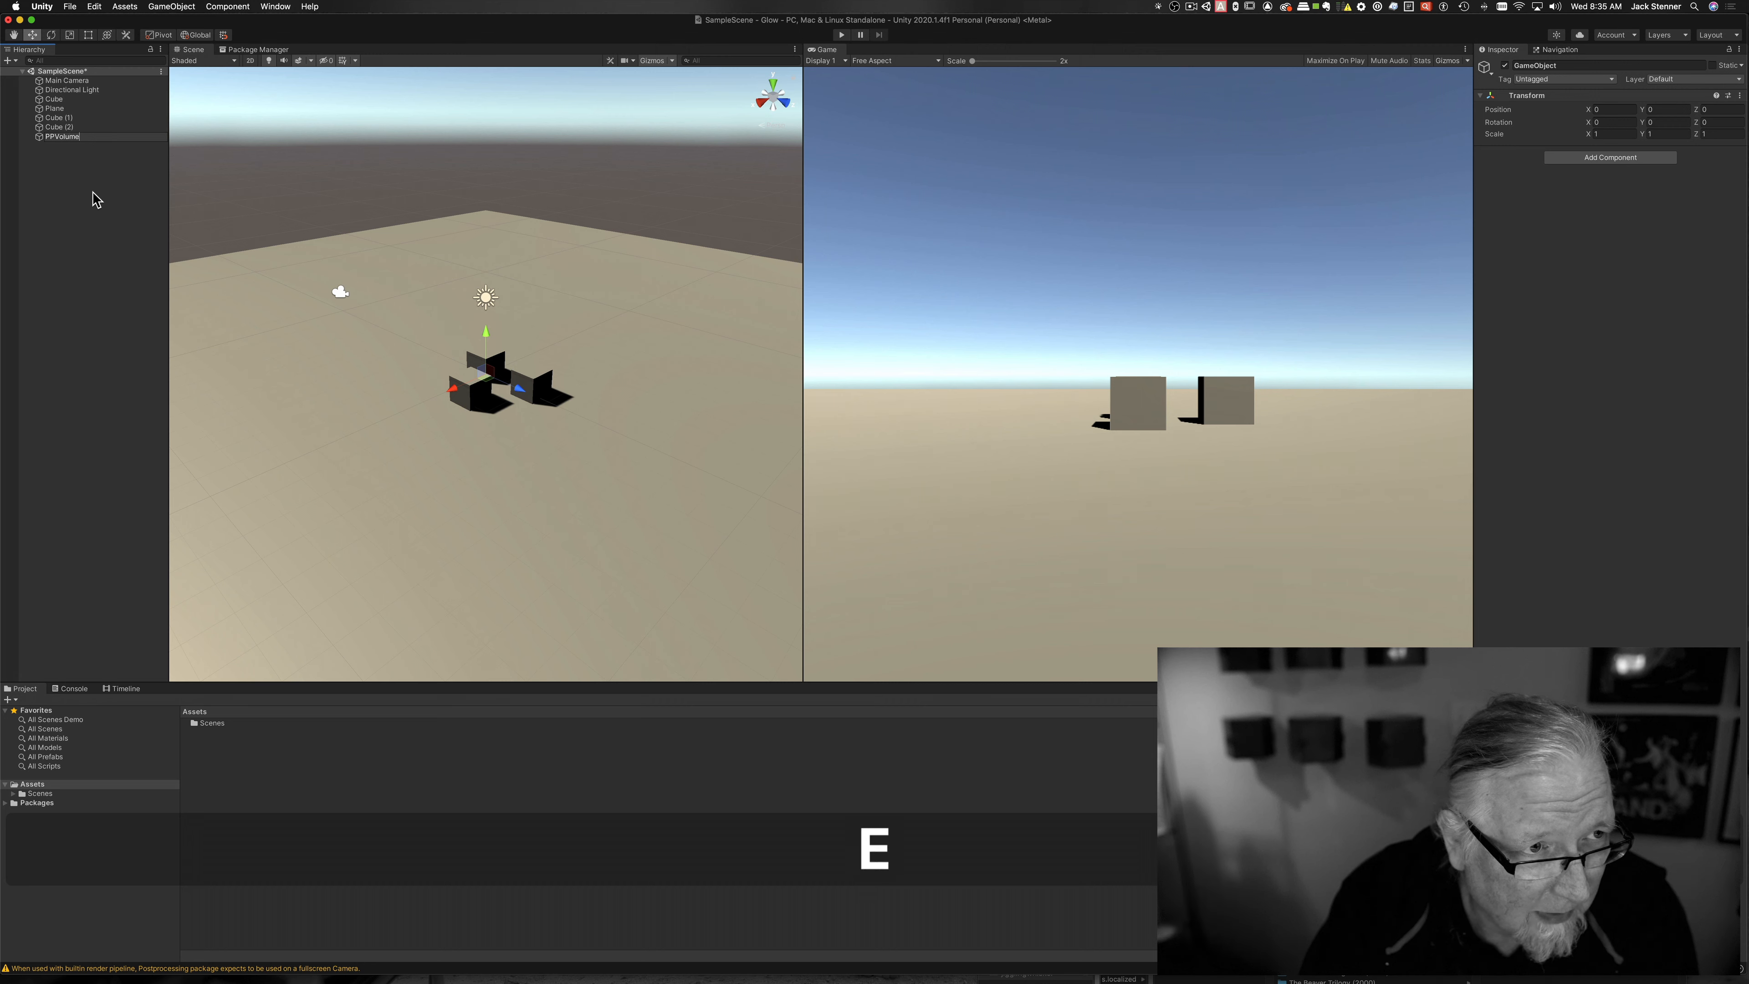
{"action": "key", "text": "Return"}
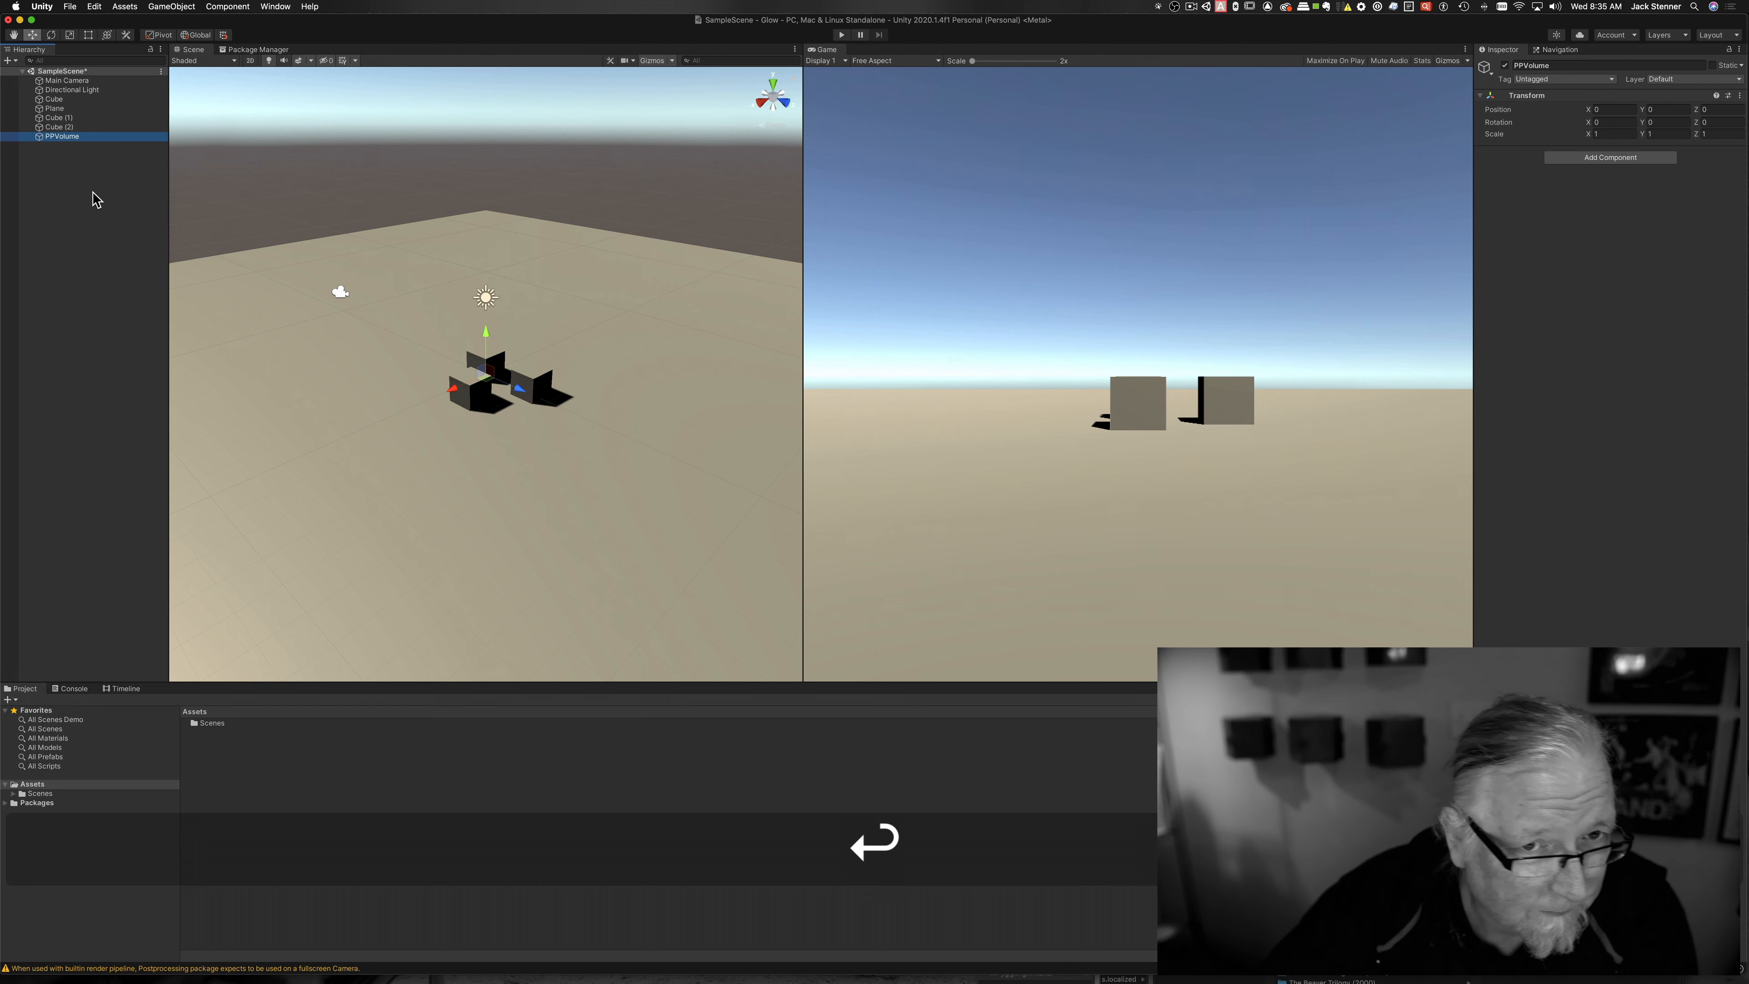
Step: Add a Post-process Volume component to PPVolume and tick Is Global
{"action": "left_click", "coordinate": [1628, 158]}
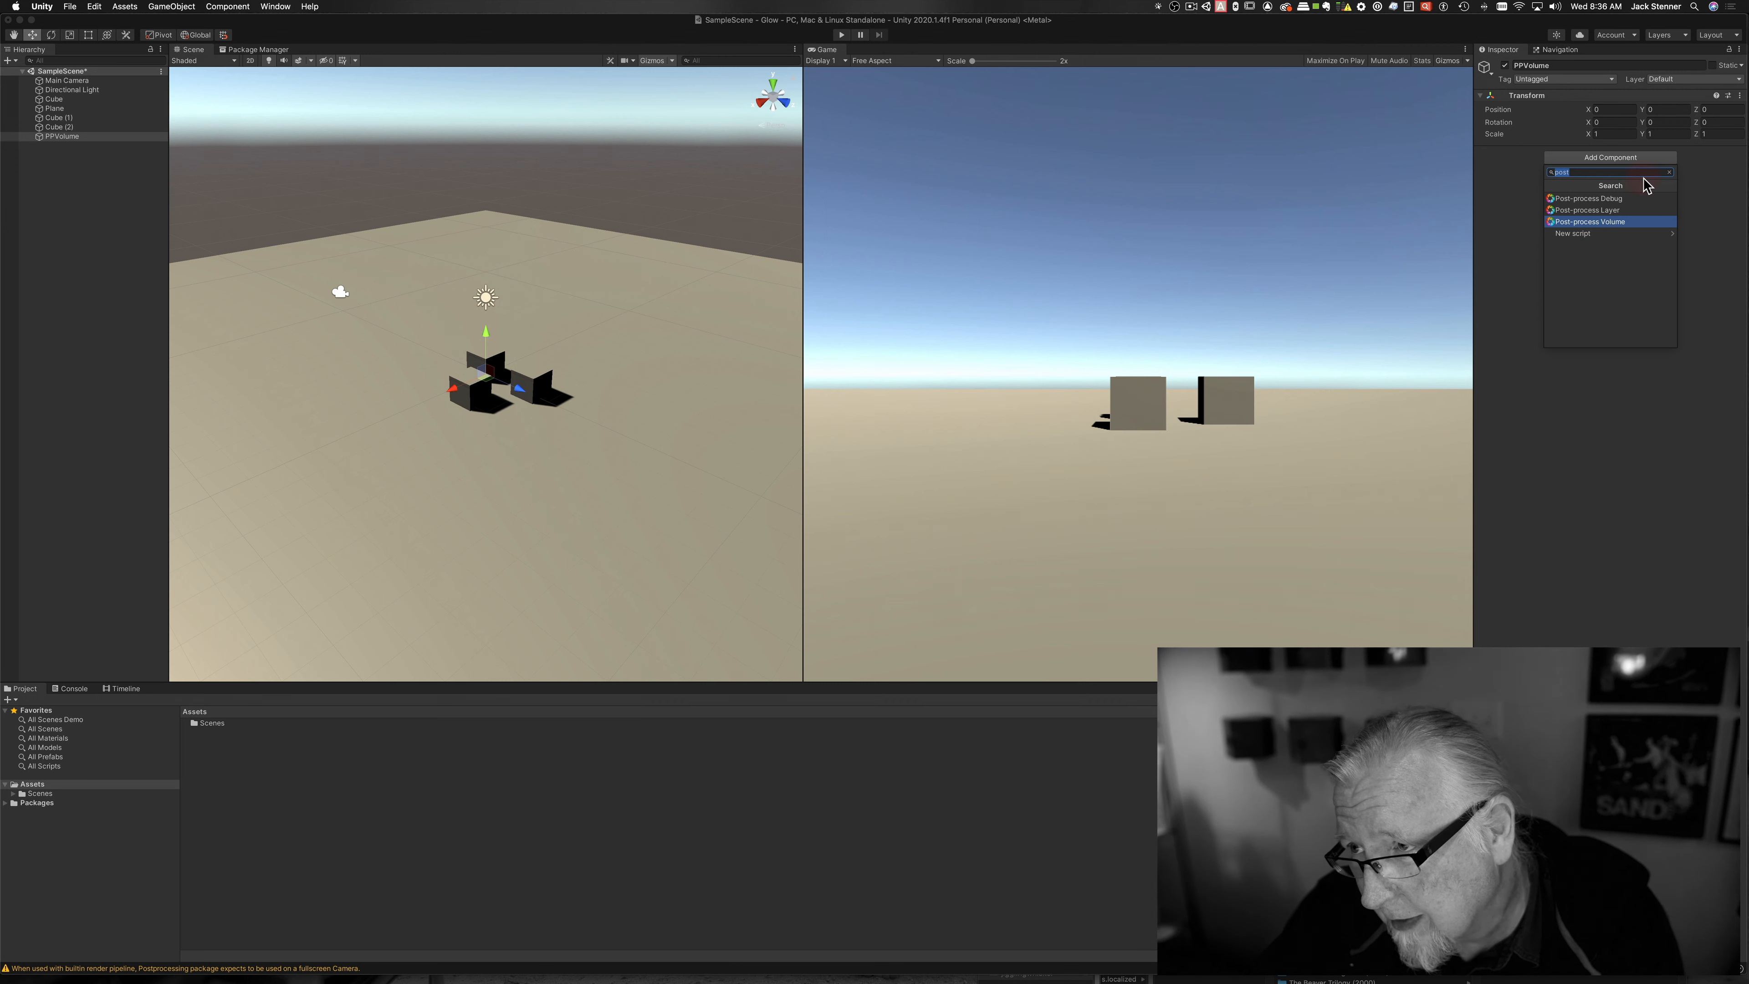
{"action": "left_click", "coordinate": [1666, 172]}
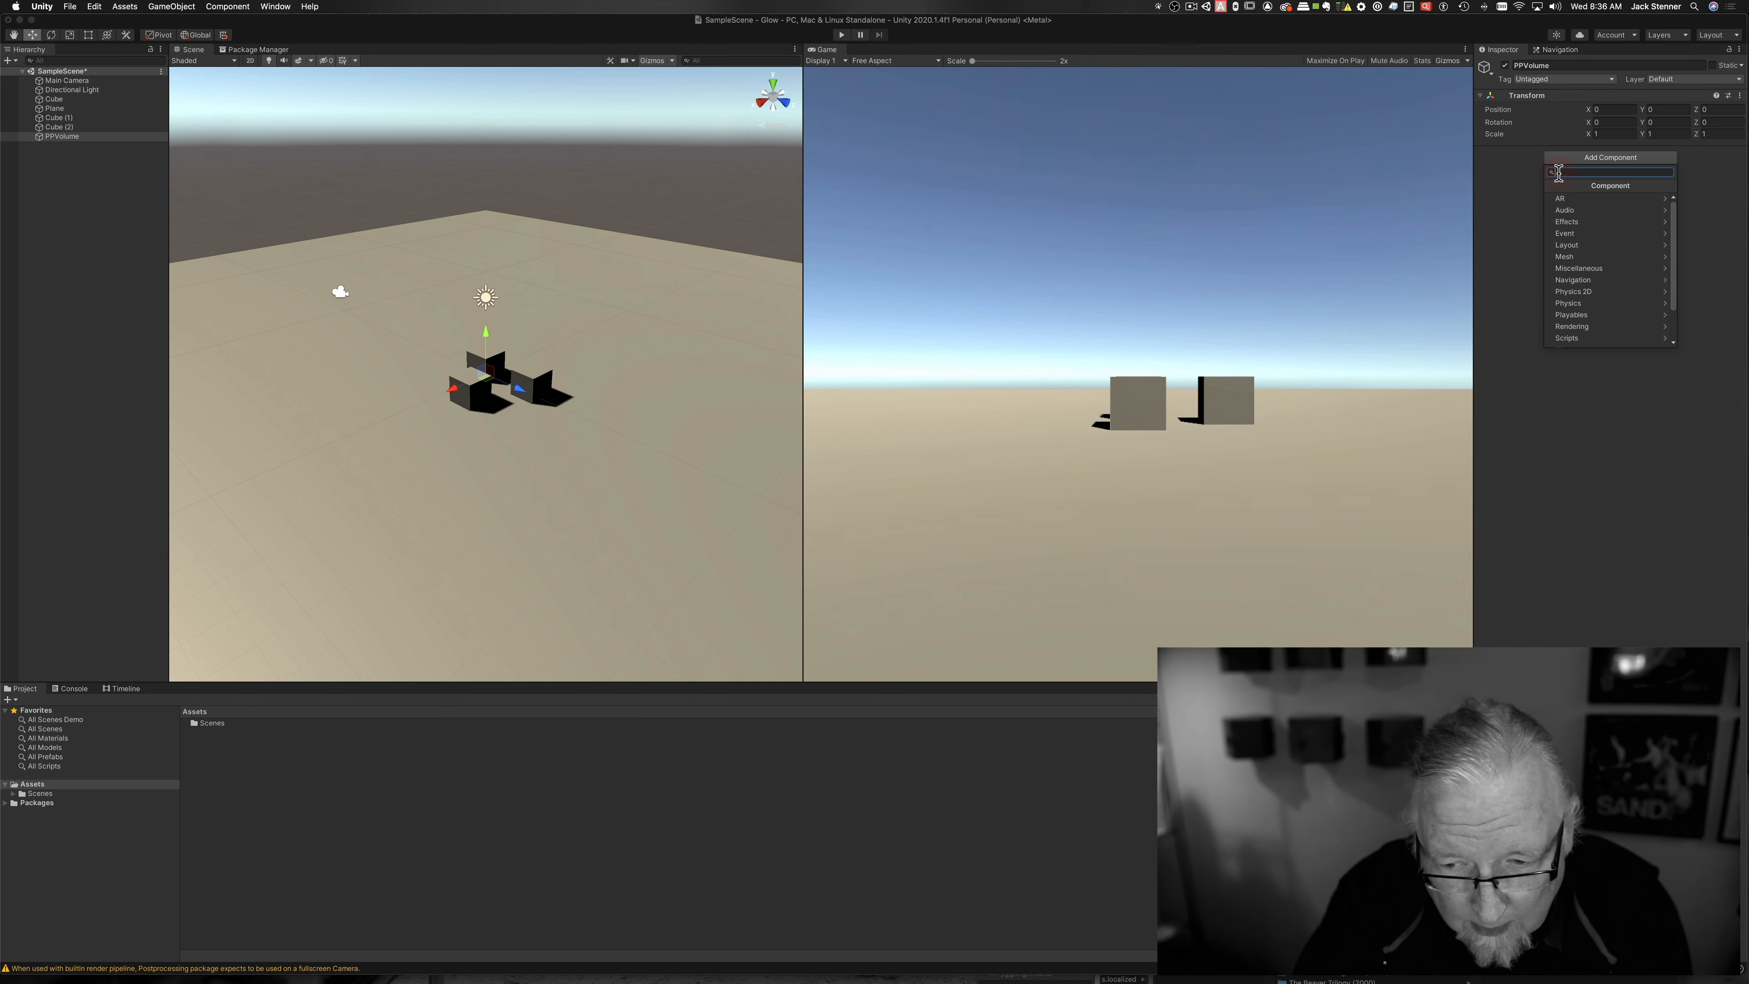
{"action": "type", "text": "pos"}
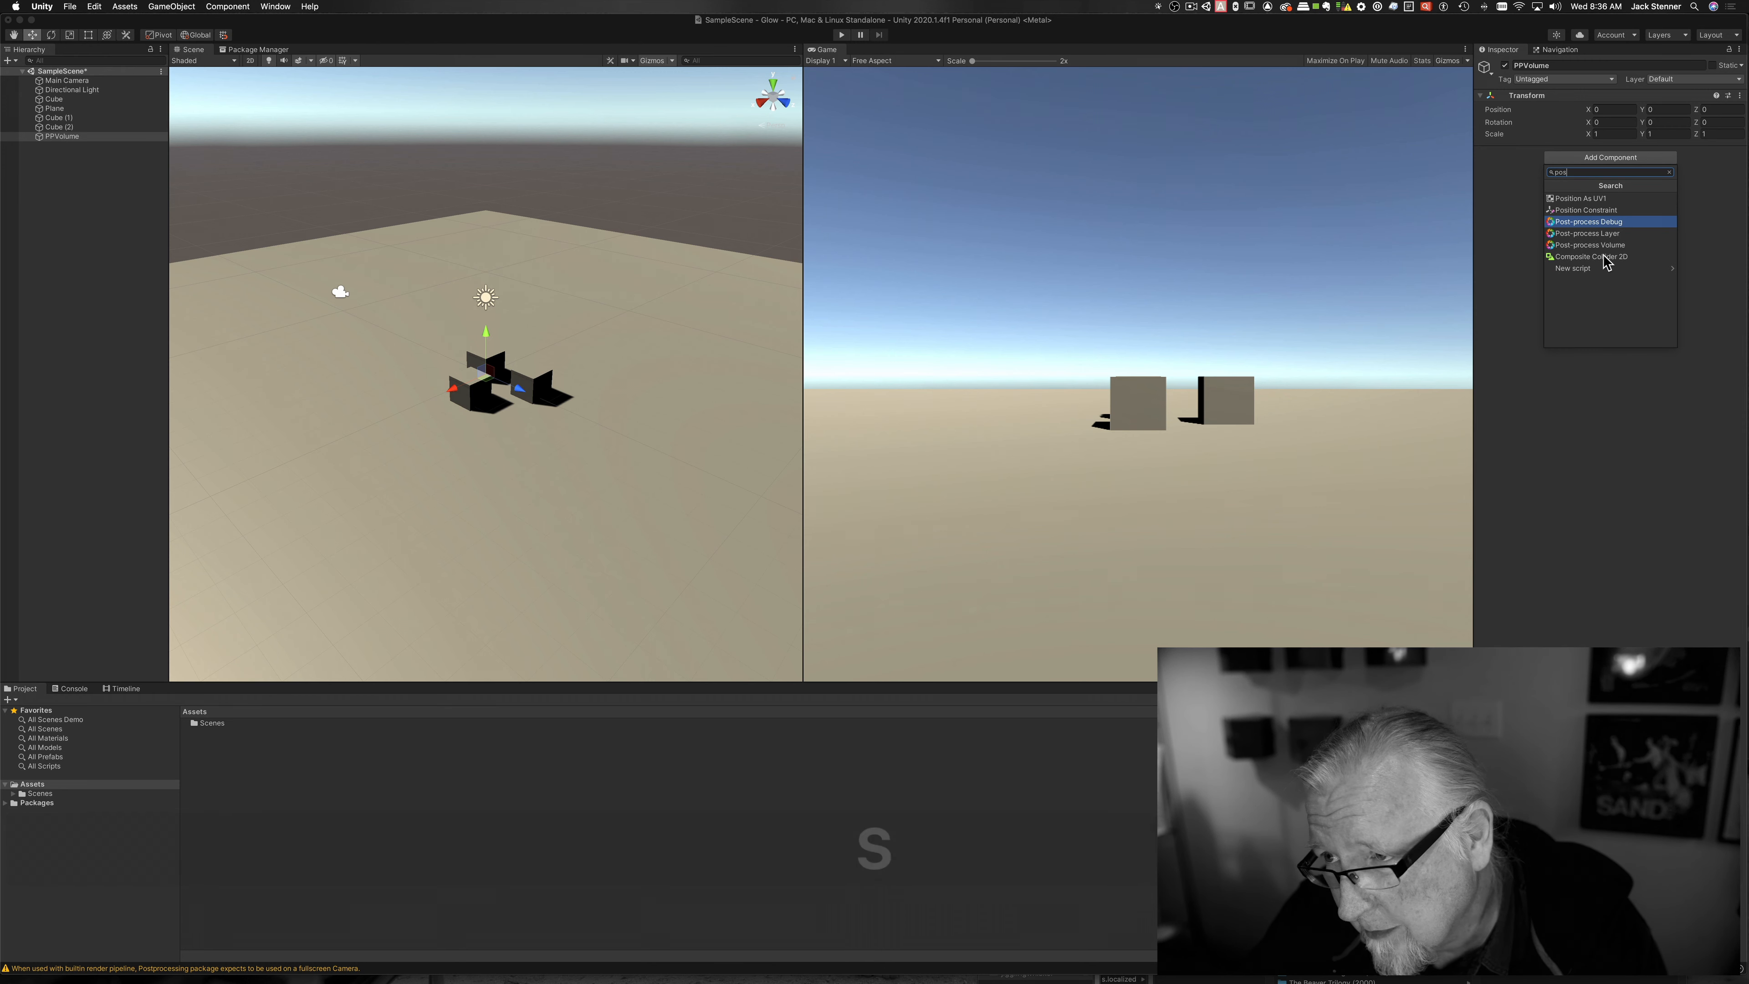
{"action": "key", "text": "super+3"}
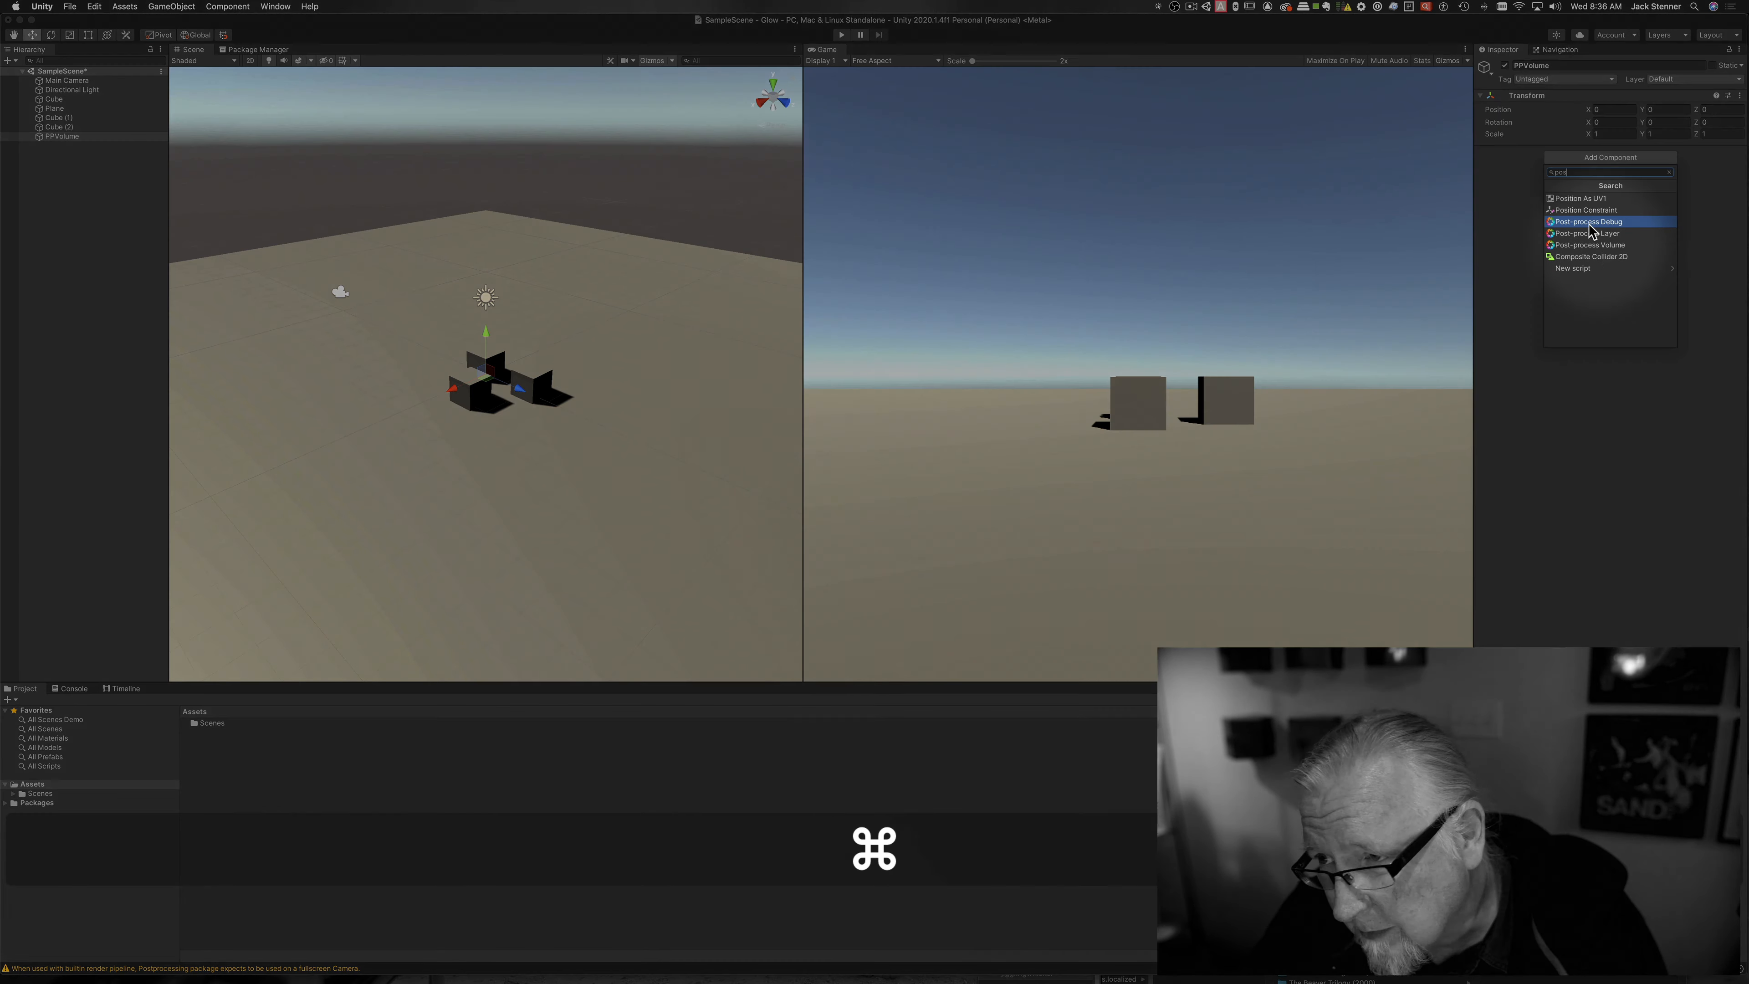
{"action": "left_click", "coordinate": [1576, 246]}
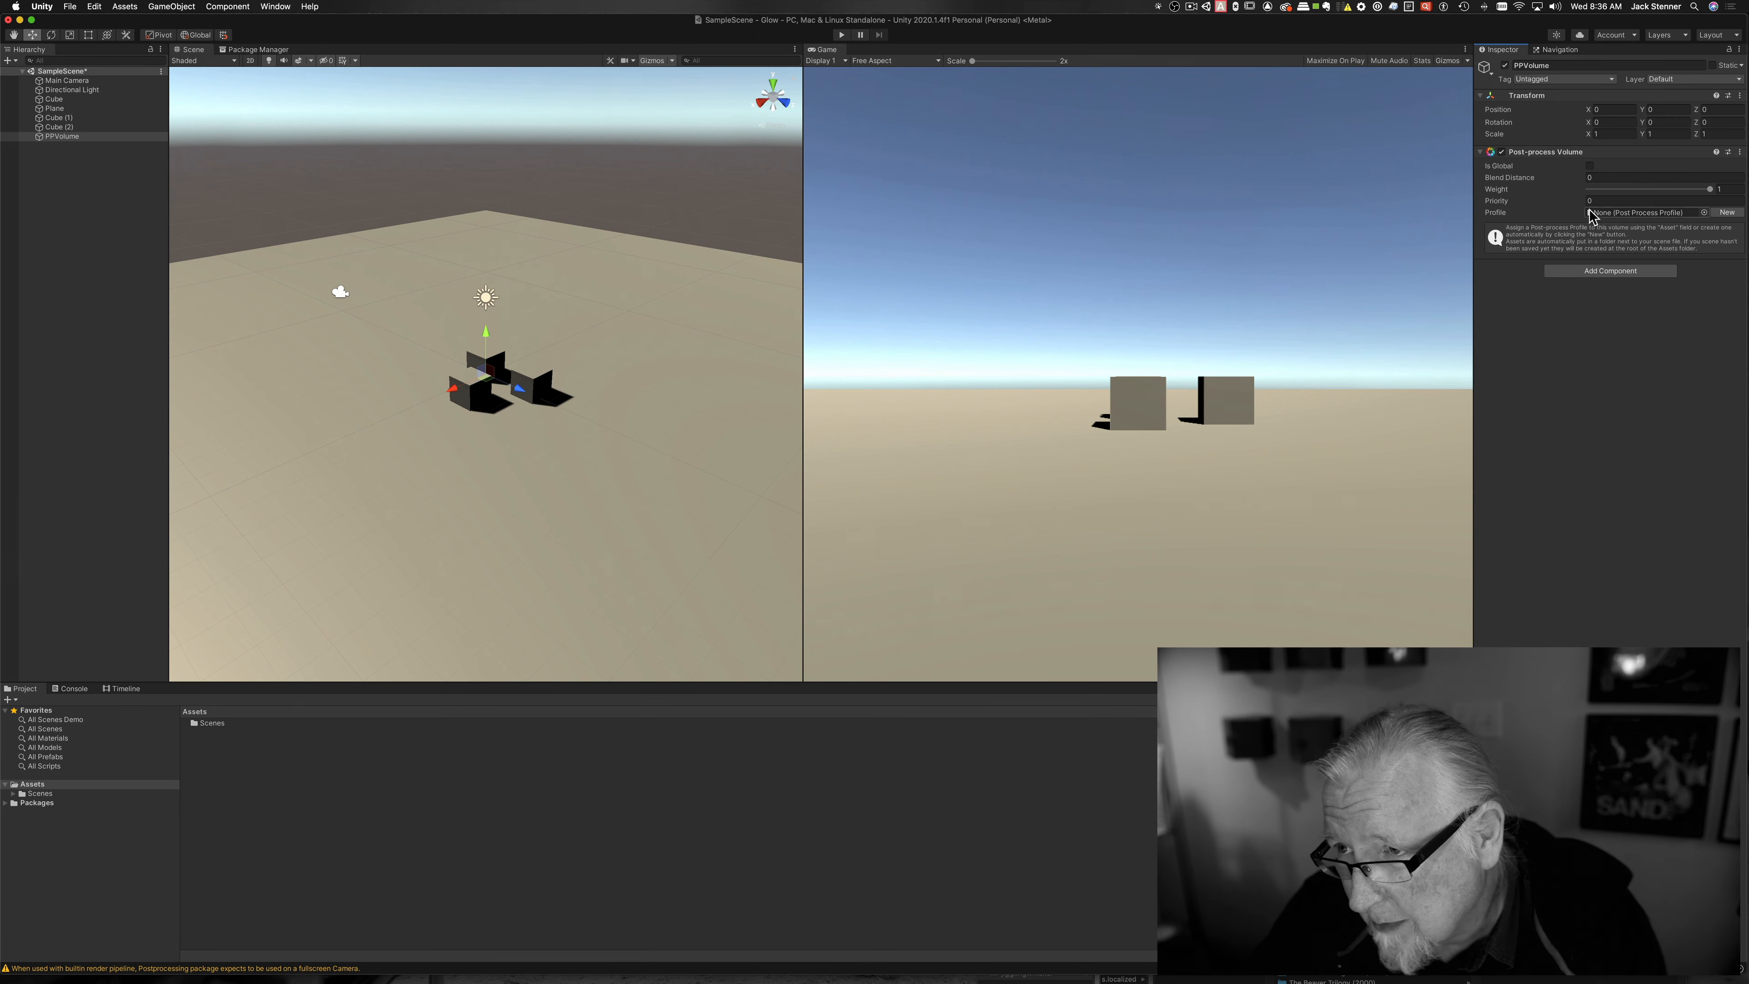
{"action": "left_click", "coordinate": [1590, 167]}
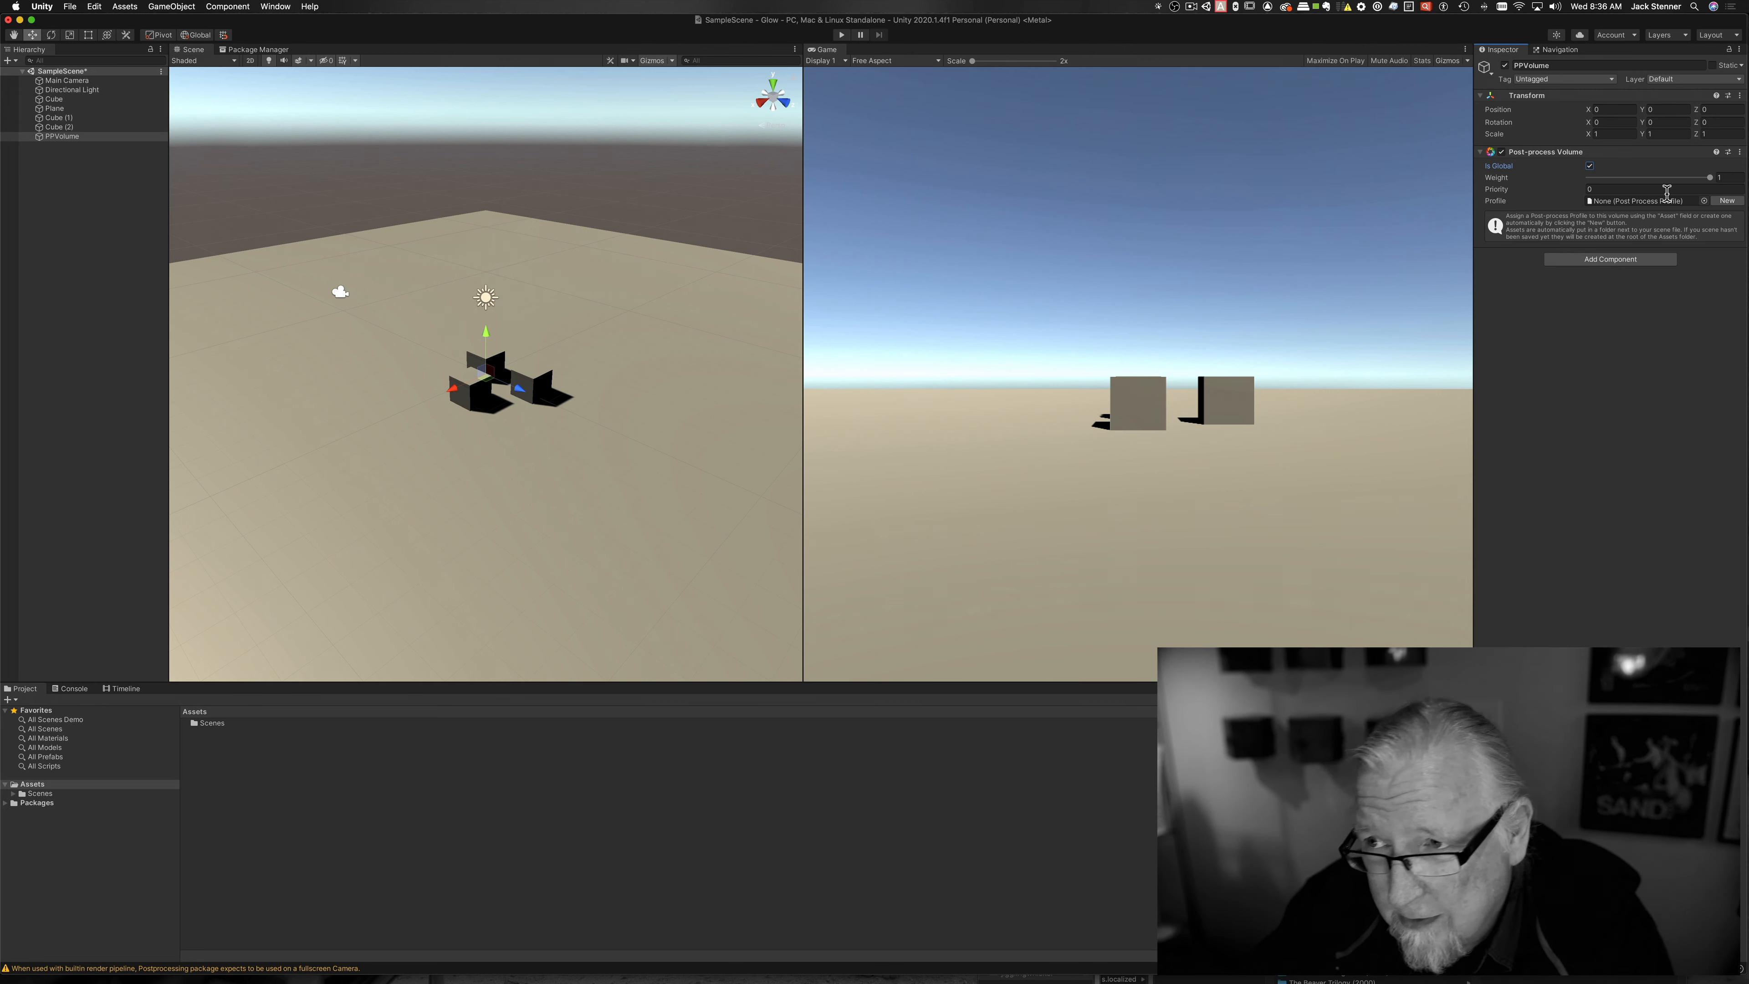
Step: From the Main Camera's Layer list, name User Layer 8 'PostProcessing'
{"action": "left_click", "coordinate": [69, 81]}
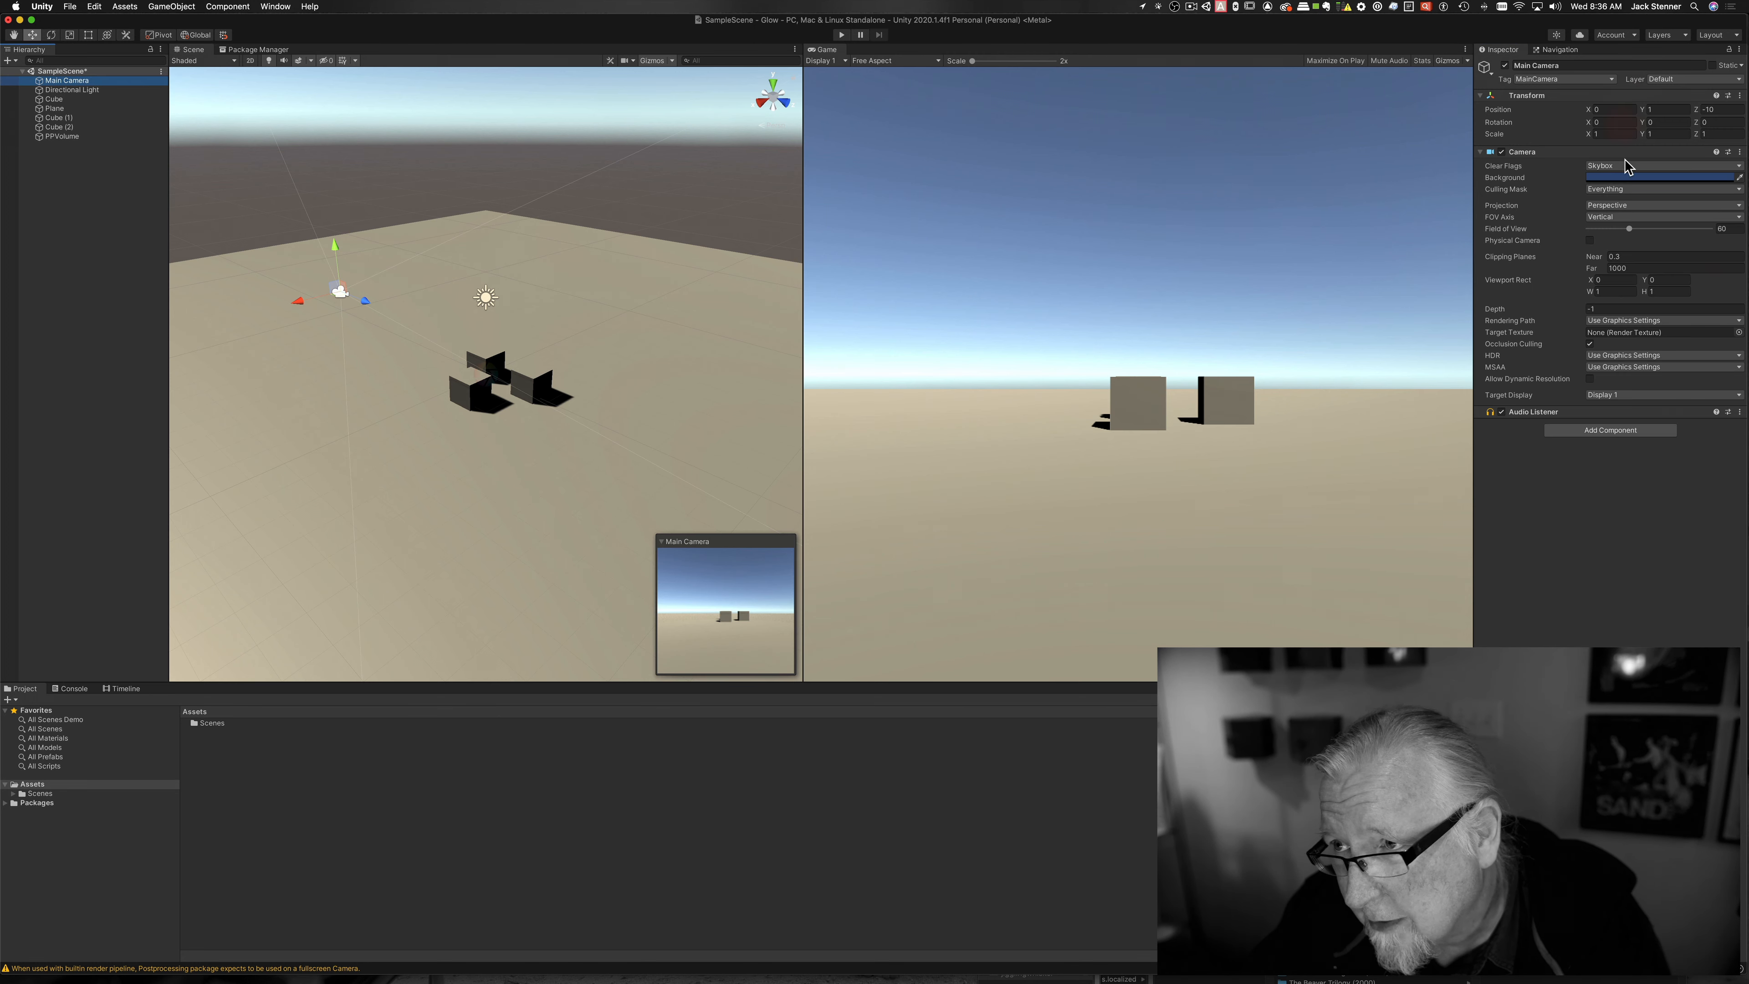
{"action": "left_click", "coordinate": [1683, 79]}
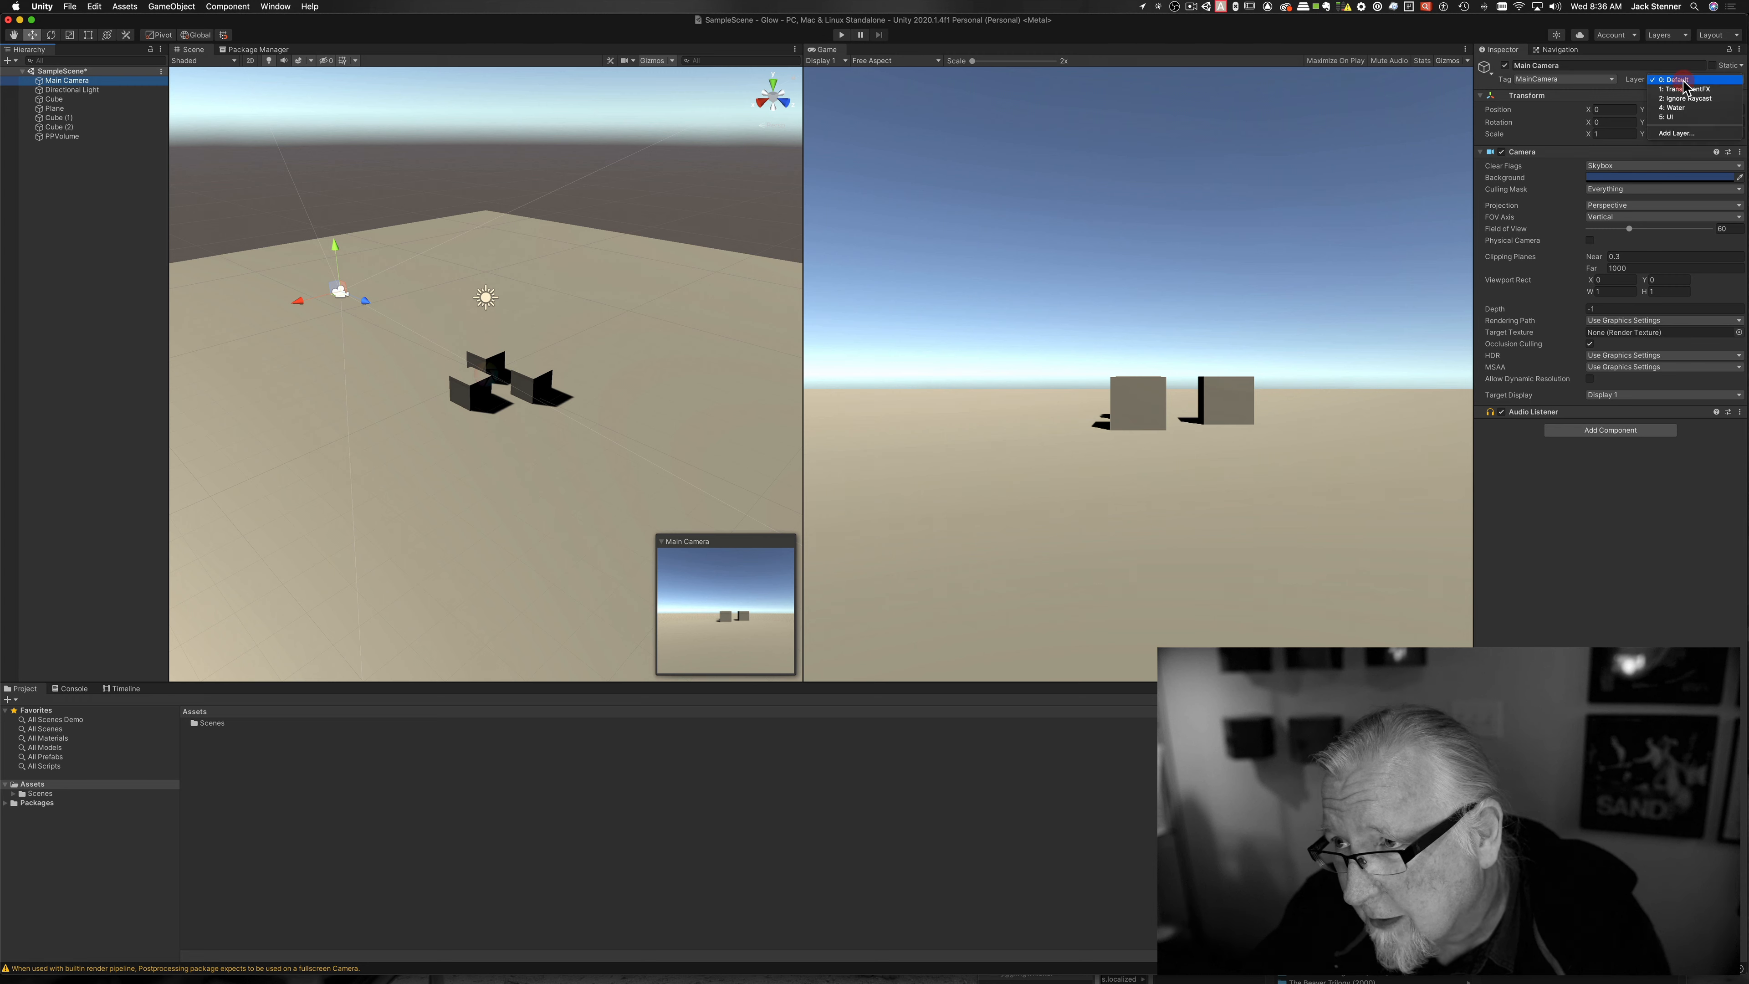
{"action": "left_click", "coordinate": [1690, 133]}
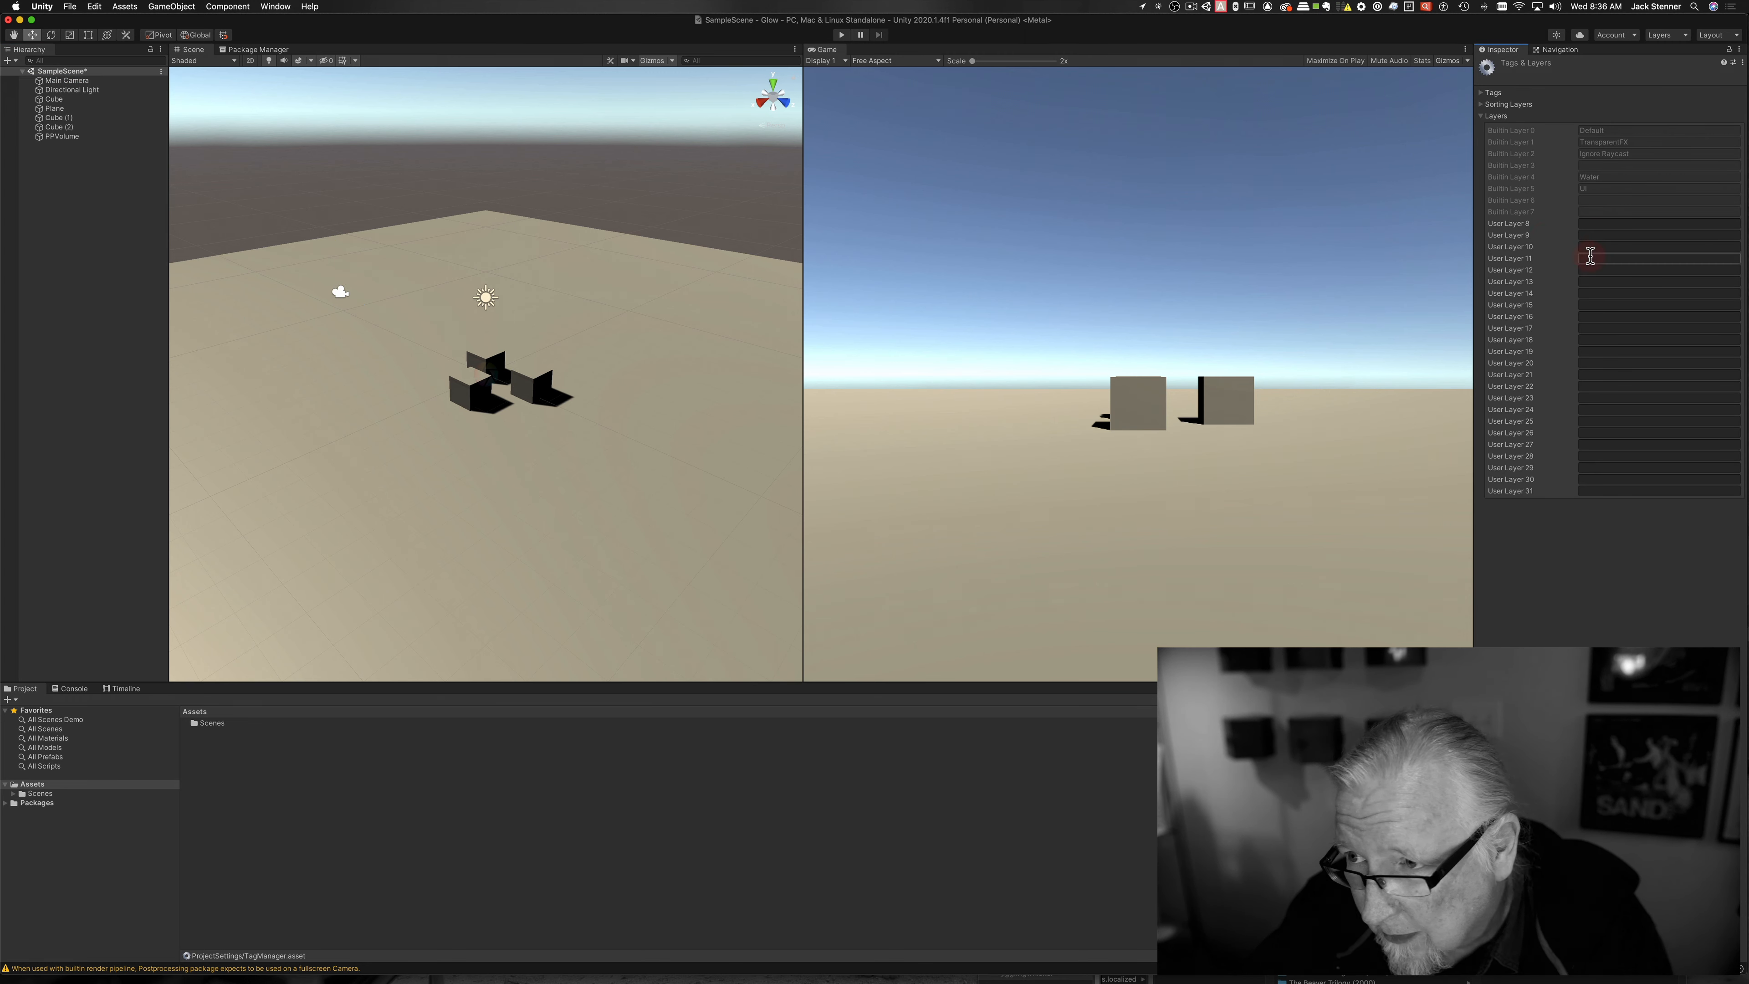
{"action": "left_click", "coordinate": [1596, 225]}
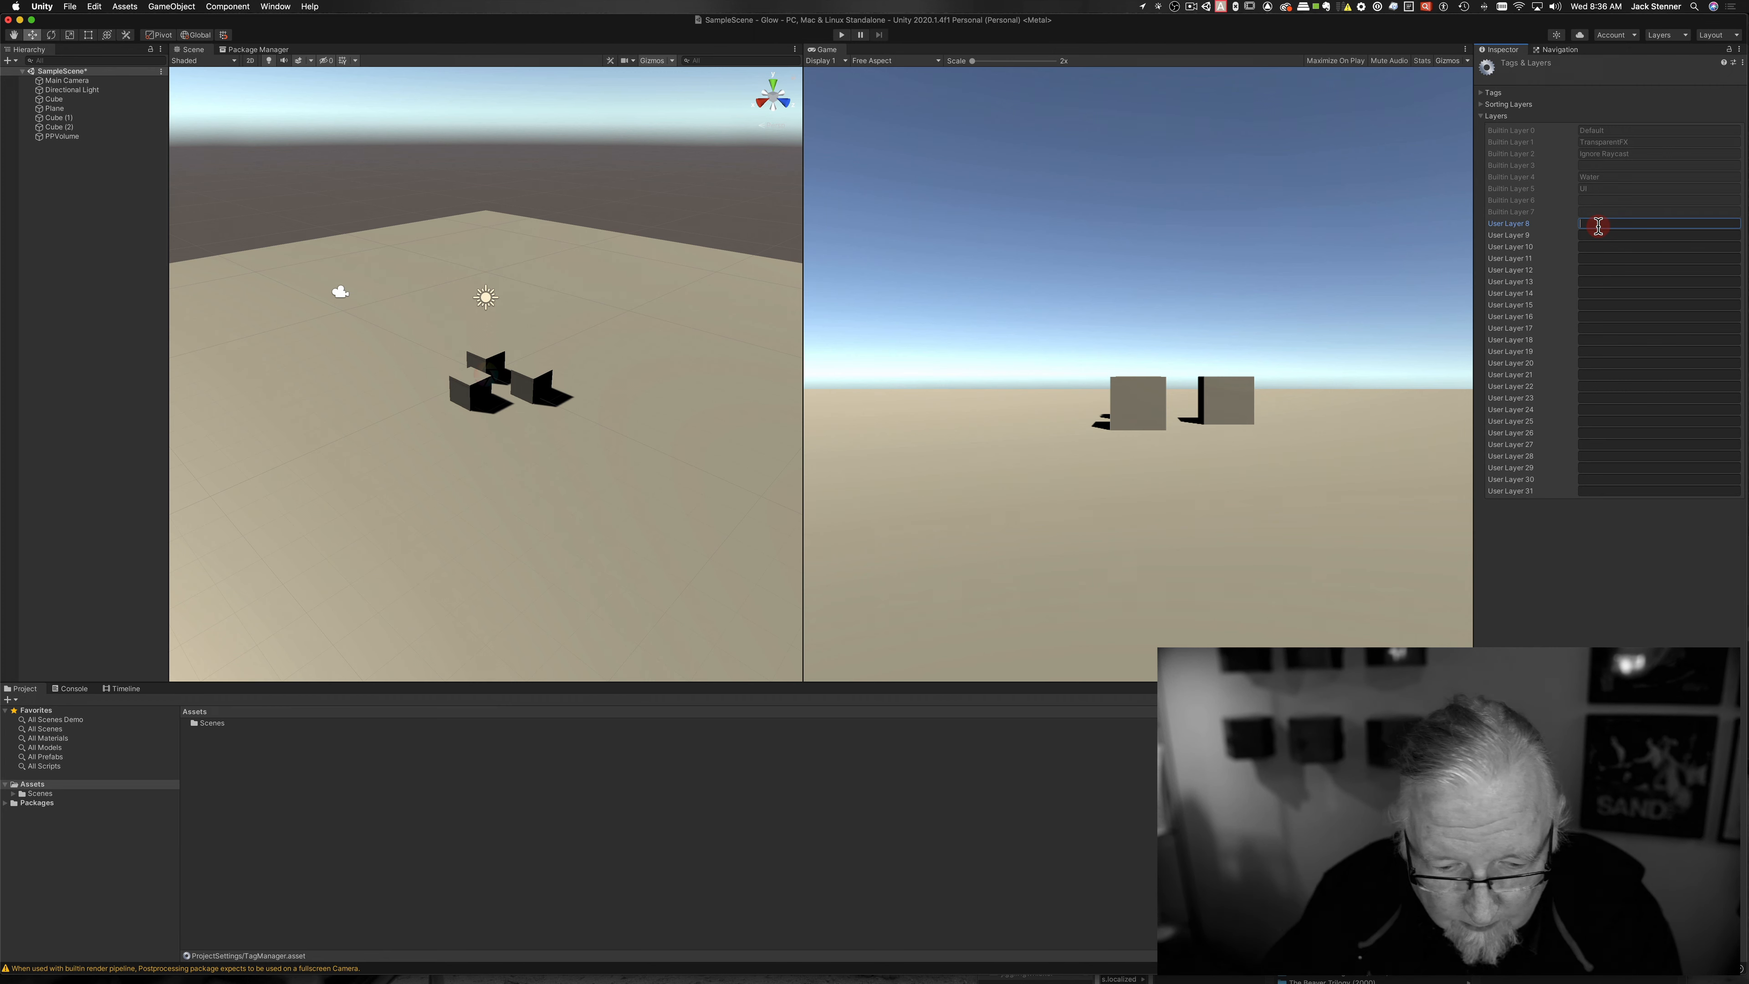
{"action": "type", "text": "PP"}
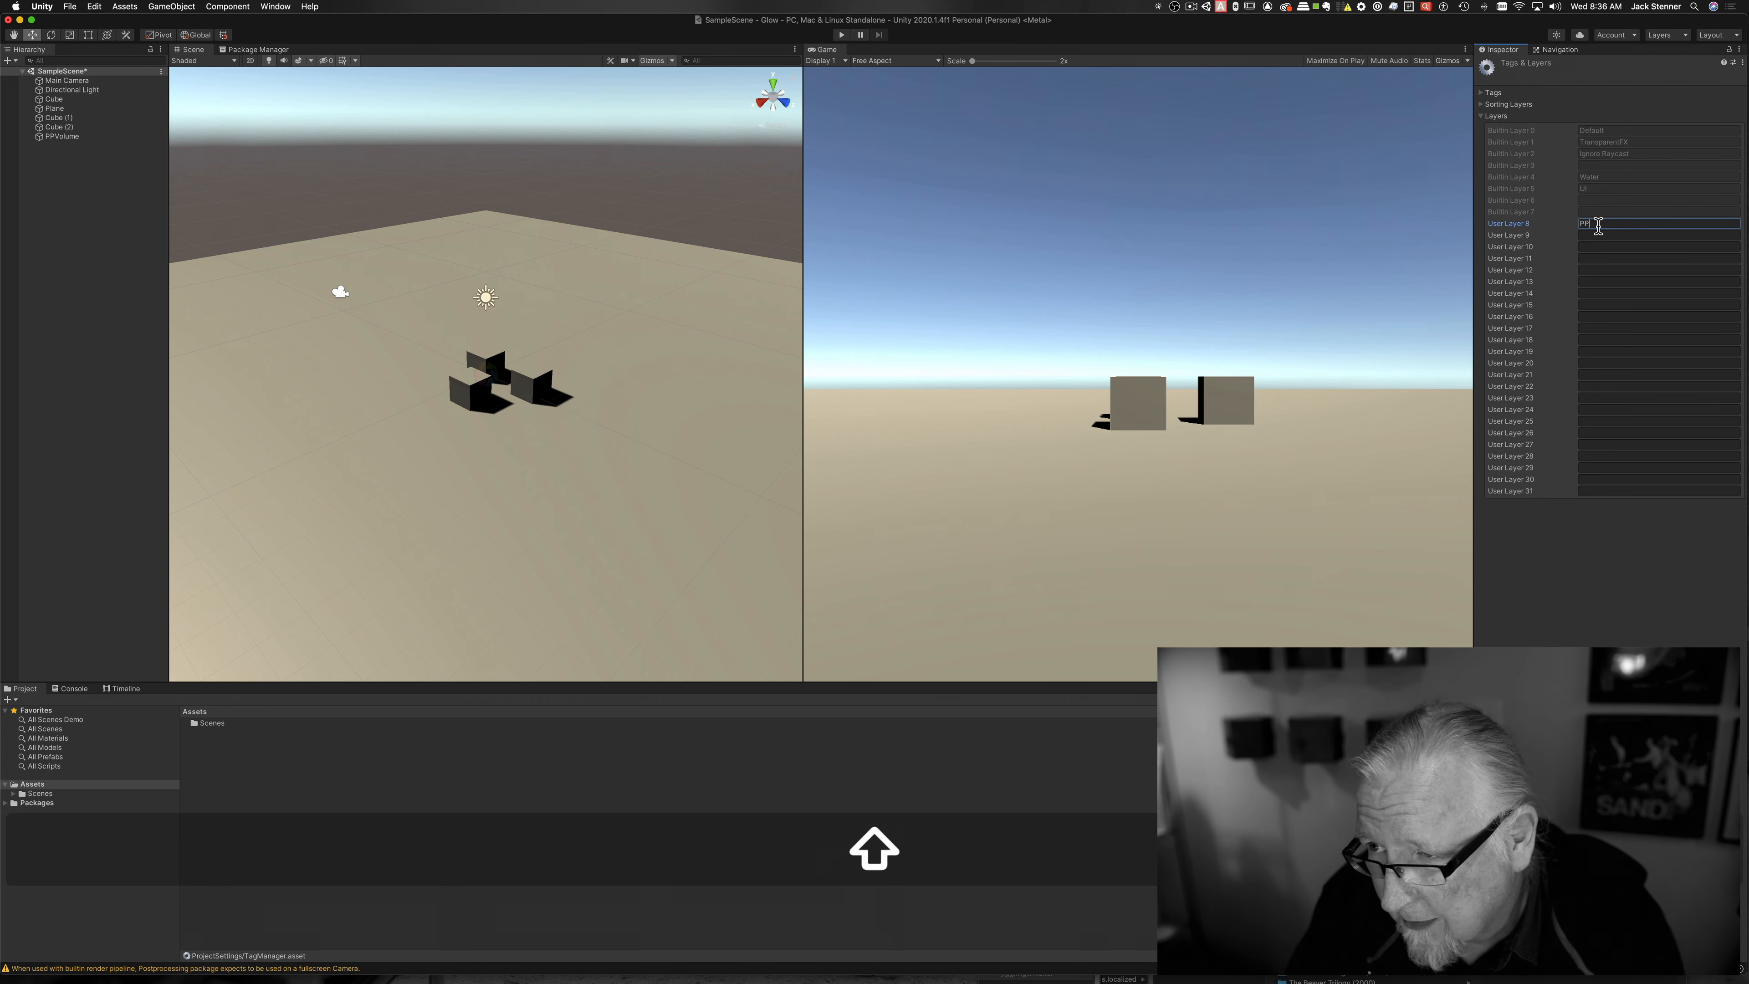
{"action": "type", "text": "Layer"}
{"action": "key", "text": "BackSpace"}
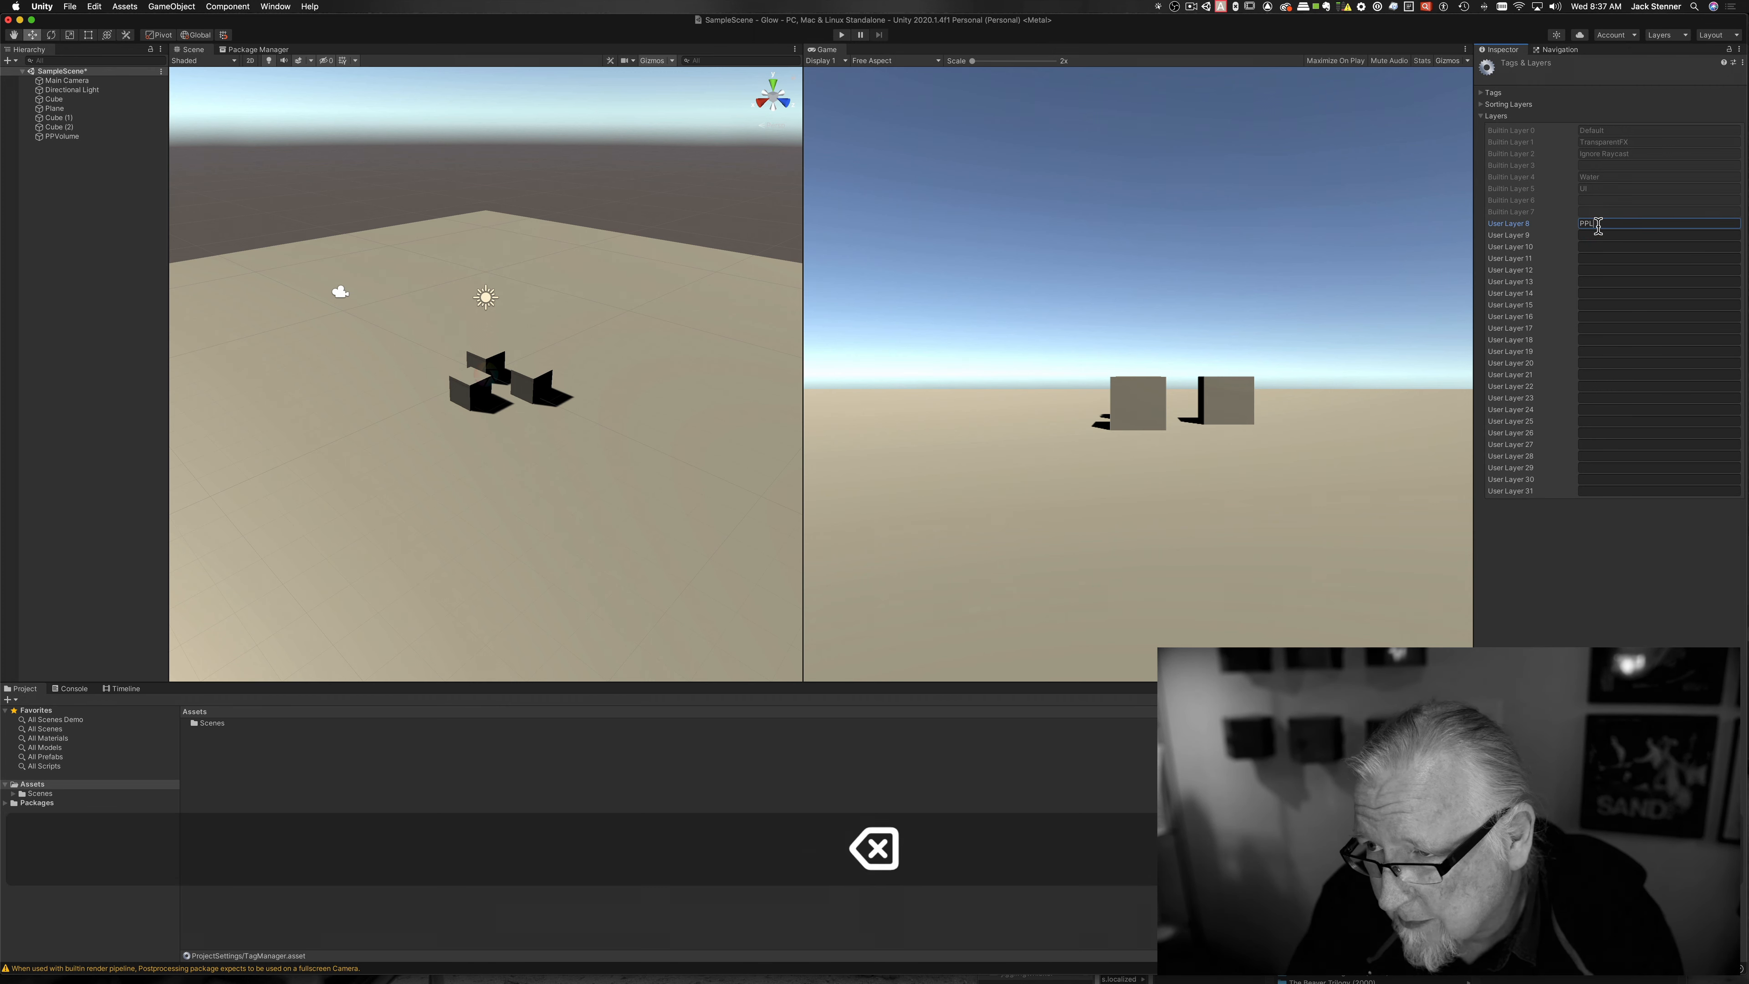
{"action": "type", "text": "ost"}
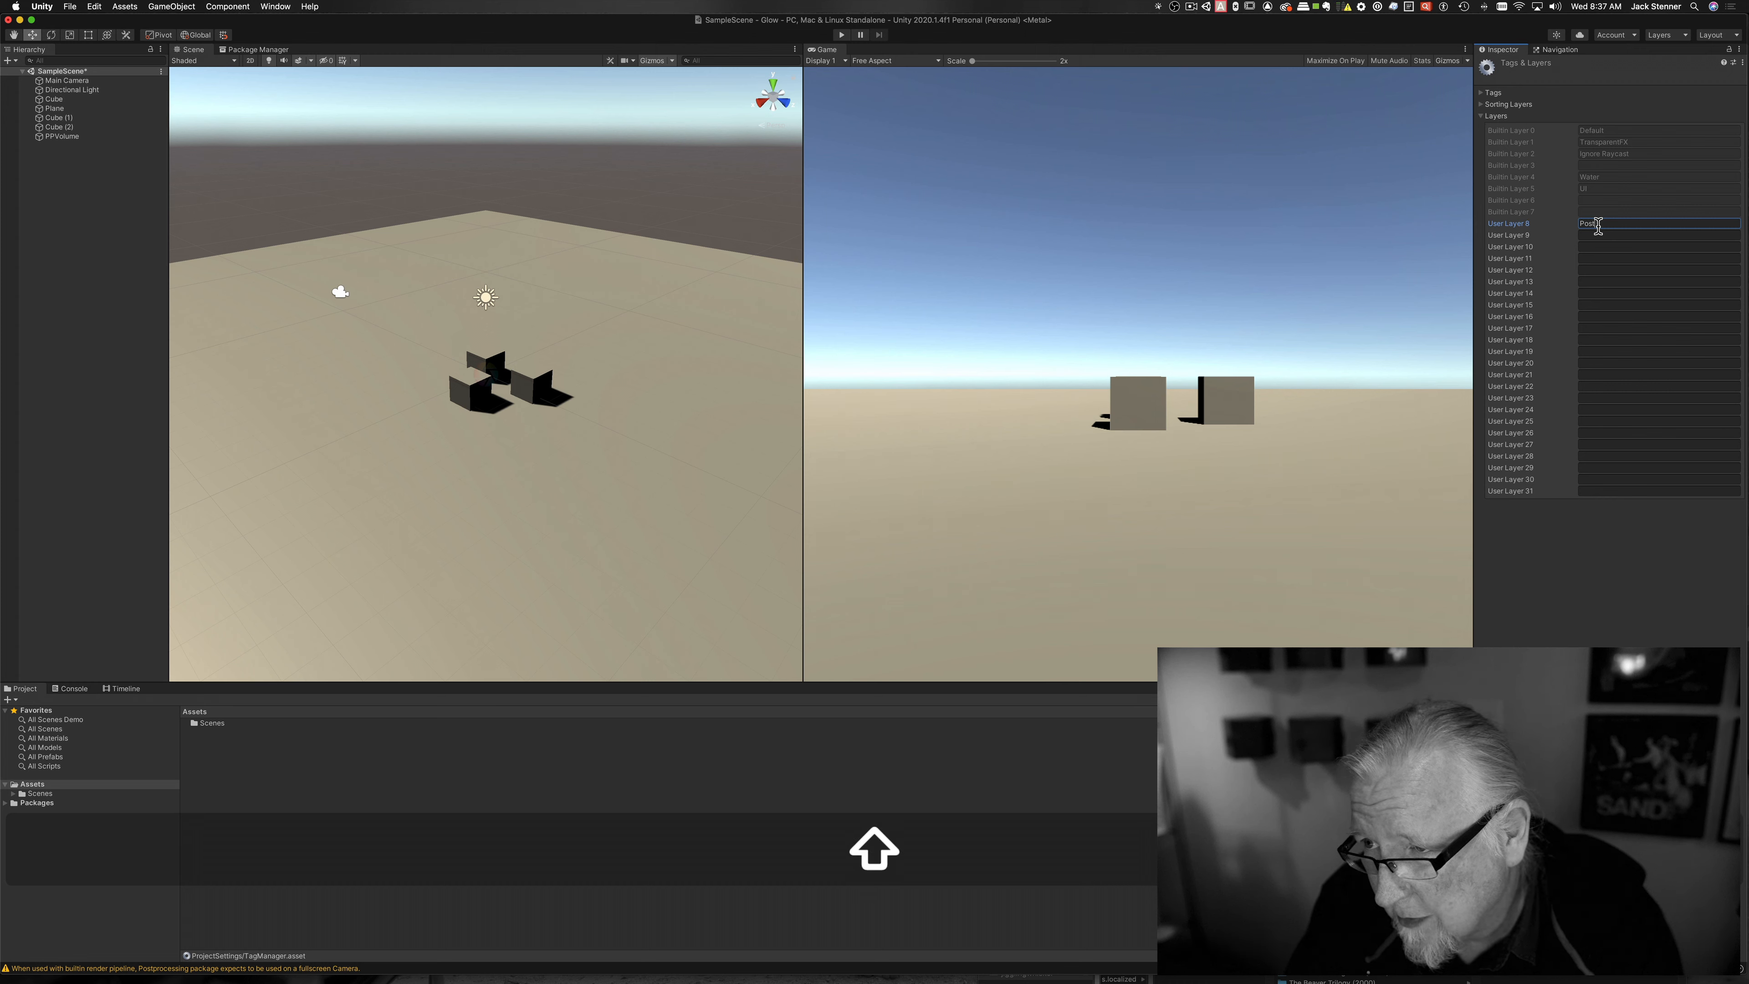
{"action": "type", "text": "Proce"}
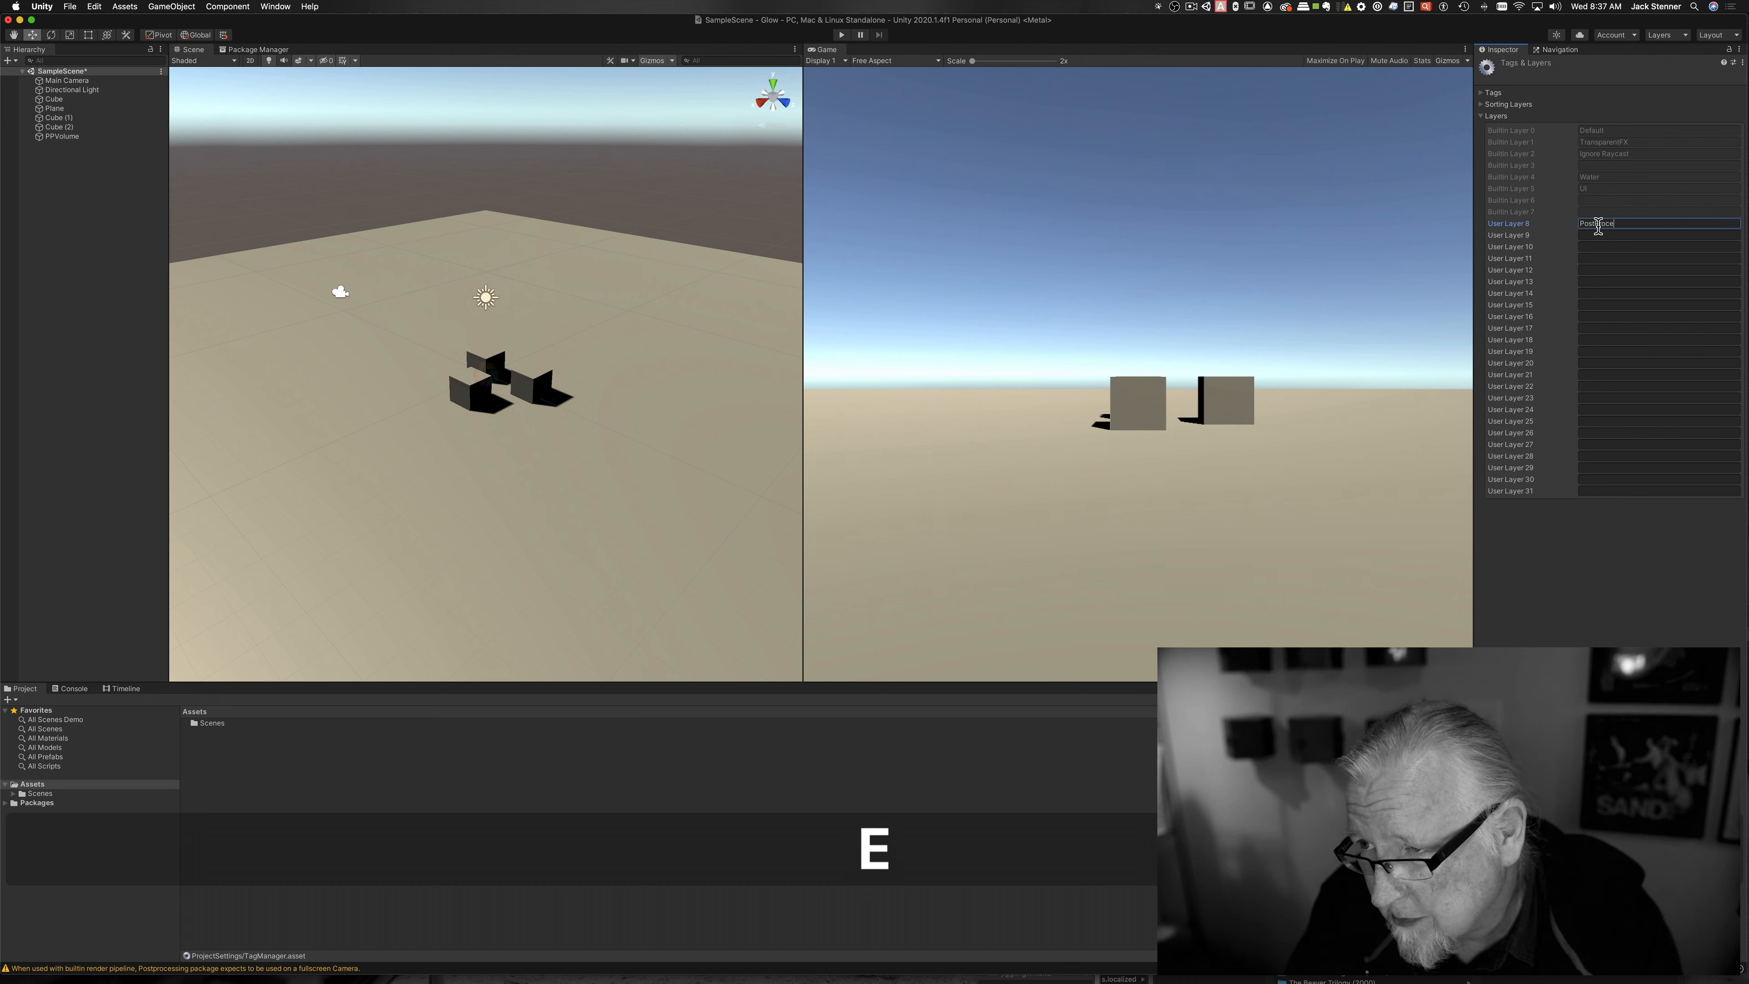
{"action": "type", "text": "ssing"}
{"action": "key", "text": "Return"}
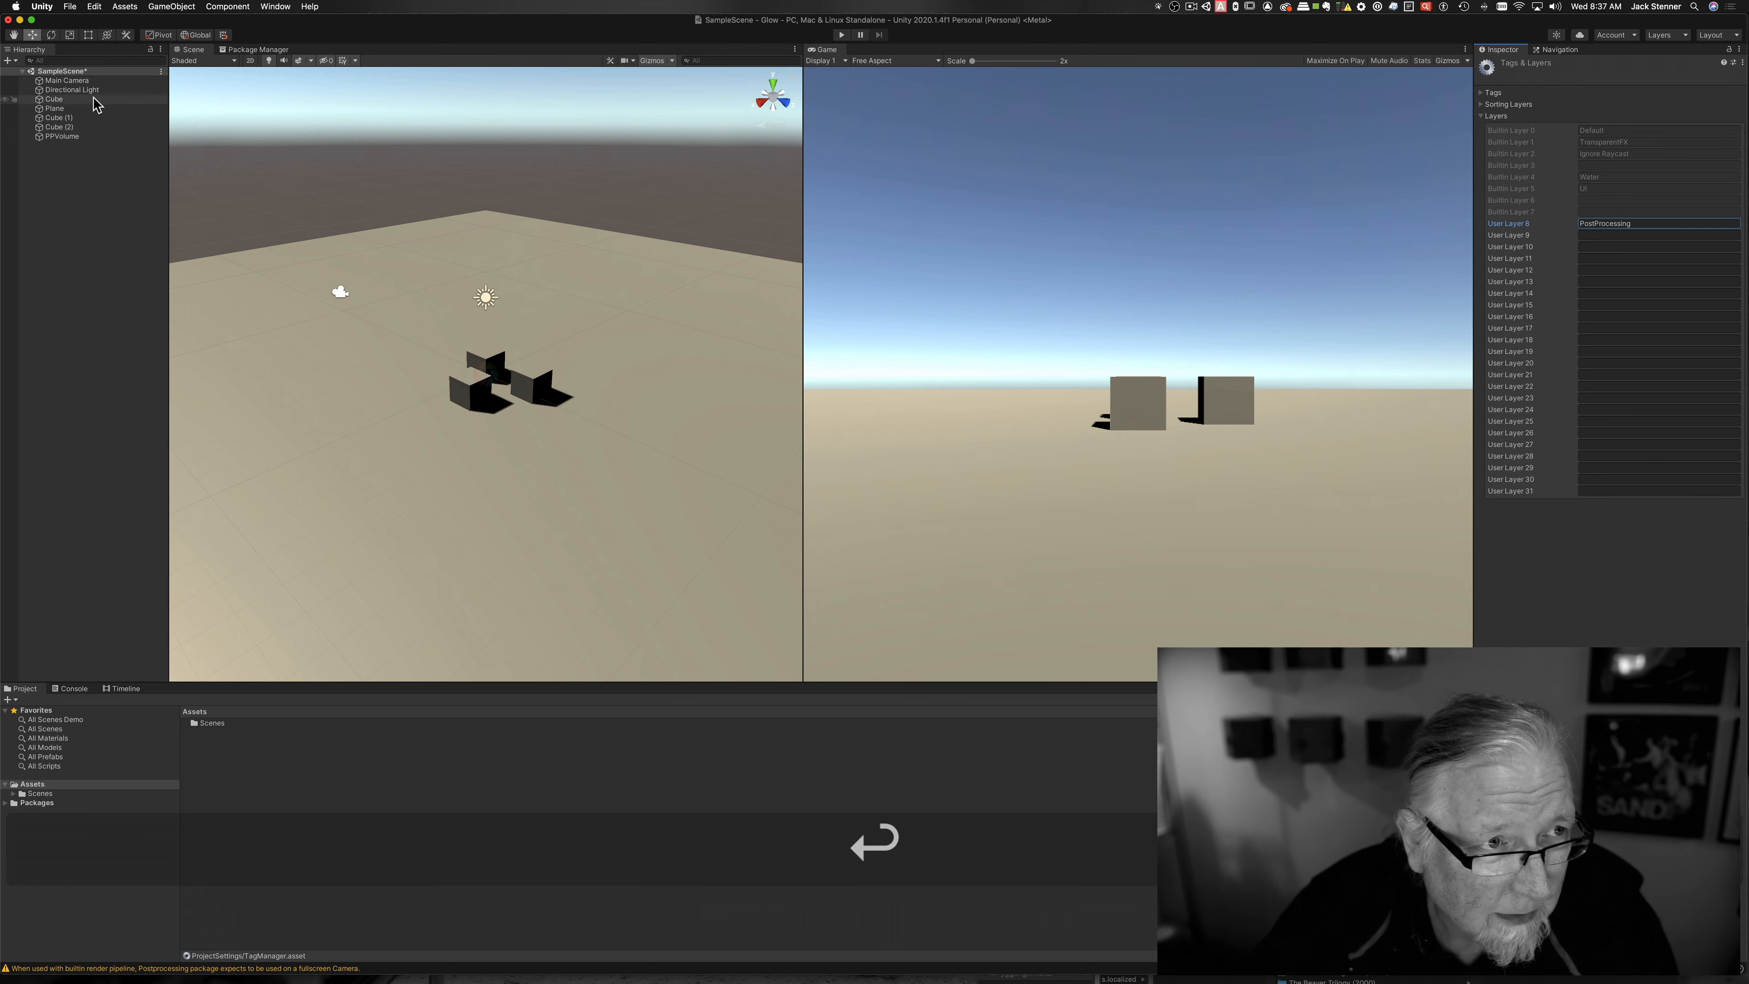
Step: Put the Main Camera on the PostProcessing layer
{"action": "left_click", "coordinate": [76, 81]}
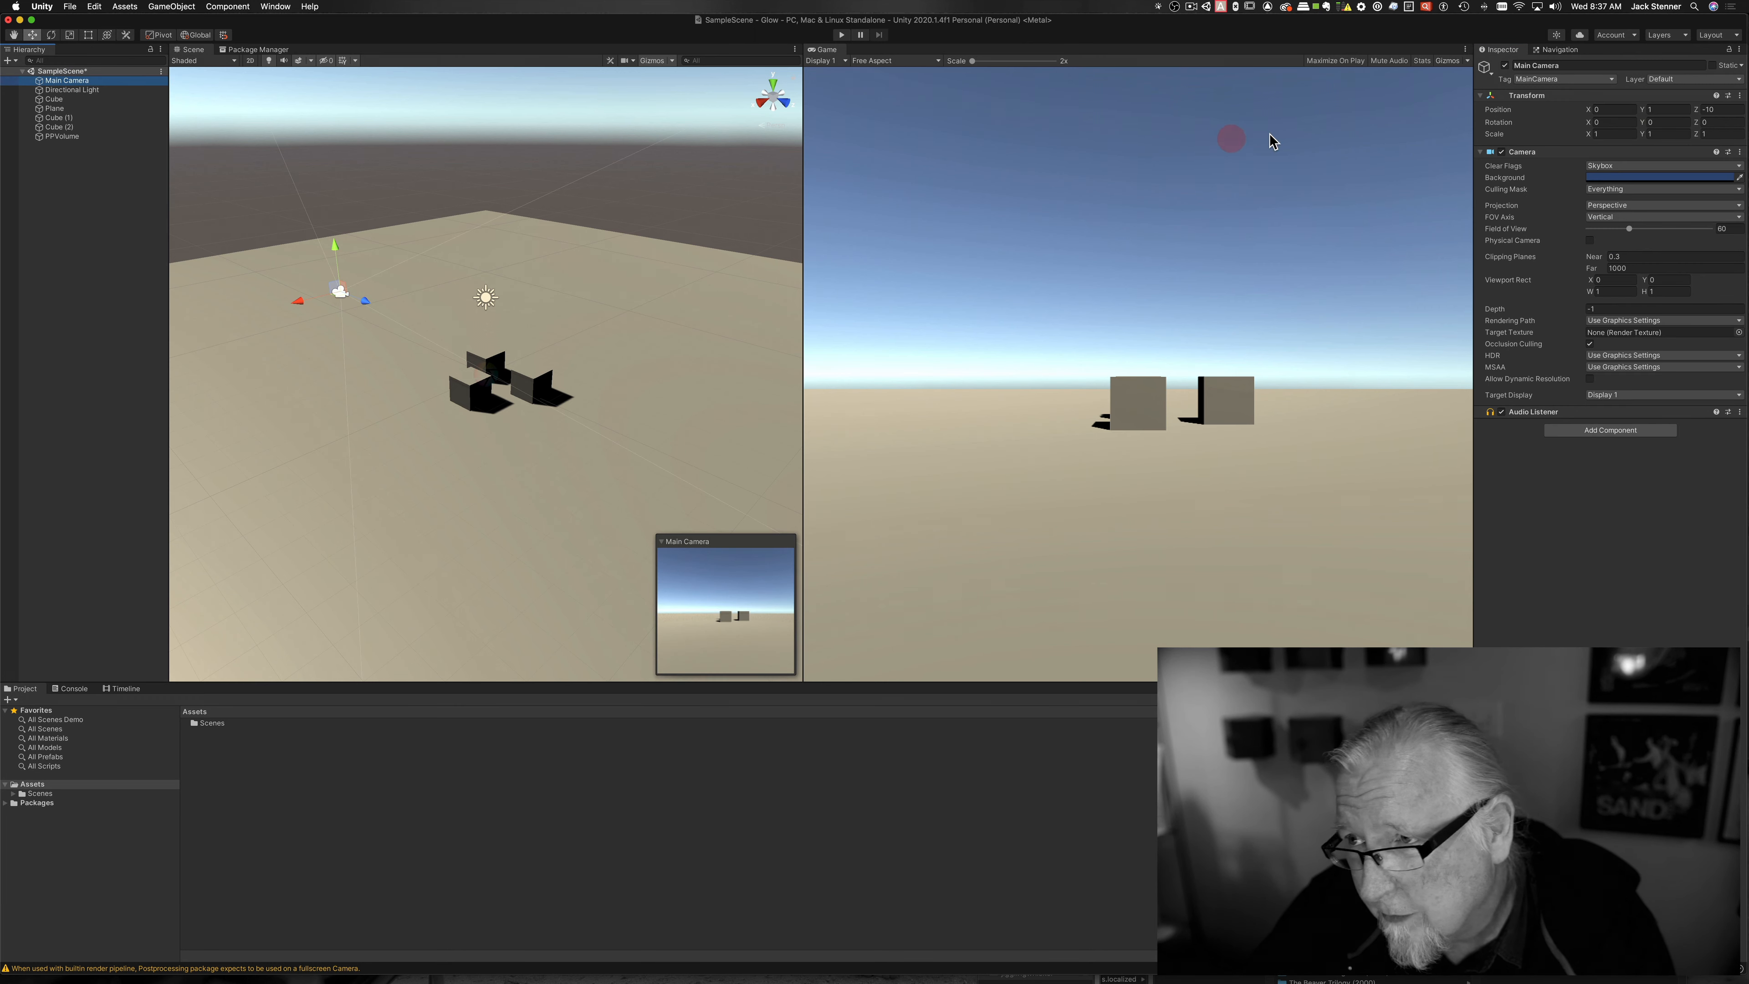
{"action": "left_click", "coordinate": [1701, 79]}
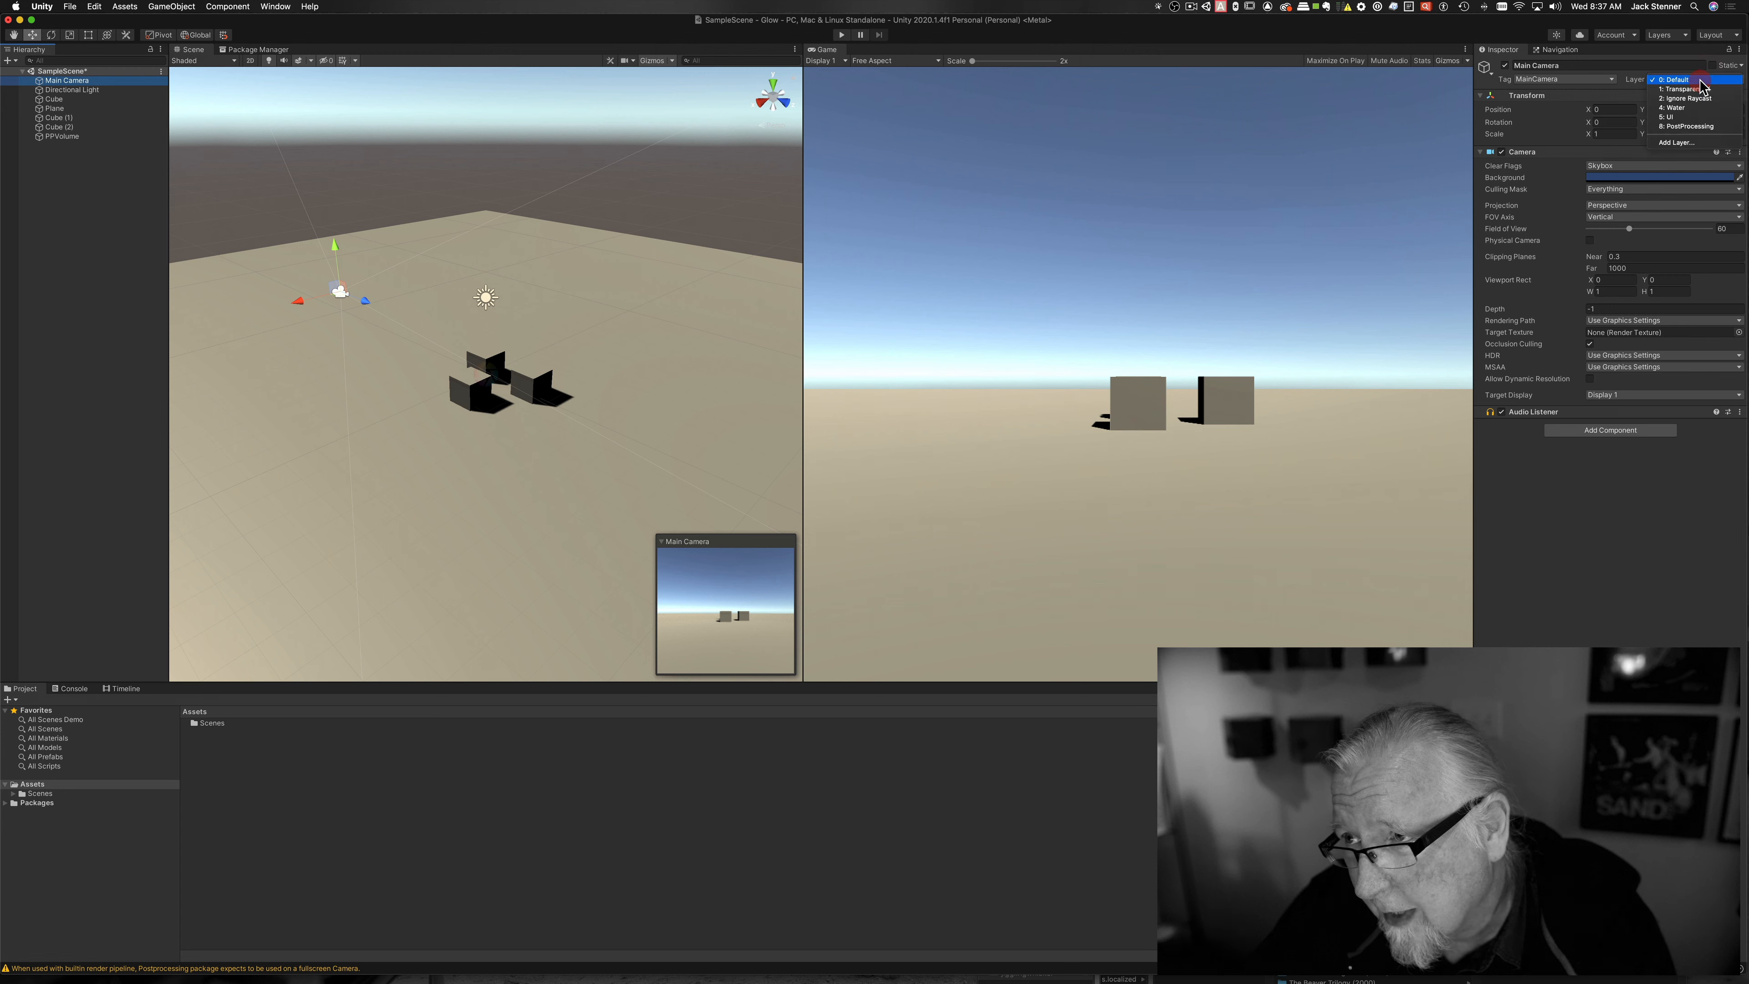
{"action": "left_click", "coordinate": [1689, 126]}
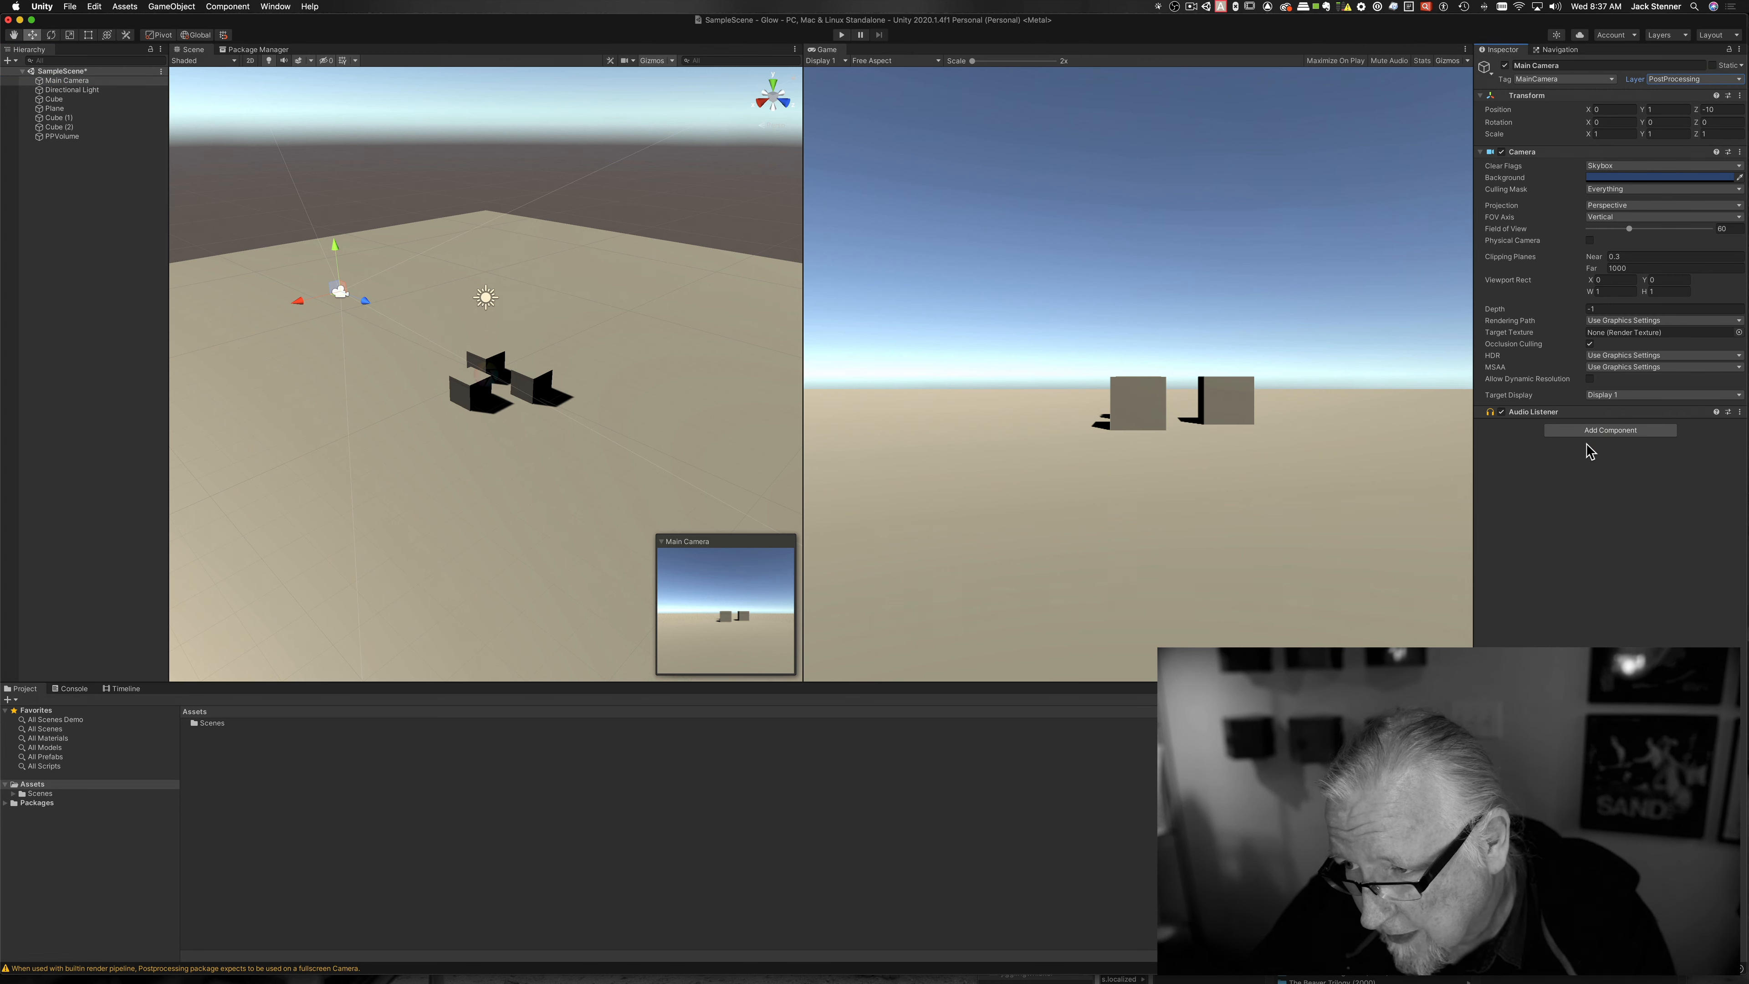
Step: Give the Main Camera a Post-process Layer component using the PostProcessing layer
{"action": "key", "text": "super"}
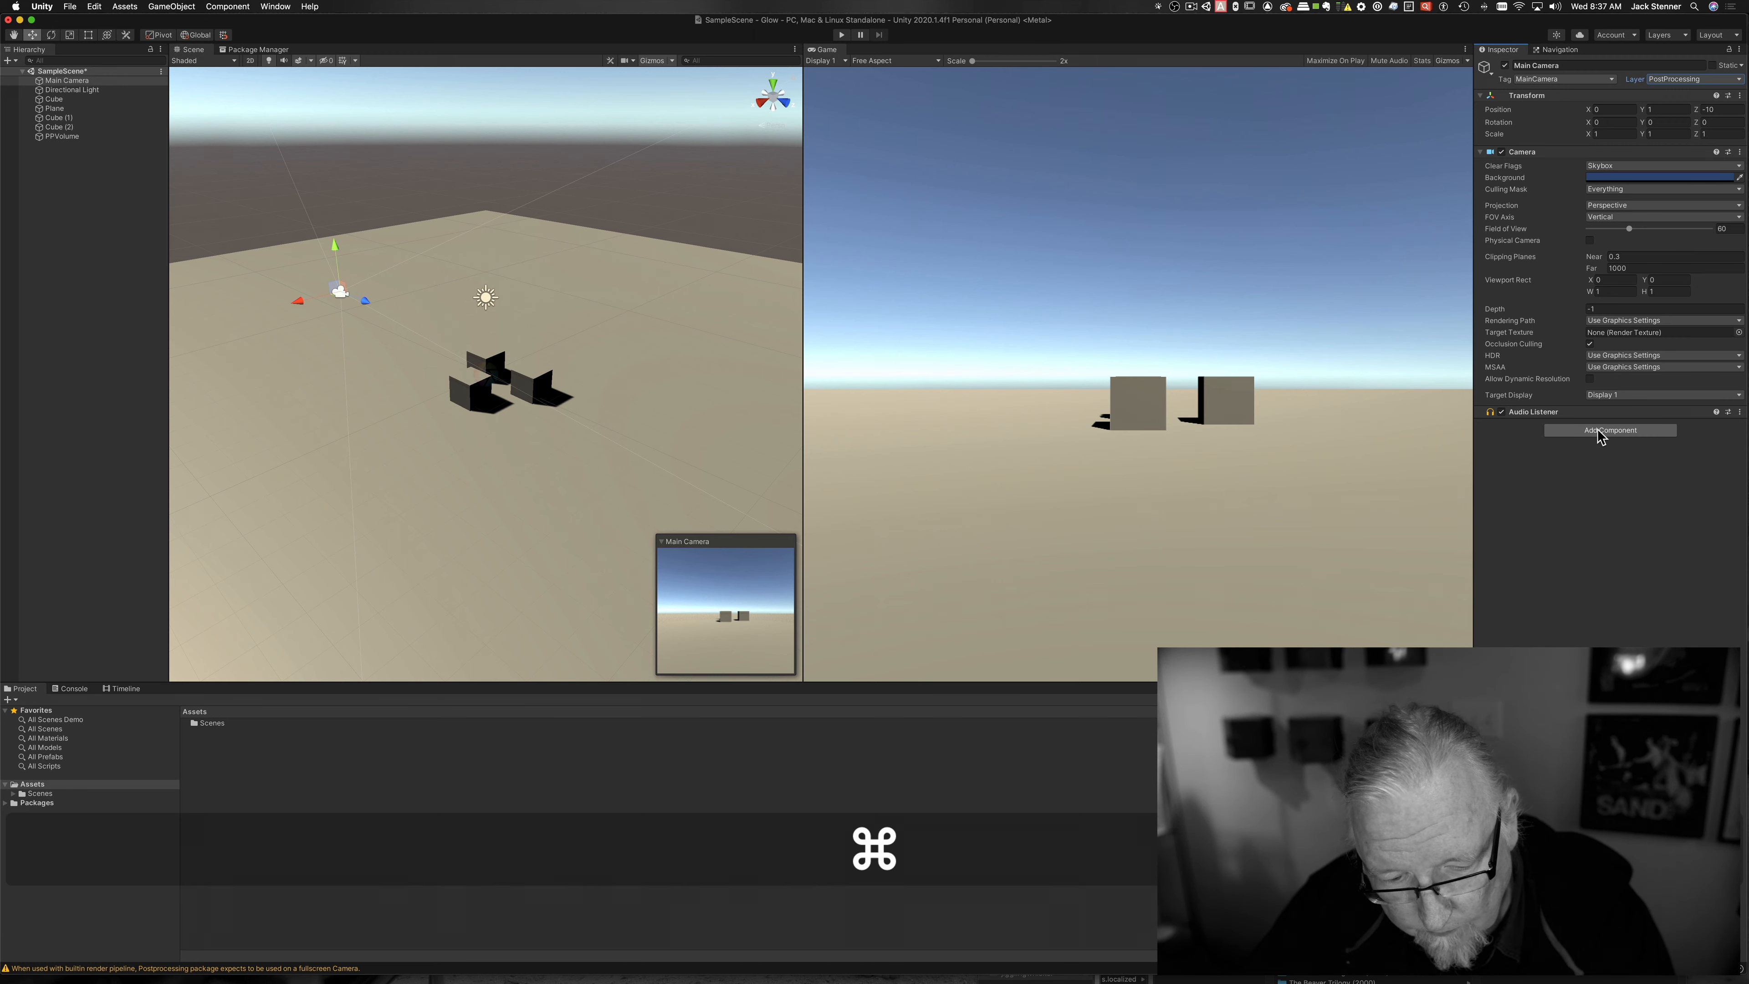
{"action": "left_click", "coordinate": [1611, 432]}
{"action": "type", "text": "pos"}
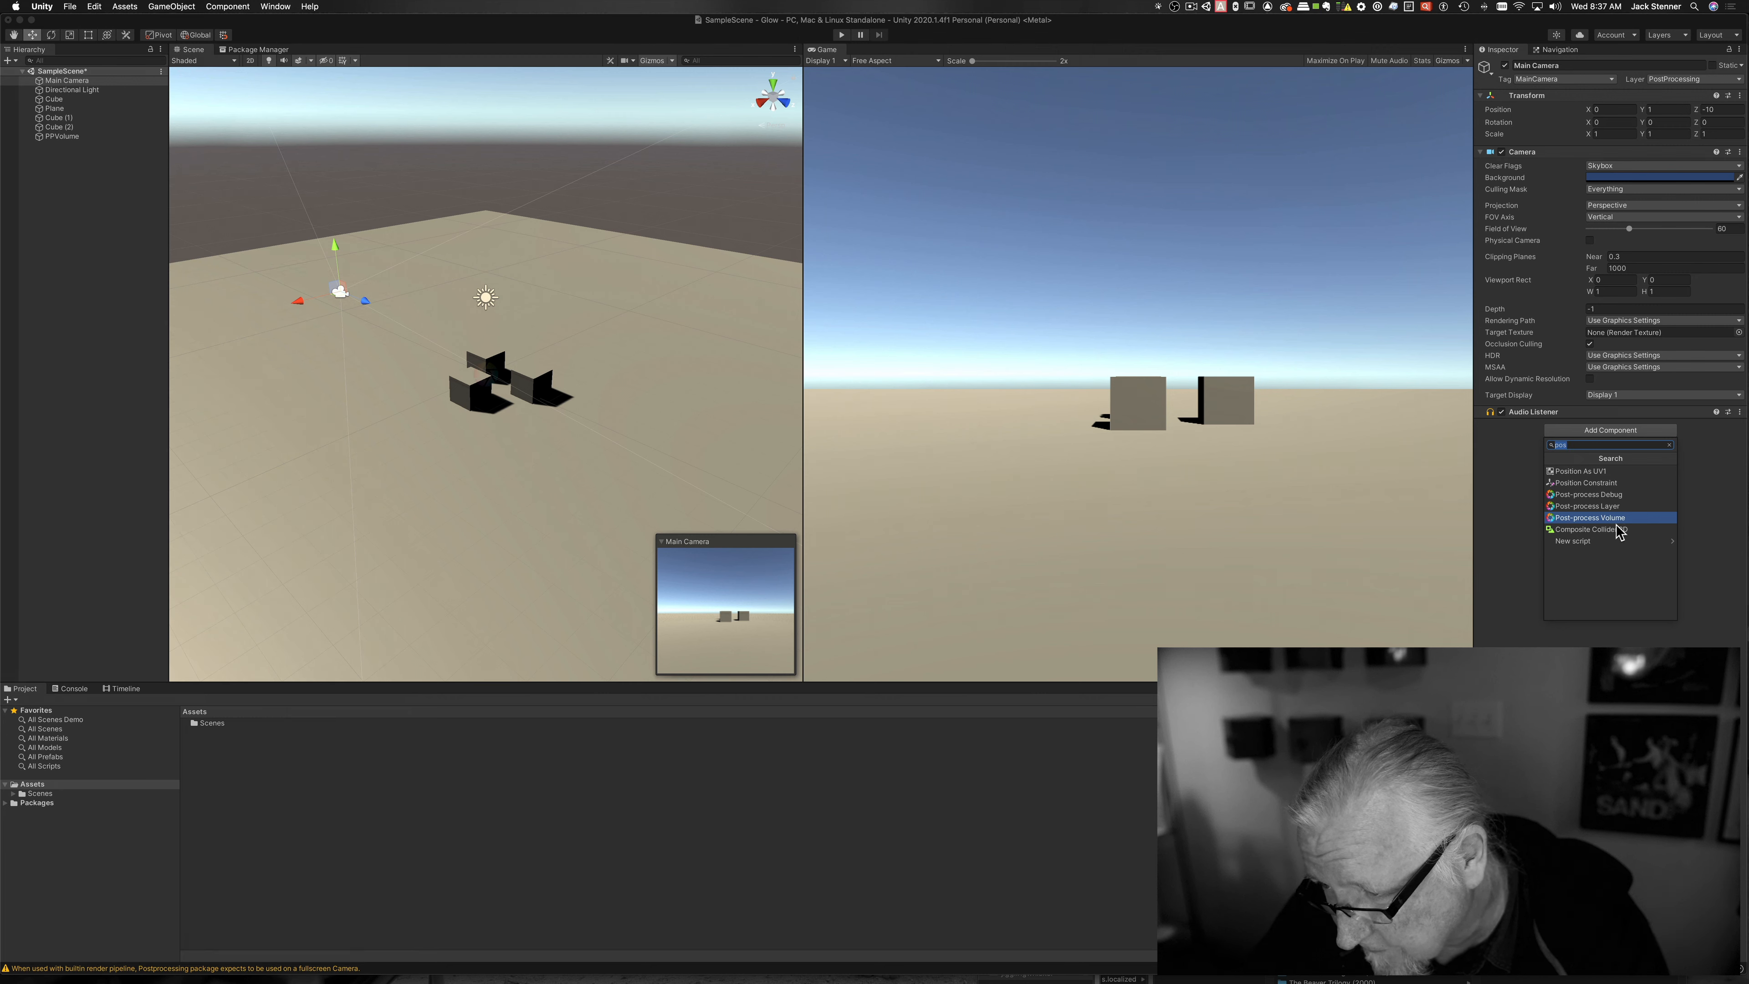
{"action": "left_click", "coordinate": [1584, 505]}
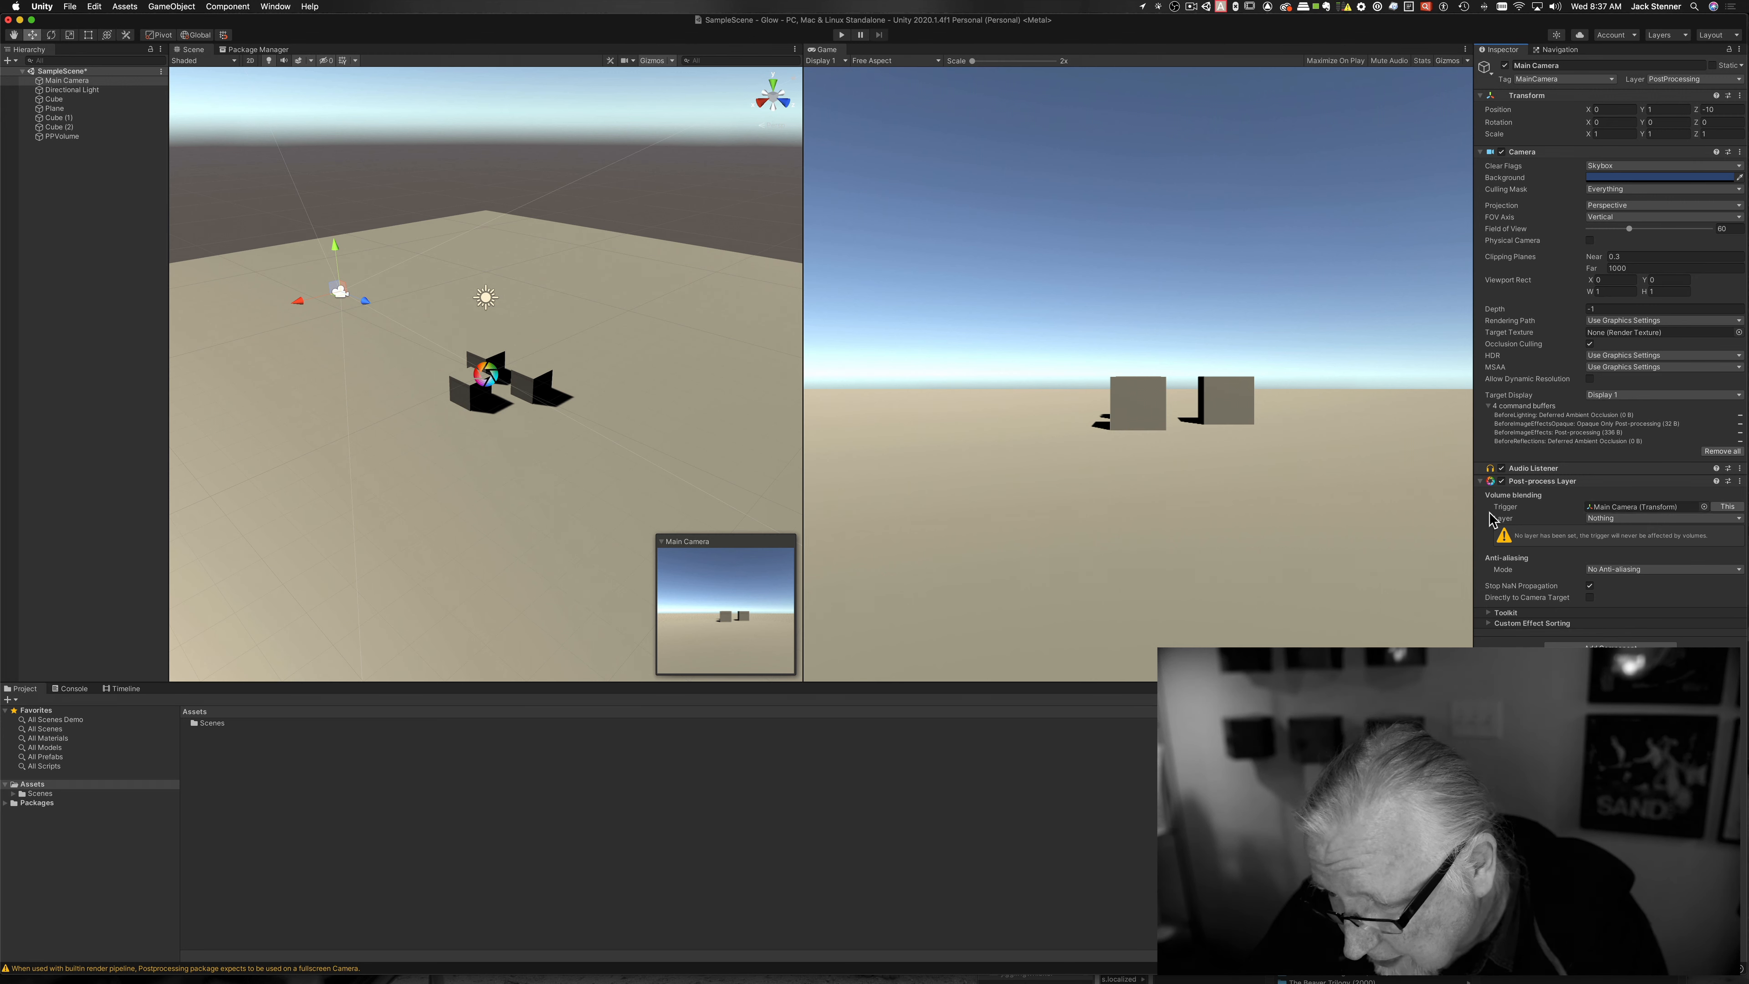
{"action": "left_click", "coordinate": [1636, 520]}
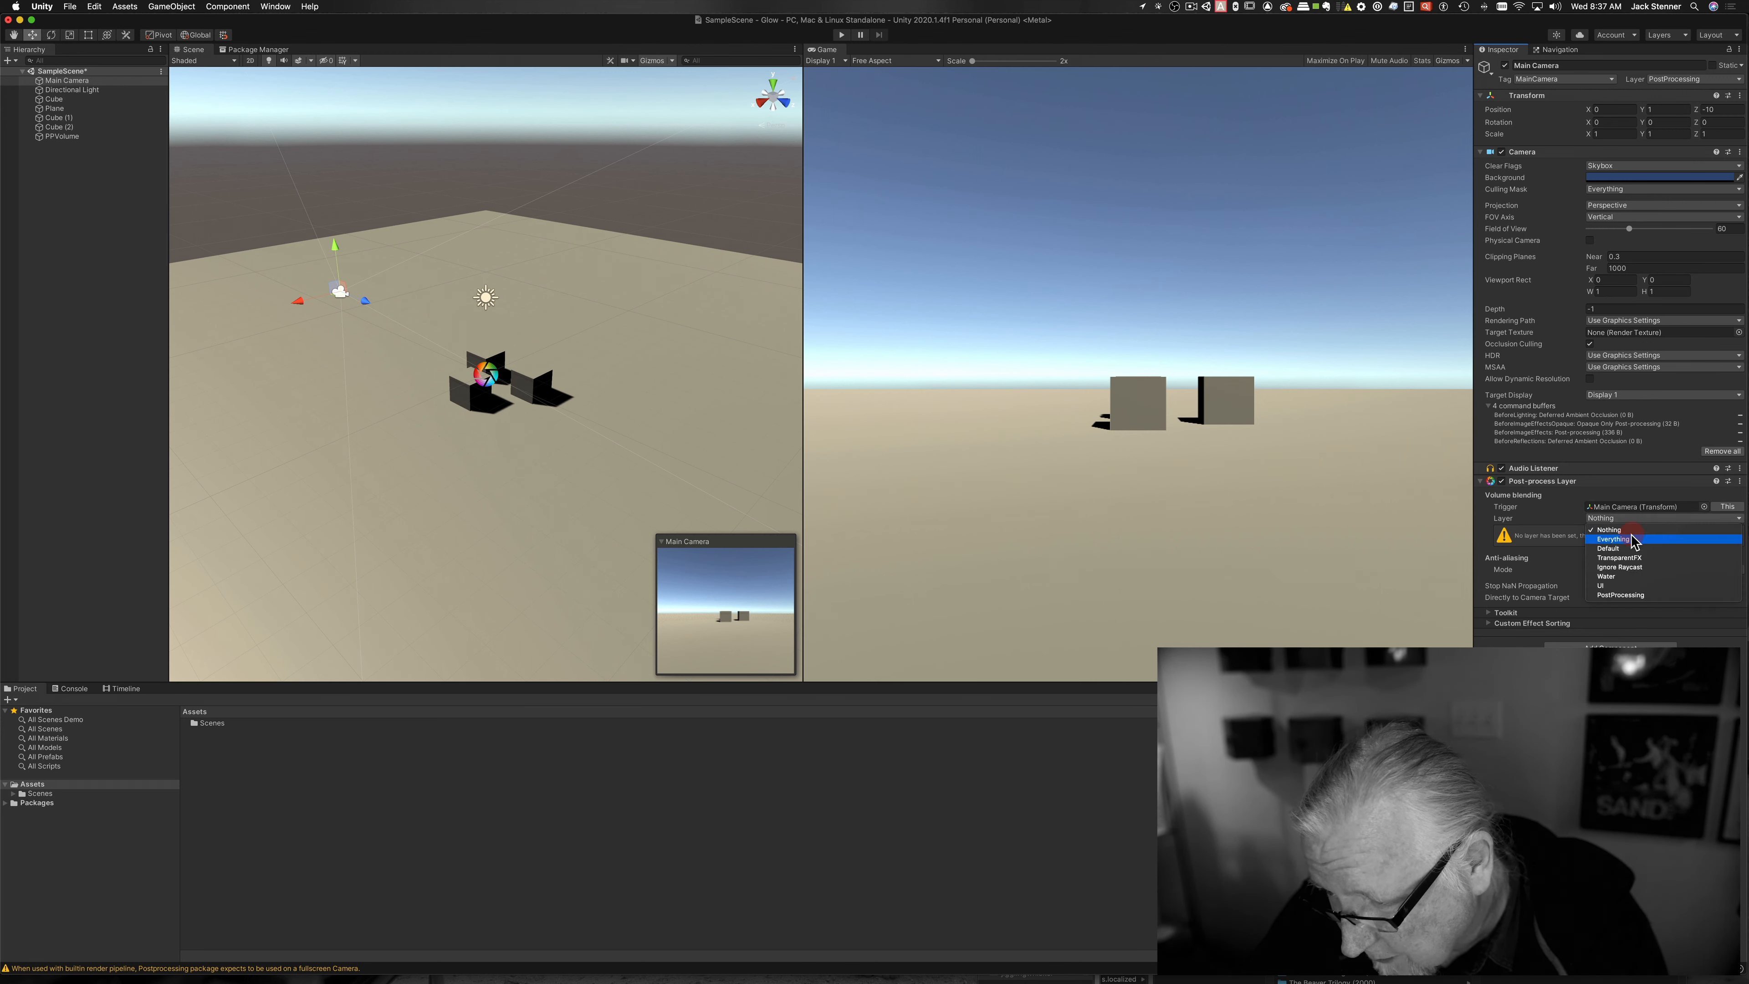
{"action": "left_click", "coordinate": [1619, 595]}
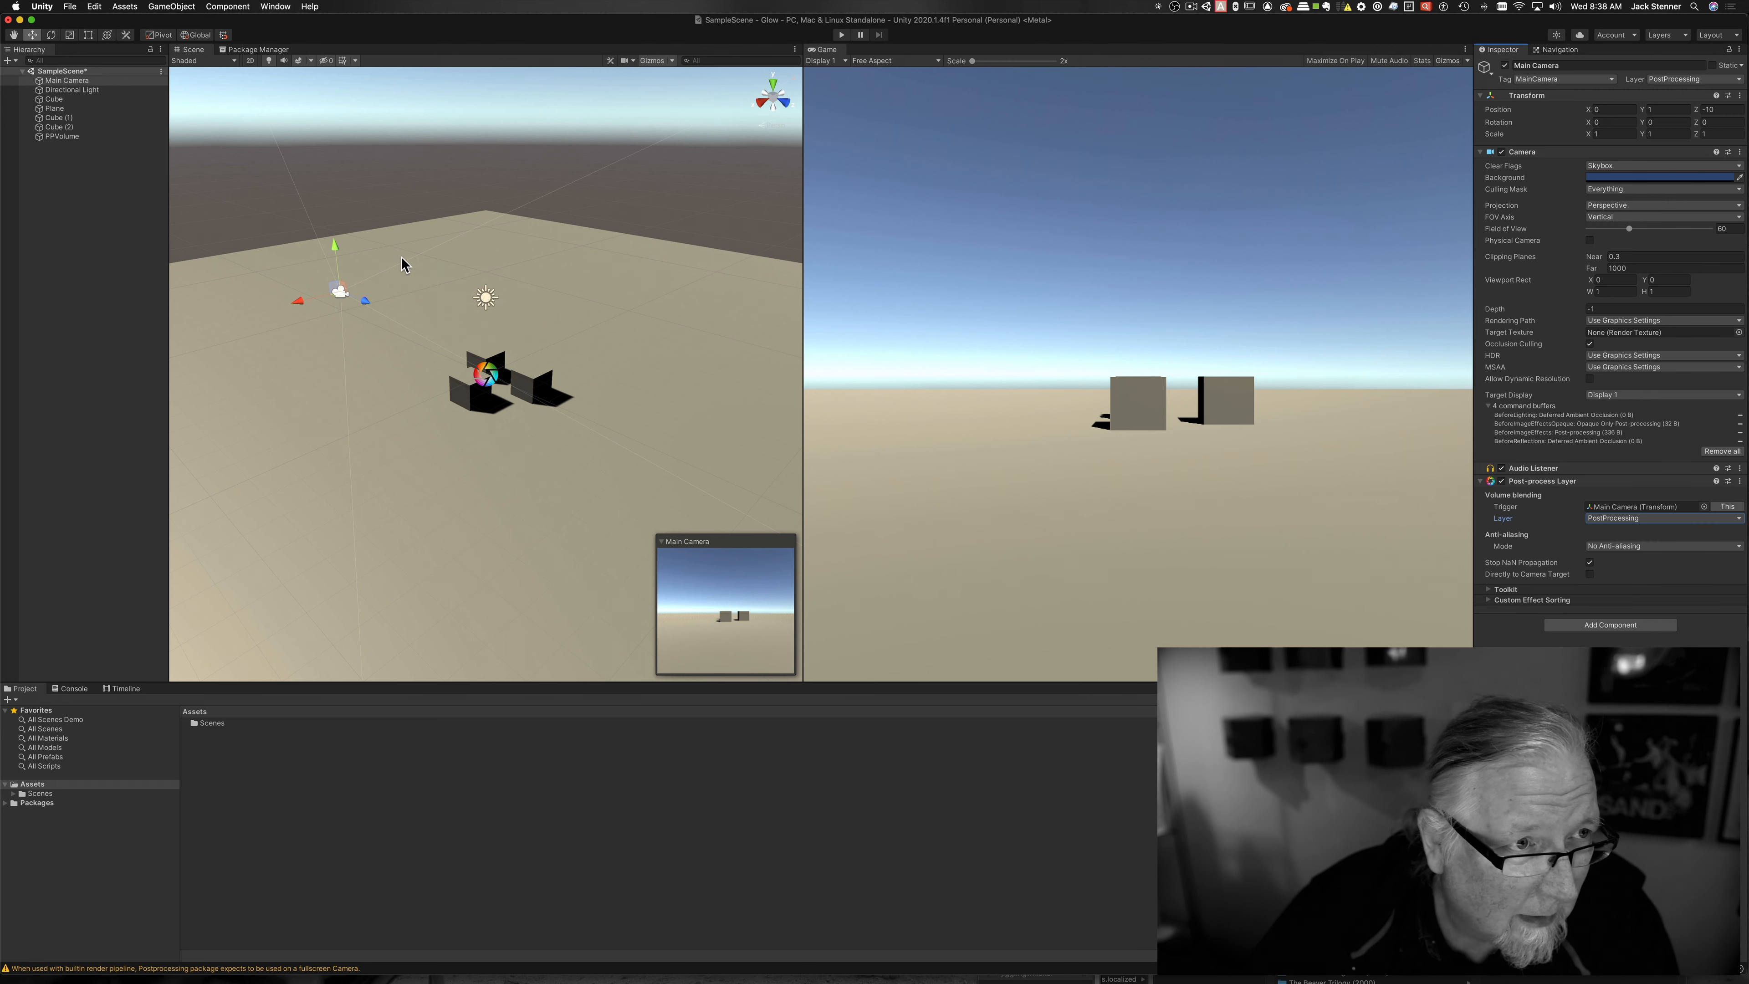
Step: Create a Post-processing Profile asset in Assets named BloomProfile
{"action": "left_click", "coordinate": [58, 136]}
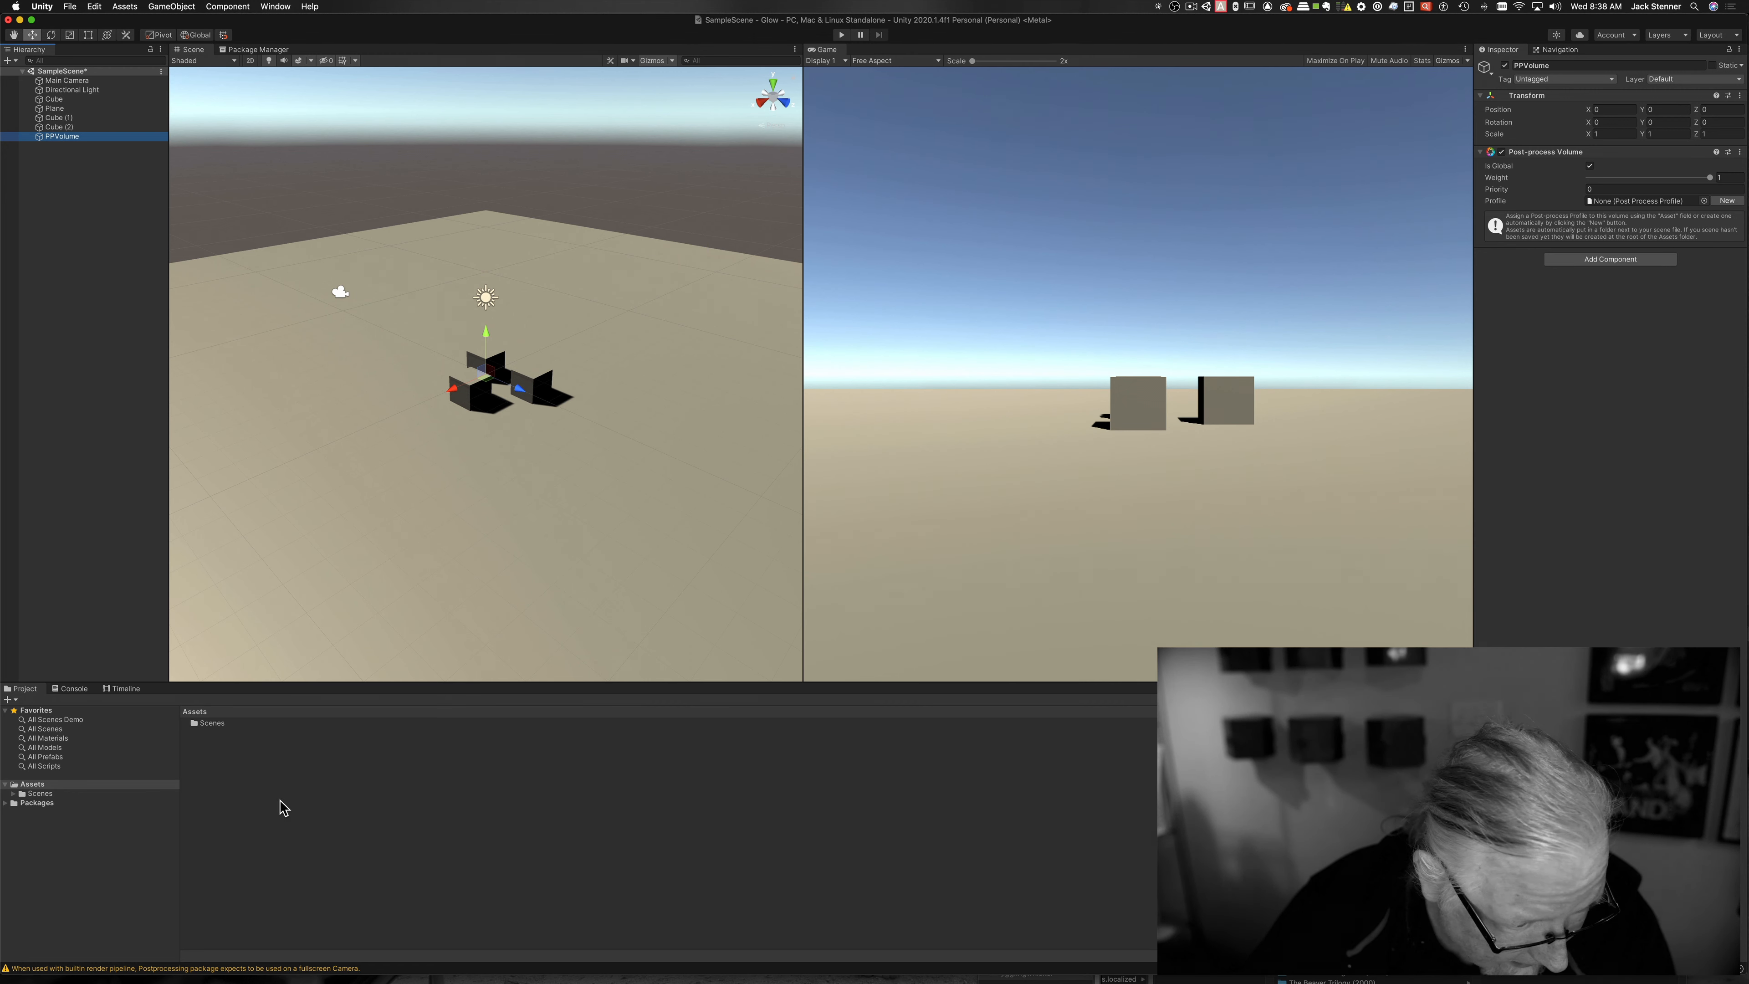
{"action": "right_click", "coordinate": [211, 759]}
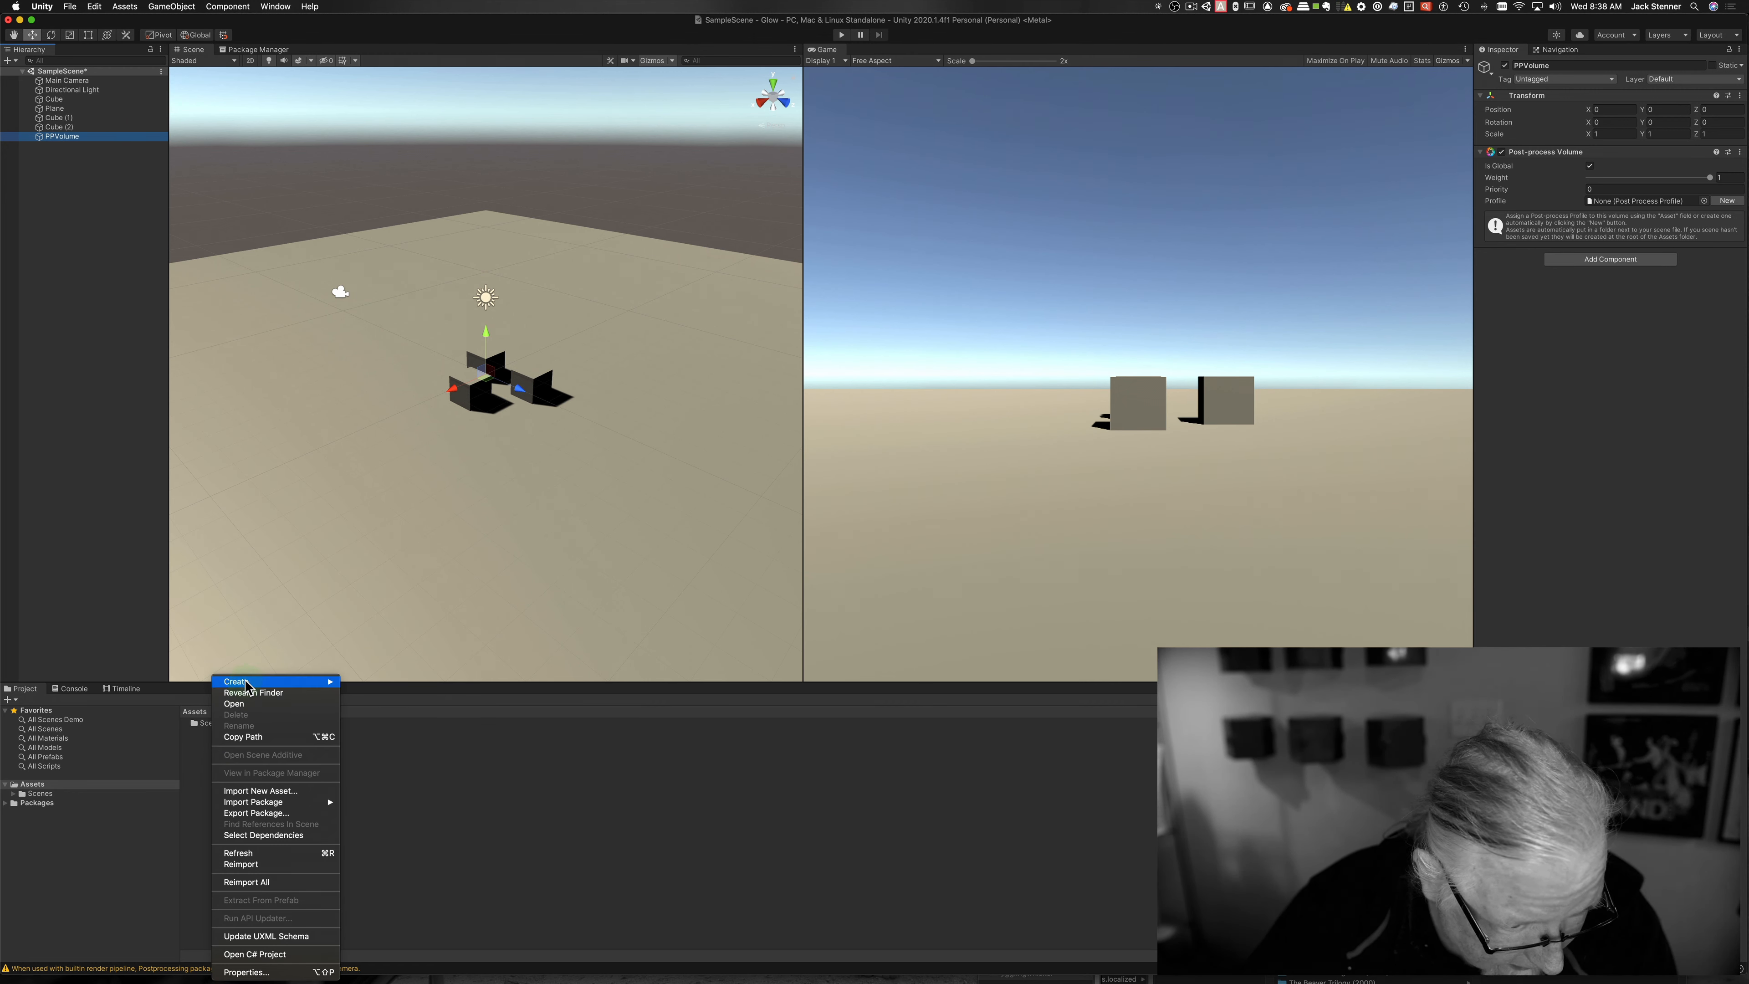
{"action": "mouse_move", "coordinate": [246, 685]}
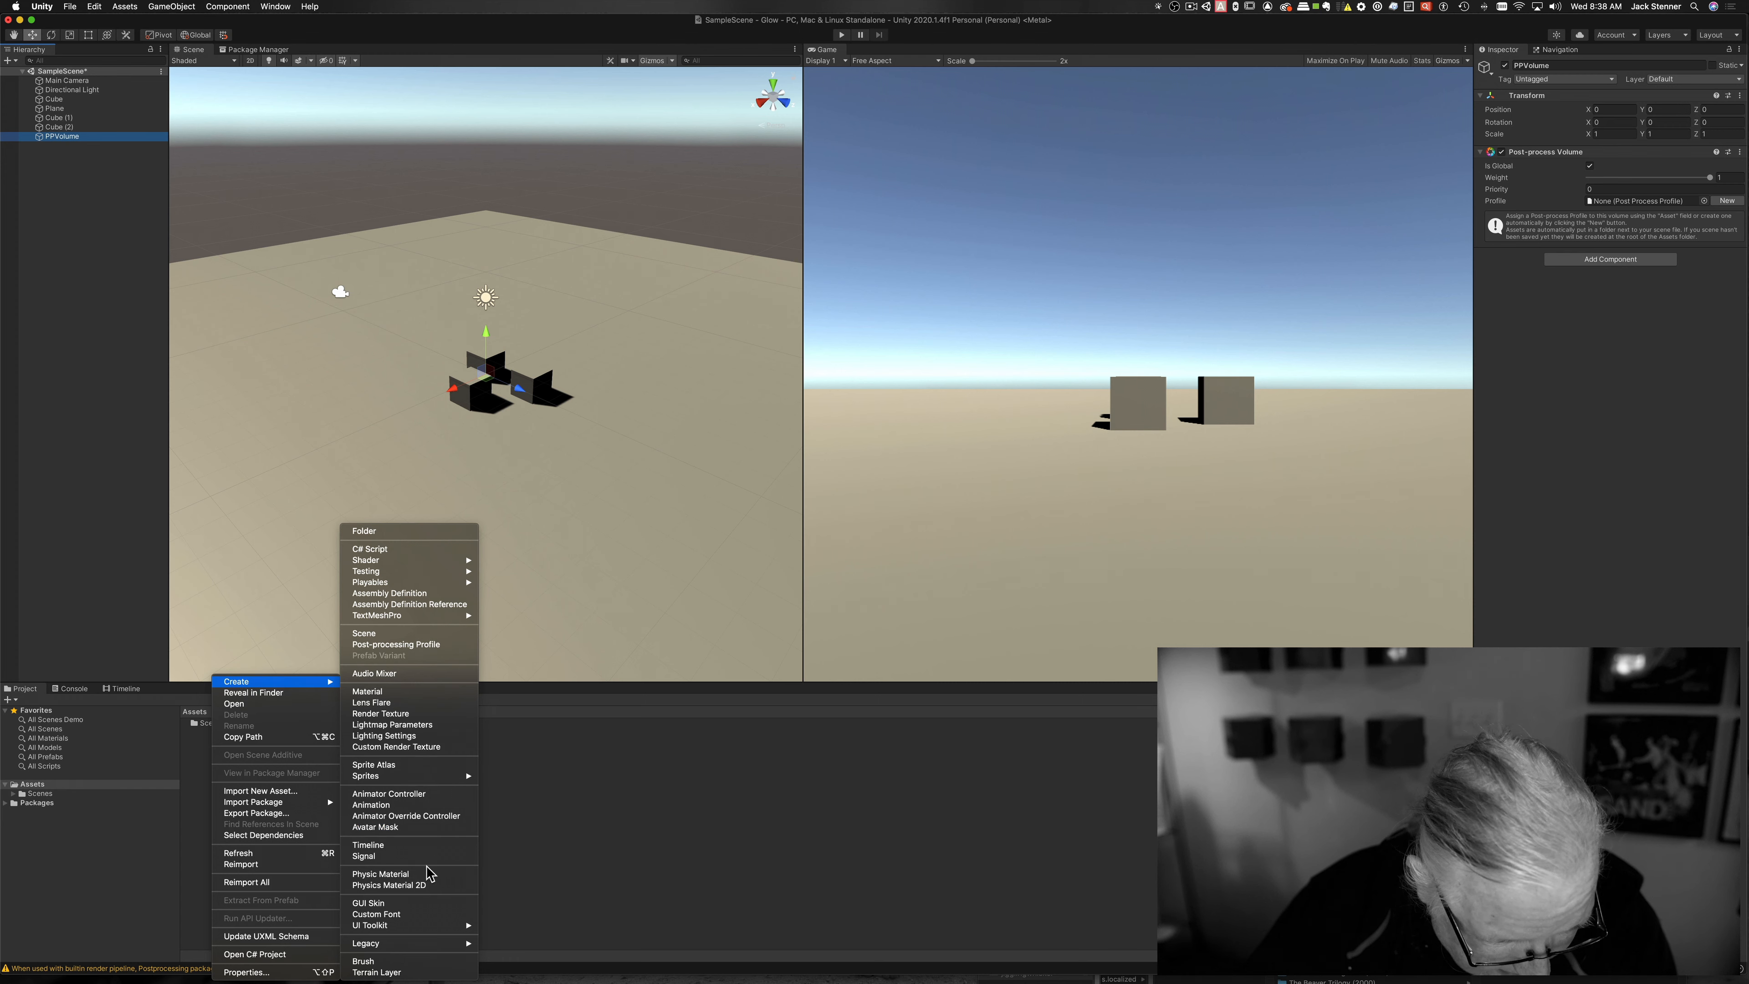
{"action": "left_click", "coordinate": [418, 644]}
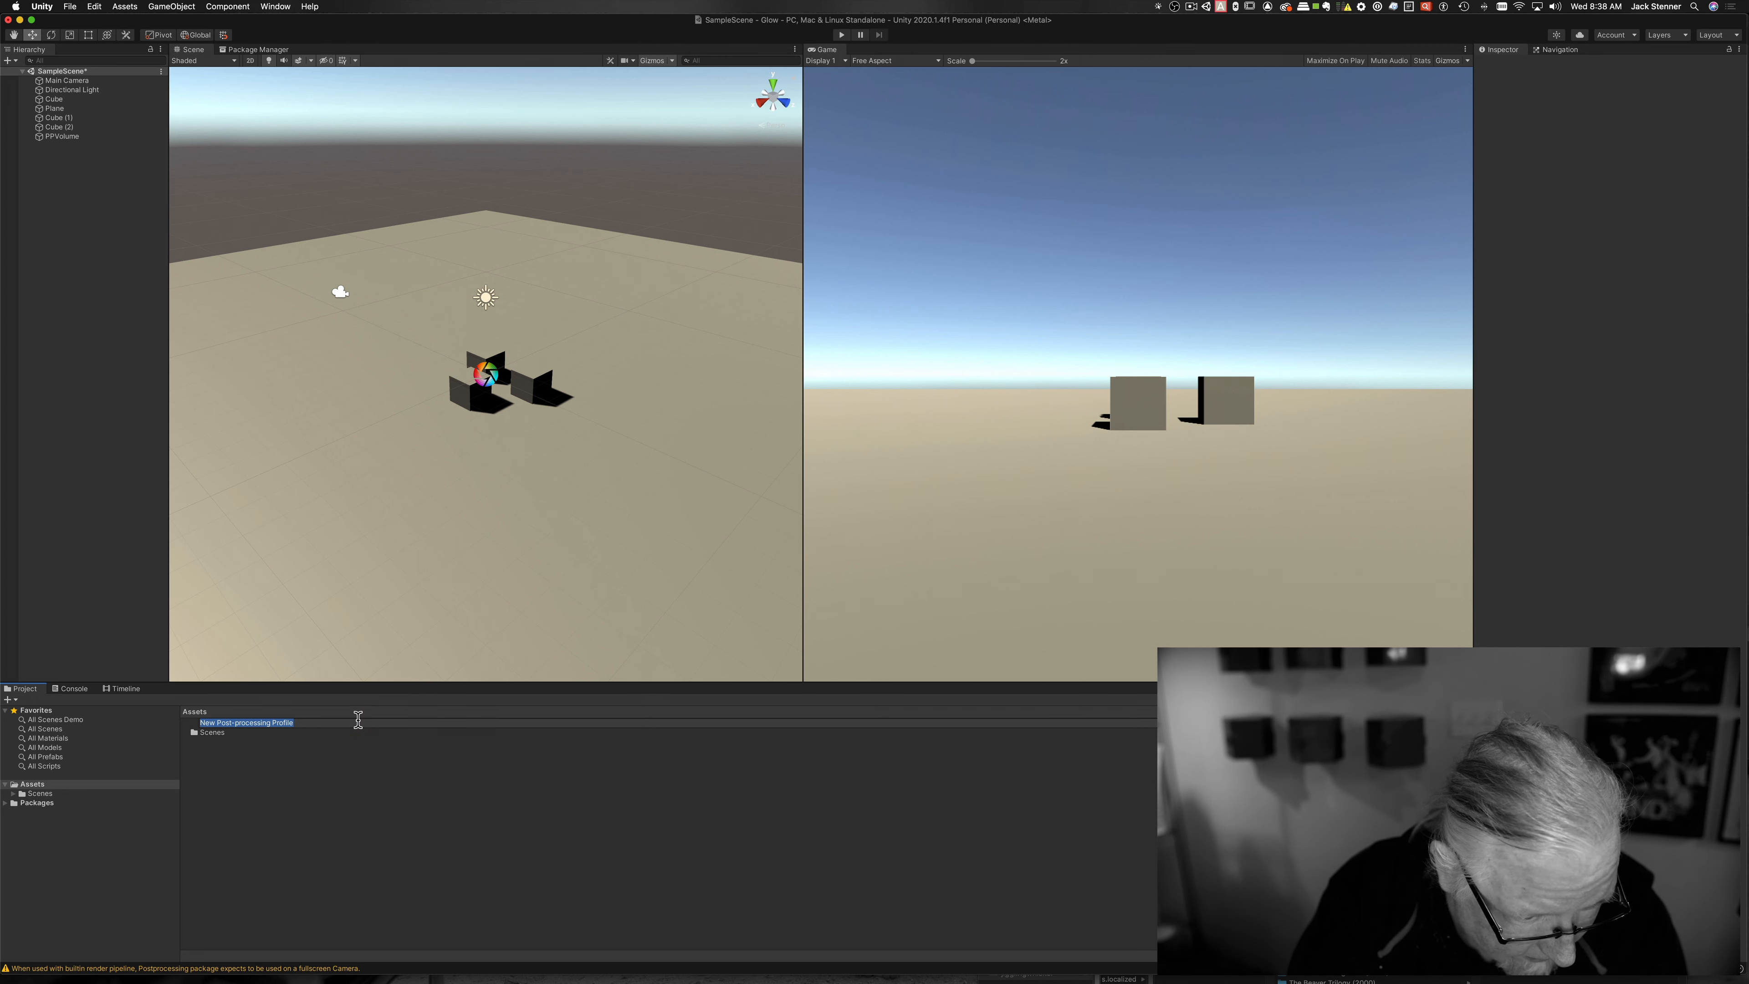
{"action": "key", "text": "shift"}
{"action": "type", "text": "B"}
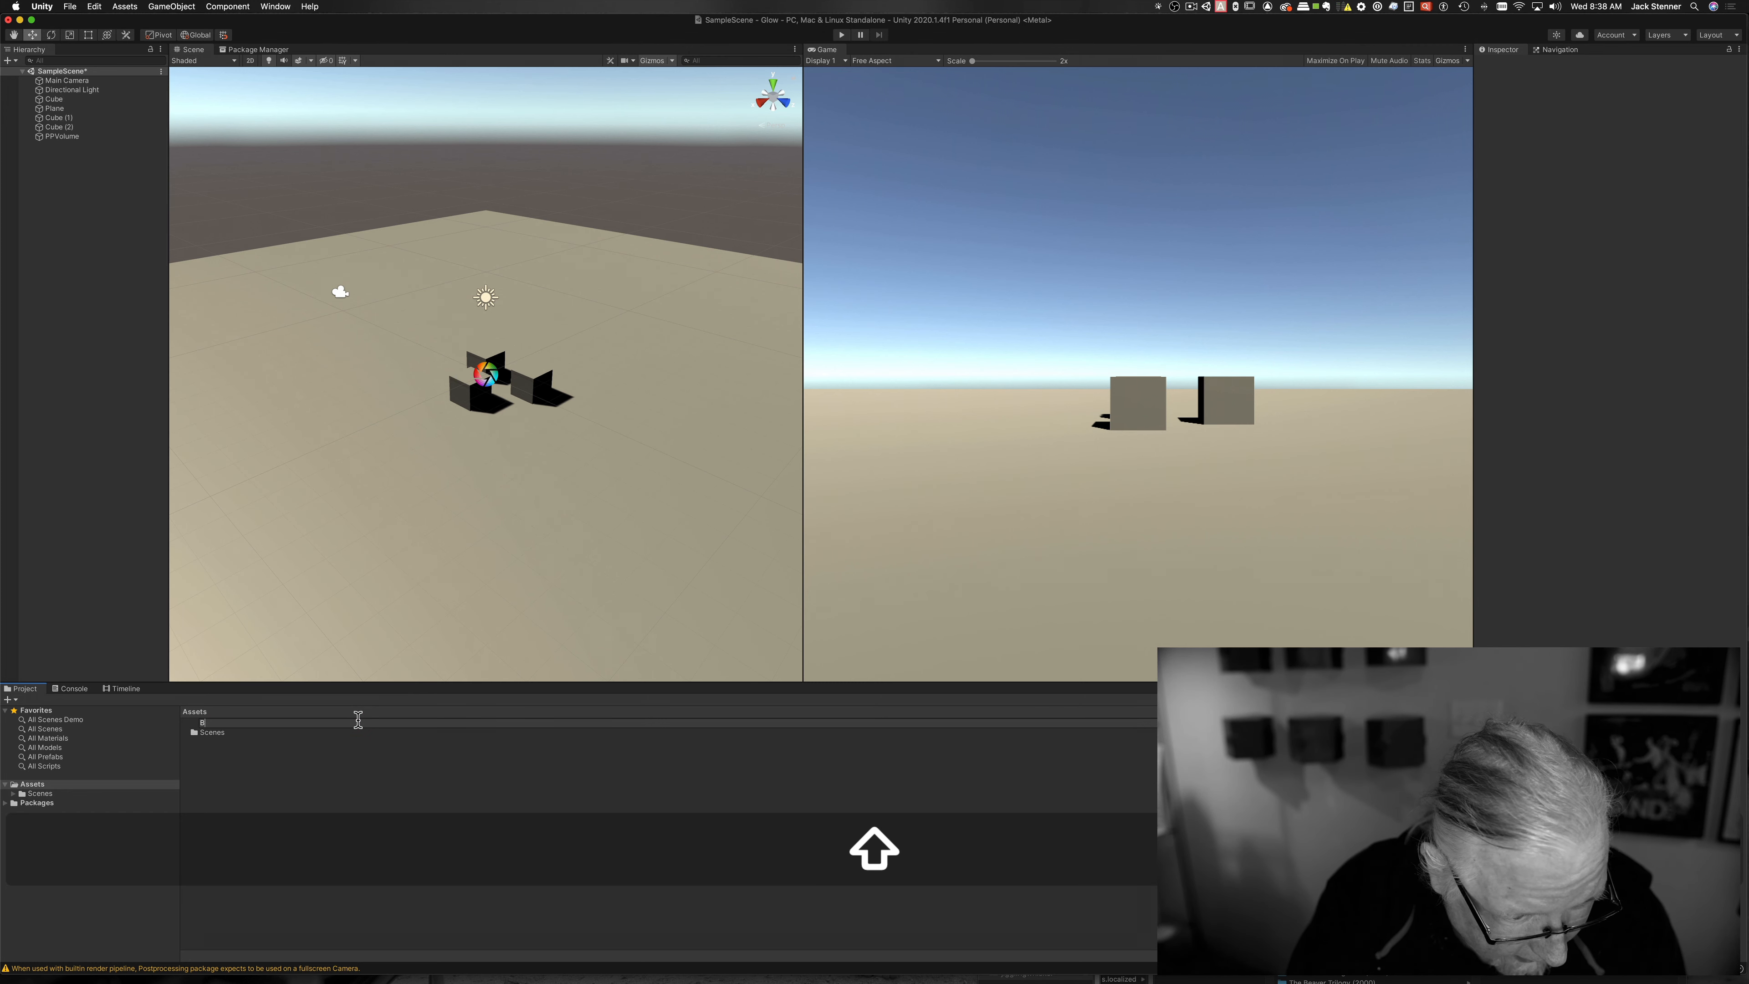
{"action": "type", "text": "loomP"}
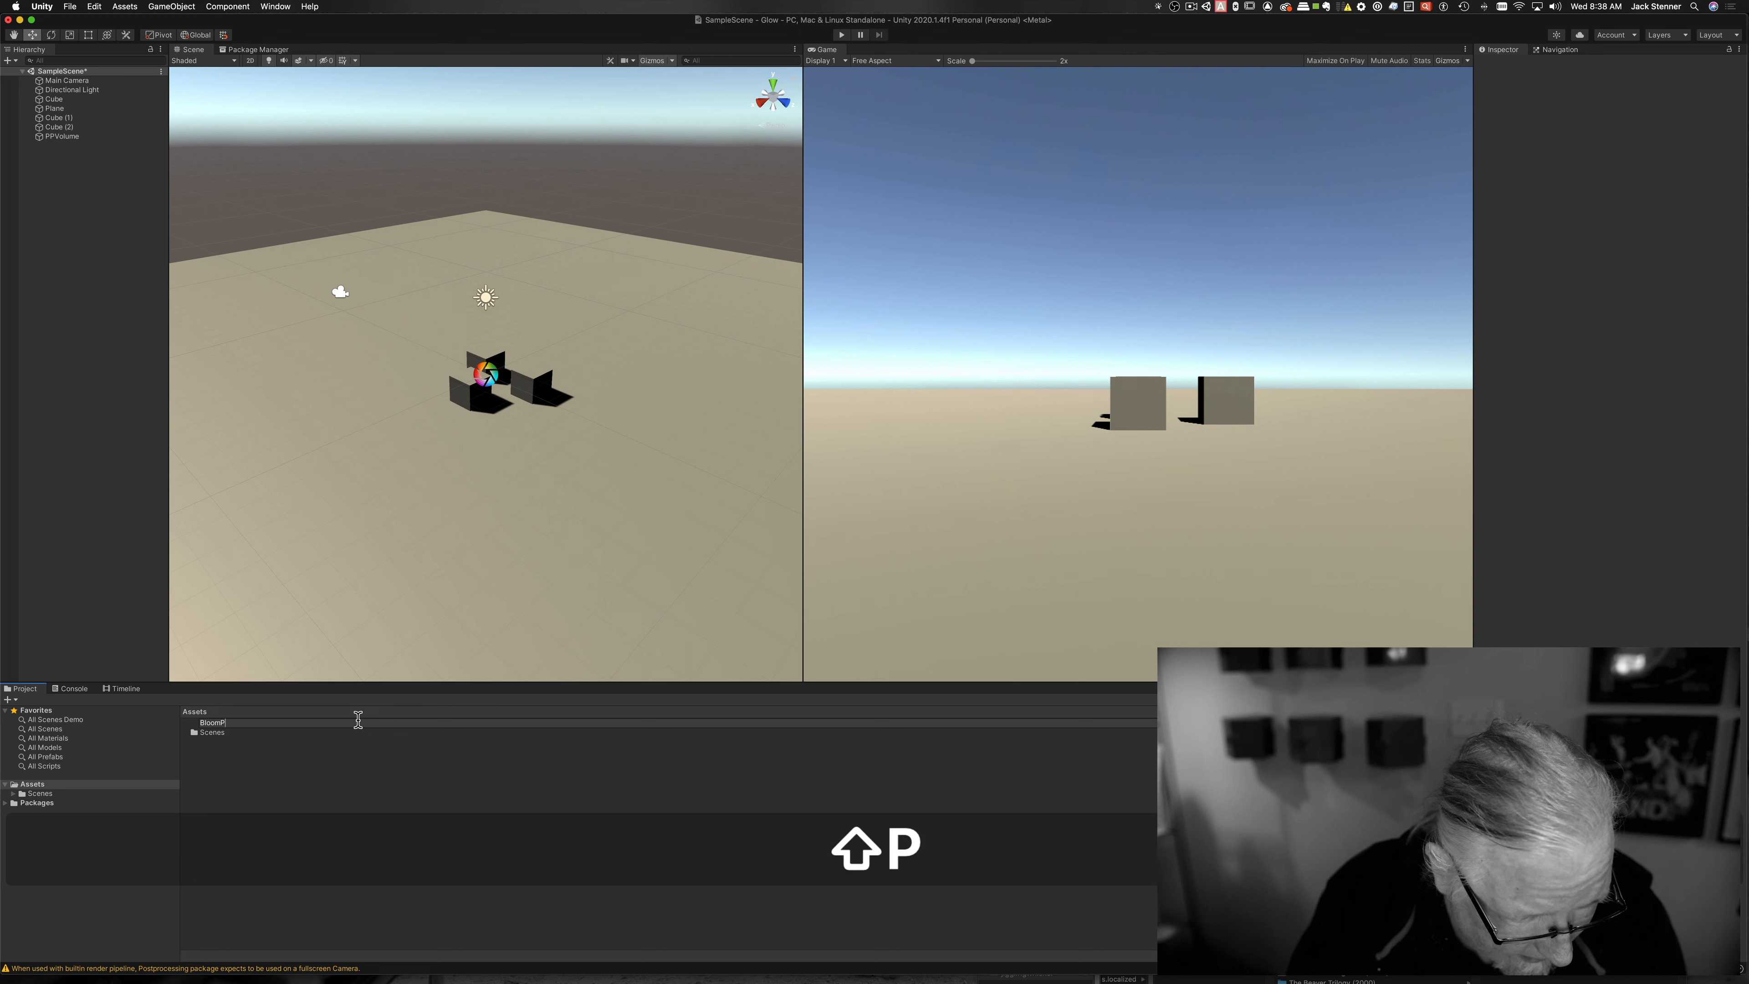
{"action": "type", "text": "rofile"}
{"action": "key", "text": "Return"}
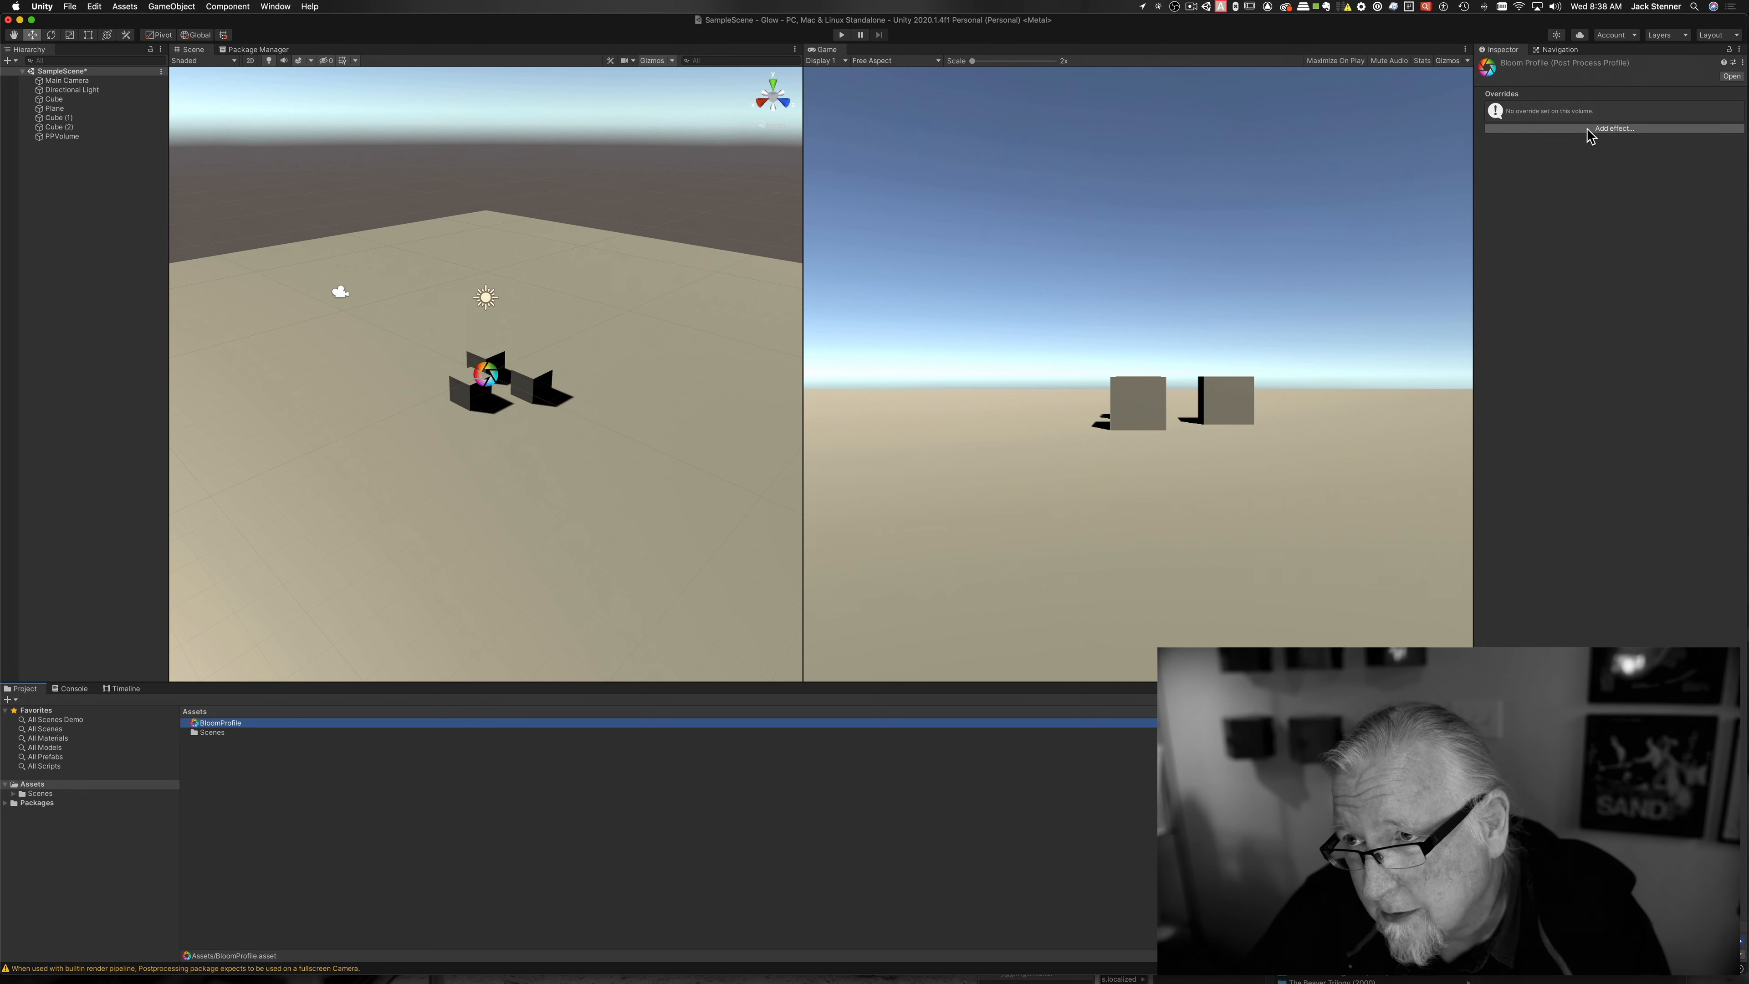
Step: Add a Bloom effect to BloomProfile
{"action": "left_click", "coordinate": [1611, 130]}
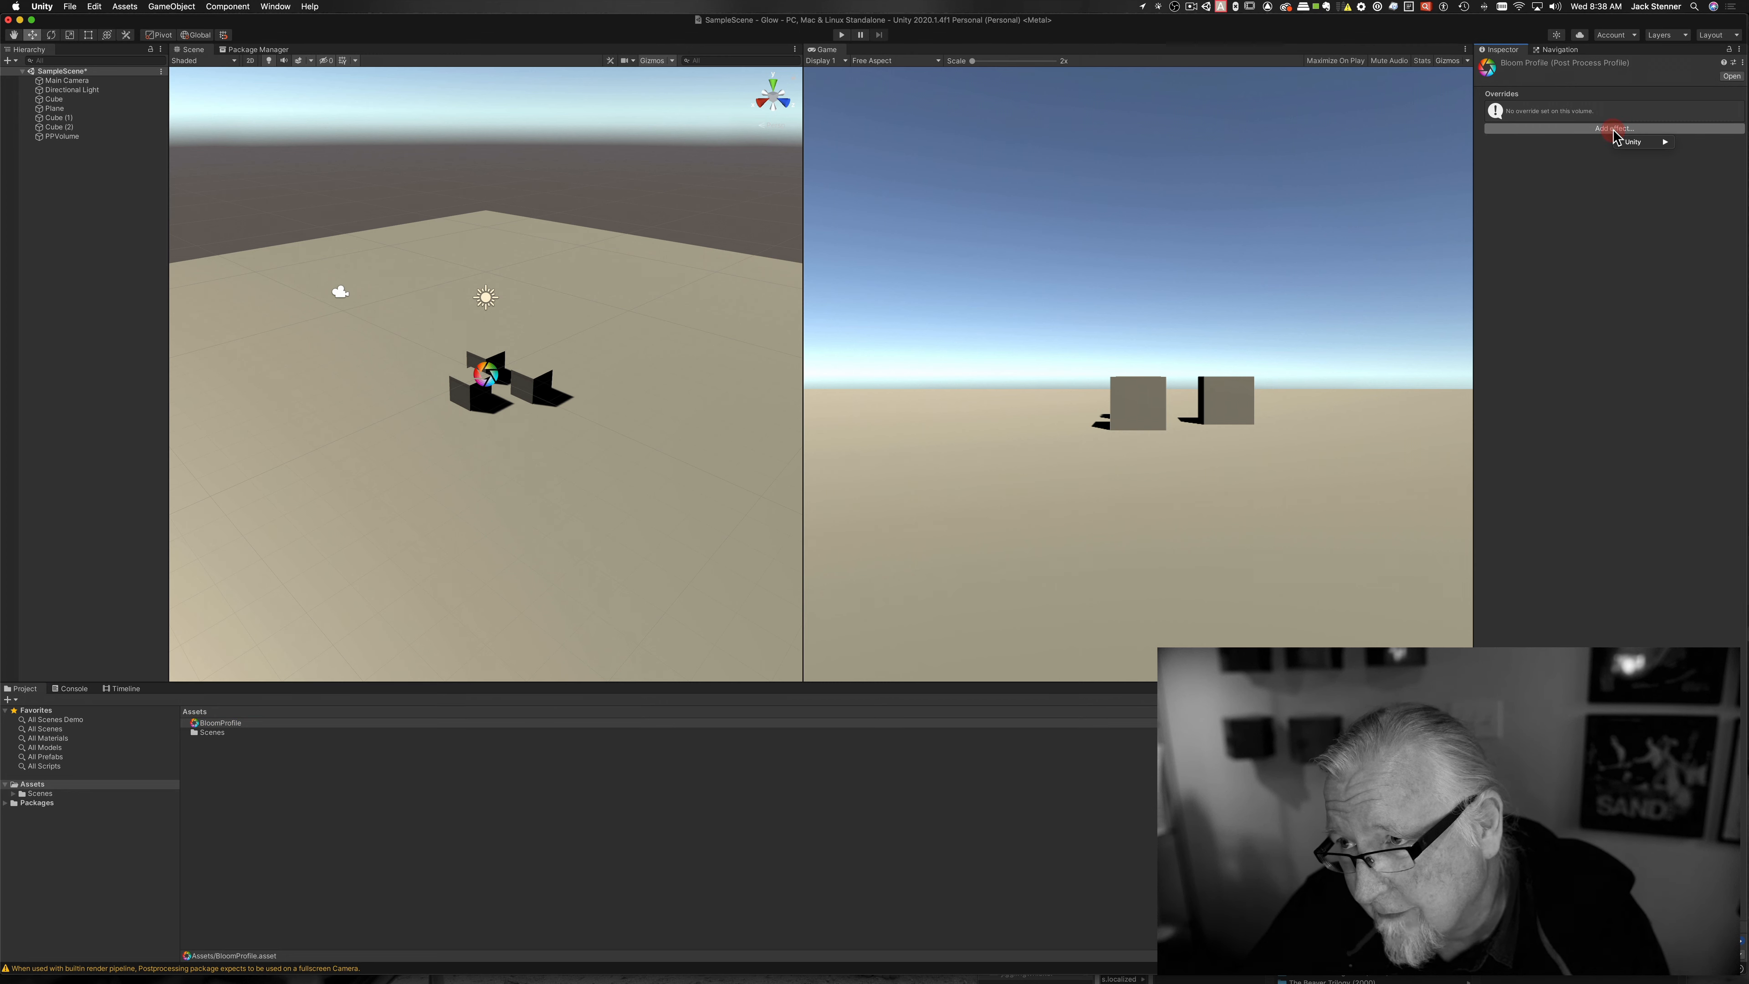
{"action": "mouse_move", "coordinate": [1640, 147]}
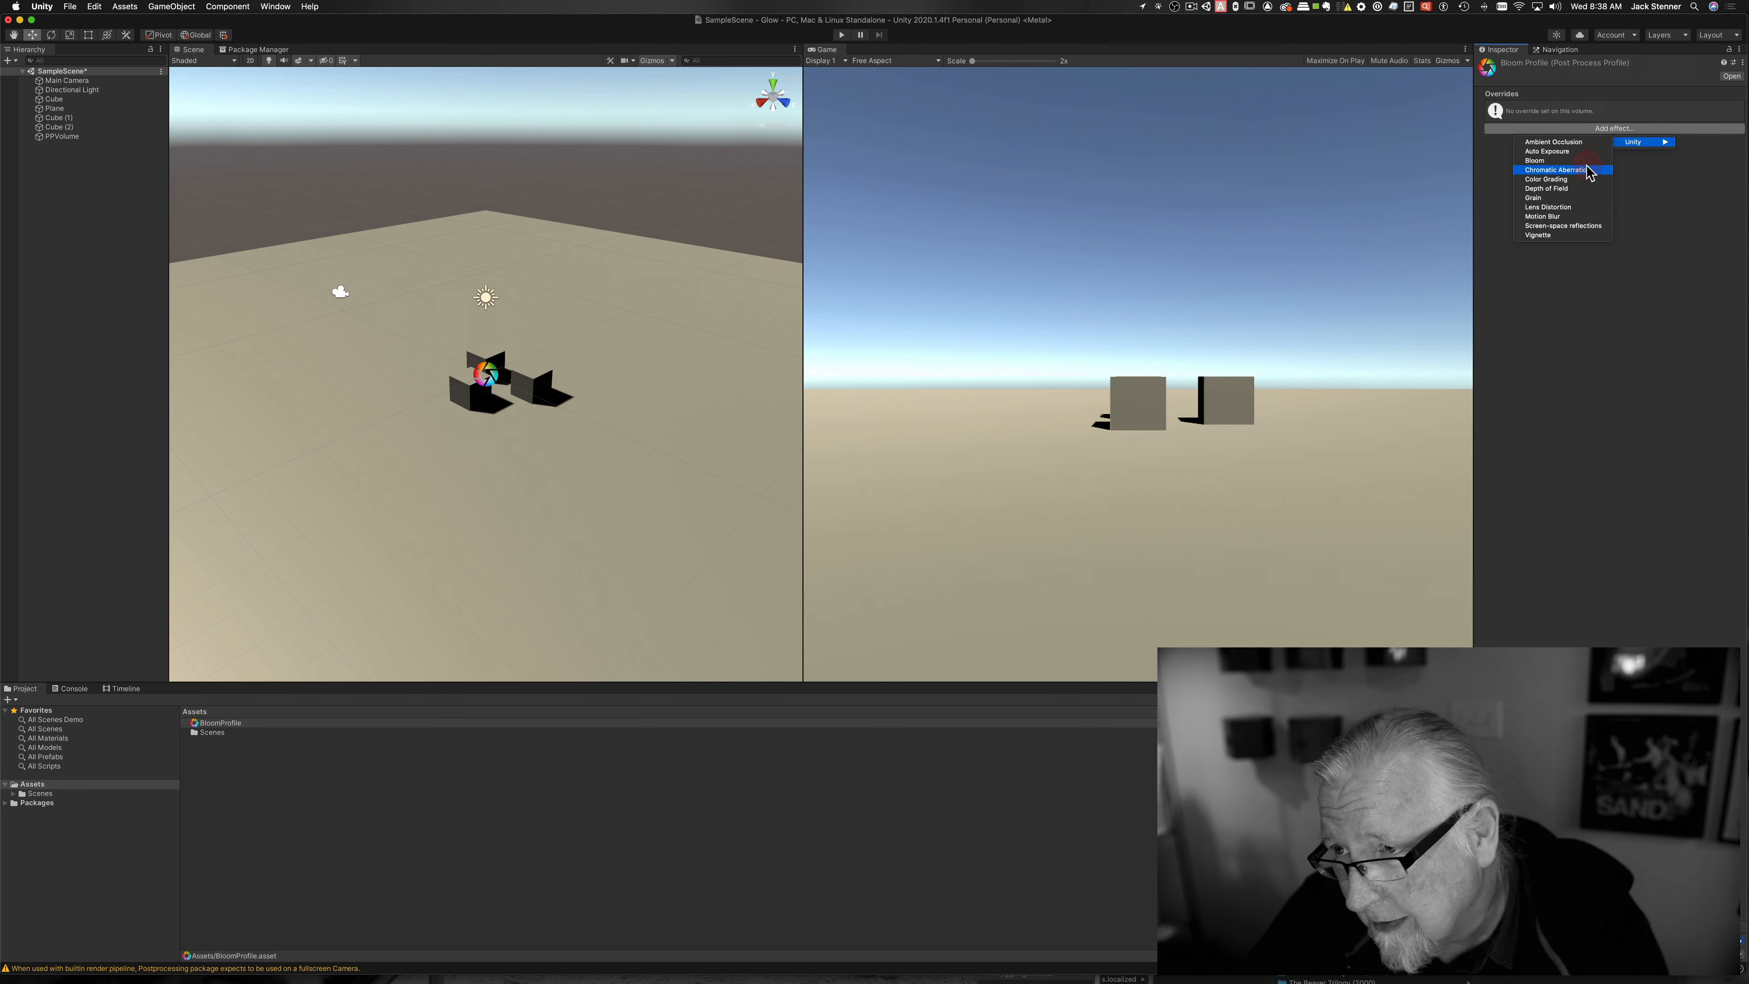
{"action": "key", "text": "super"}
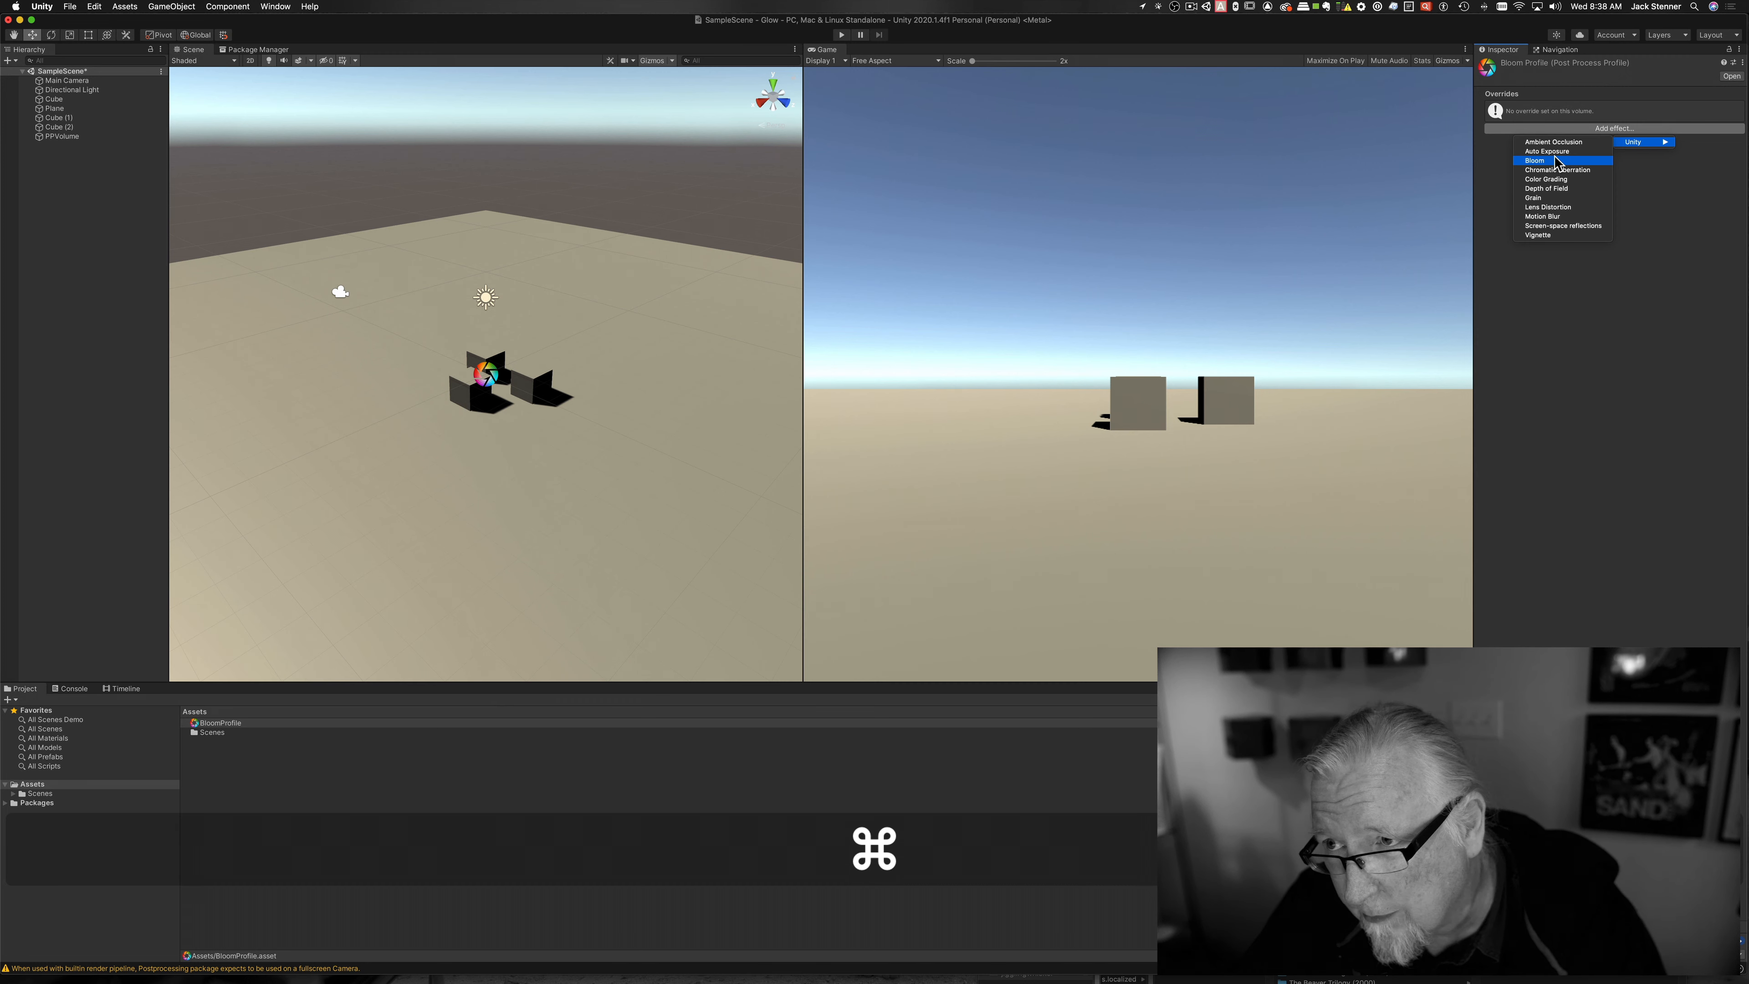
{"action": "key", "text": "super+3"}
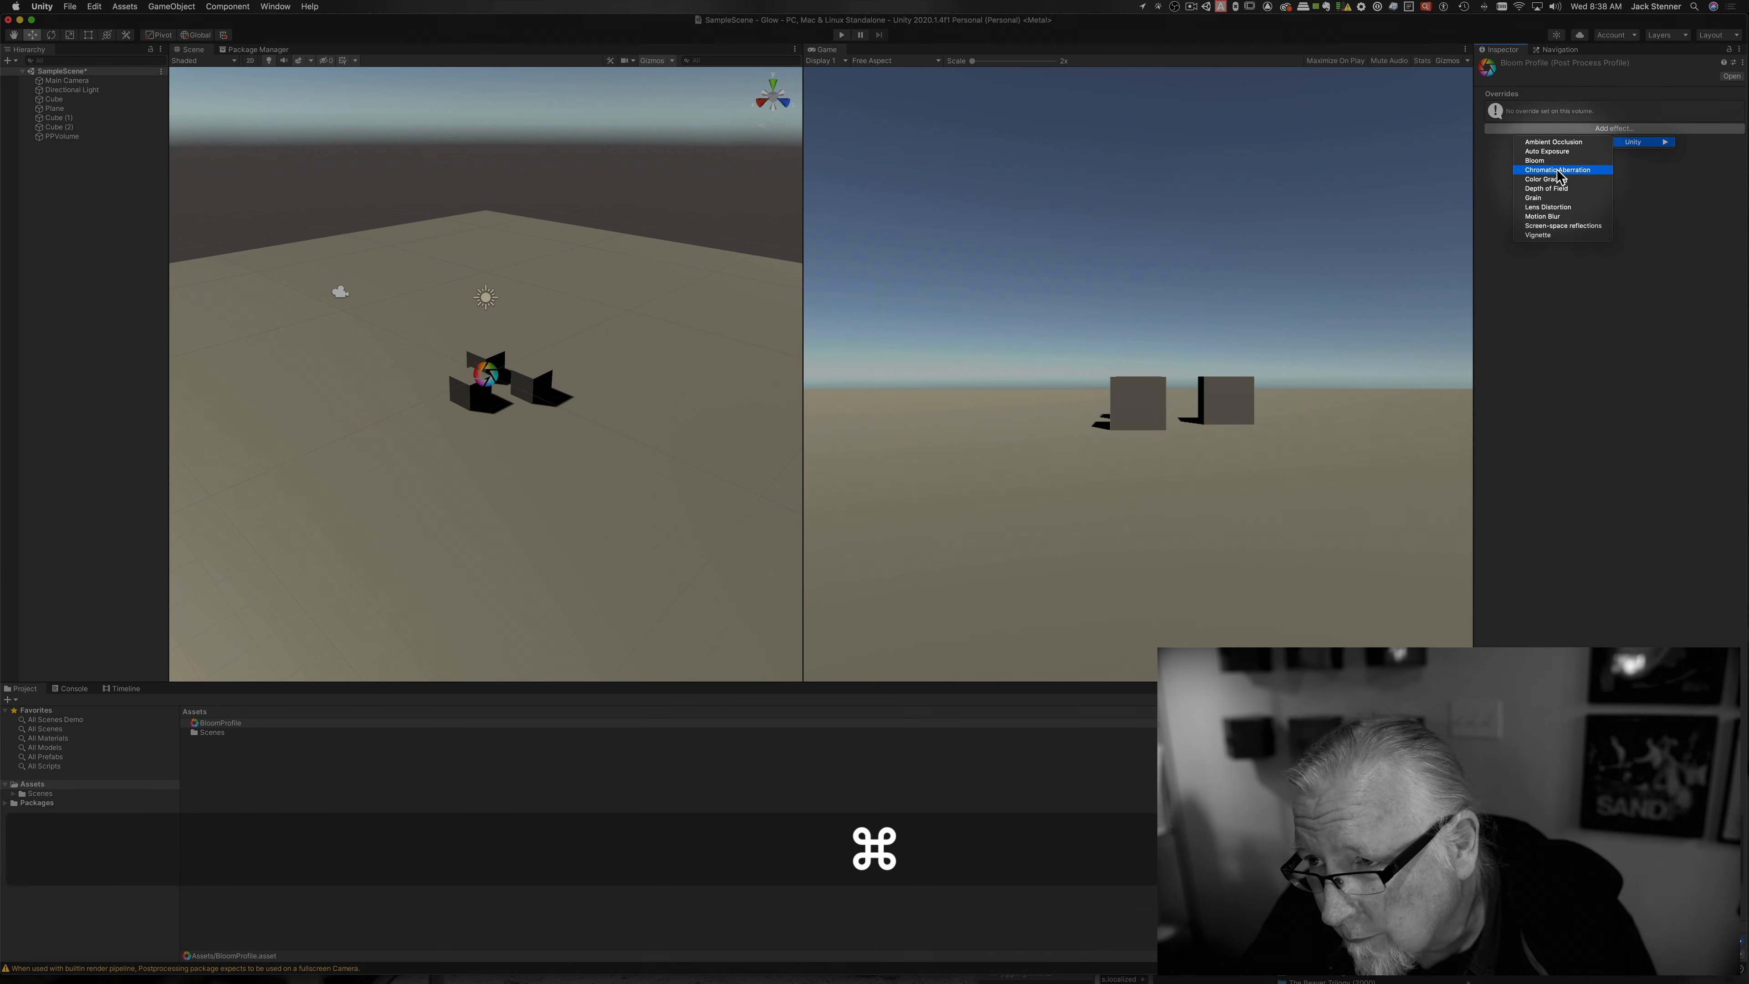
{"action": "left_click", "coordinate": [1545, 161]}
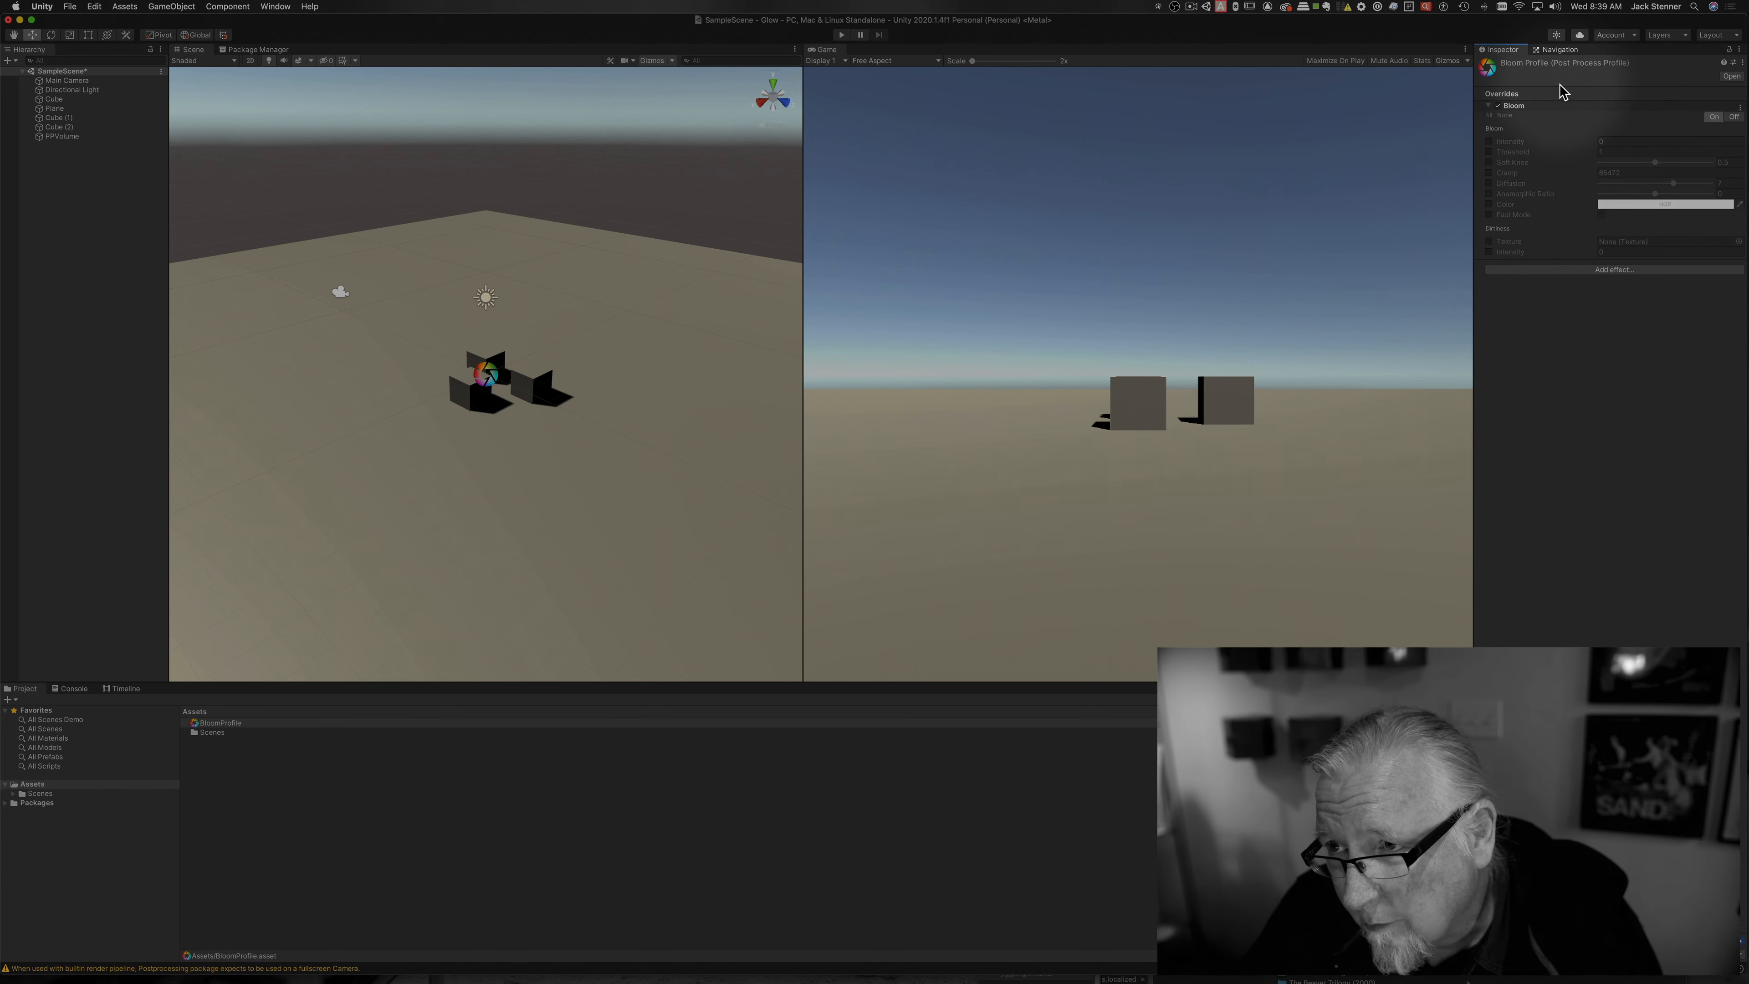
Step: Set Bloom Intensity to 0.63, override Diffusion and enable Fast Mode
{"action": "key", "text": "super+3"}
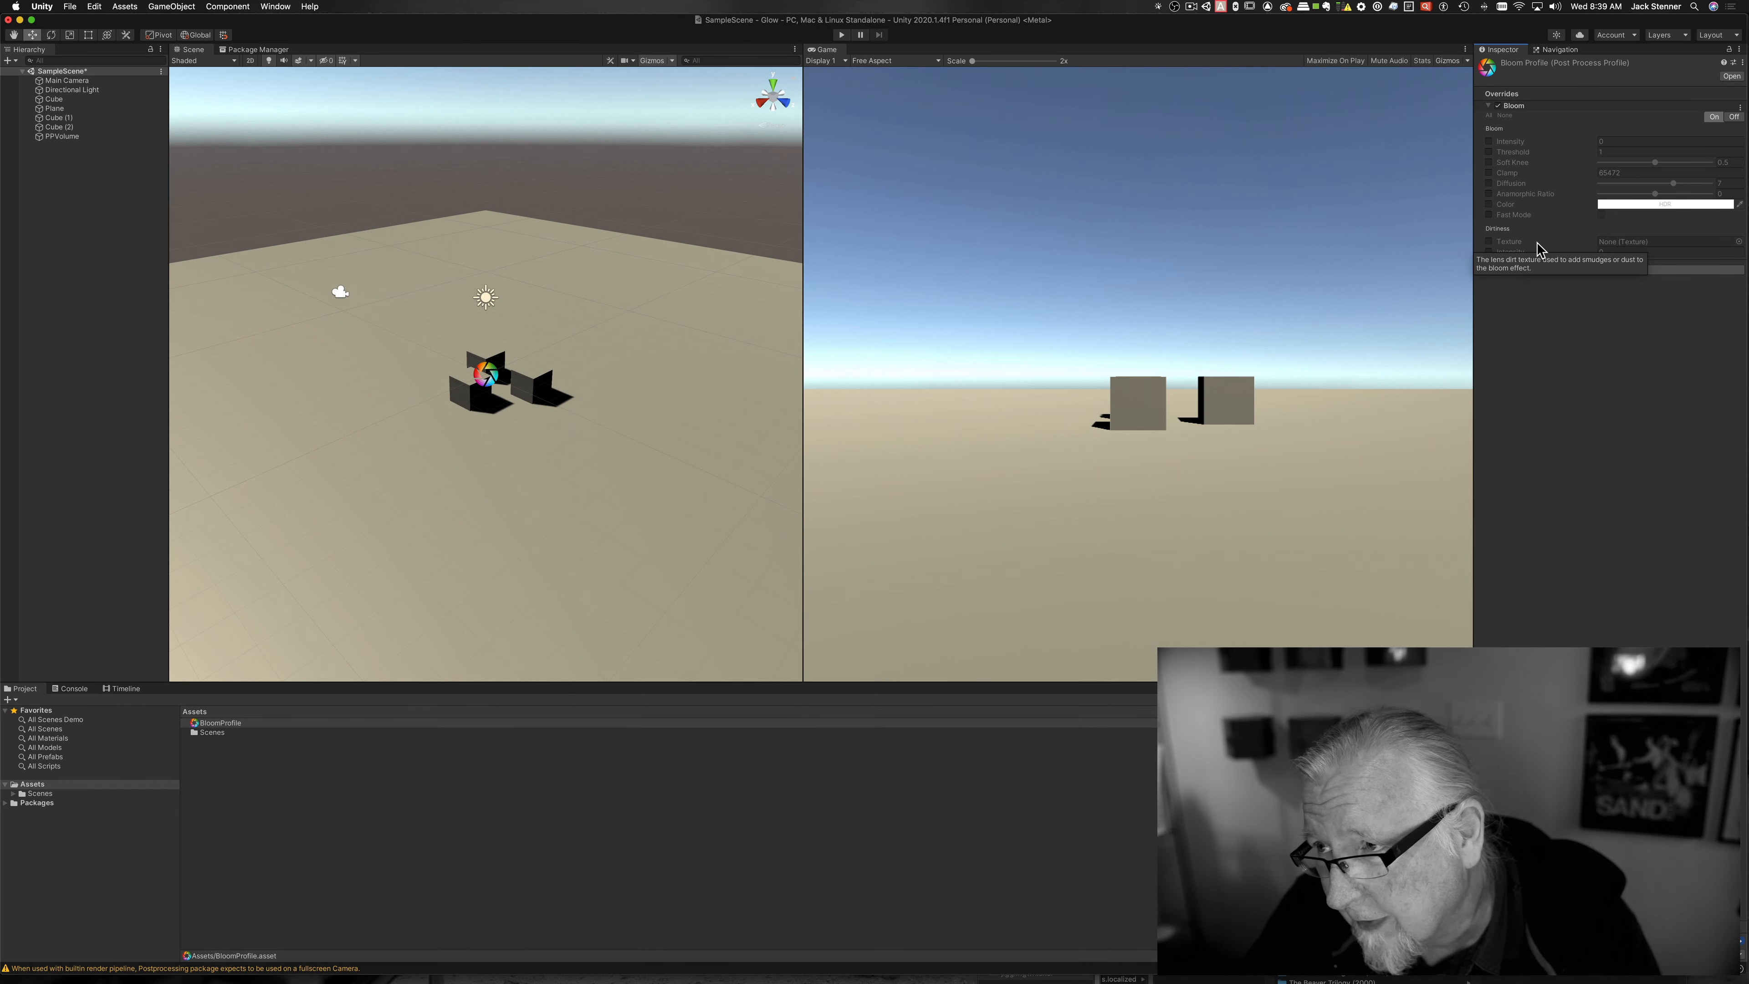
{"action": "left_click", "coordinate": [1489, 142]}
{"action": "left_click", "coordinate": [1561, 145]}
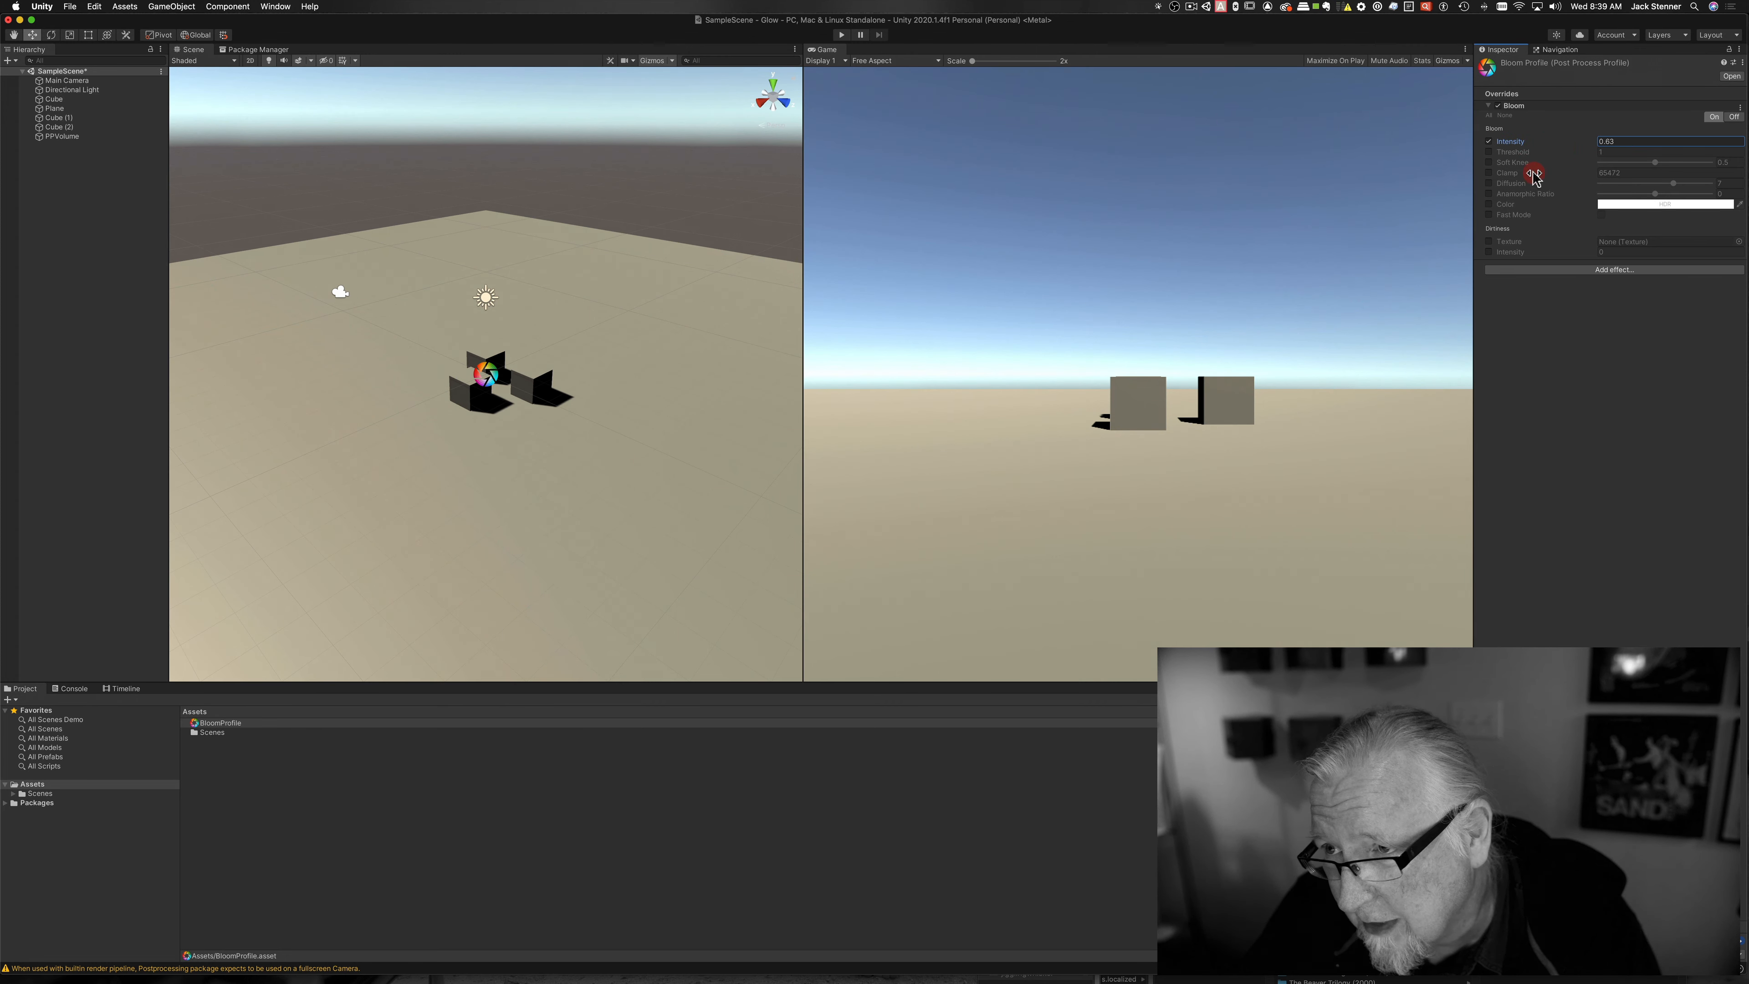
{"action": "left_click", "coordinate": [1490, 184]}
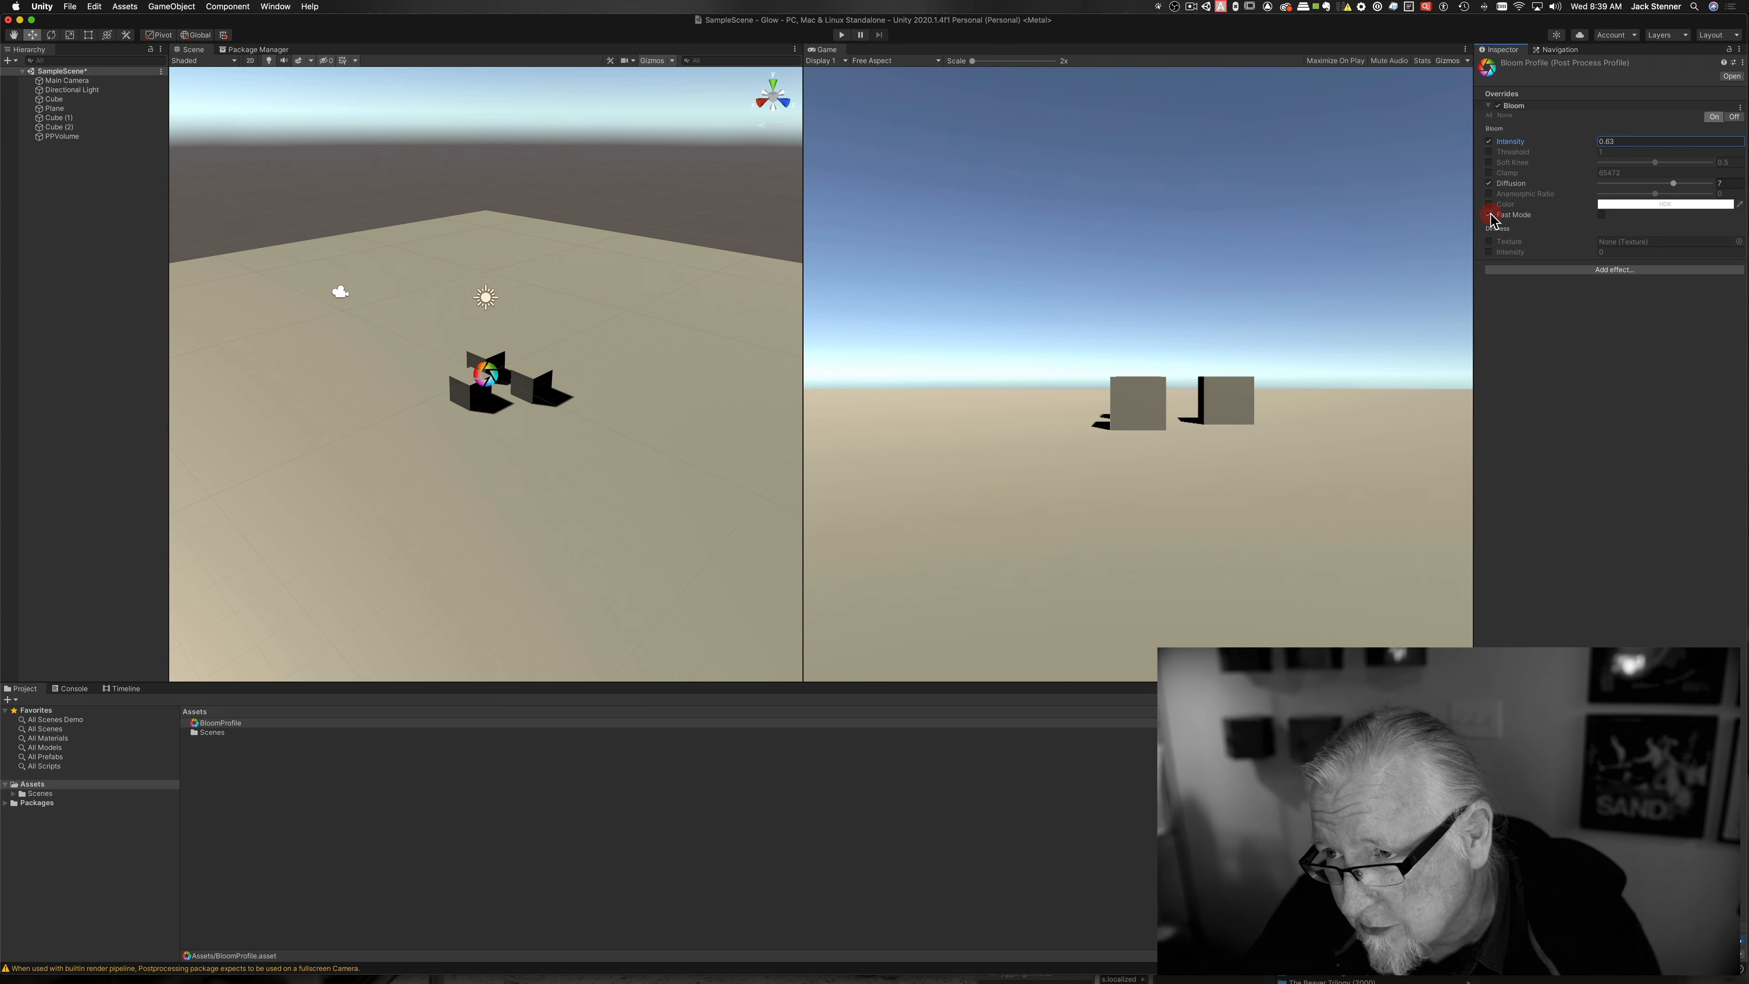
{"action": "key", "text": "super+3"}
{"action": "left_click", "coordinate": [1601, 215]}
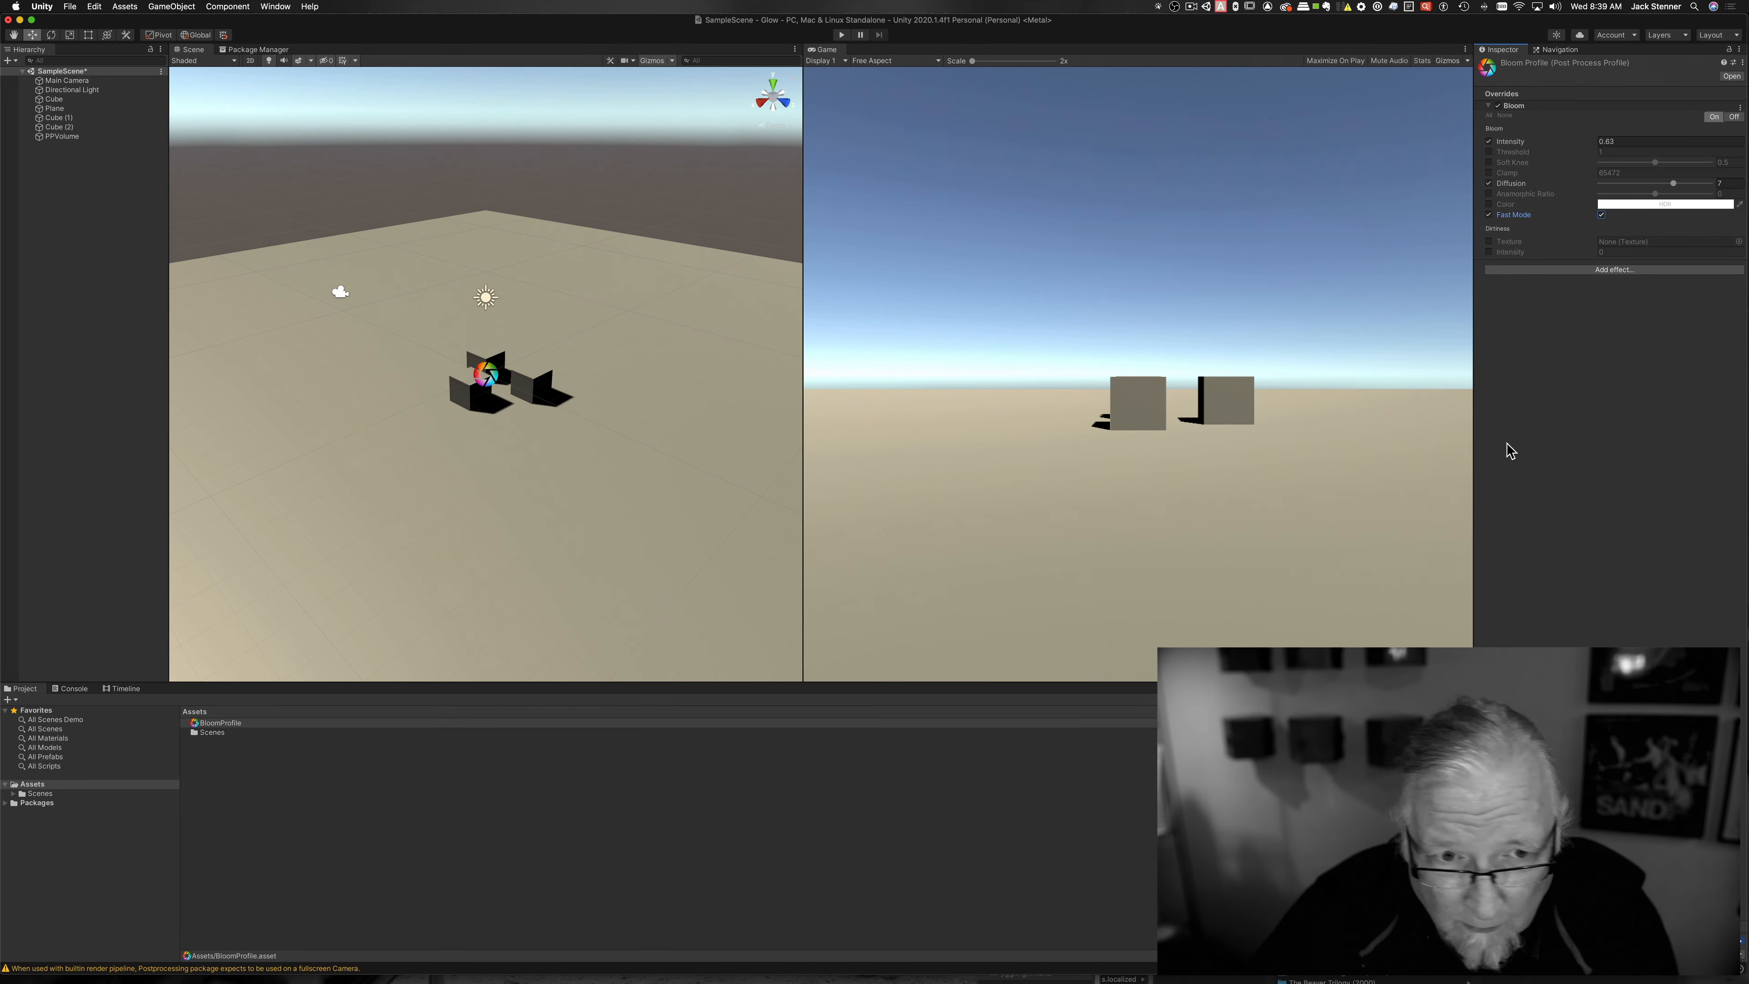
{"action": "left_click", "coordinate": [69, 137]}
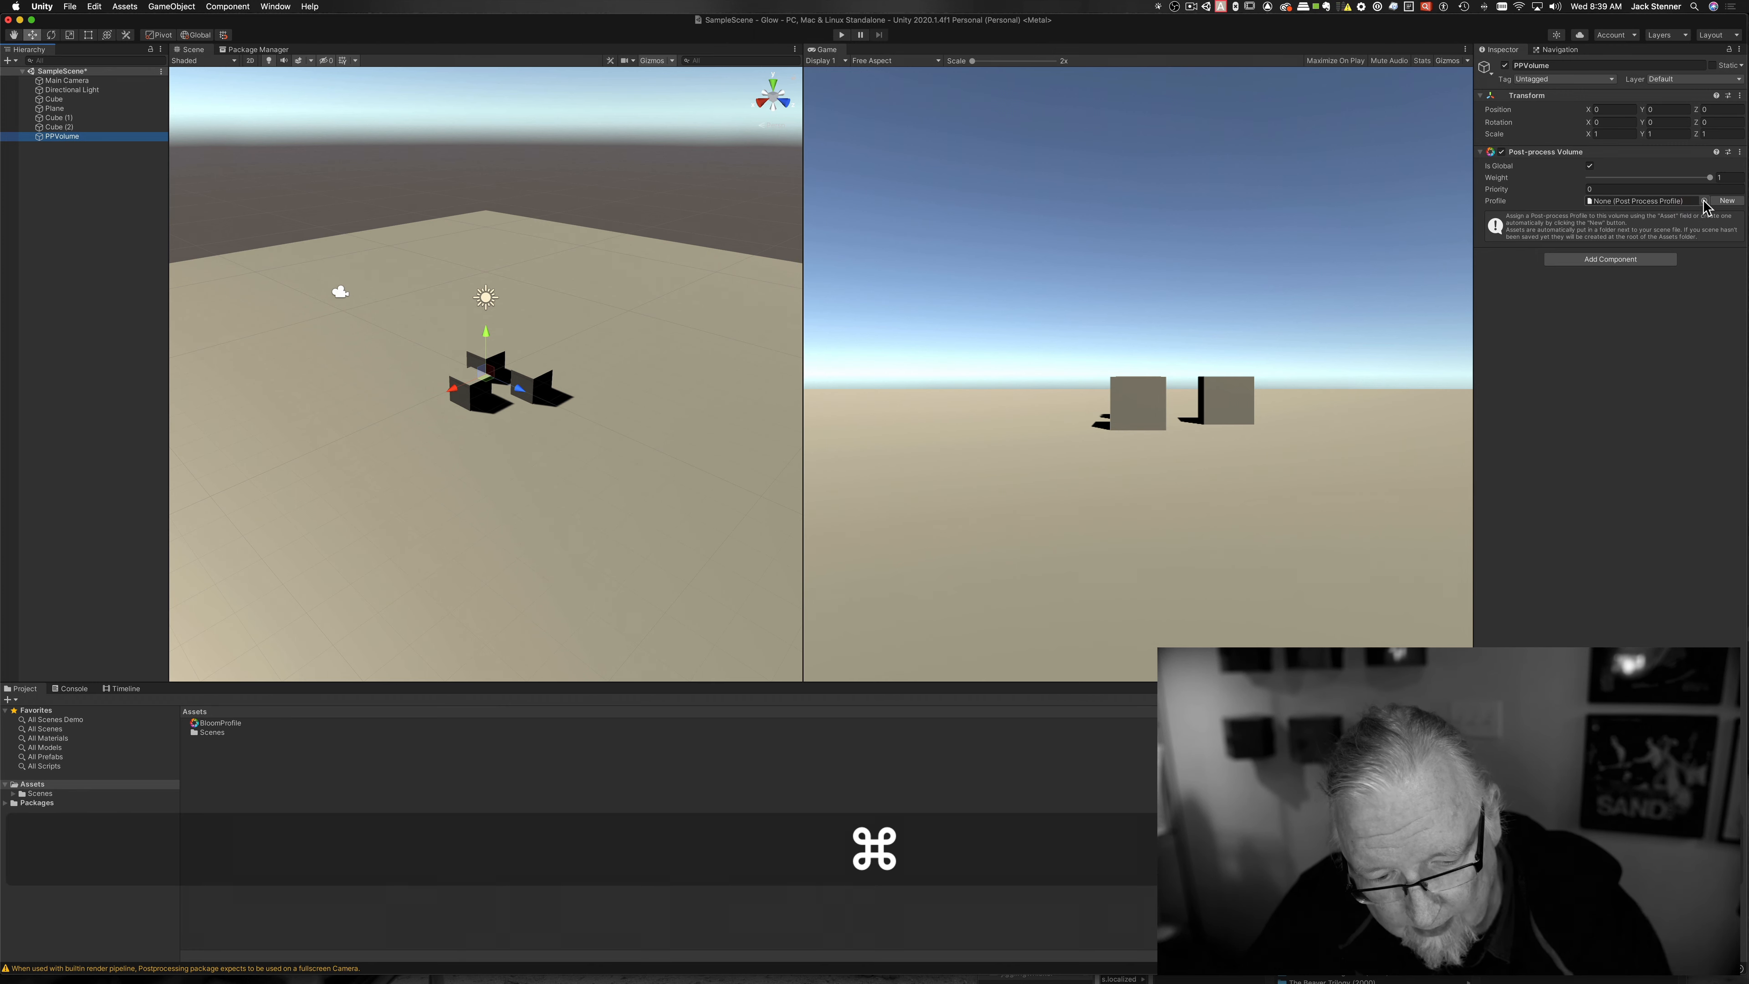
{"action": "key", "text": "super+3"}
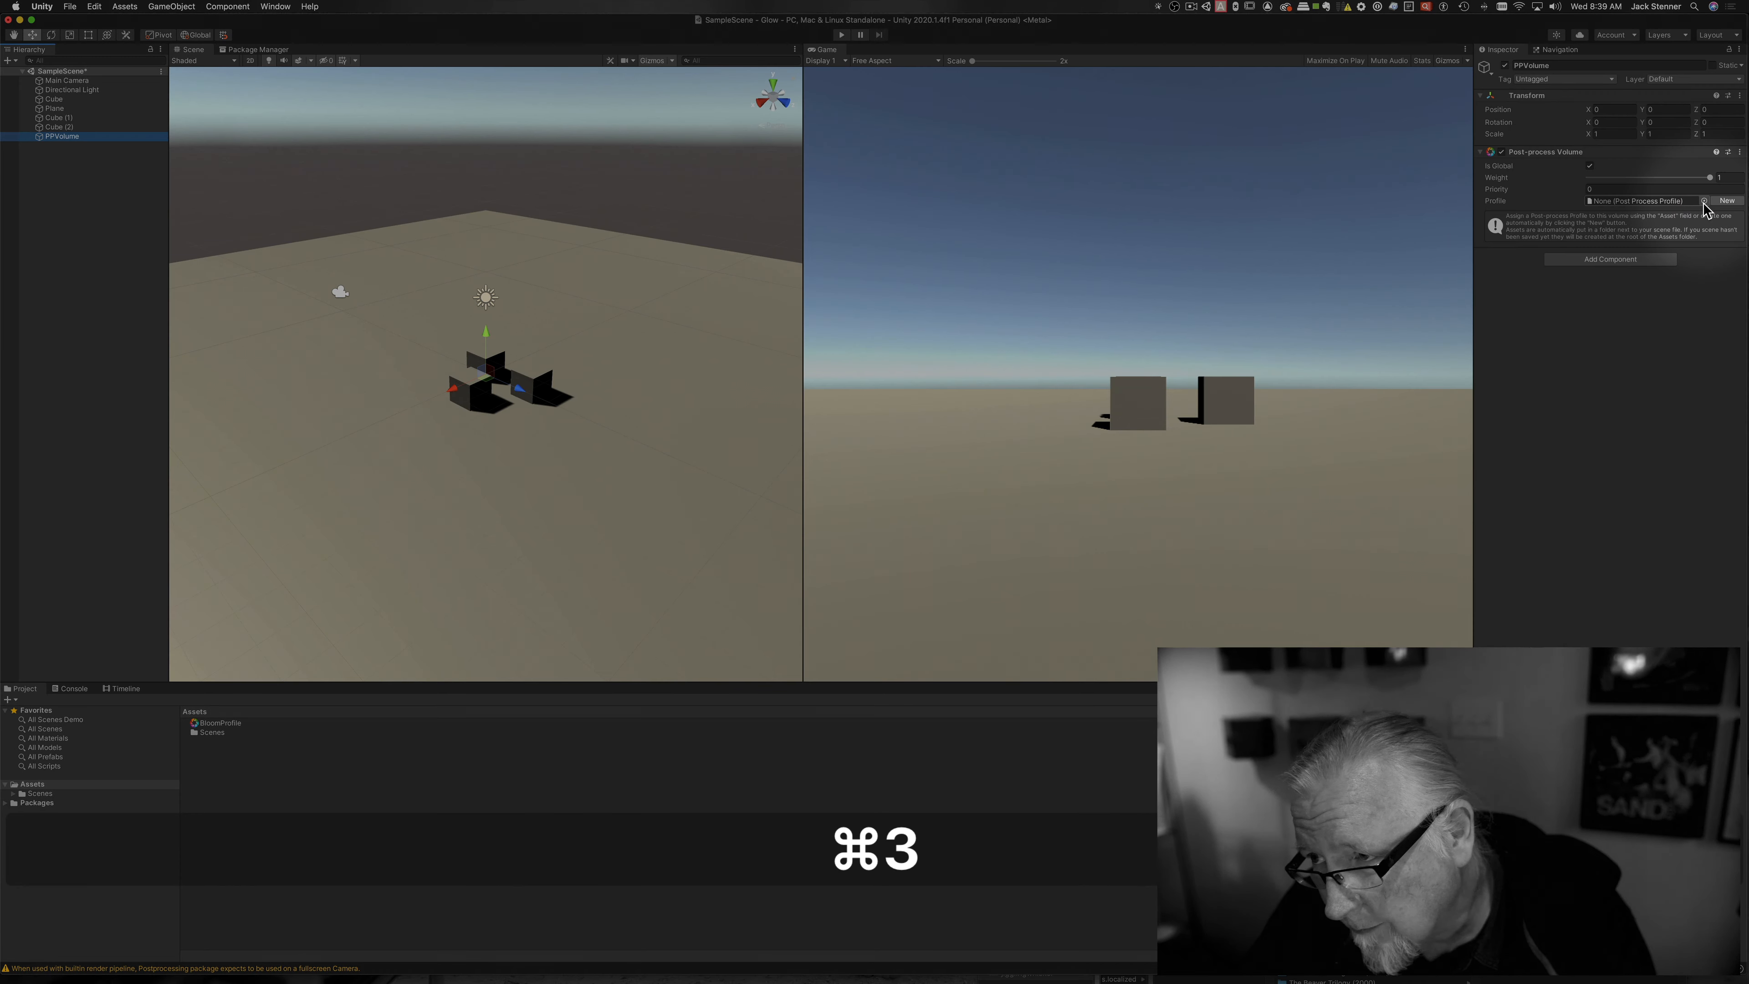
{"action": "left_click", "coordinate": [1703, 201]}
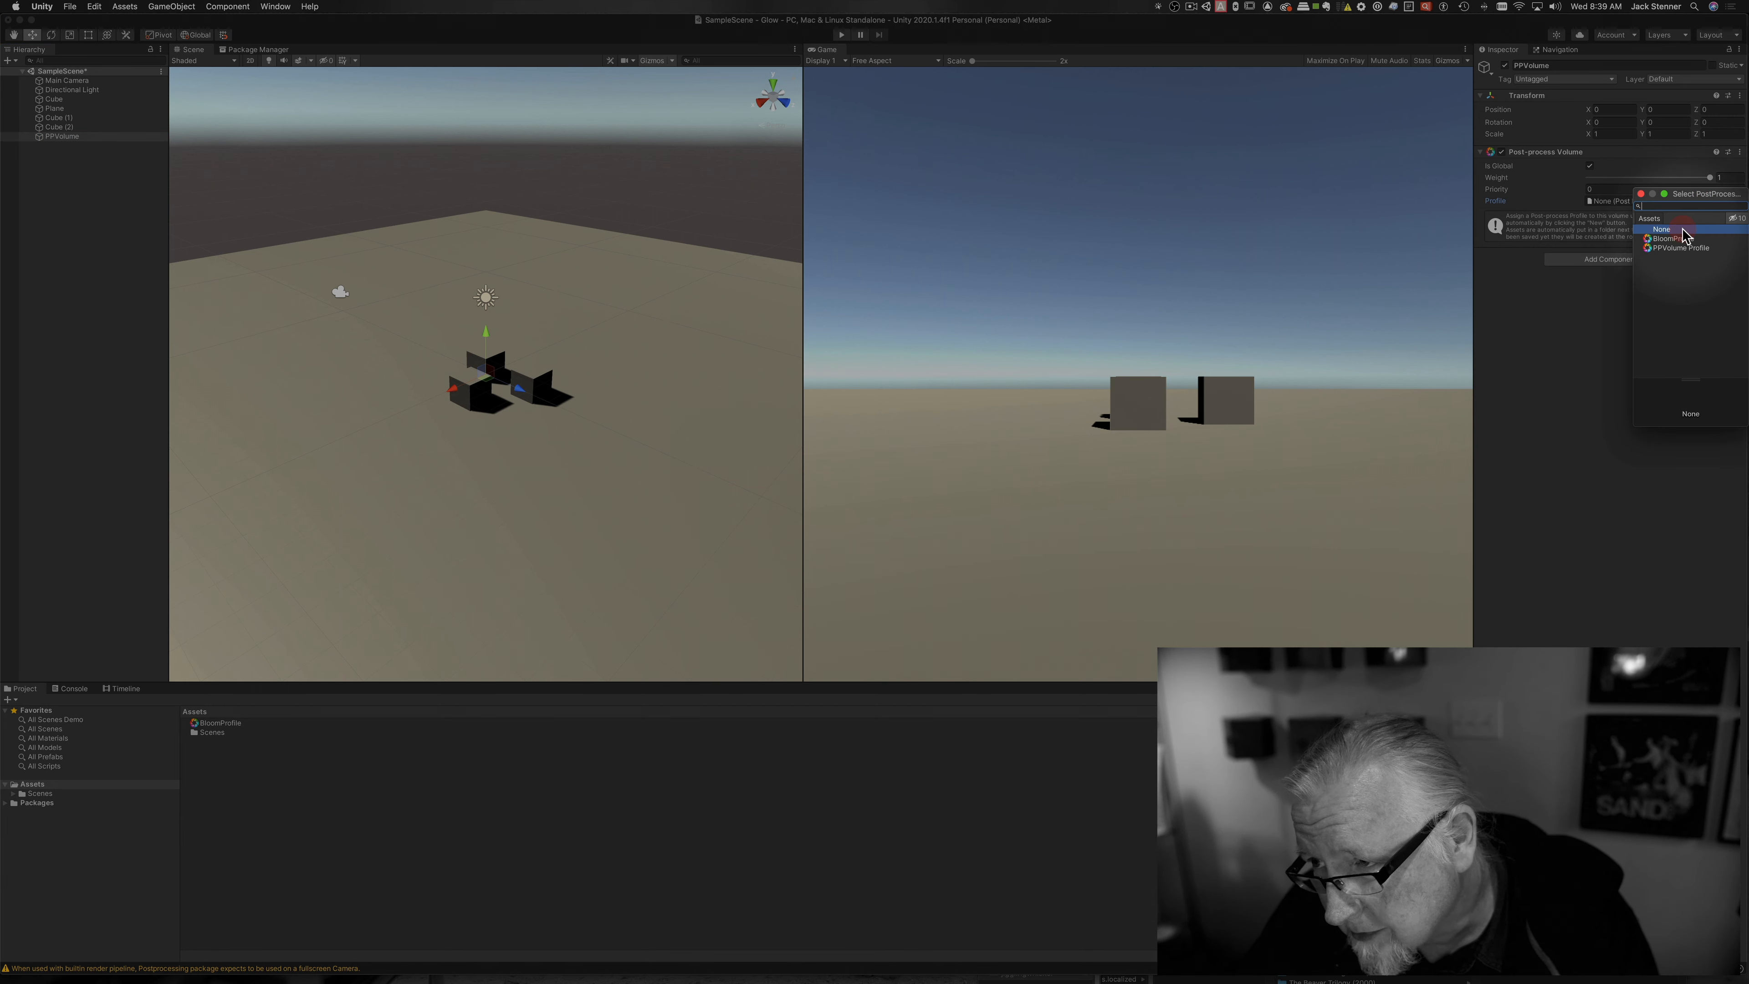
{"action": "left_click", "coordinate": [1681, 239]}
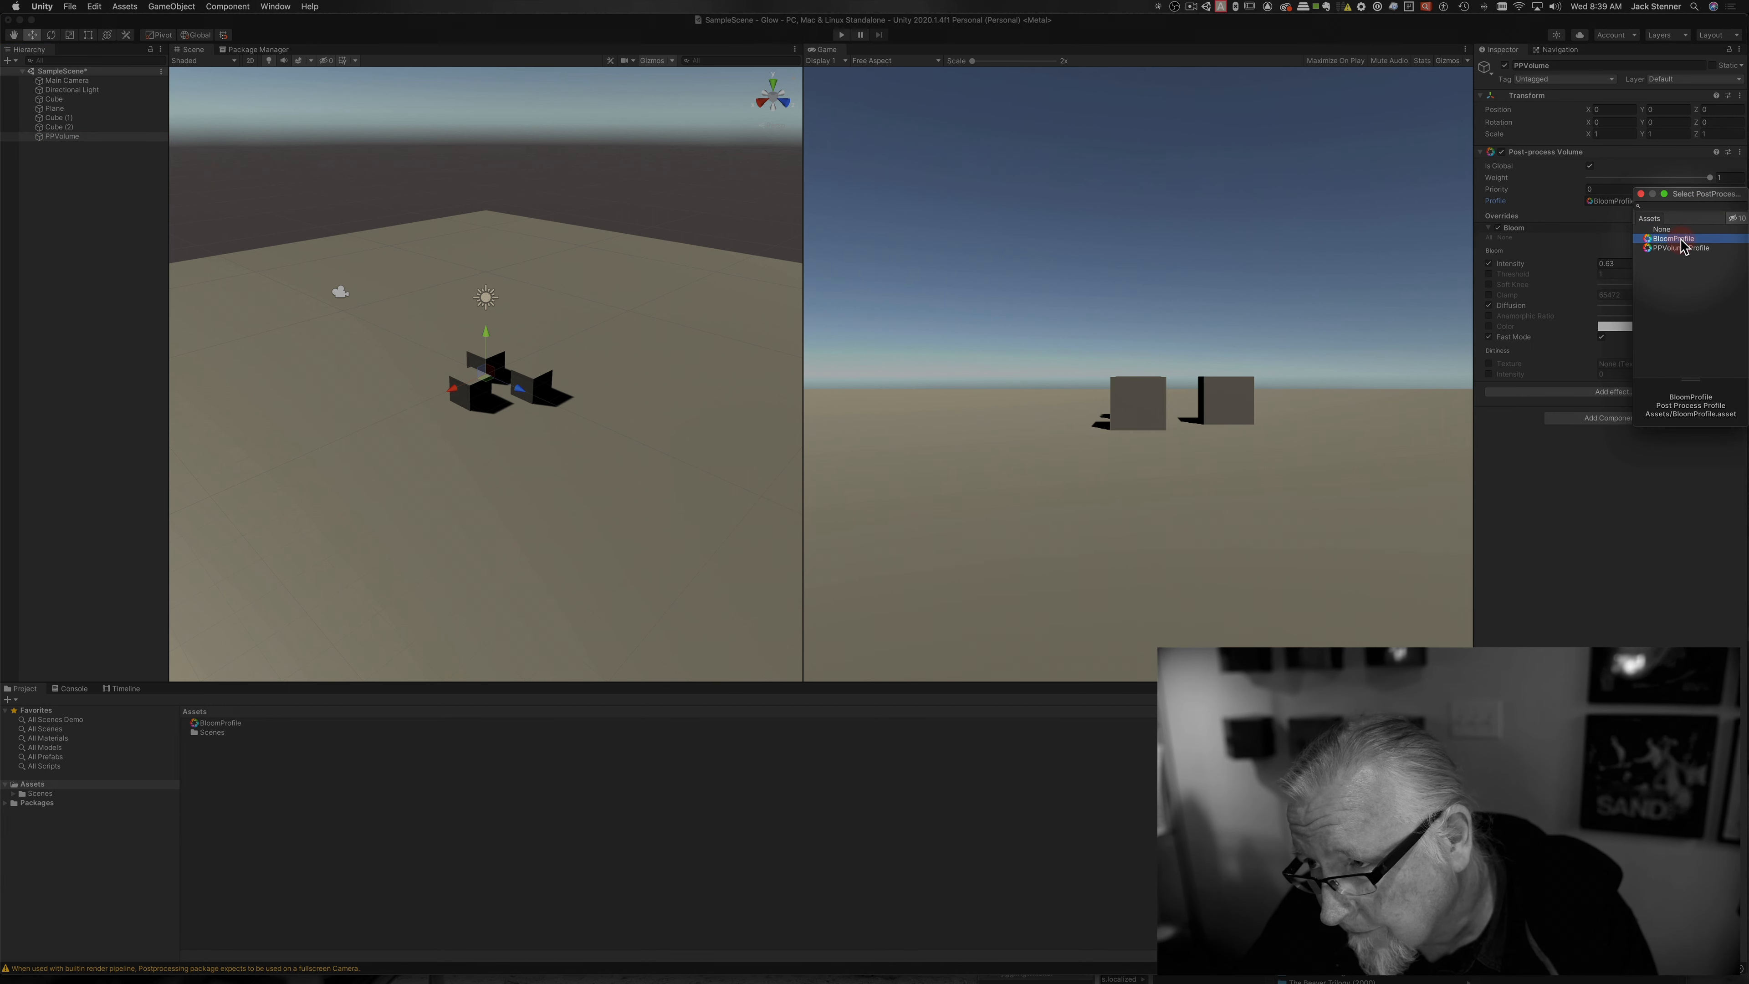
{"action": "left_click", "coordinate": [1611, 248]}
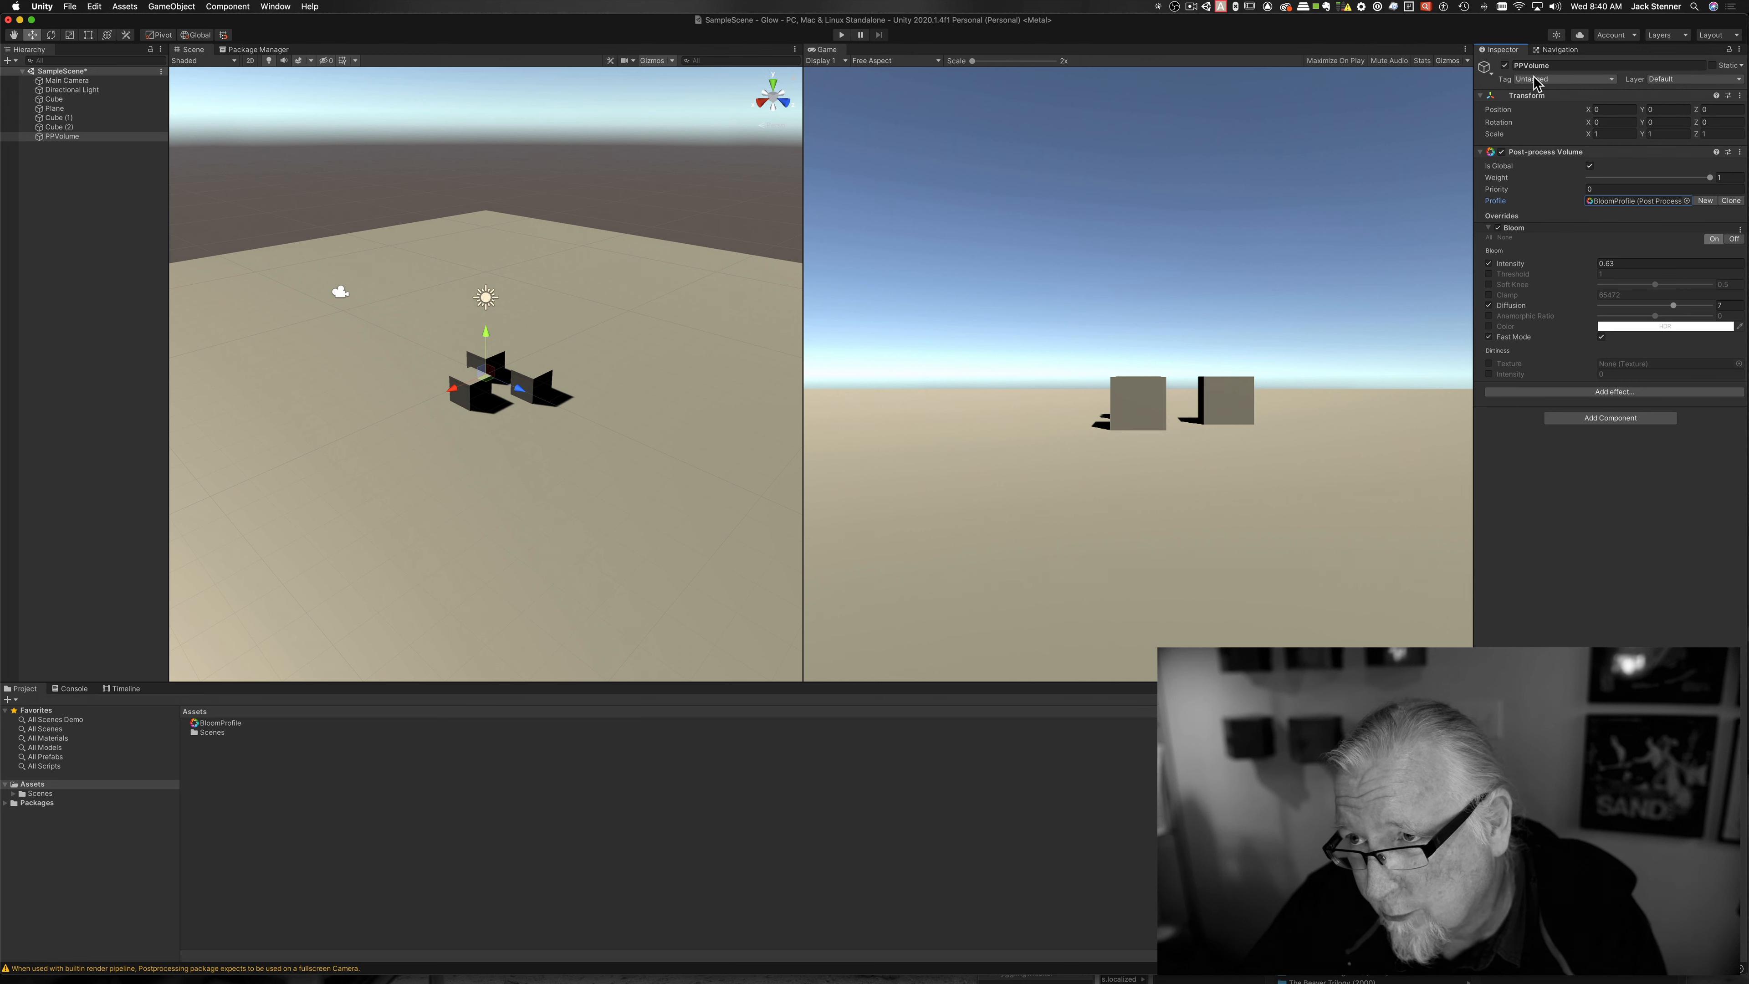
Step: Put PPVolume on the 8: PostProcessing layer
{"action": "left_click", "coordinate": [1688, 81]}
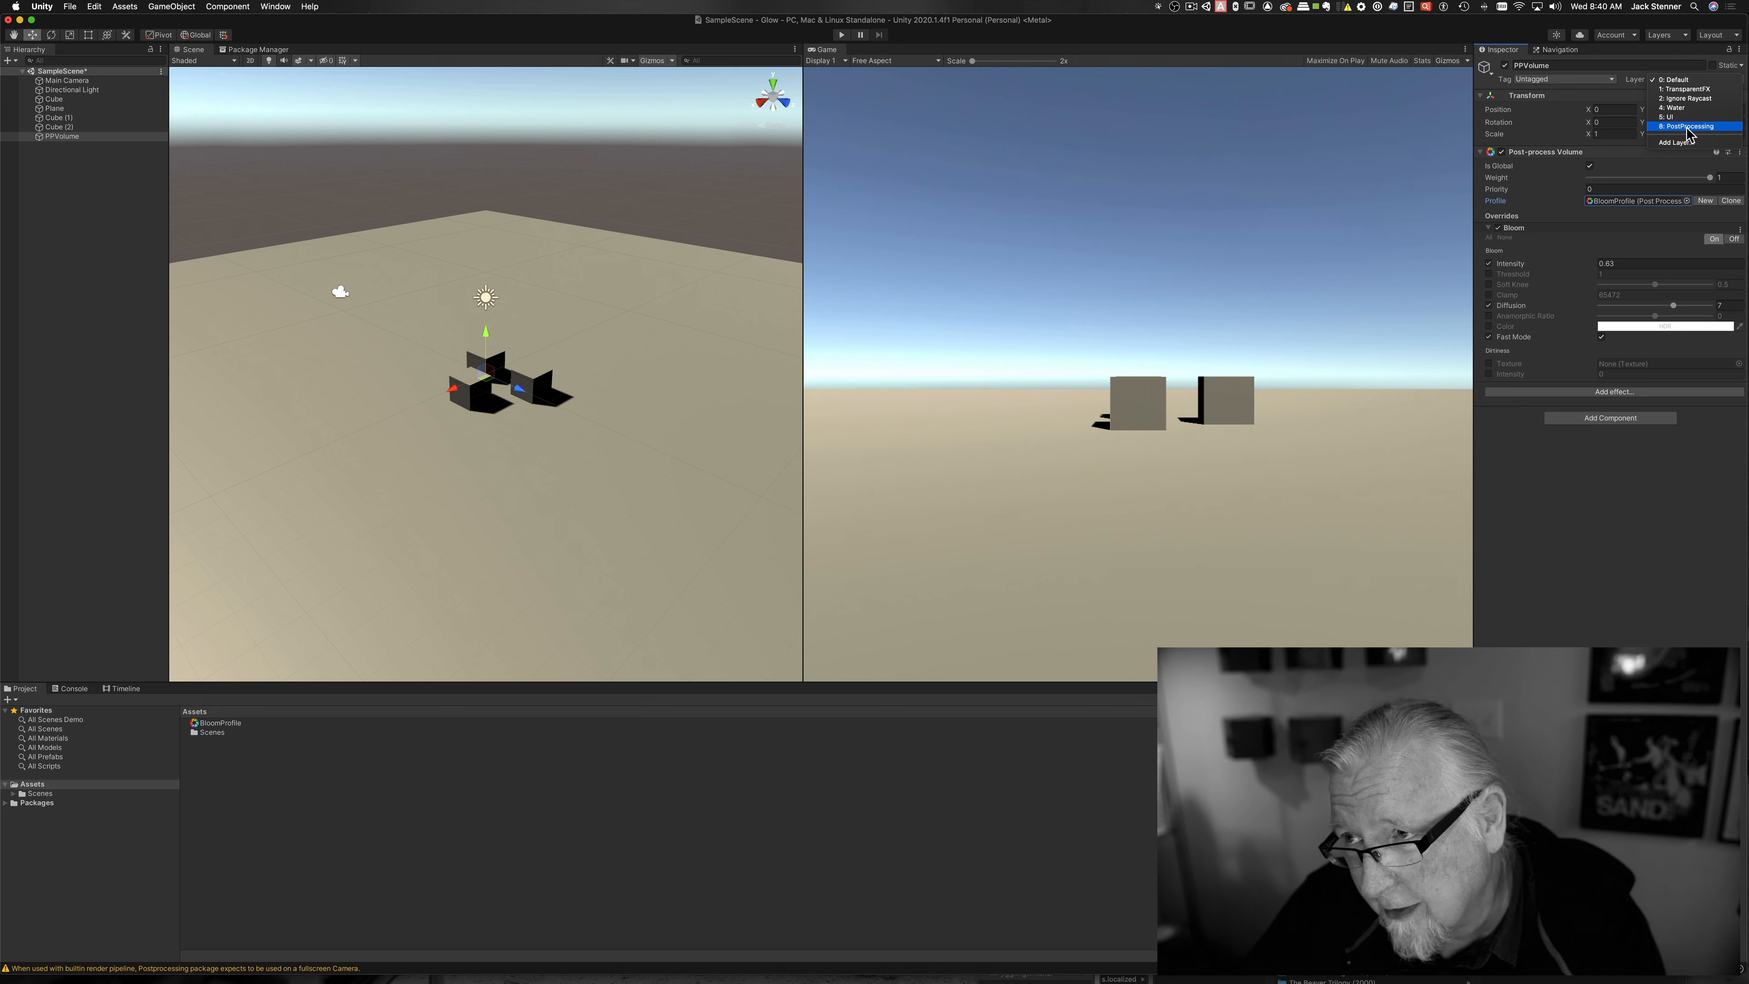
{"action": "key", "text": "super+3"}
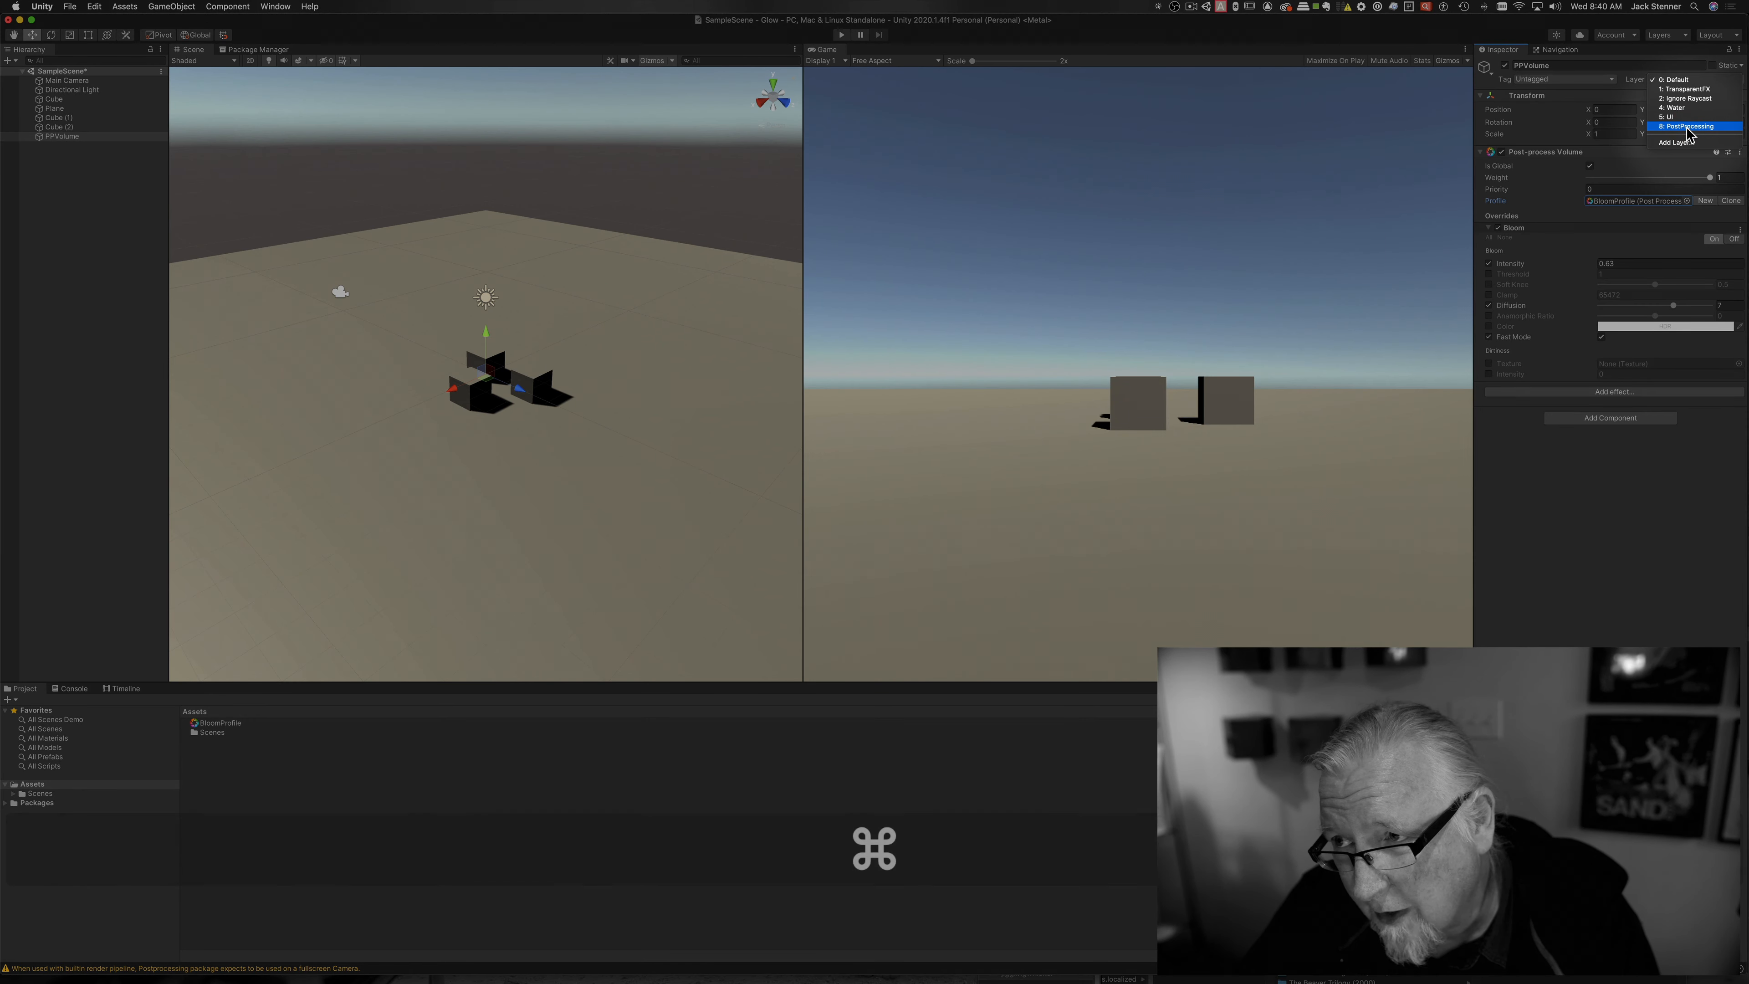
{"action": "left_click", "coordinate": [1686, 127]}
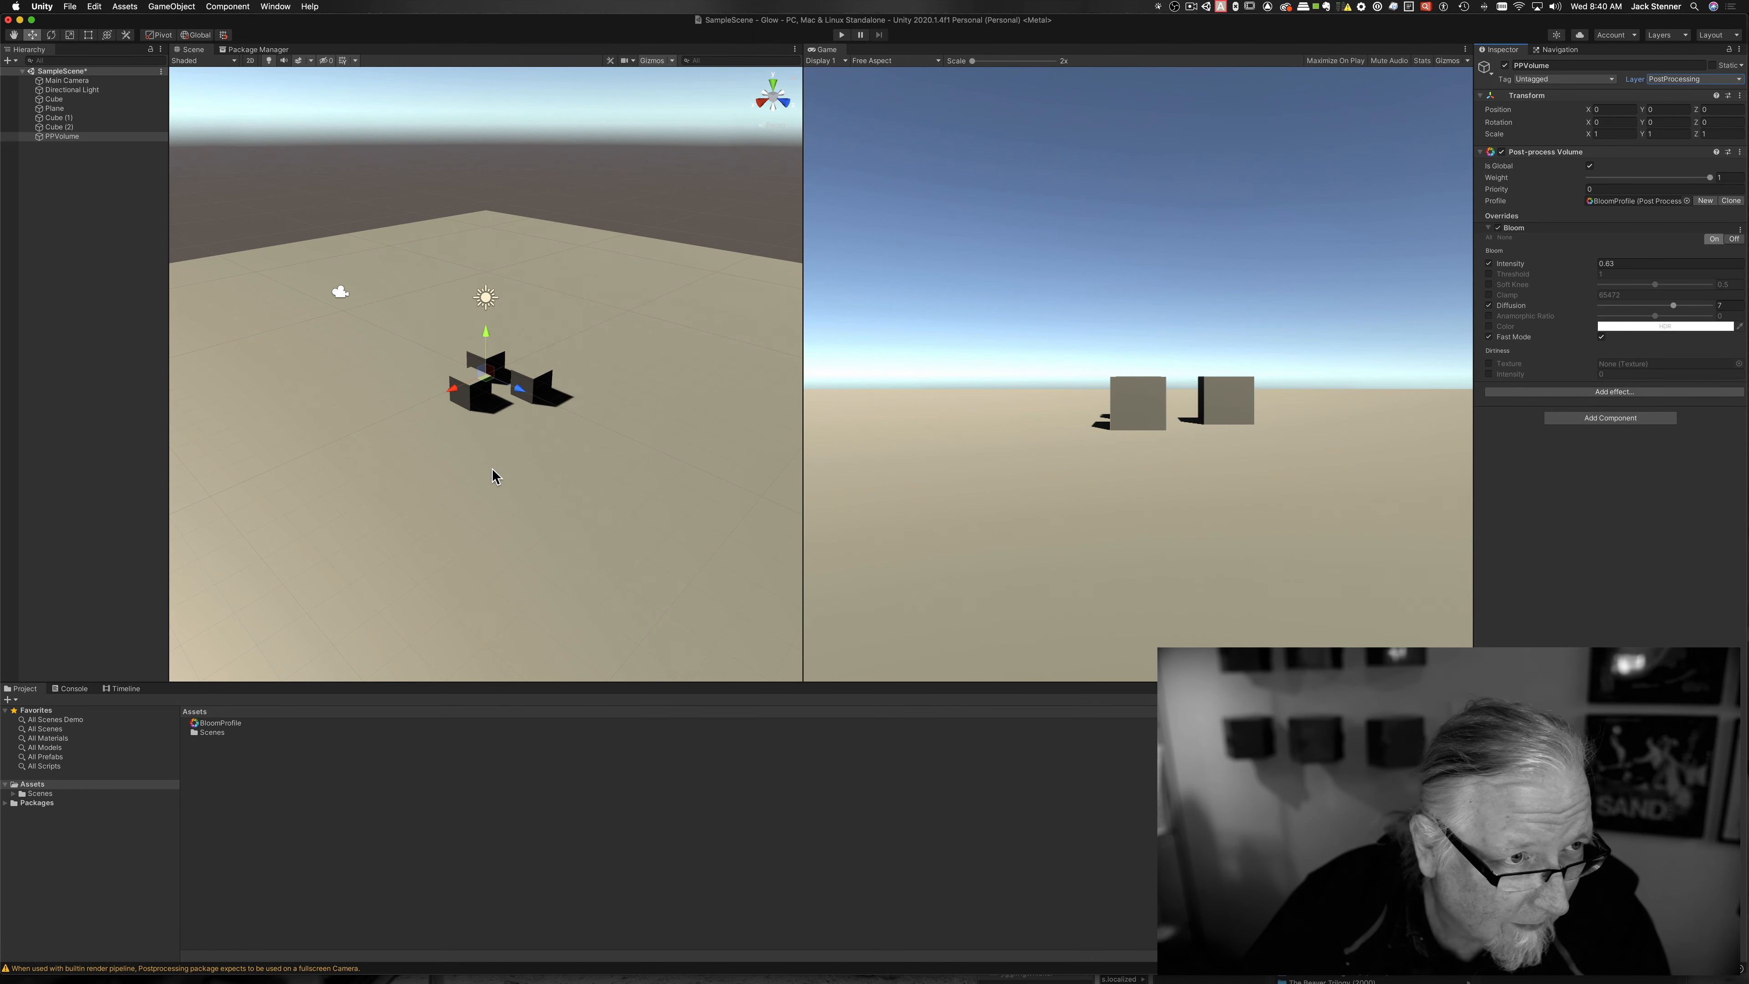
Step: Create a new Standard material in the Assets folder named GlowMat
{"action": "right_click", "coordinate": [238, 764]}
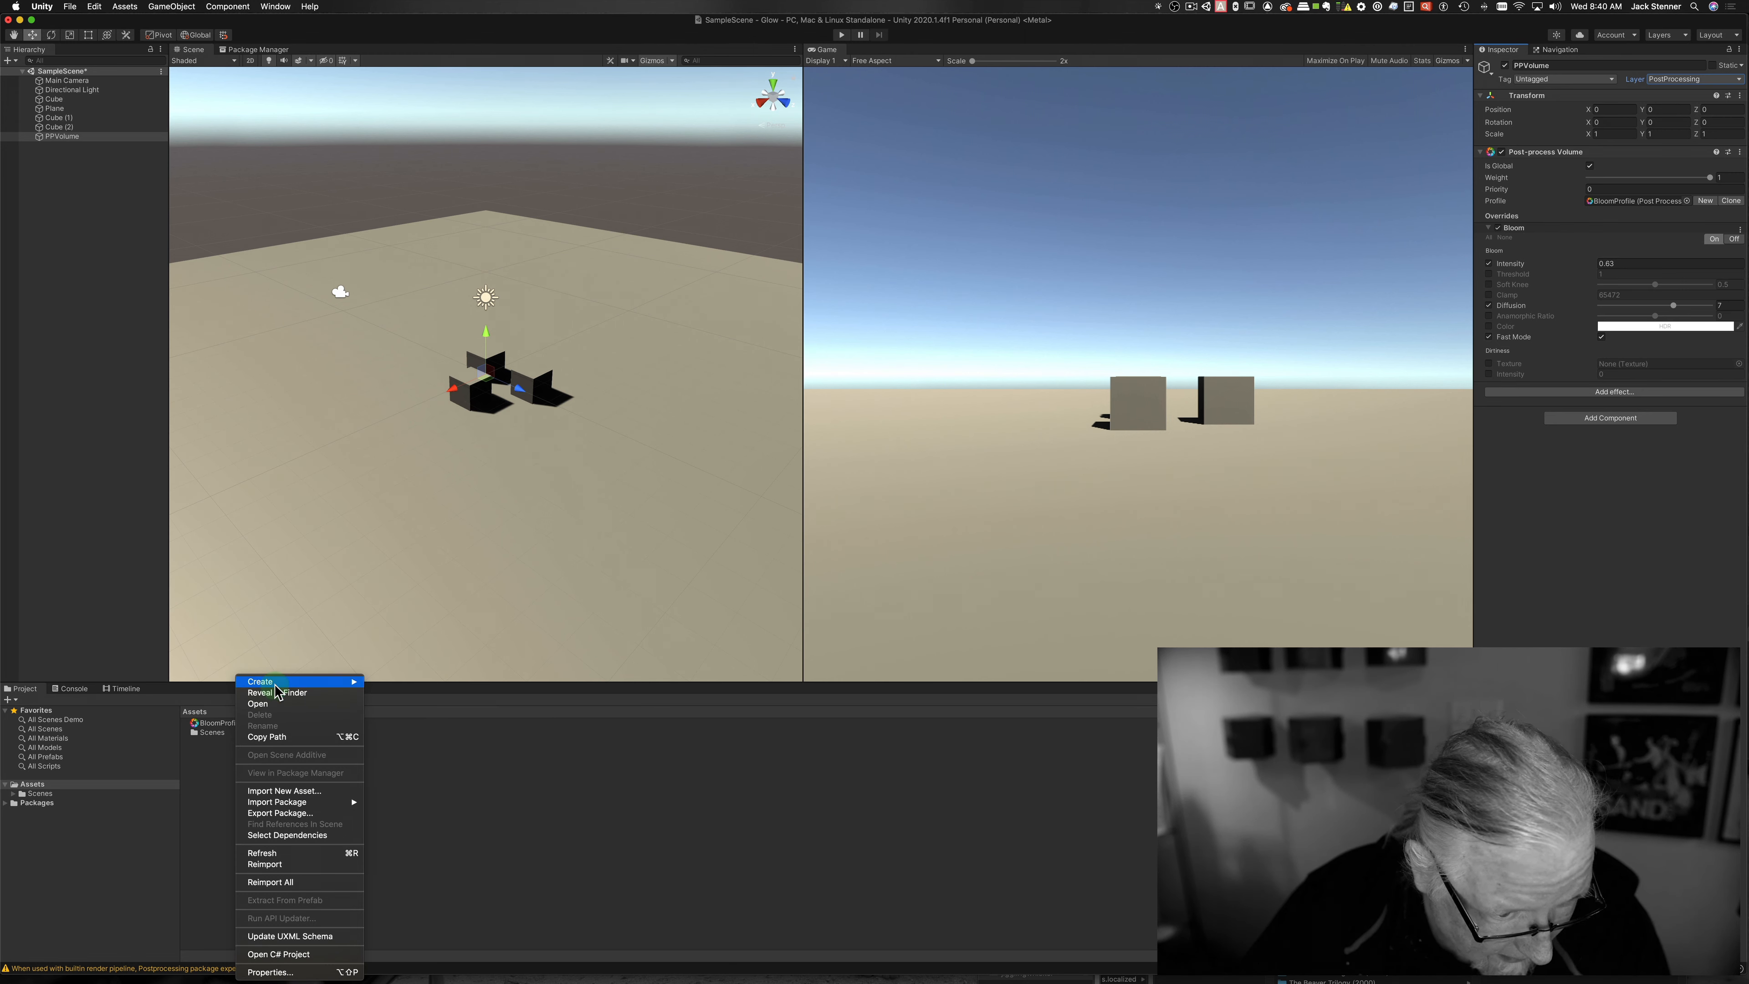
{"action": "mouse_move", "coordinate": [278, 681]}
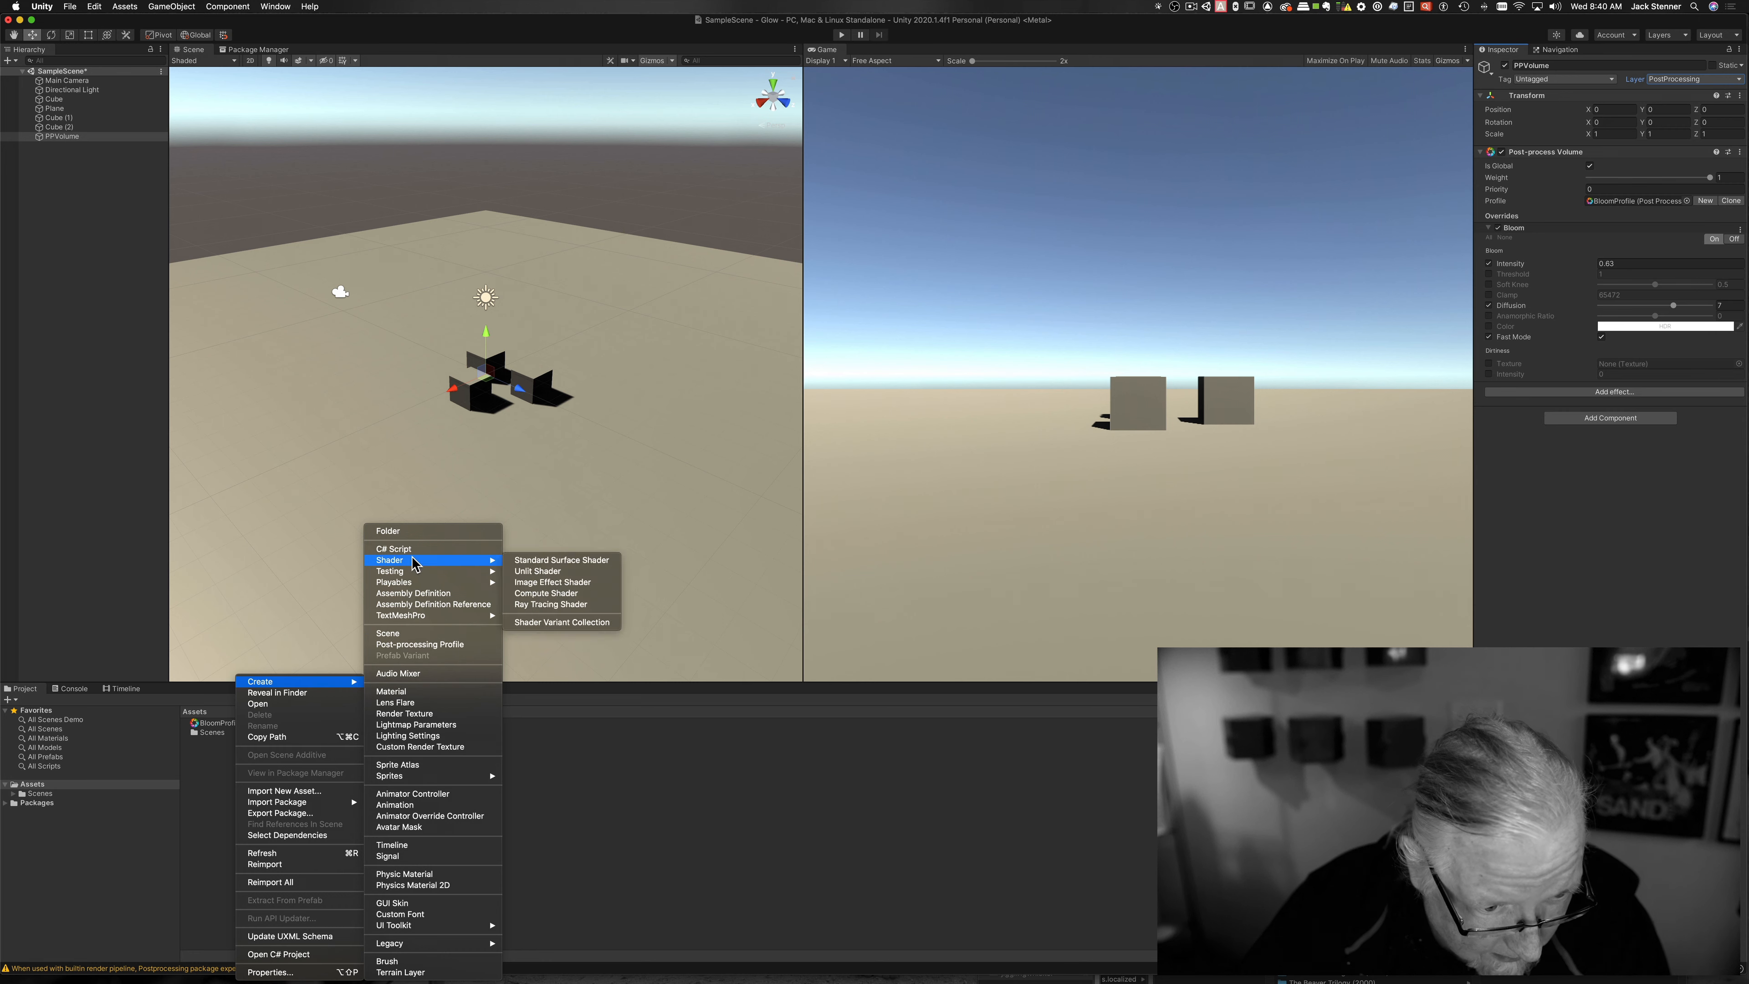
{"action": "left_click", "coordinate": [413, 691]}
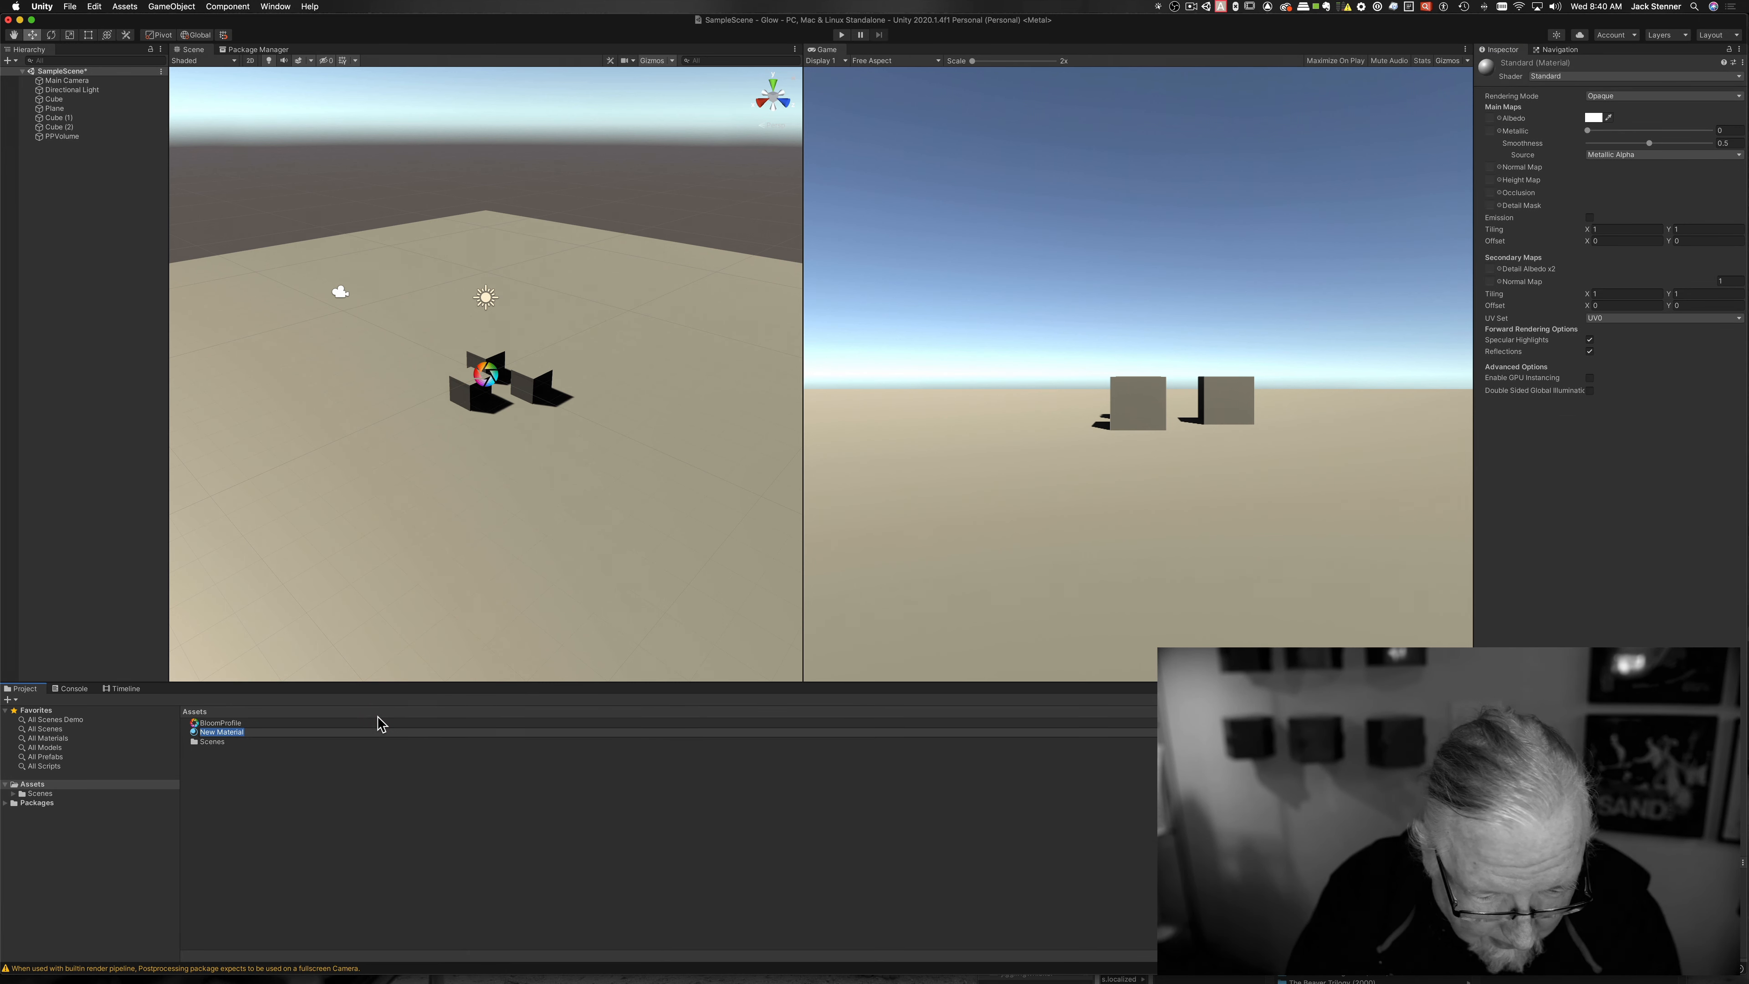
{"action": "key", "text": "shift"}
{"action": "type", "text": "G"}
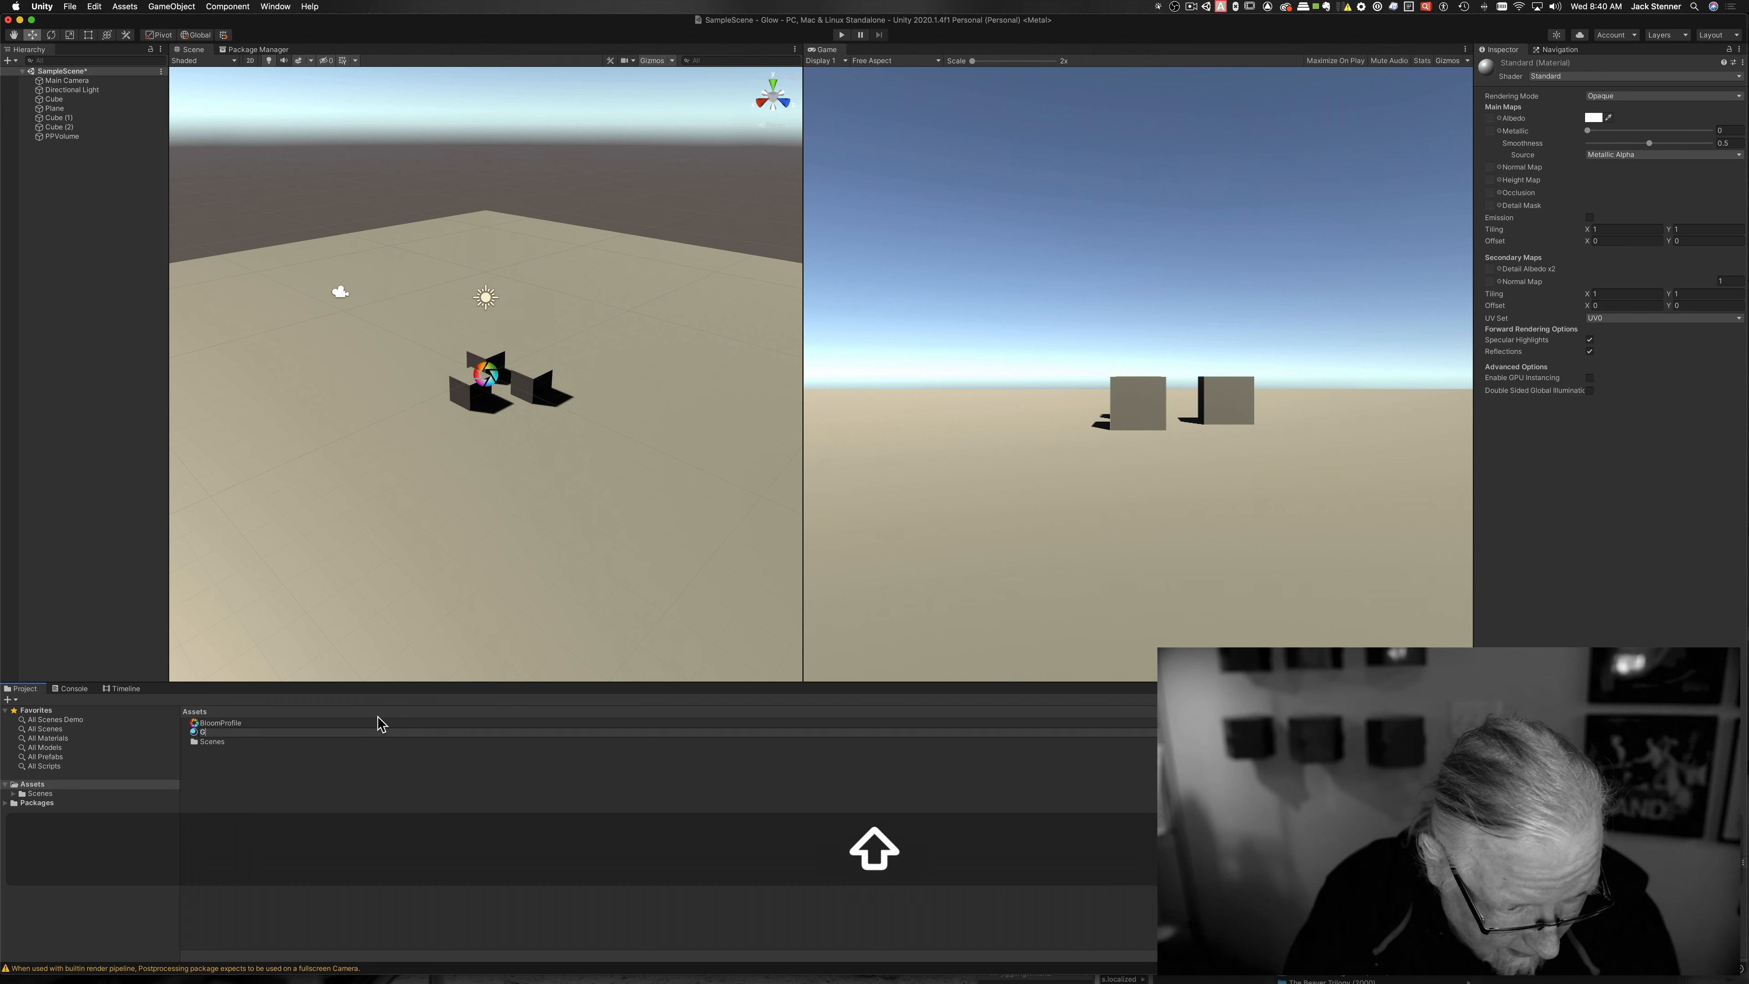
{"action": "type", "text": "lowMat"}
{"action": "key", "text": "Return"}
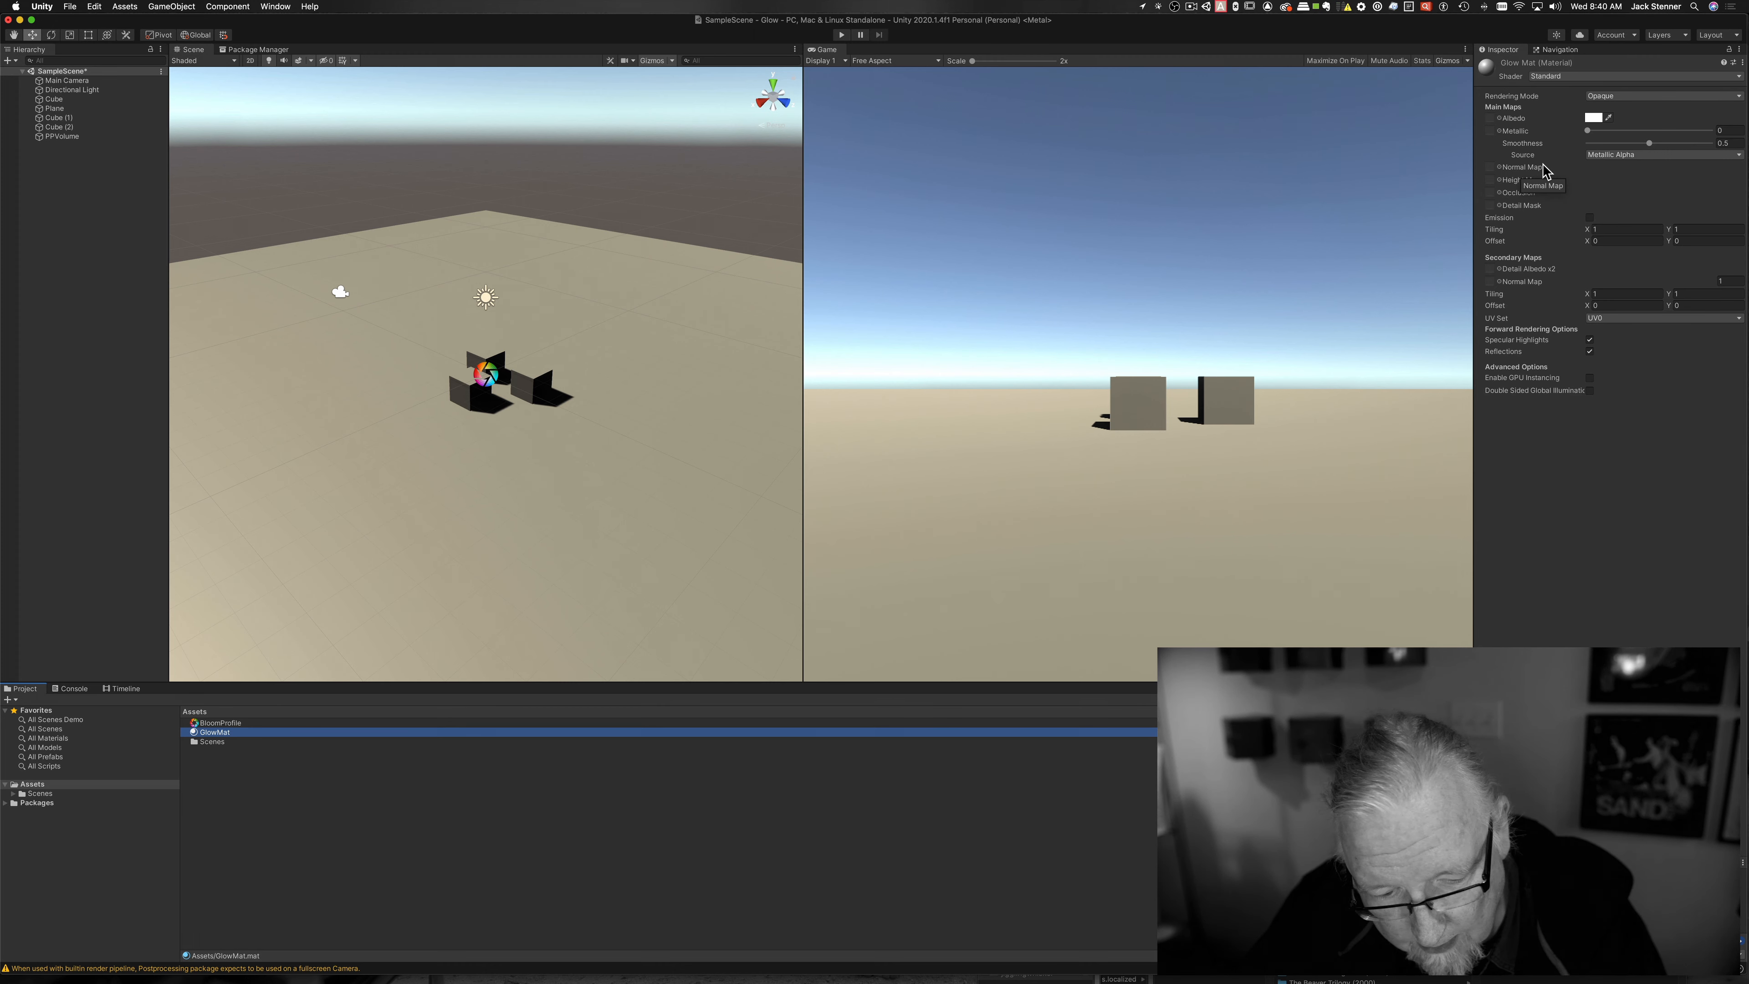
{"action": "key", "text": "super+3"}
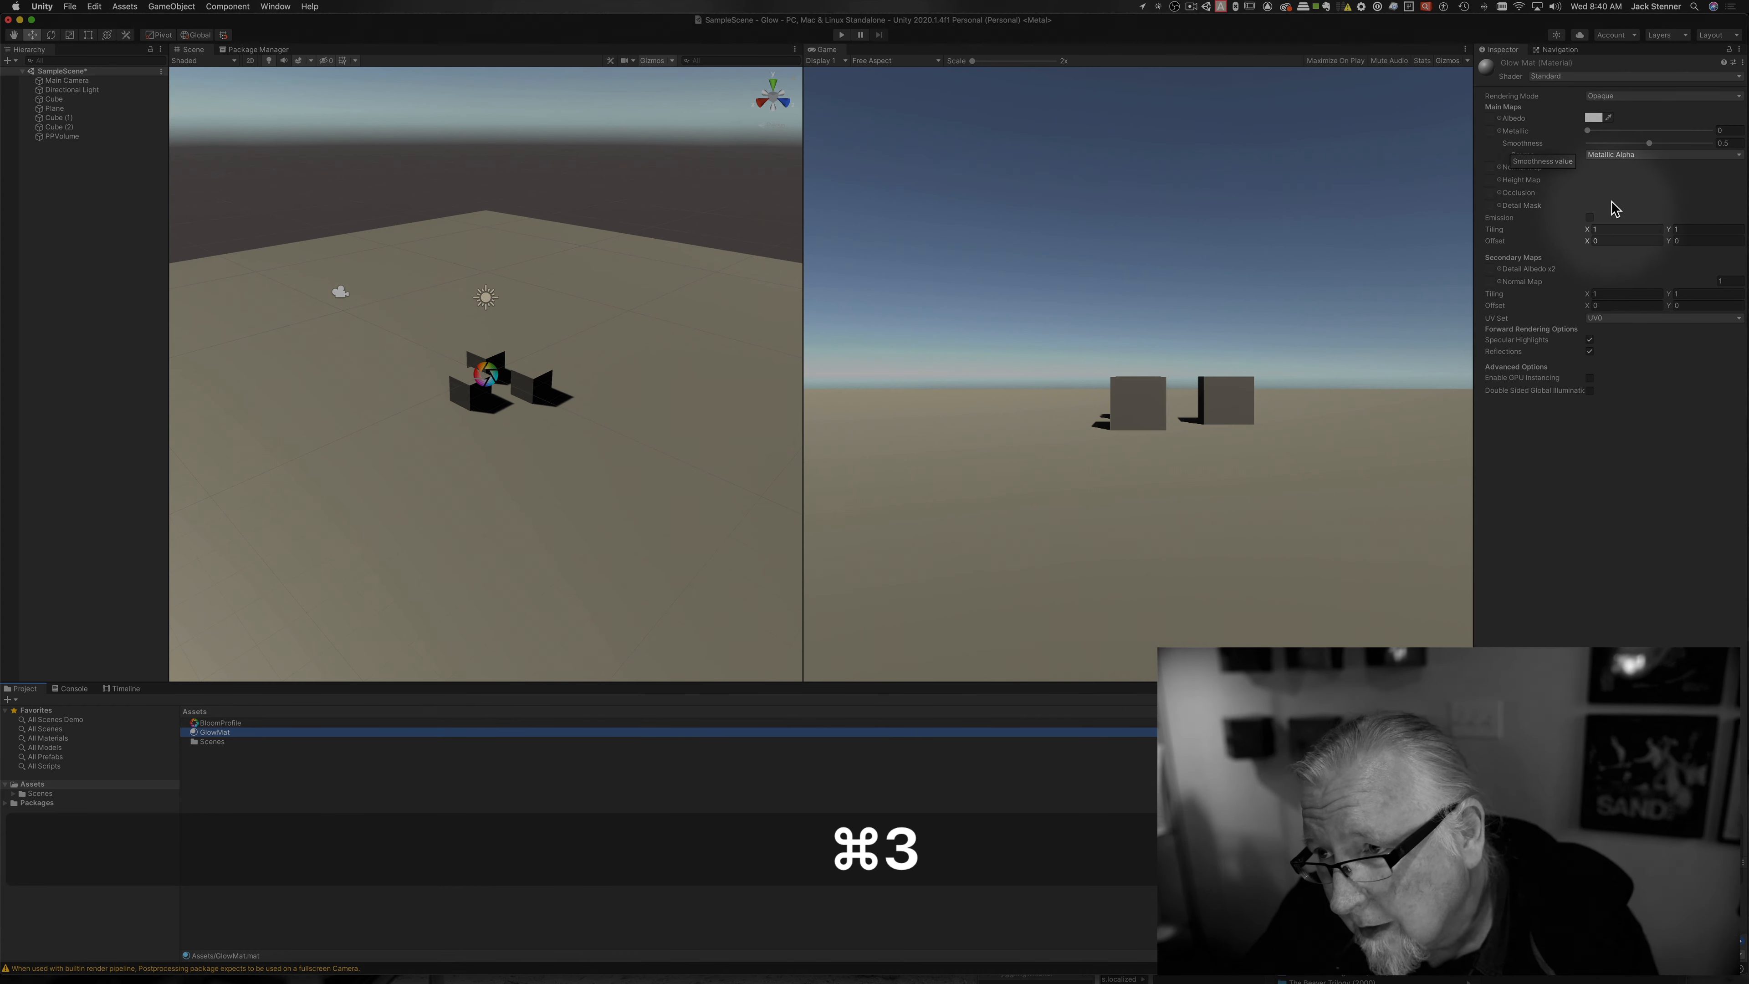
Step: Enable GlowMat's emission with a yellow-green HDR colour and drag it onto a cube
{"action": "left_click", "coordinate": [1589, 218]}
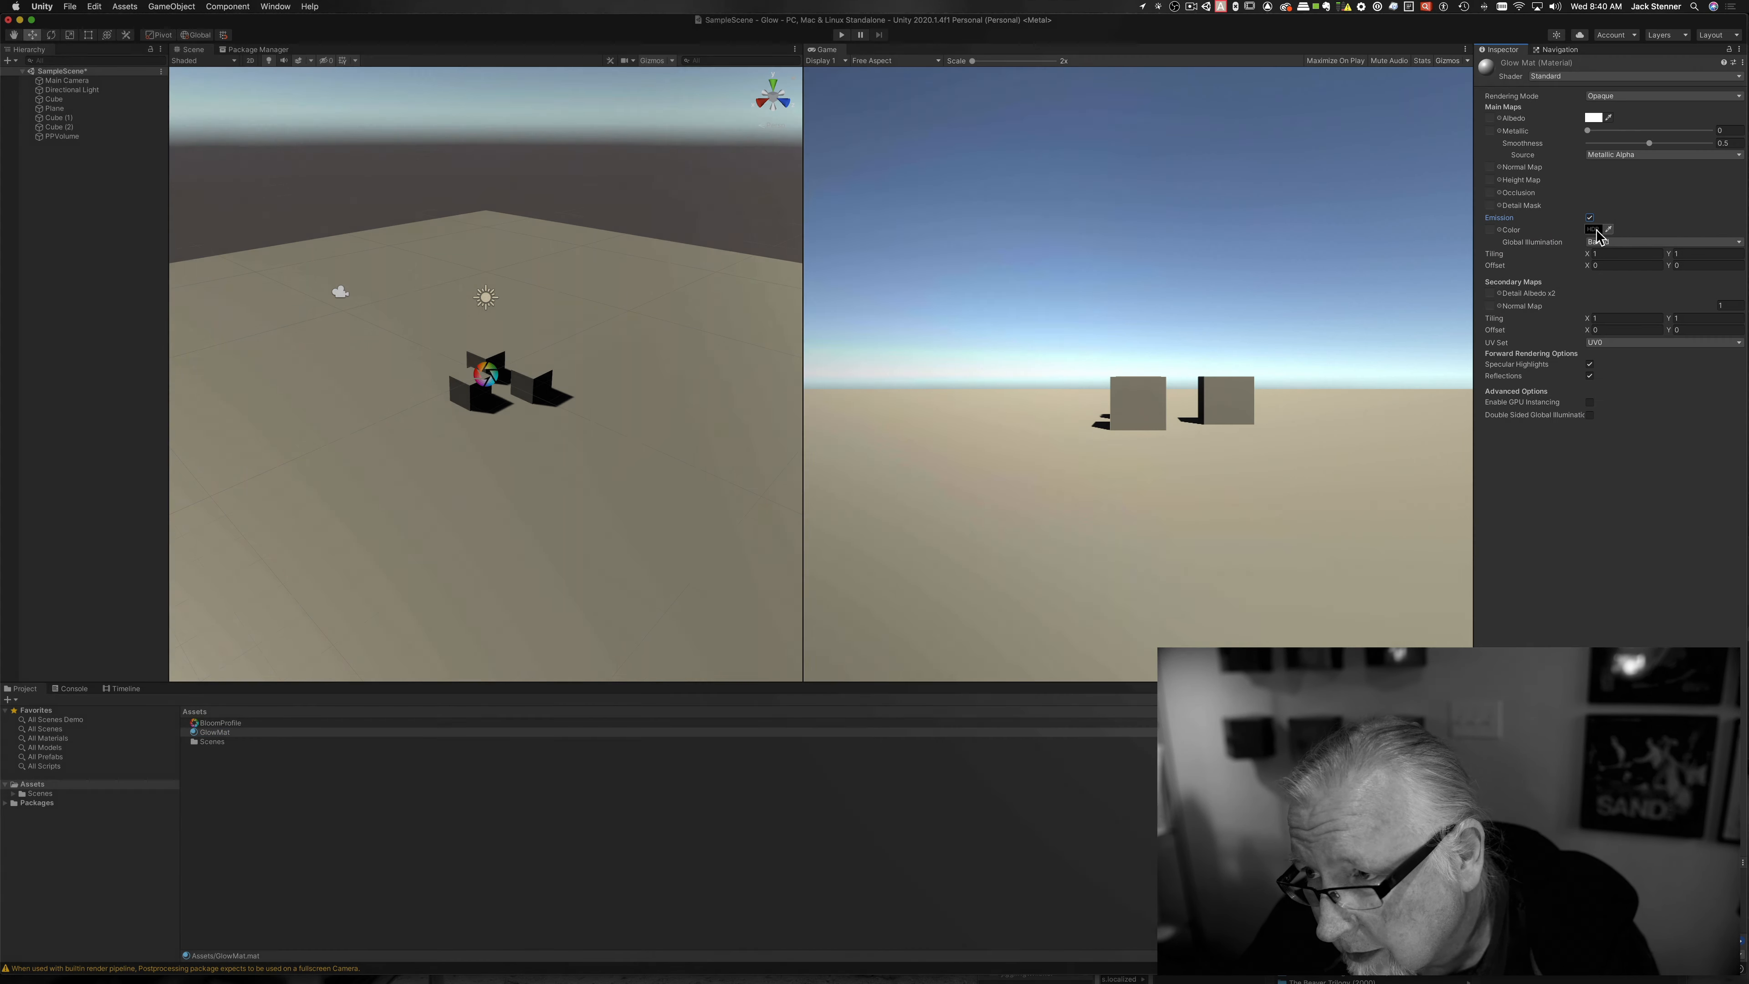
{"action": "left_click", "coordinate": [1594, 230]}
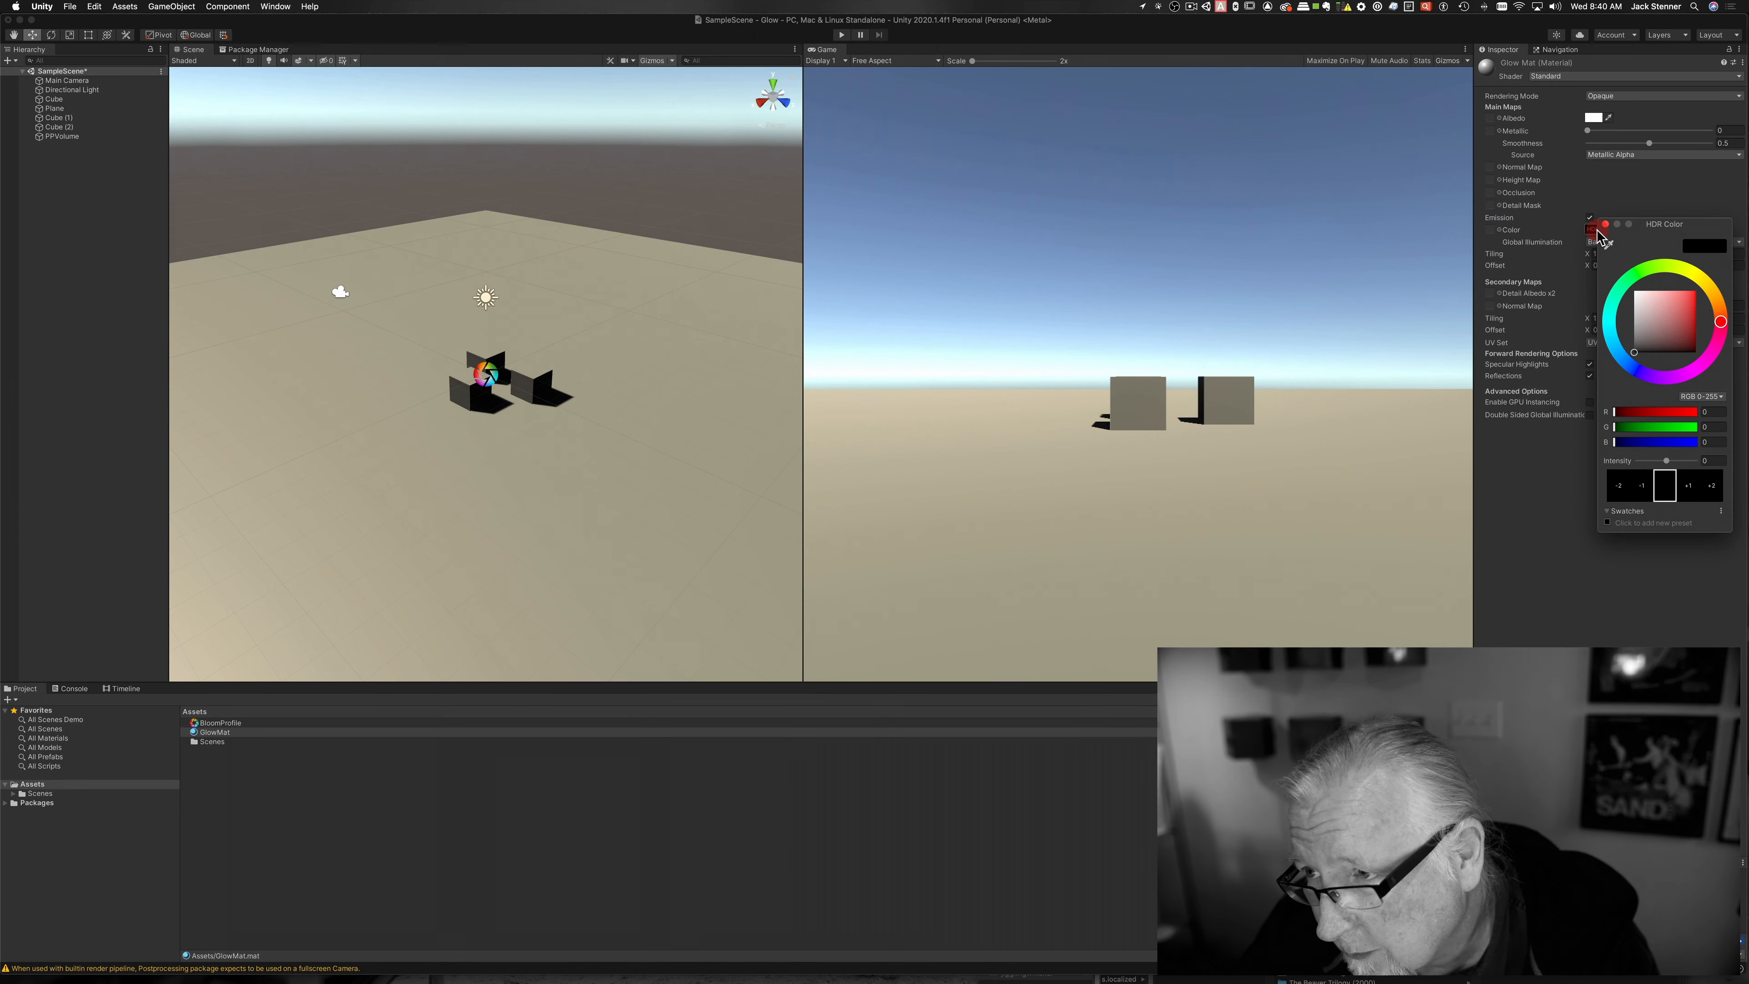
{"action": "left_click_drag", "start_coordinate": [1720, 323], "coordinate": [1684, 269]}
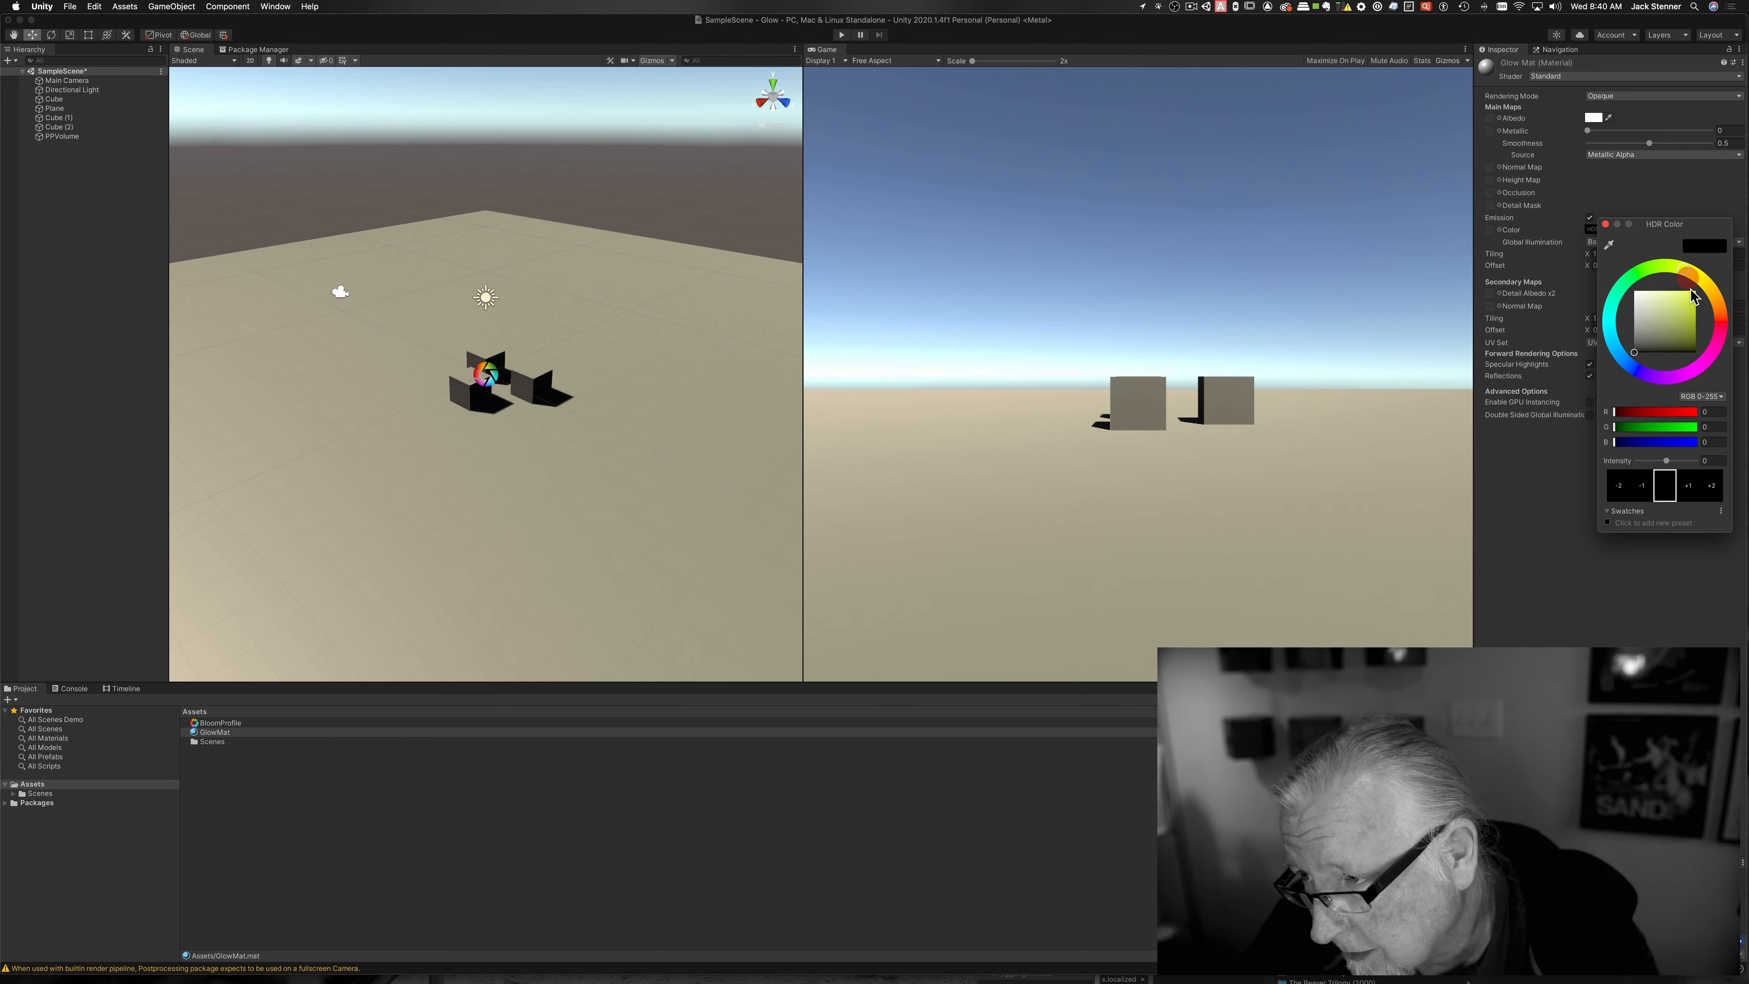
{"action": "left_click", "coordinate": [1692, 326]}
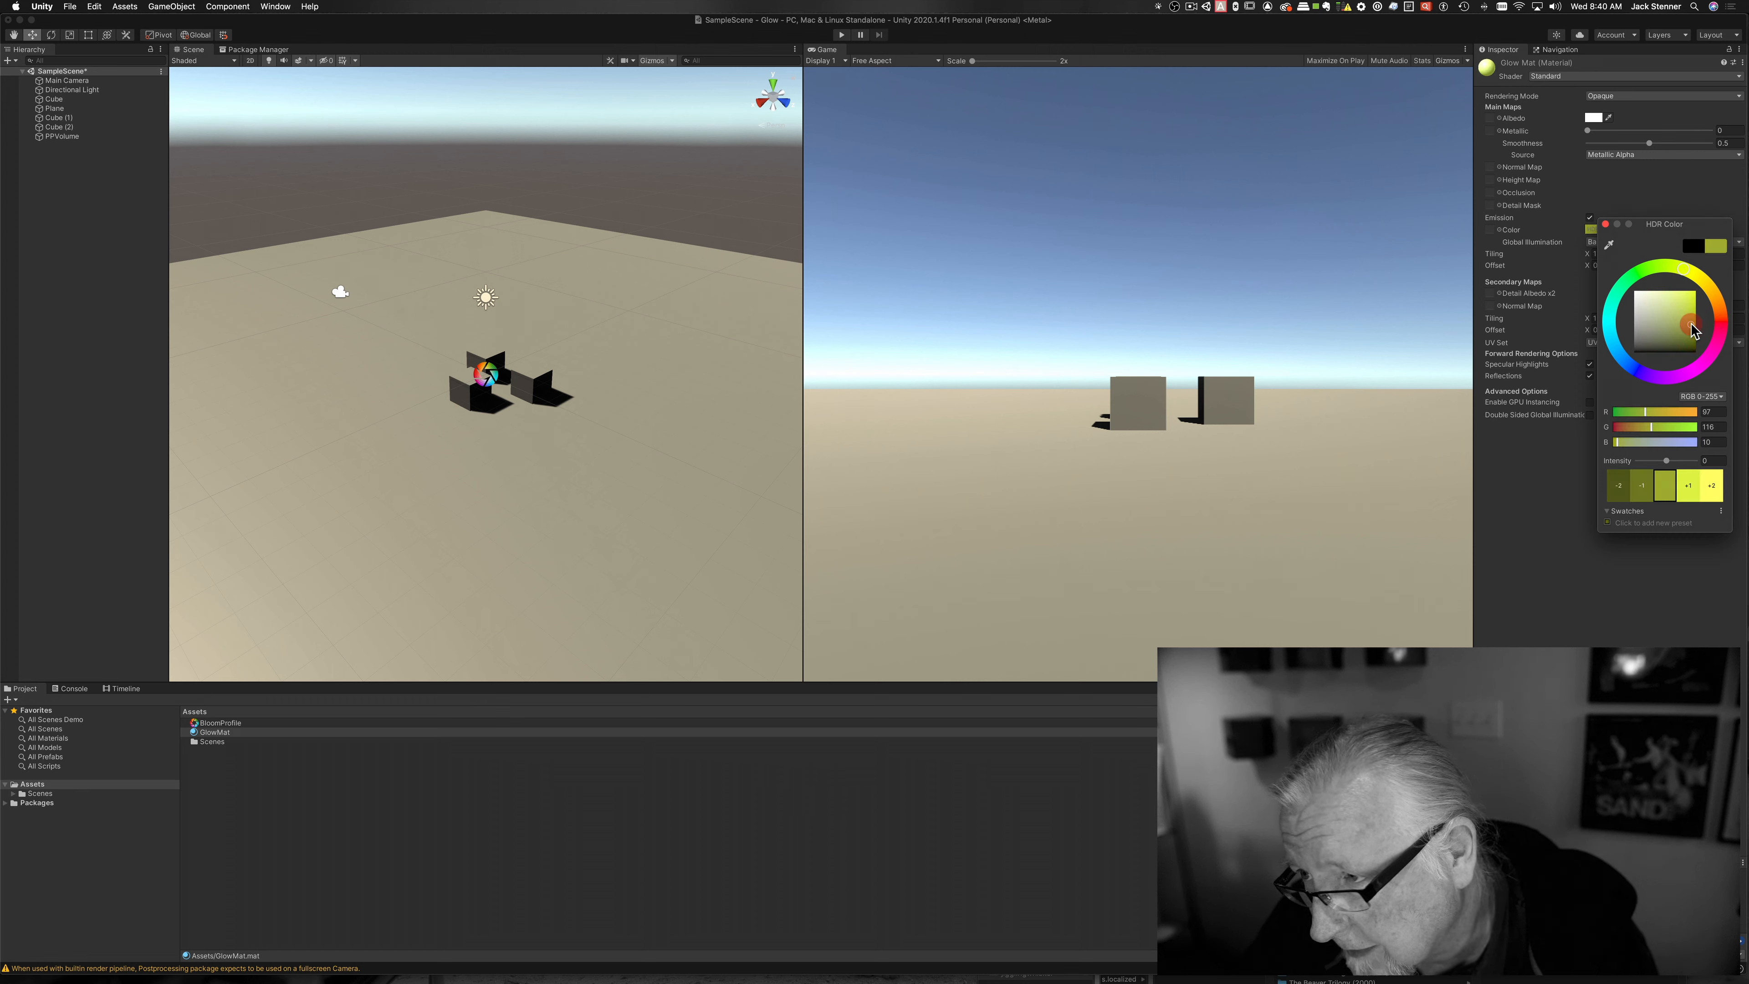
{"action": "left_click", "coordinate": [1505, 497]}
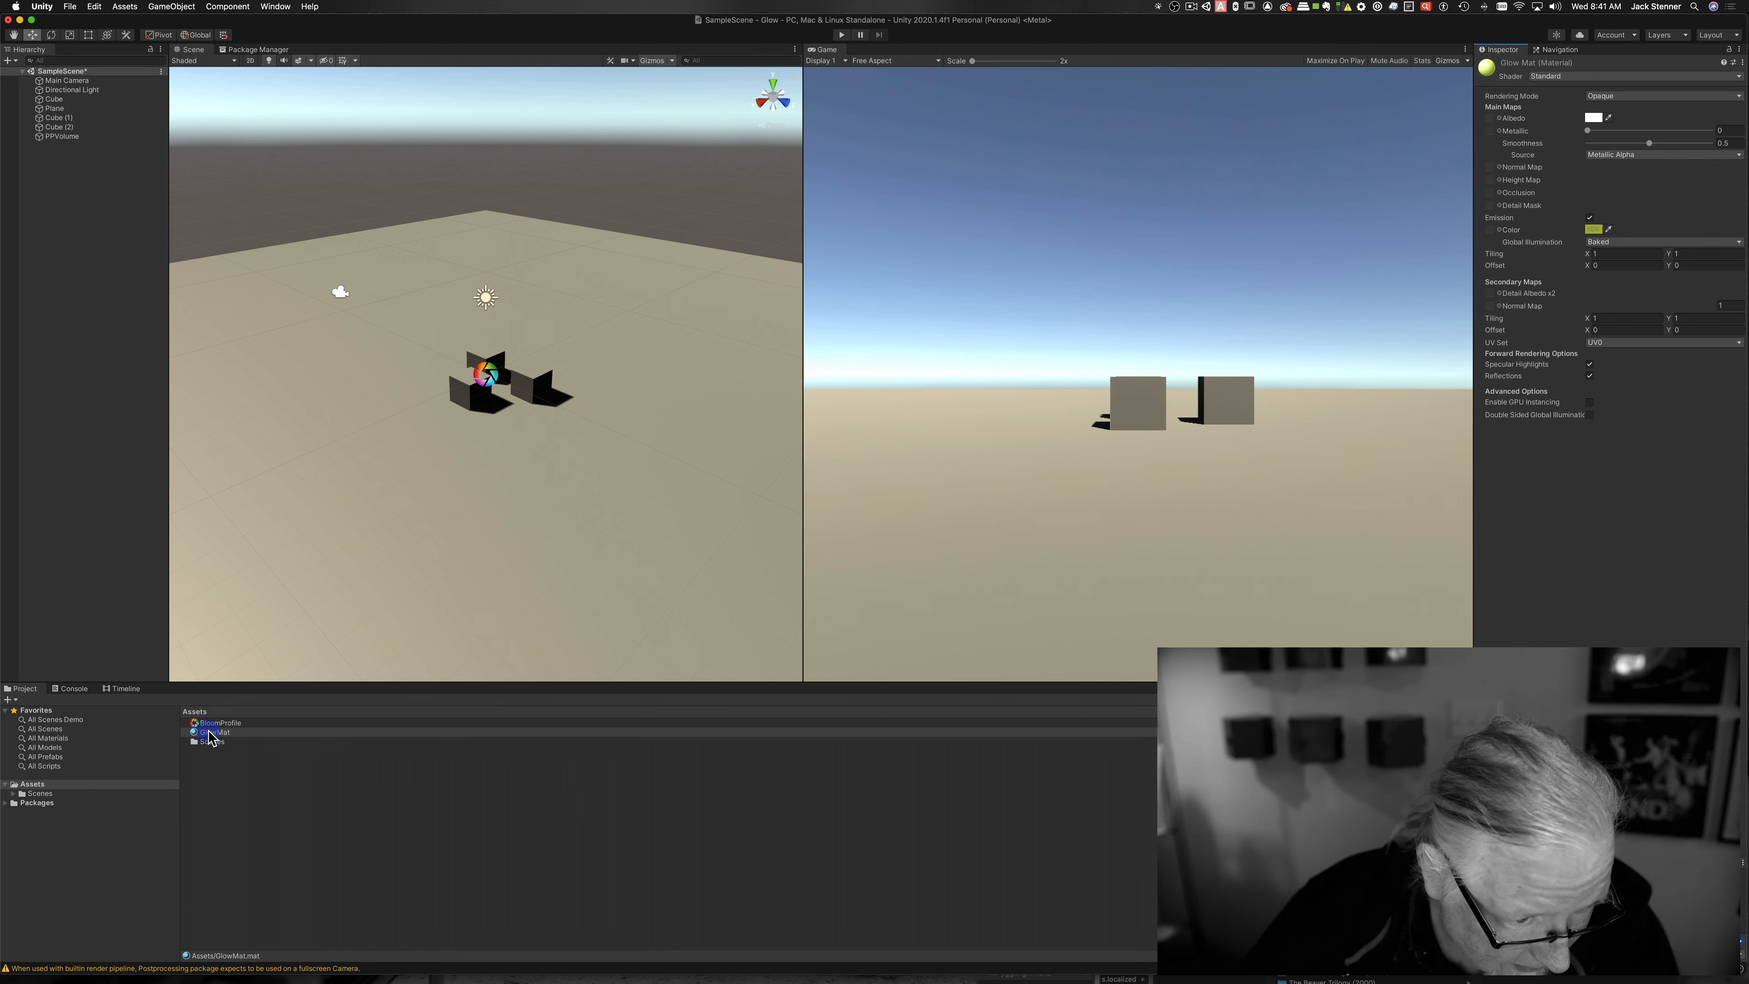
{"action": "left_click_drag", "start_coordinate": [210, 733], "coordinate": [468, 401]}
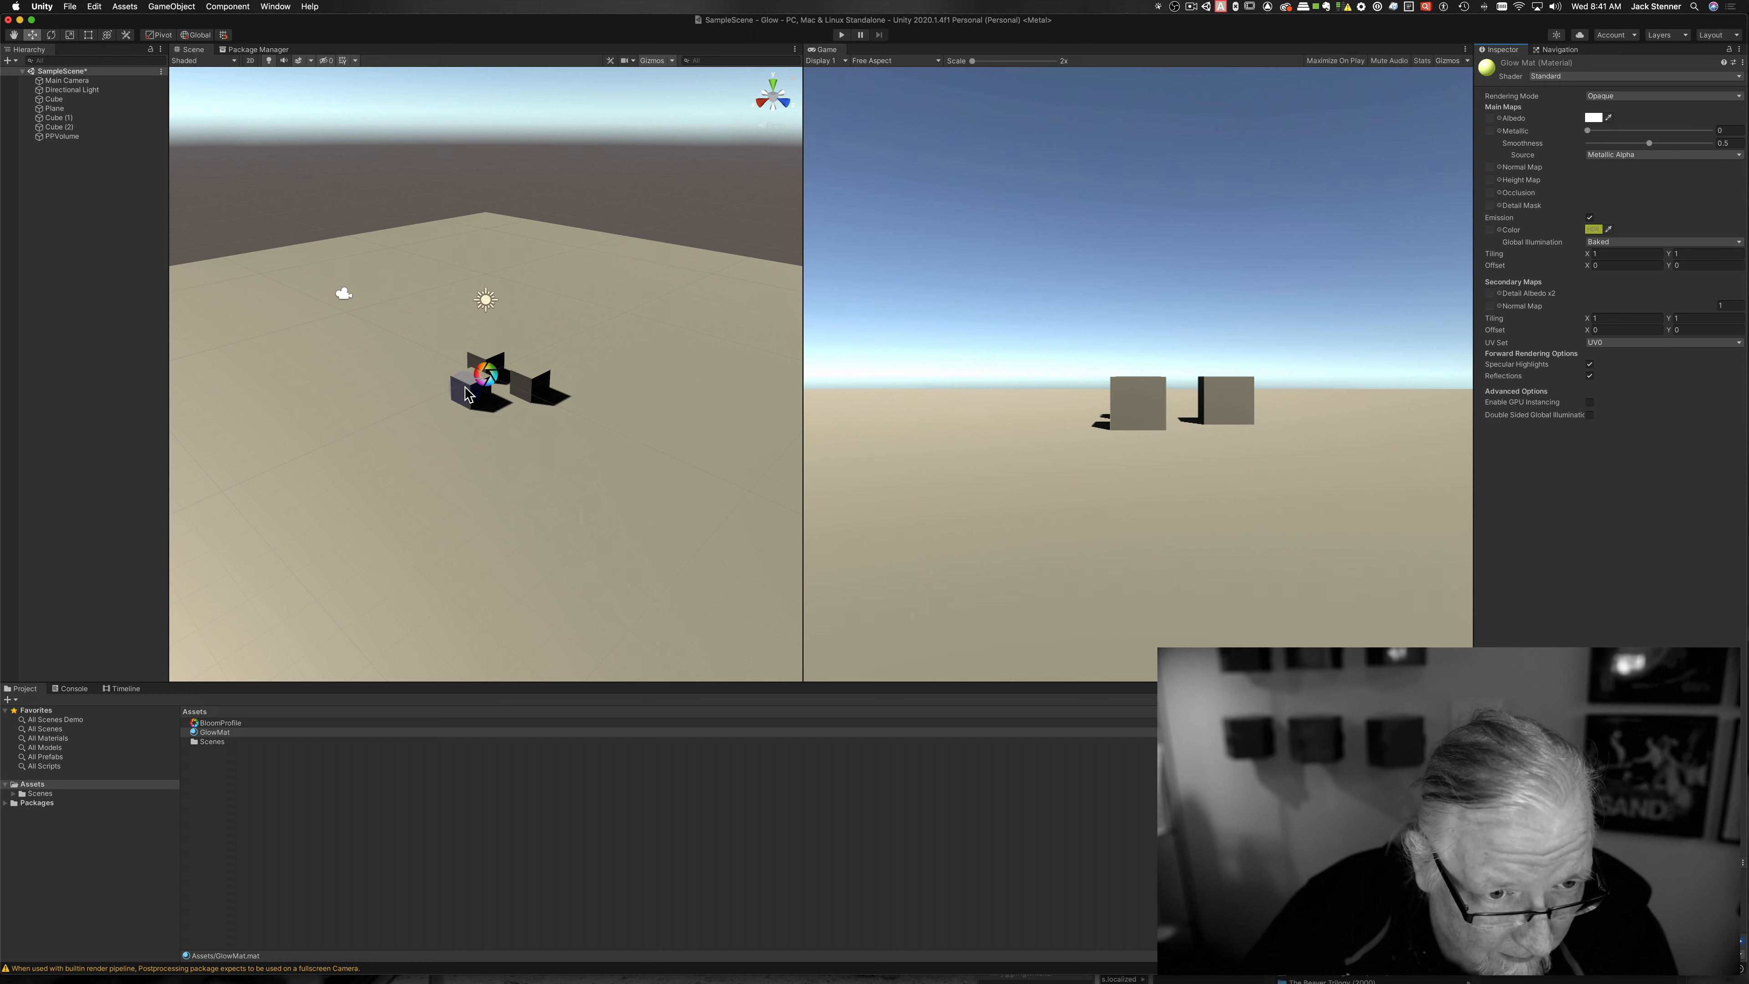
Step: Apply GlowMat to the front, back and Cube (1) cubes, then select PPVolume to view its Bloom settings
{"action": "left_click", "coordinate": [59, 118]}
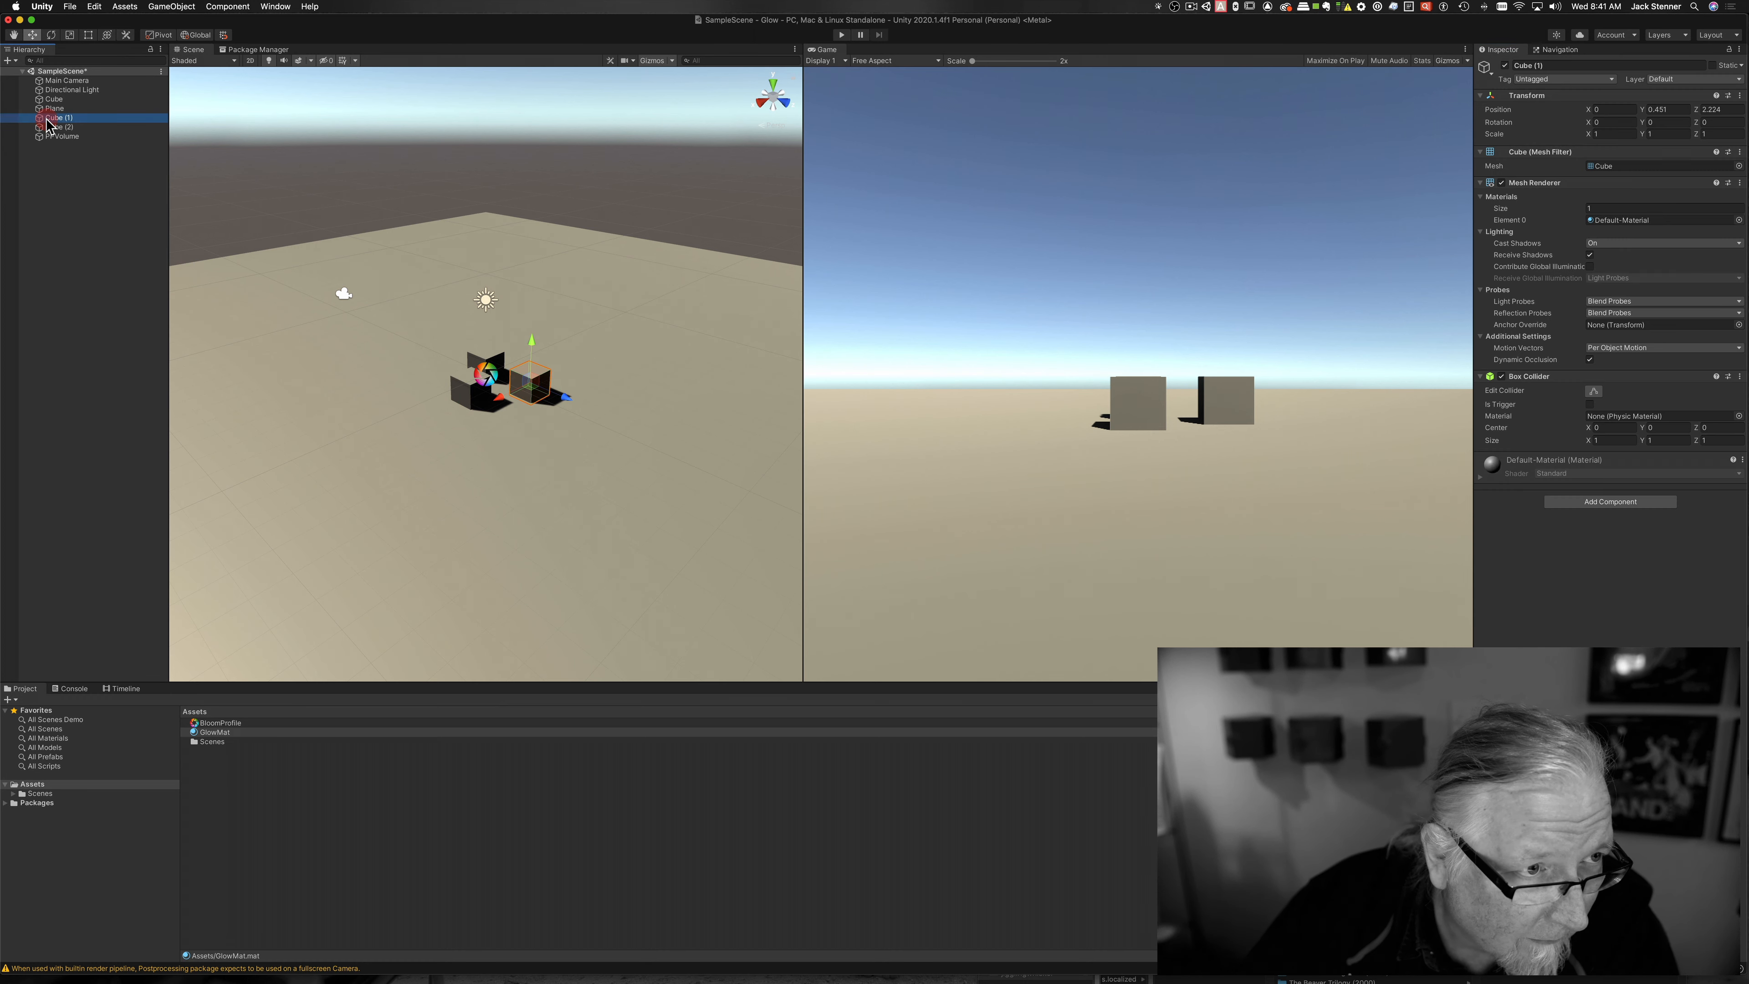
{"action": "key", "text": "f"}
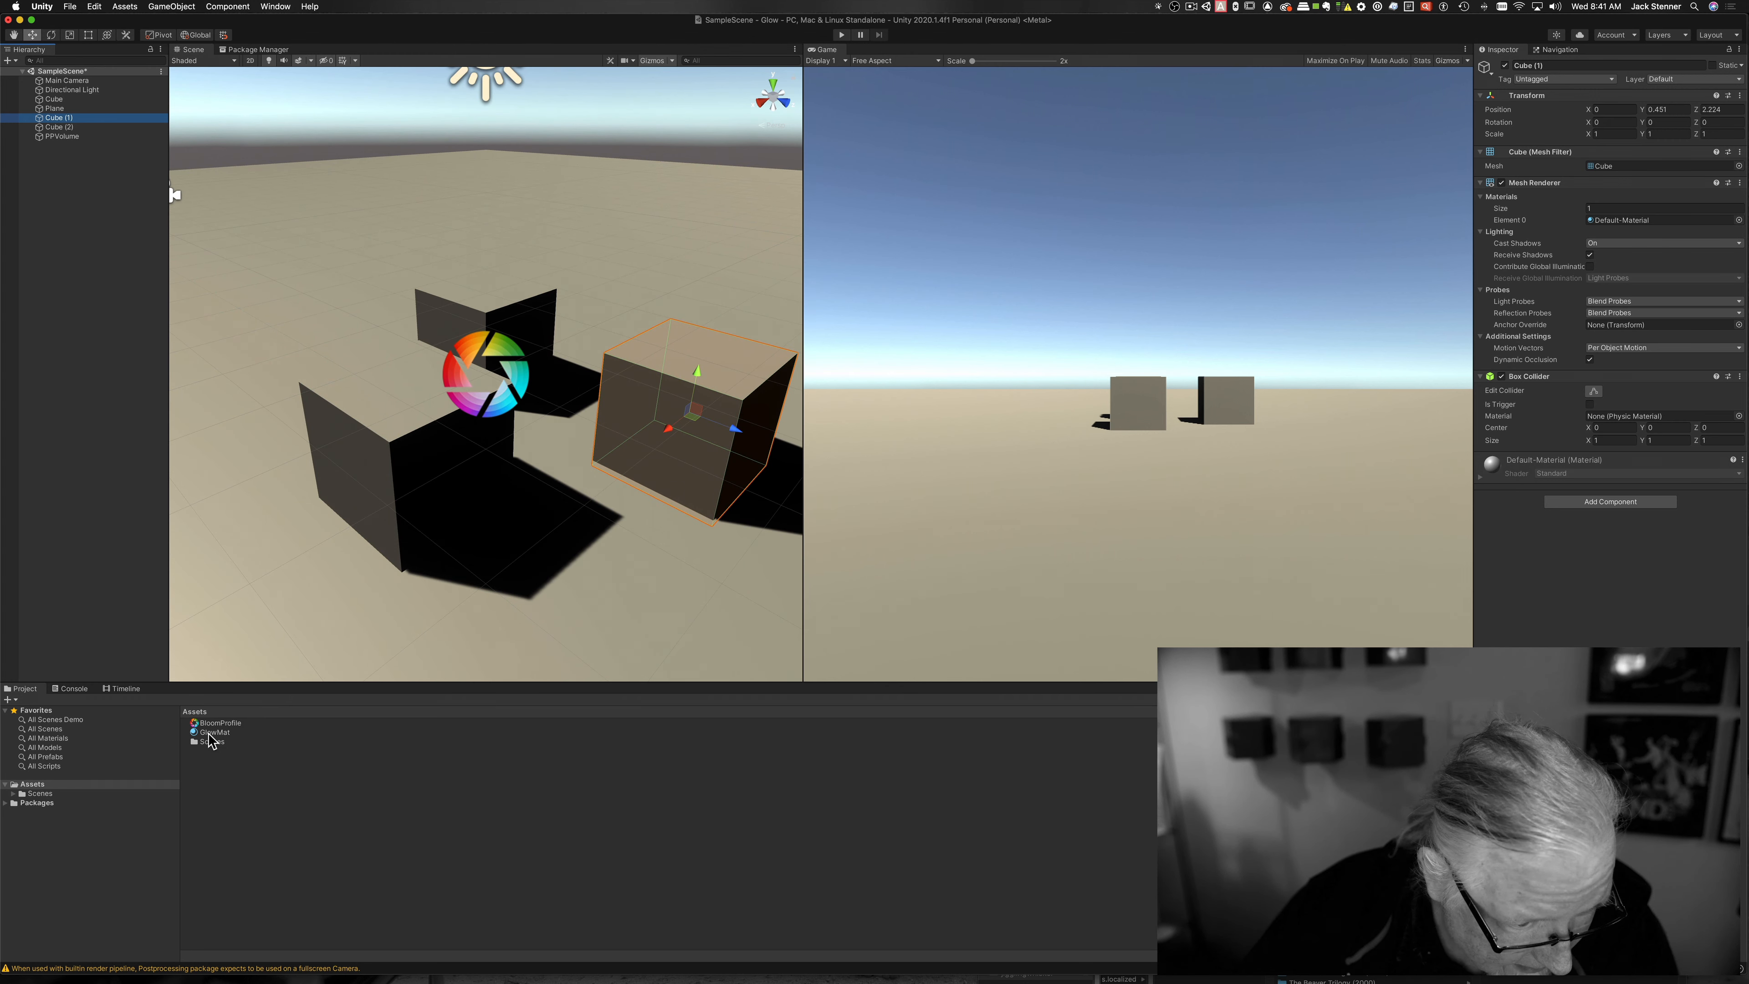
{"action": "left_click_drag", "start_coordinate": [211, 733], "coordinate": [404, 436]}
{"action": "left_click_drag", "start_coordinate": [208, 734], "coordinate": [455, 305]}
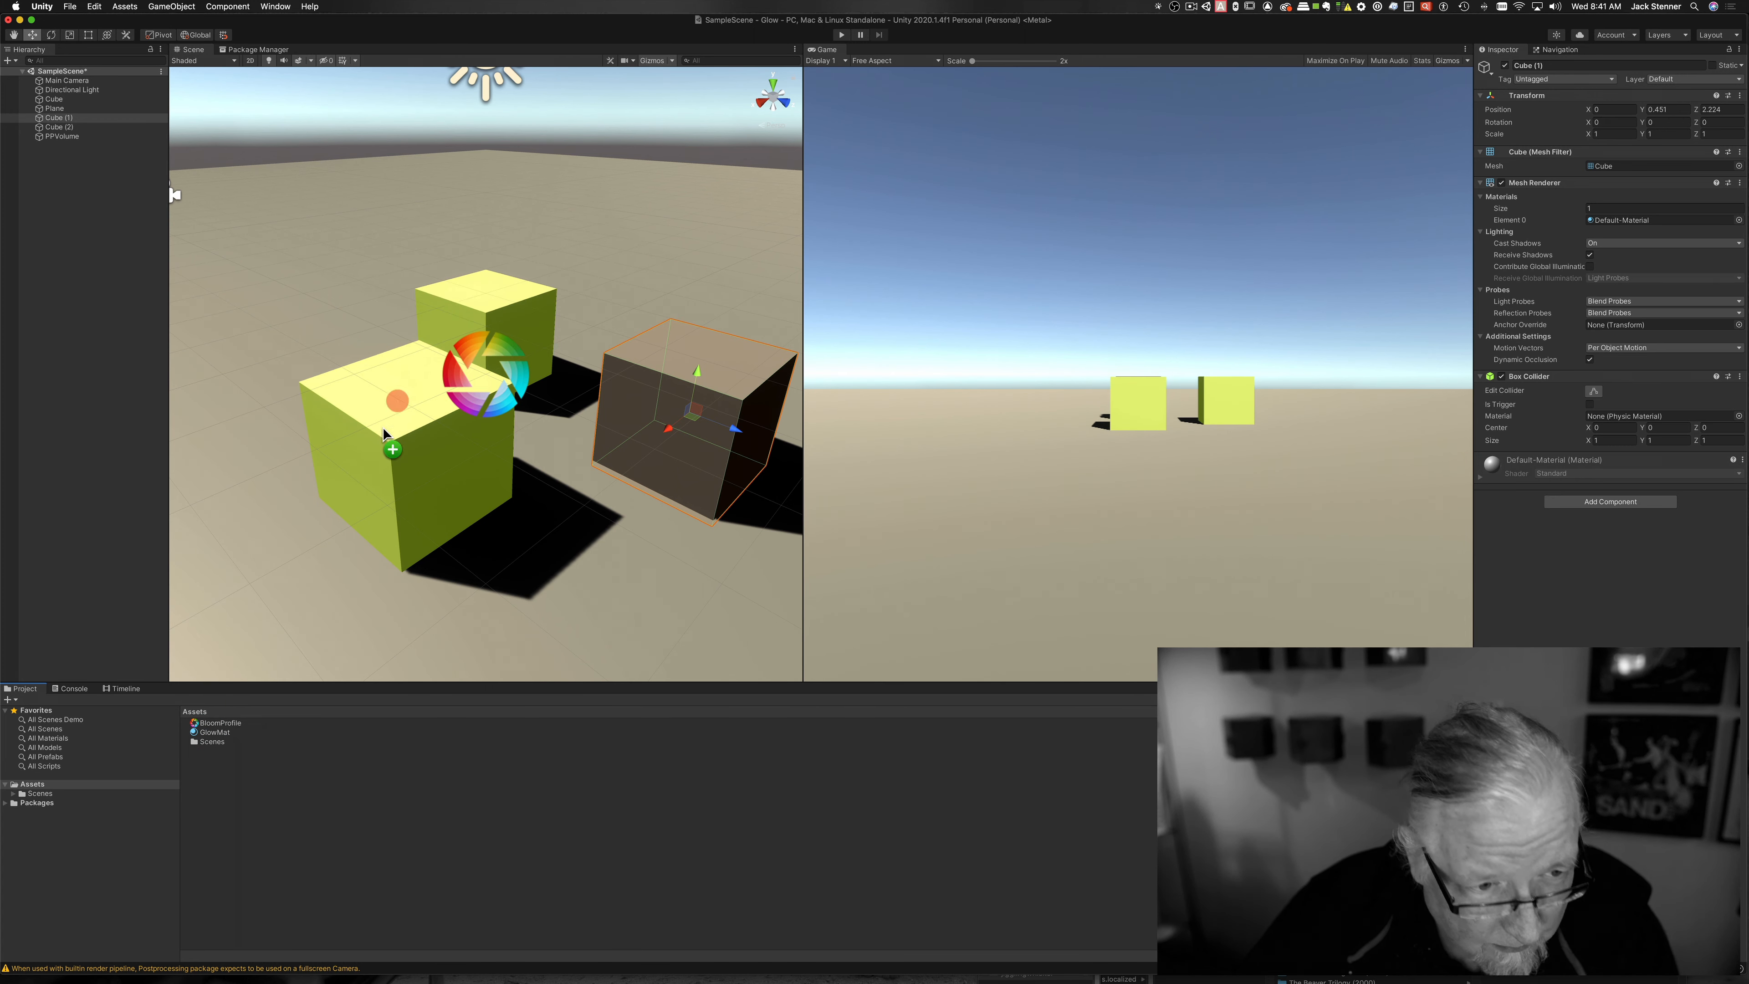
{"action": "left_click_drag", "start_coordinate": [213, 736], "coordinate": [647, 417]}
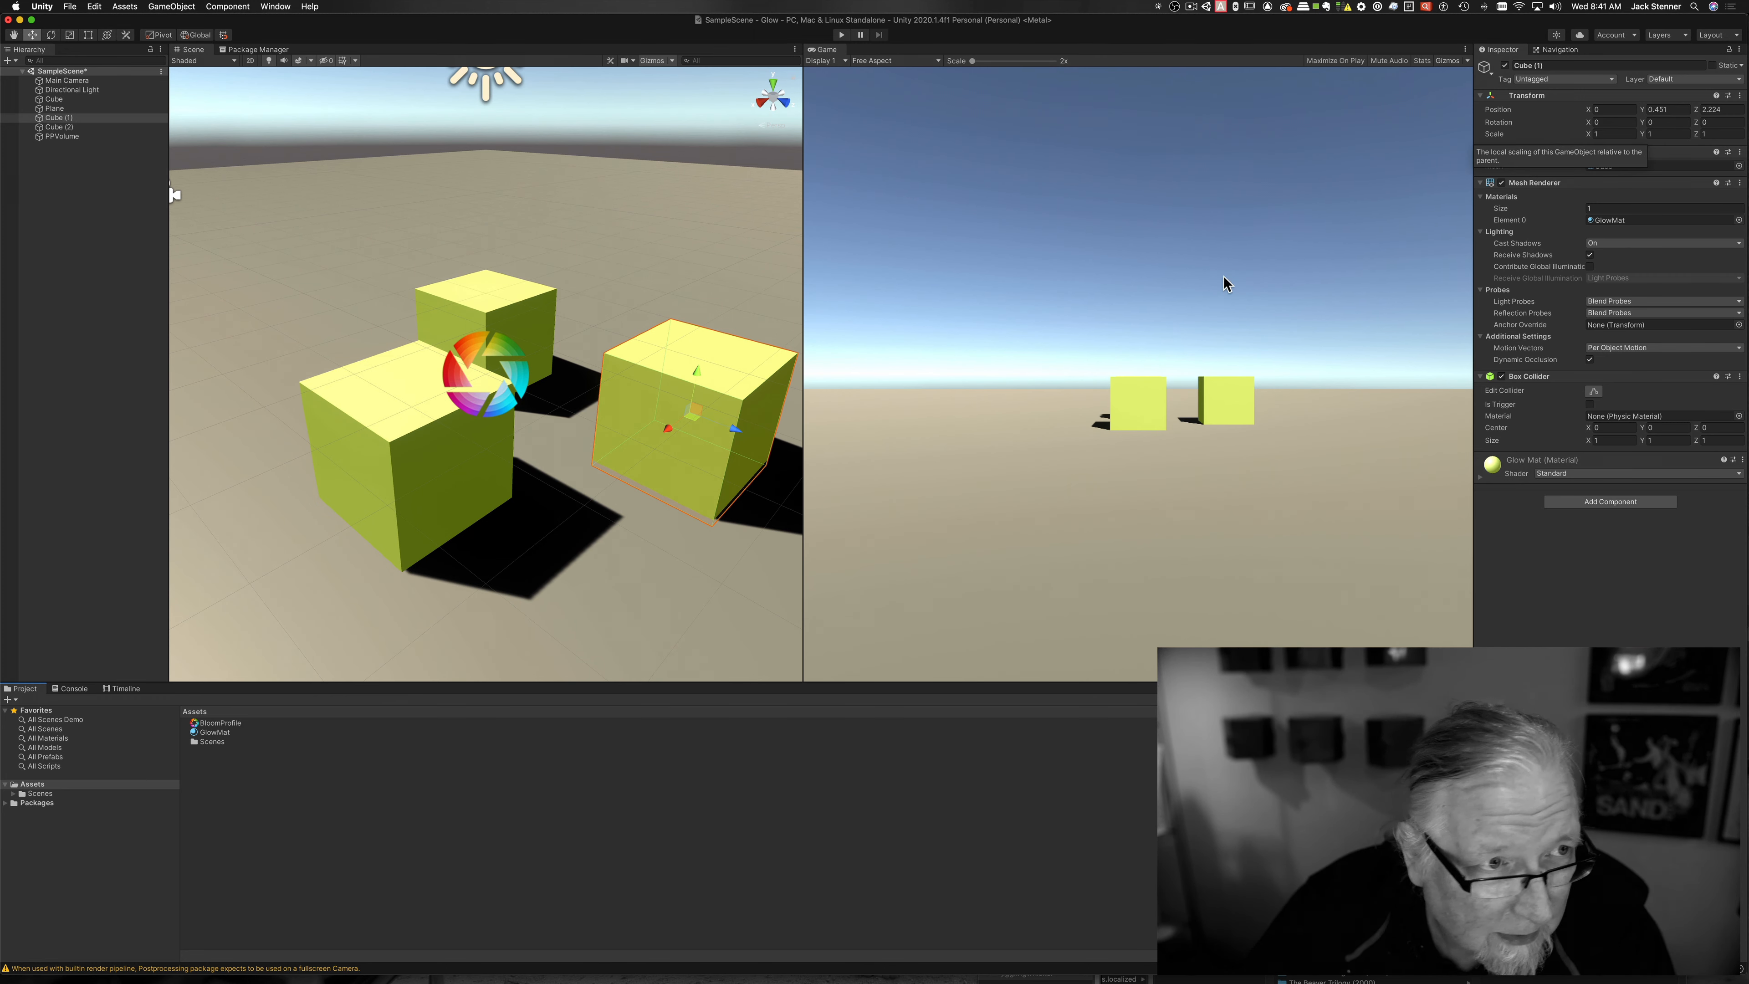
{"action": "left_click", "coordinate": [62, 137]}
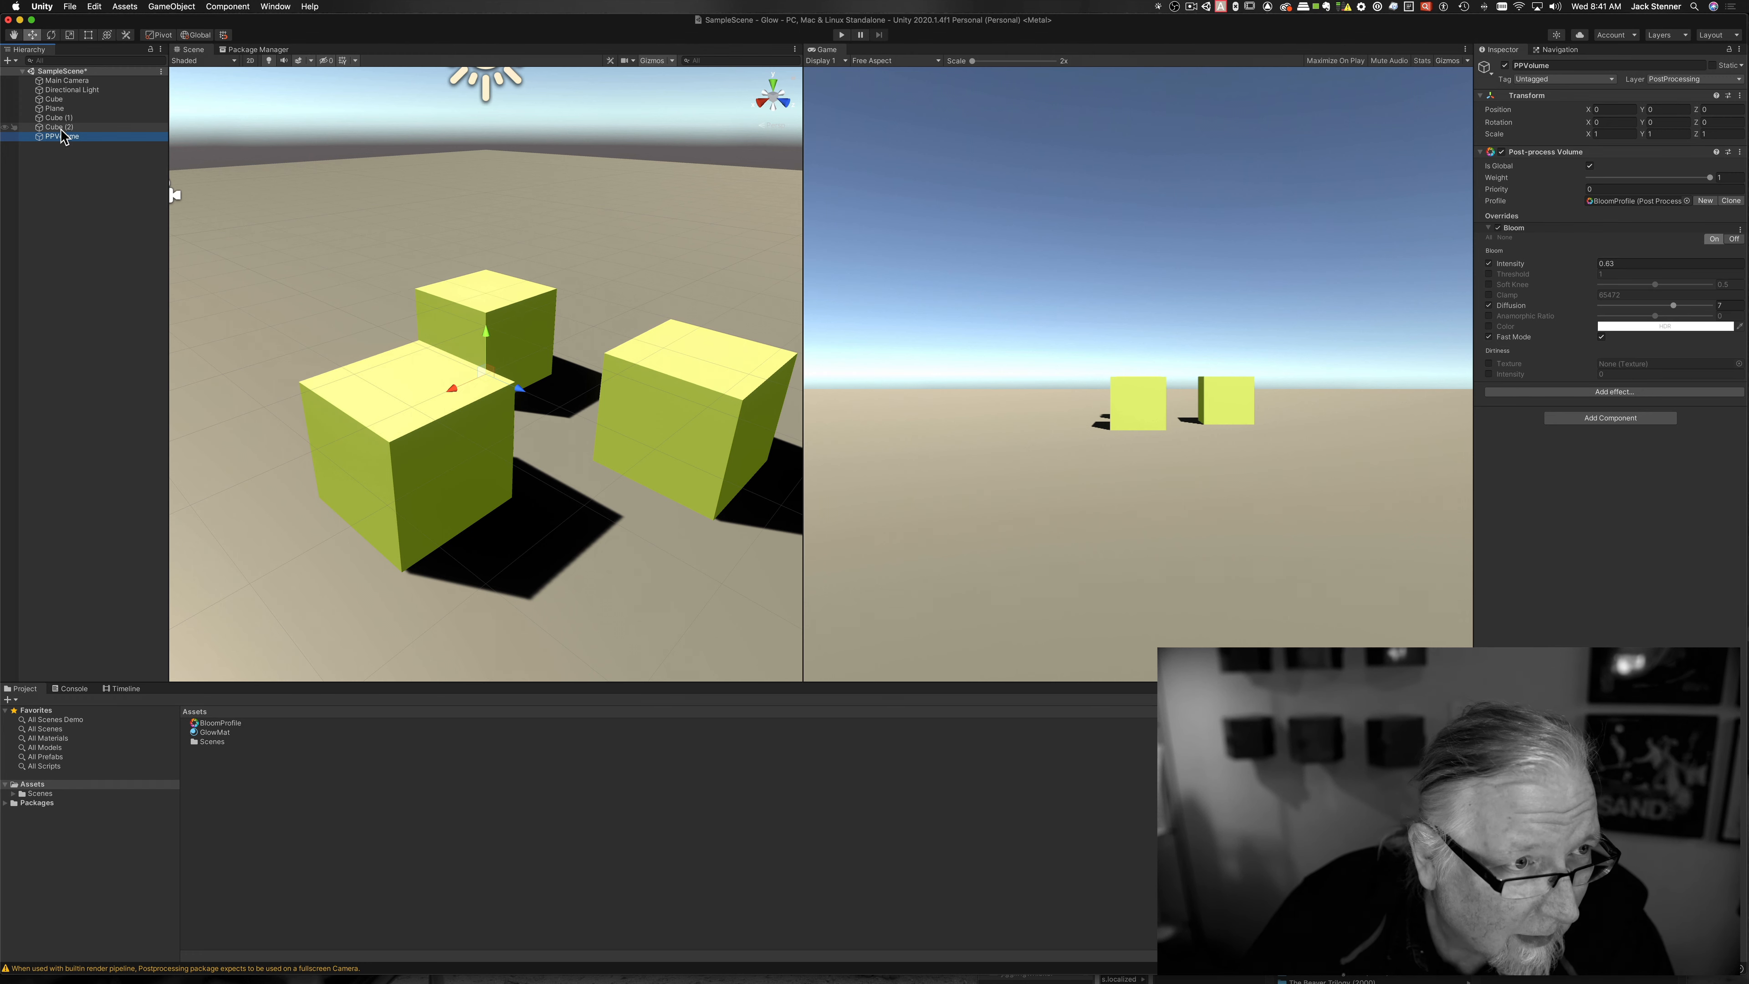
Step: Check the Main Camera's Post-process Layer and save SampleScene with Cmd+S
{"action": "left_click", "coordinate": [64, 81]}
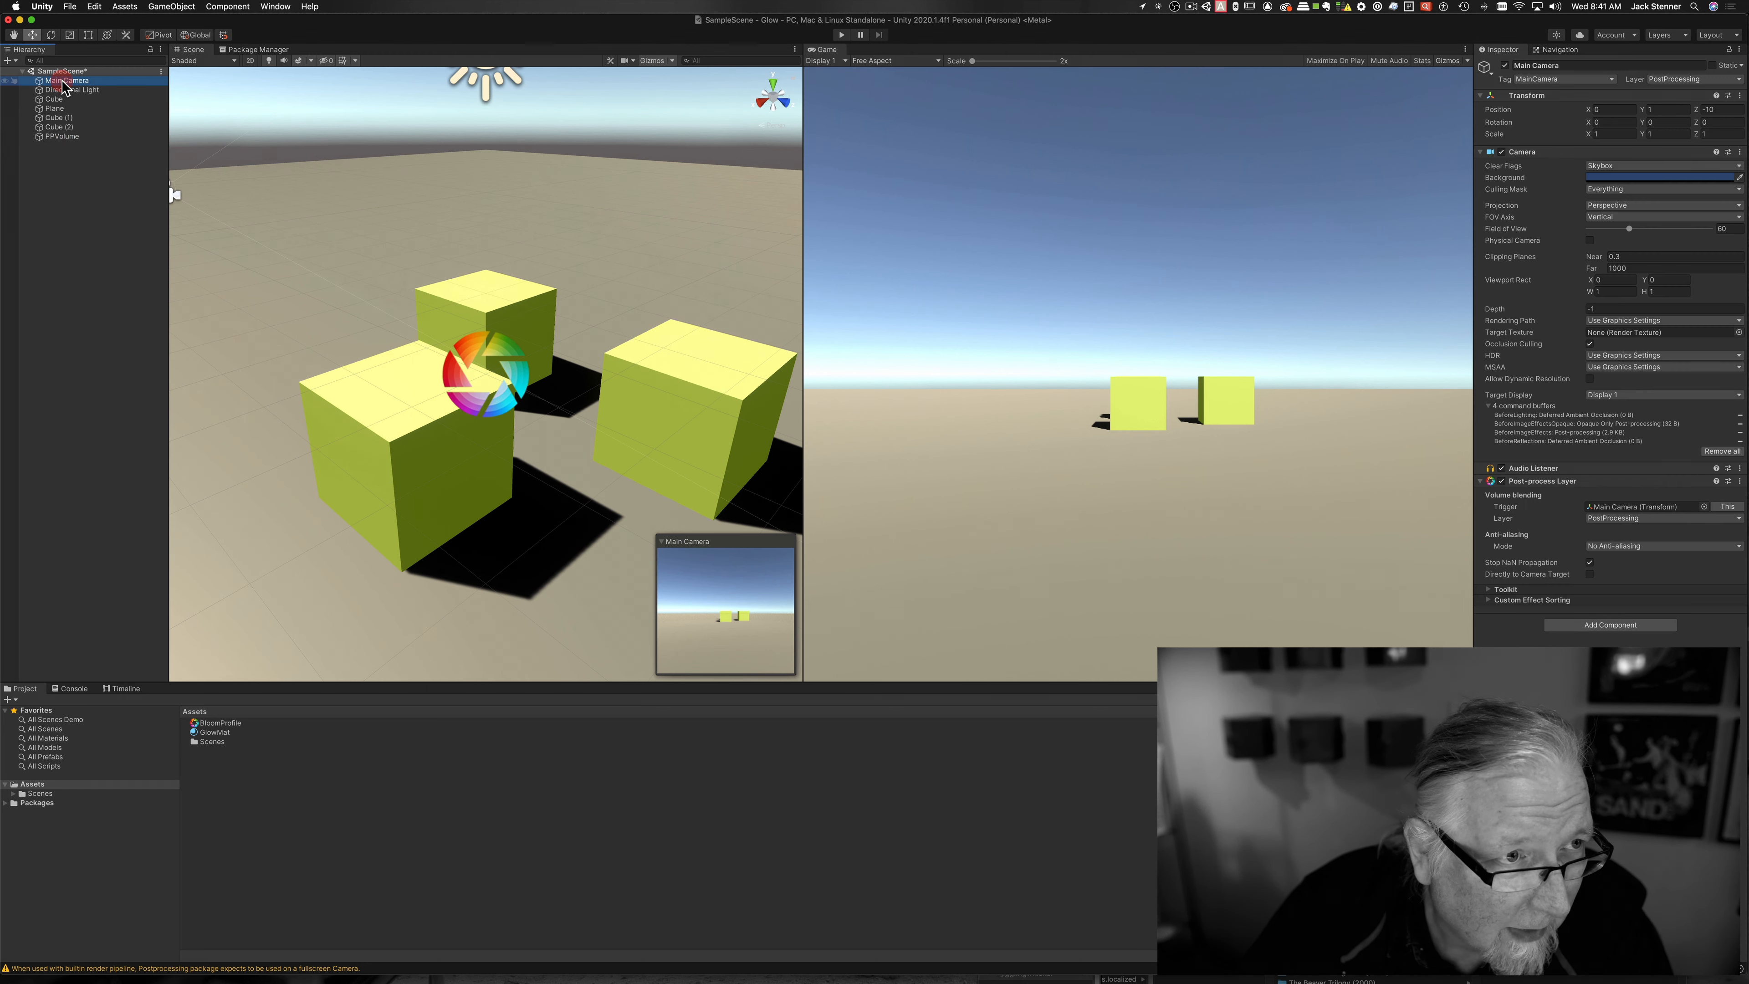
{"action": "key", "text": "super+s"}
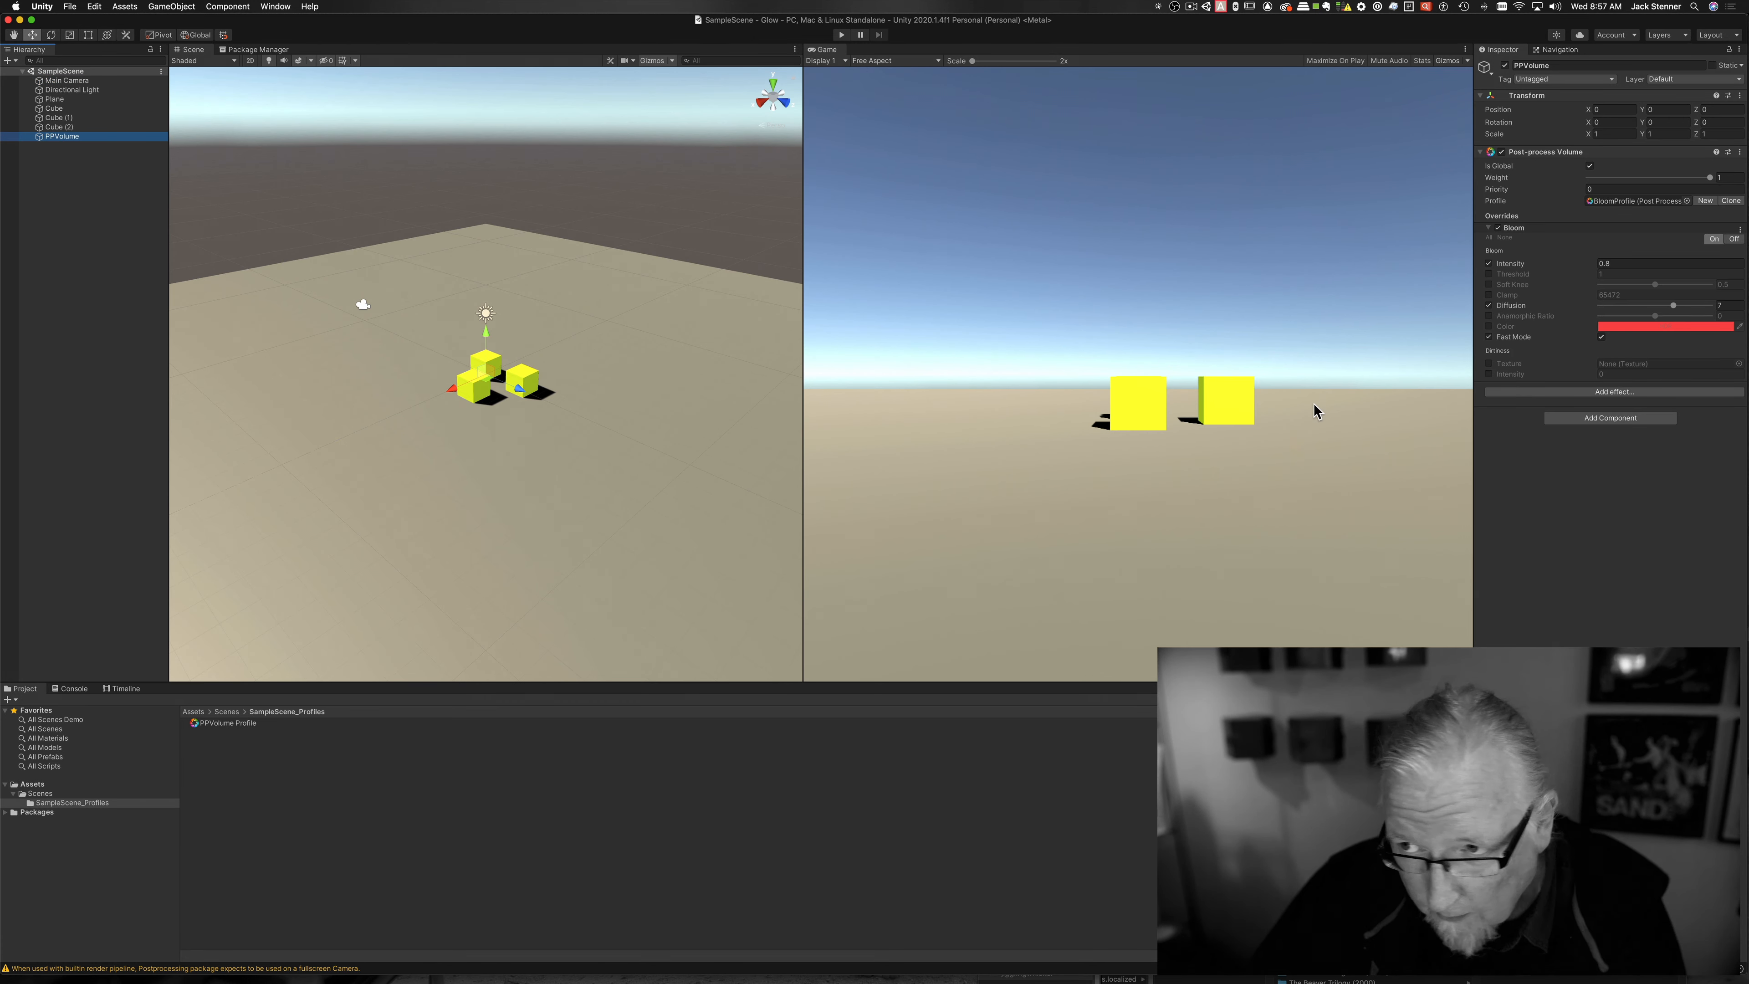
{"action": "left_click", "coordinate": [77, 137]}
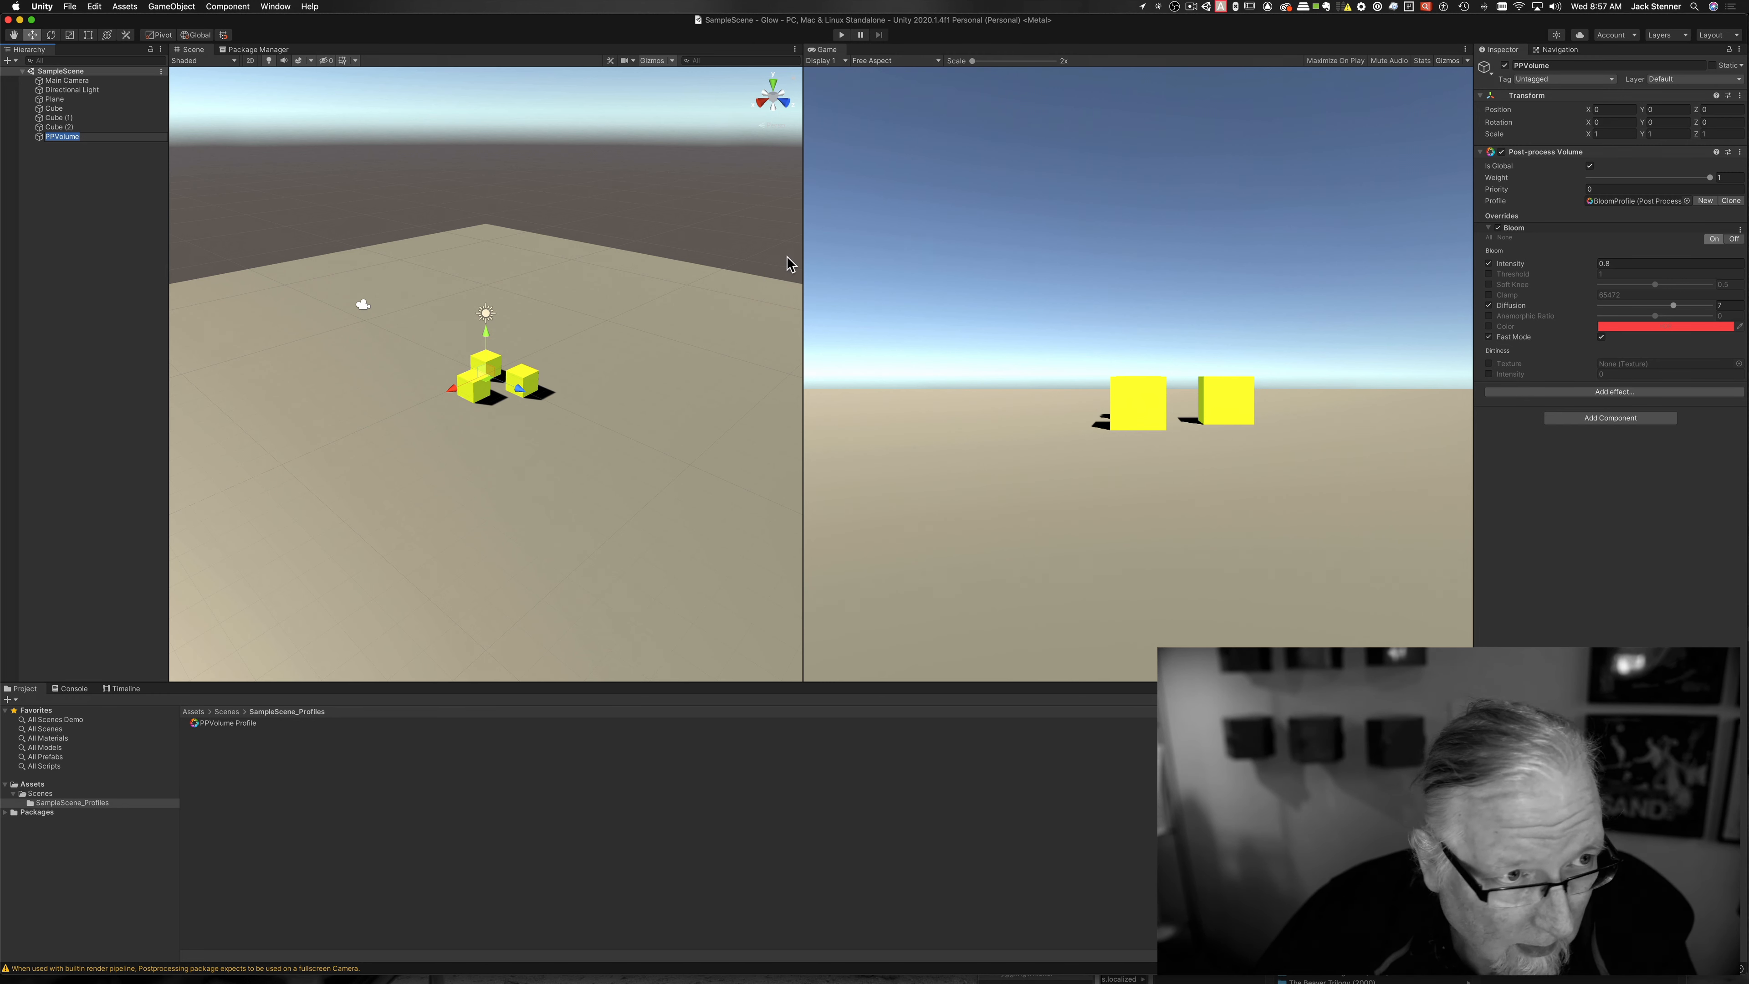
{"action": "left_click", "coordinate": [62, 109]}
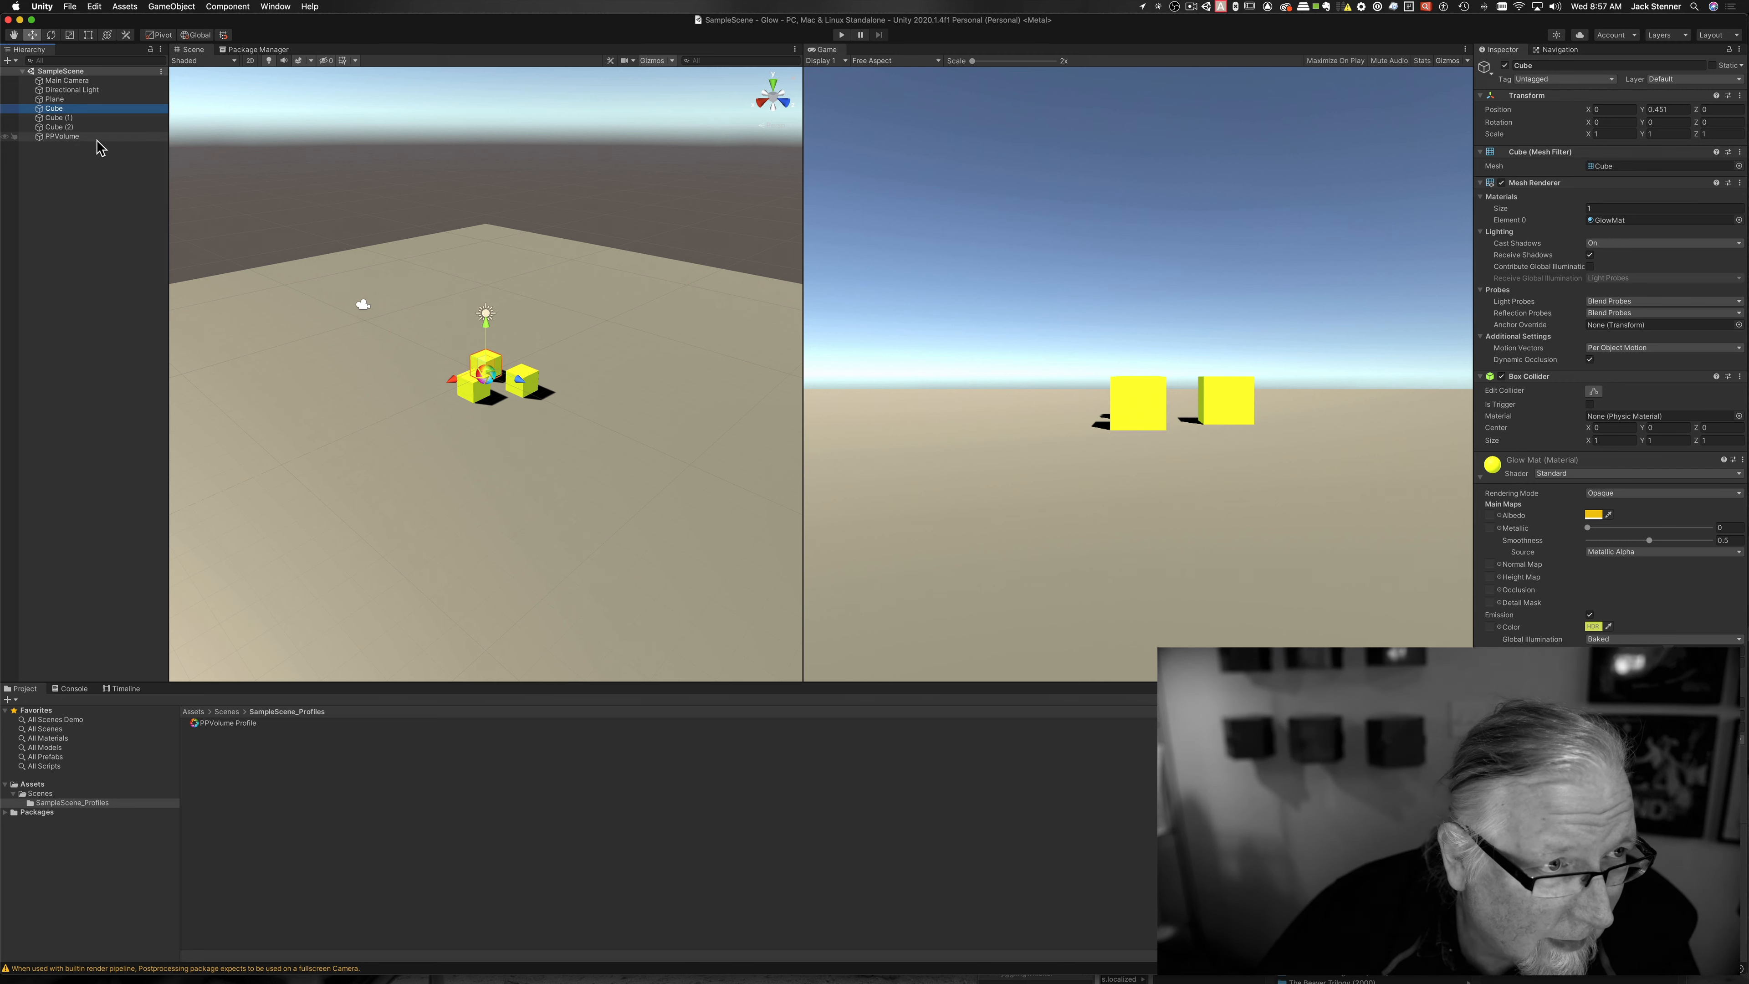
{"action": "left_click", "coordinate": [74, 81]}
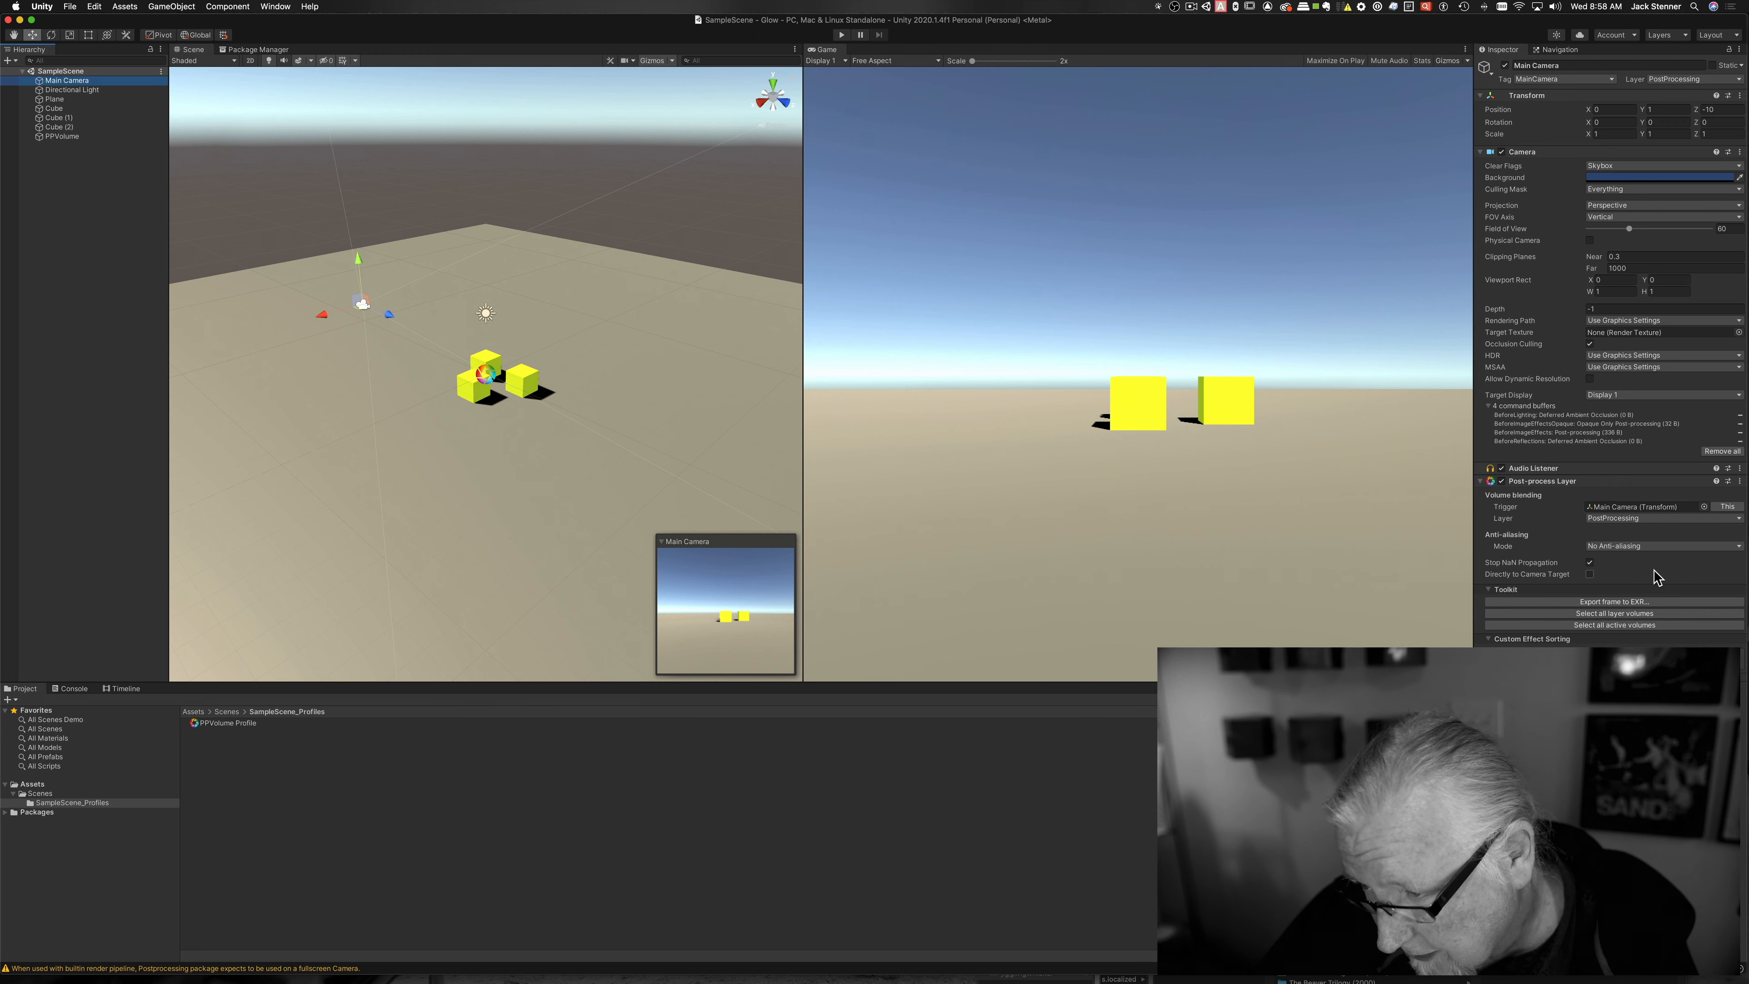
{"action": "key", "text": "super+3"}
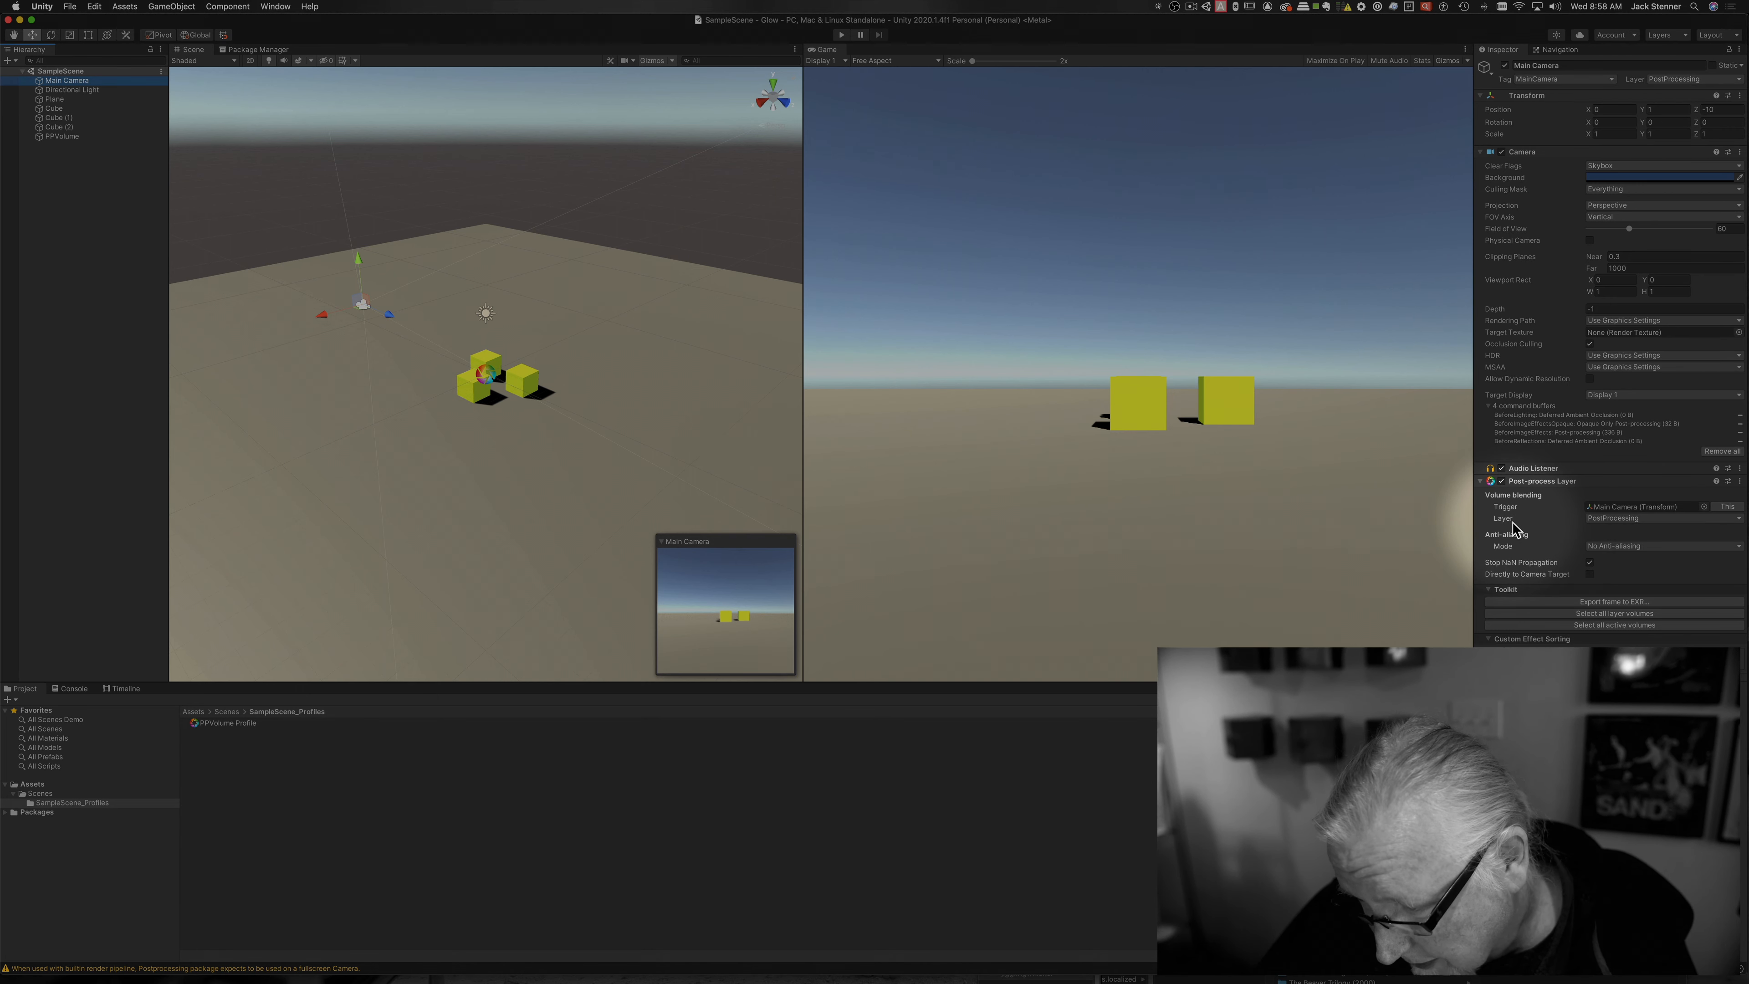
{"action": "key", "text": "super+3"}
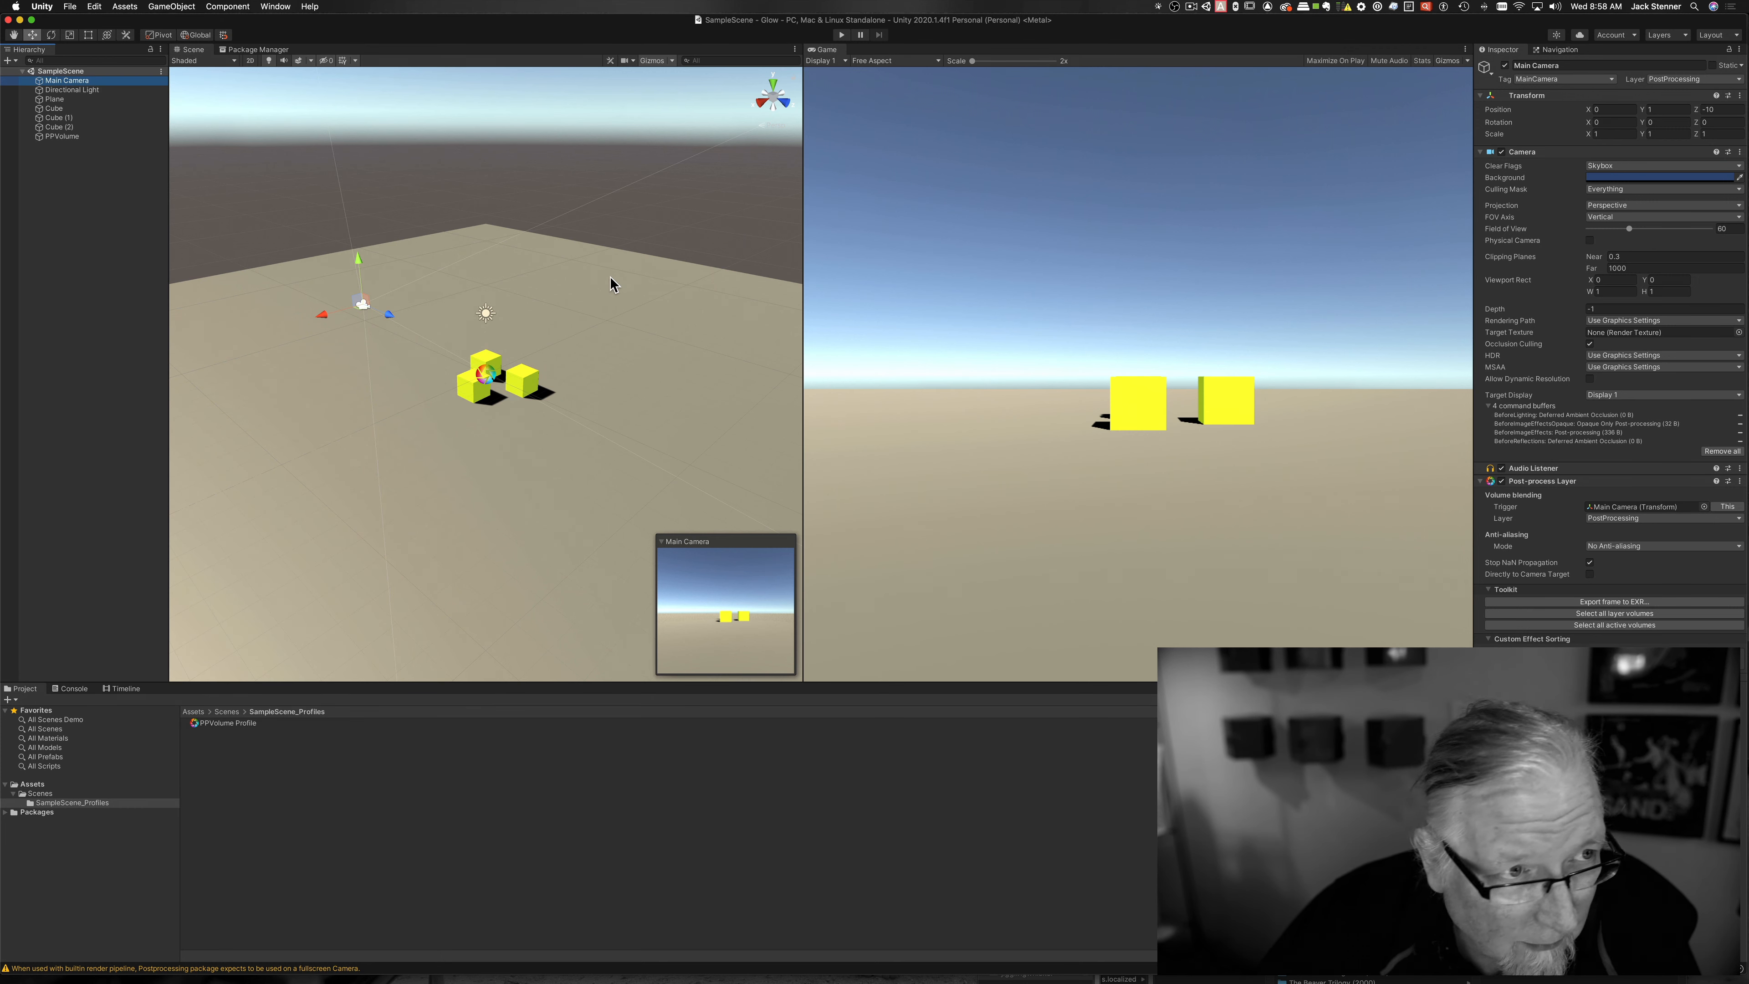
{"action": "left_click", "coordinate": [59, 137]}
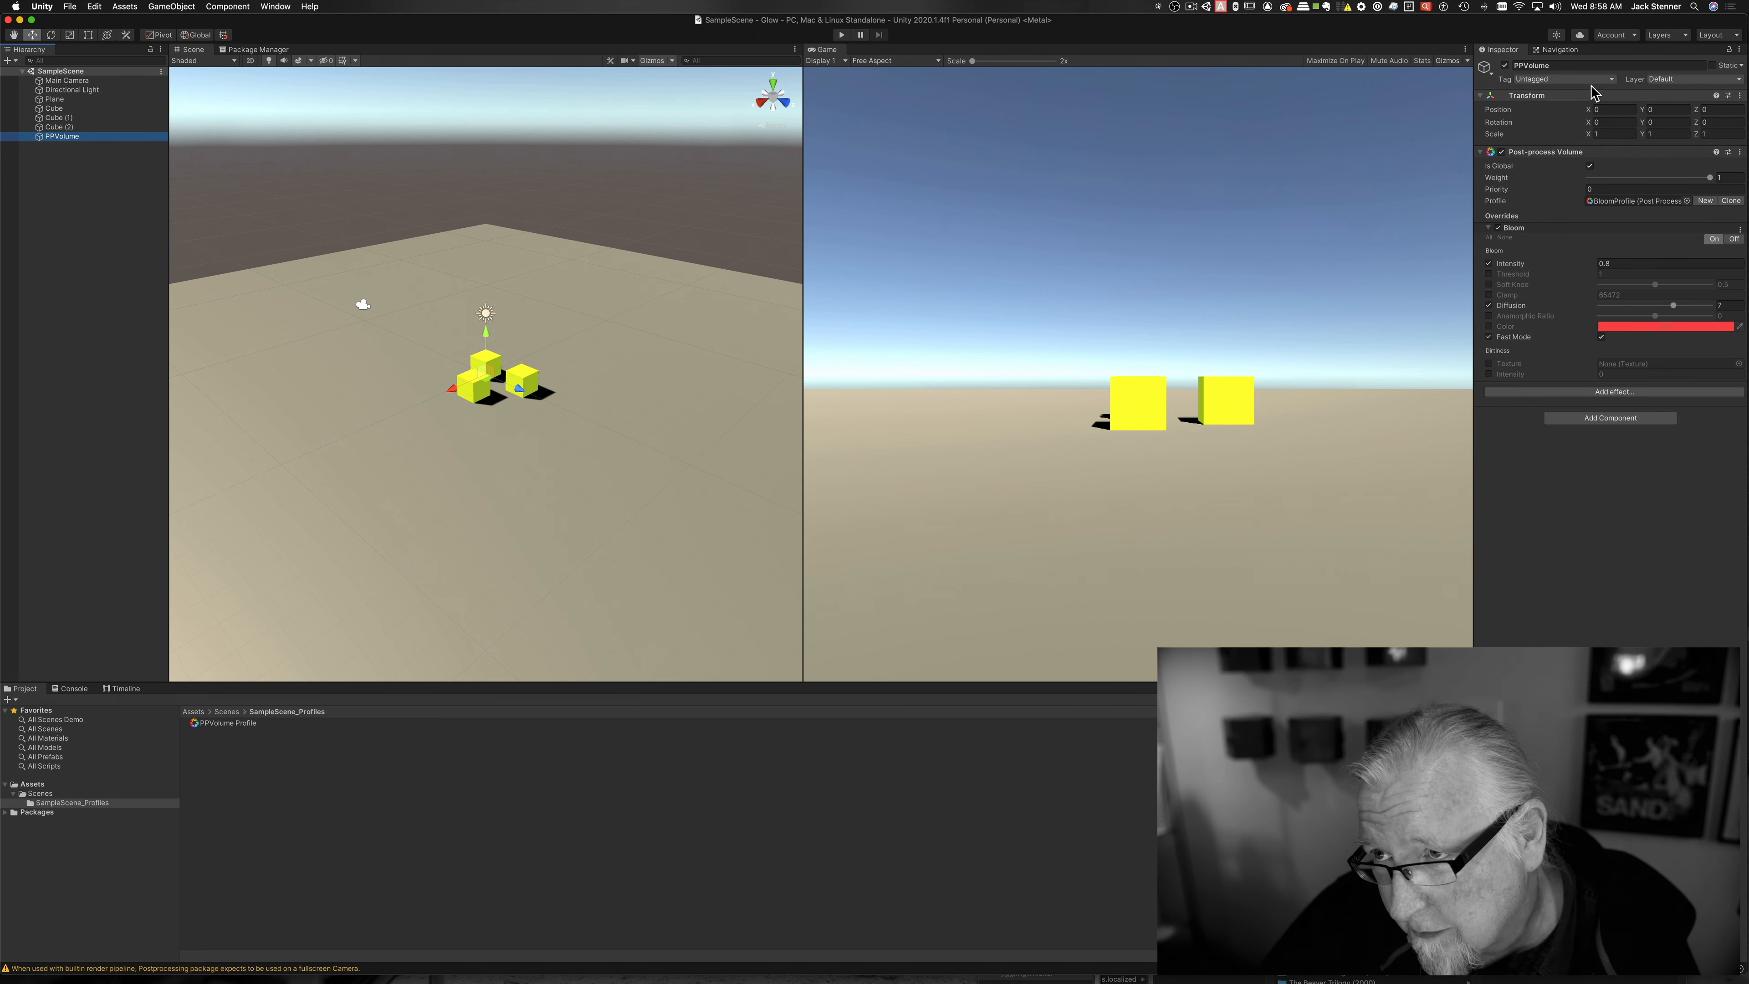
Step: Assign PPVolume to the 8: PostProcessing layer
{"action": "key", "text": "super+3"}
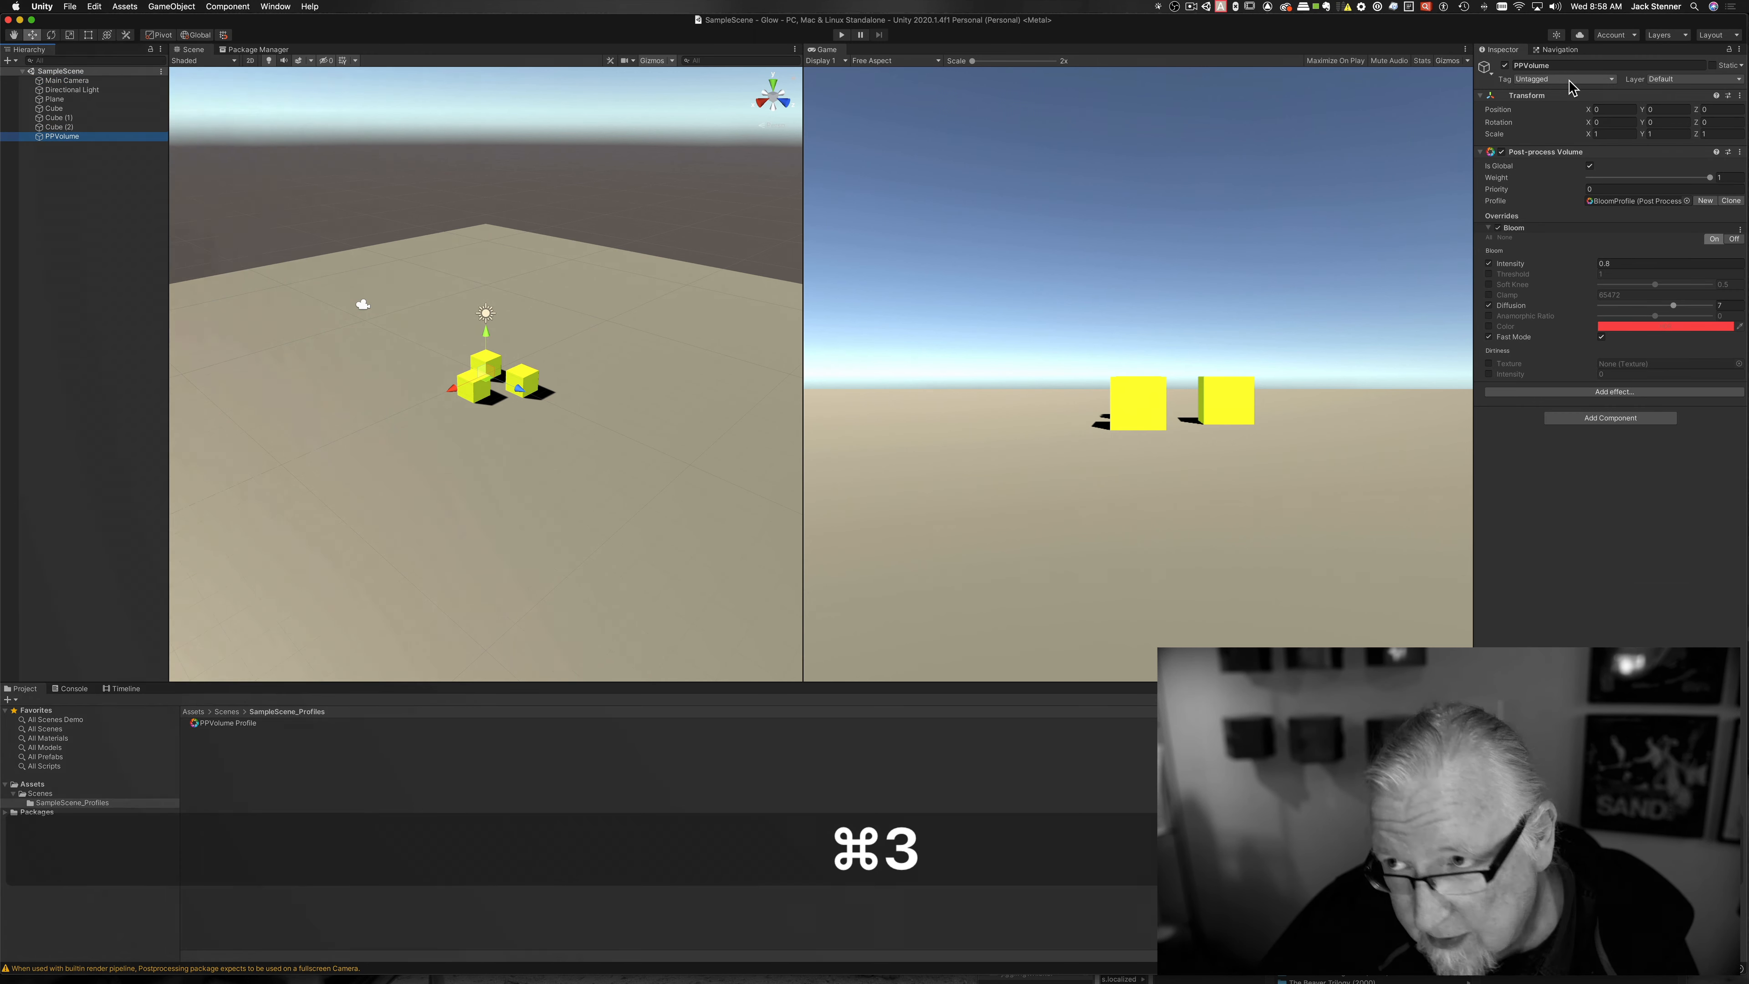
{"action": "left_click", "coordinate": [1677, 80]}
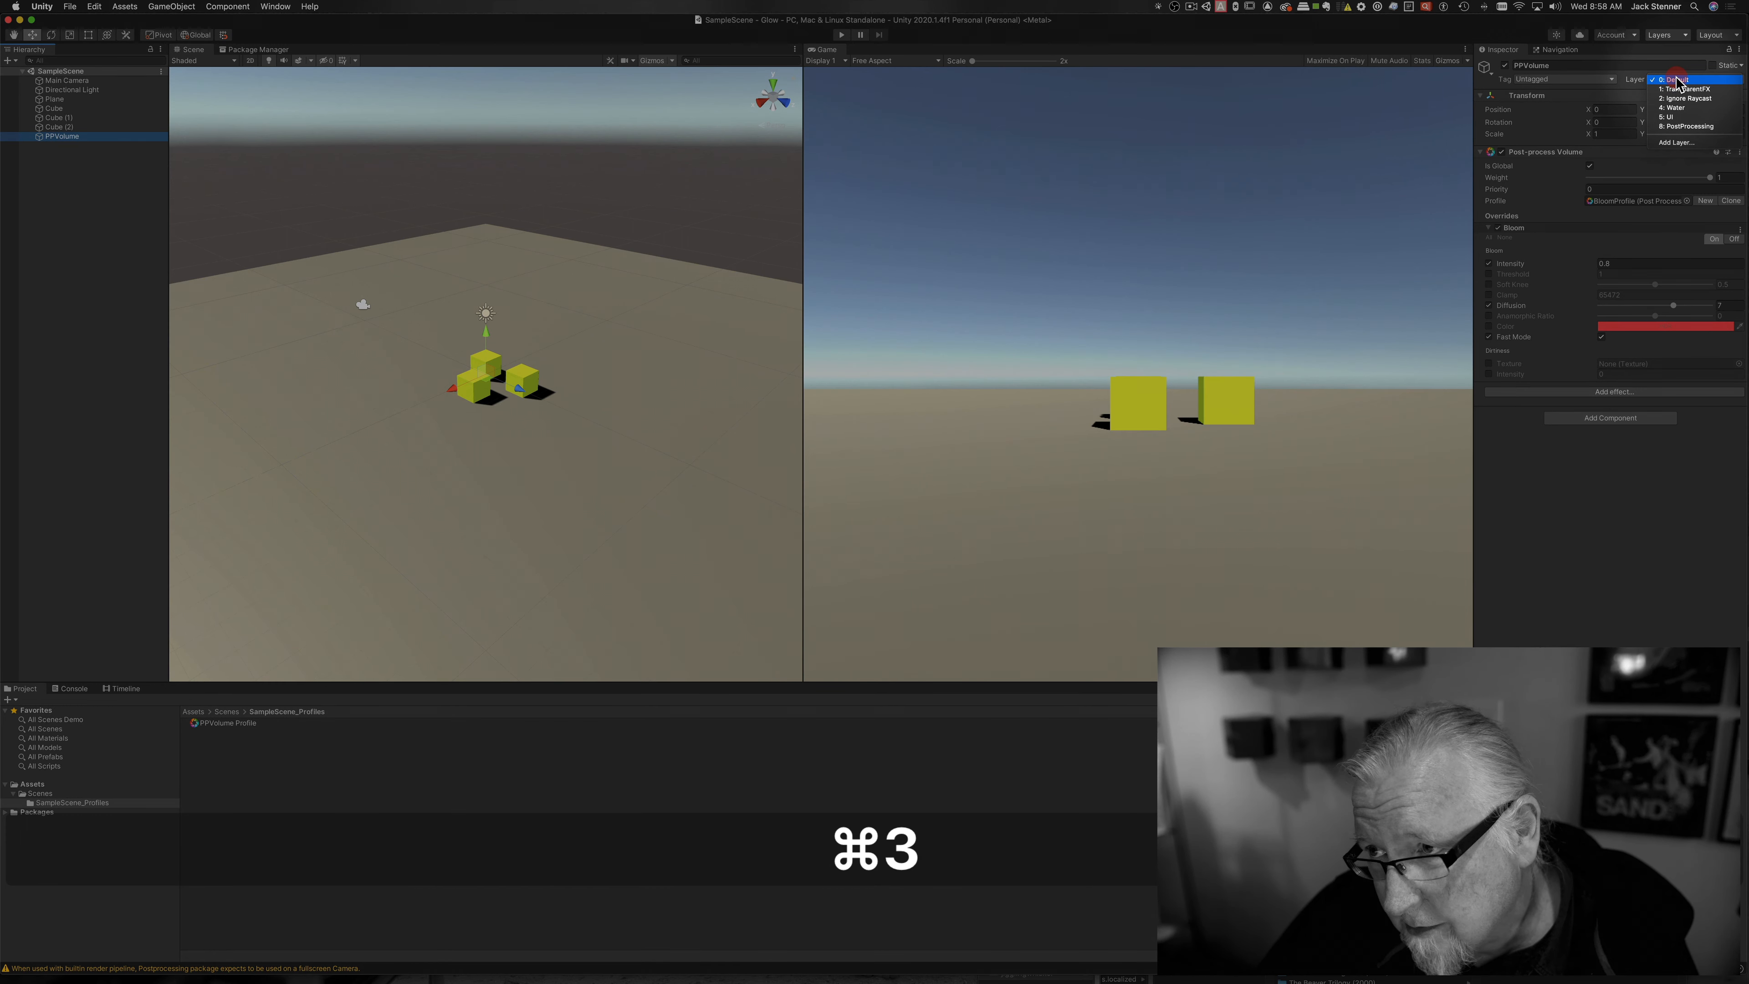
{"action": "left_click", "coordinate": [1682, 126]}
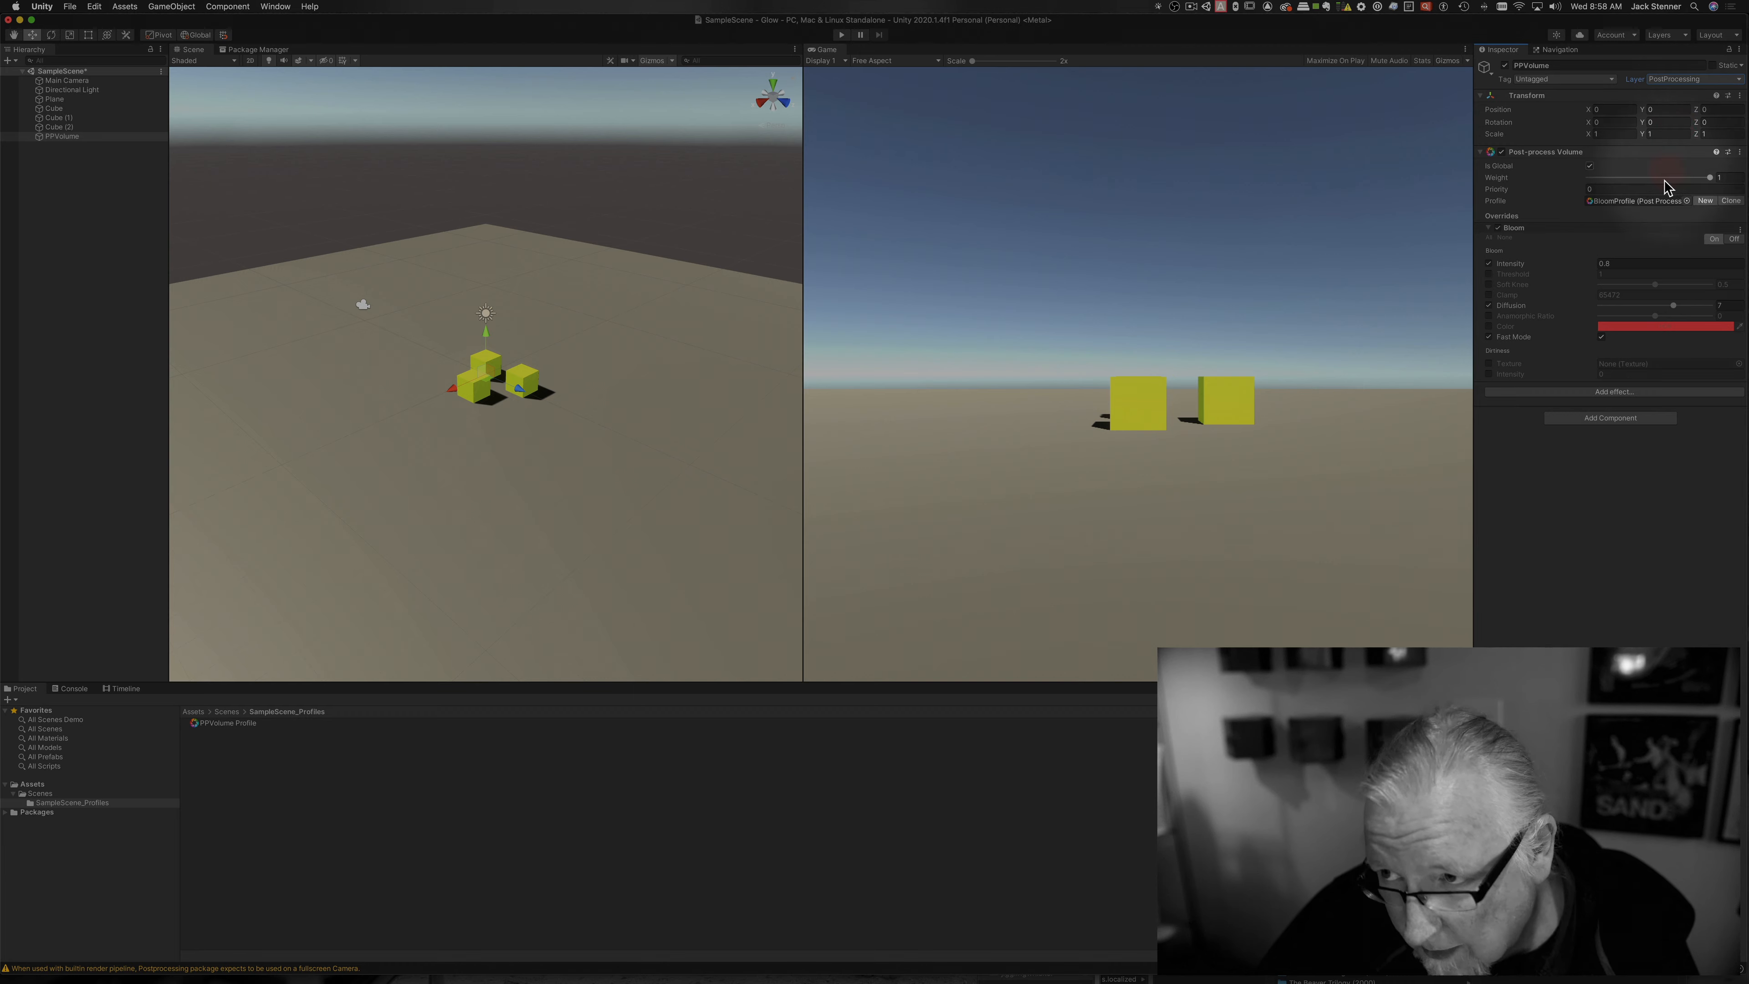
{"action": "key", "text": "super+3"}
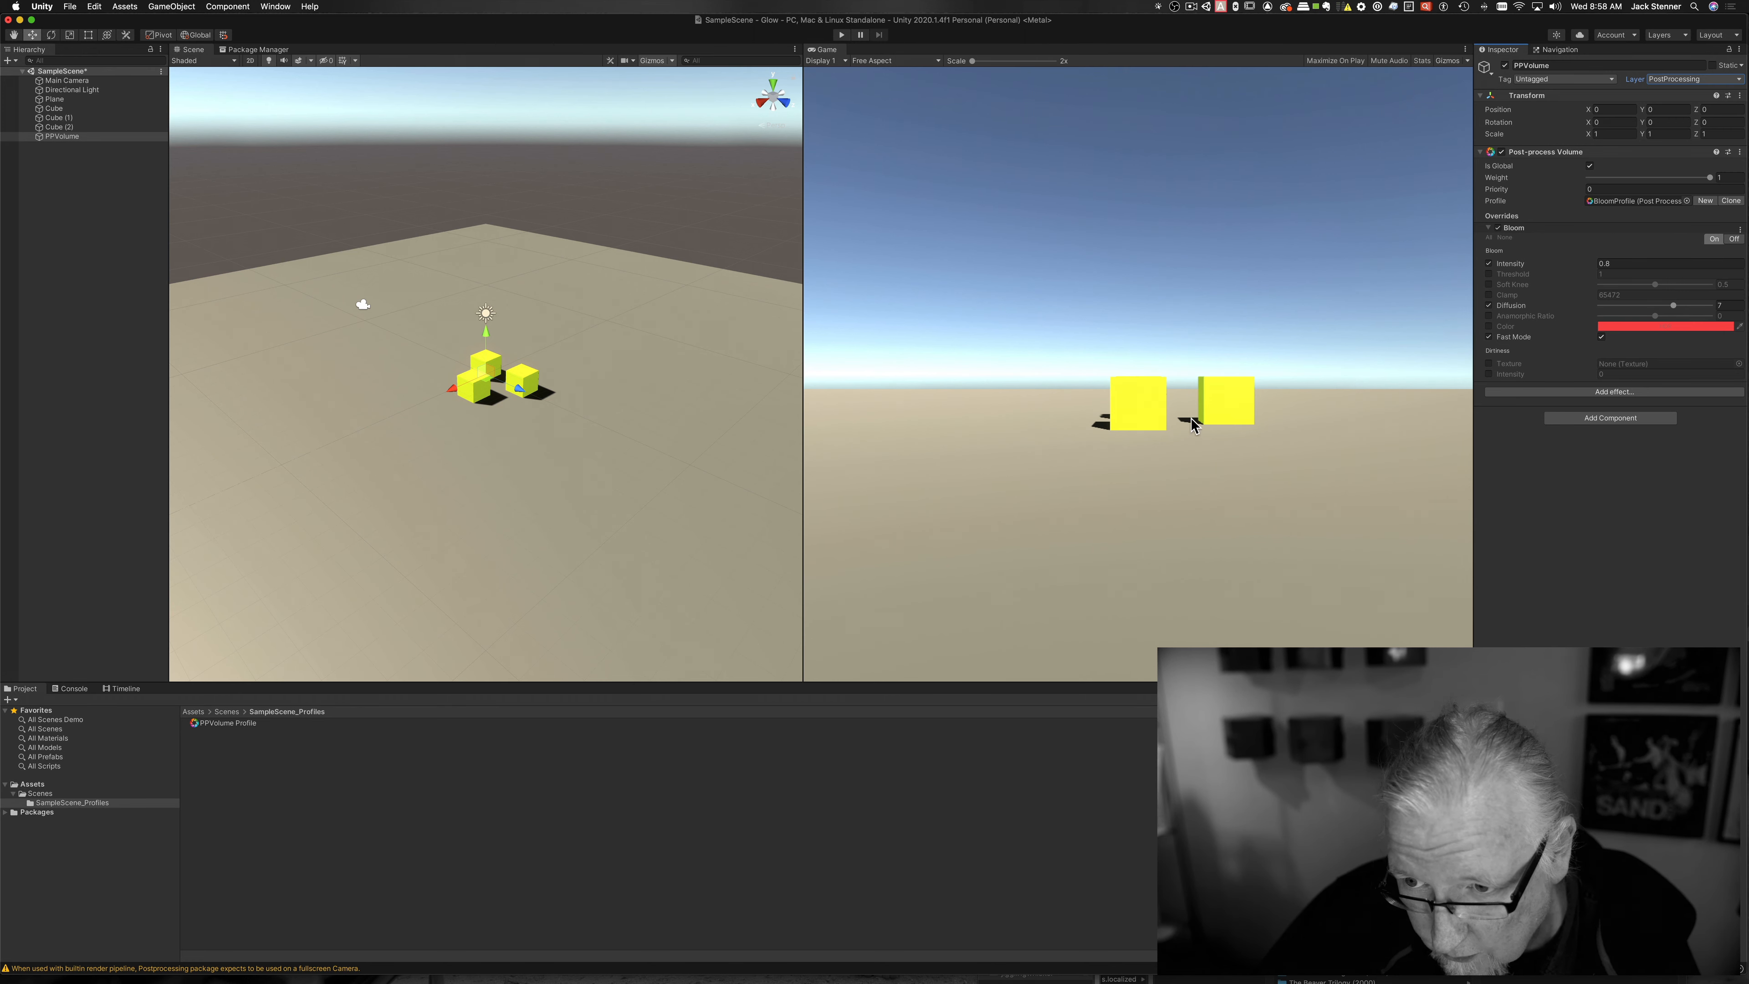
{"action": "key", "text": "super+3"}
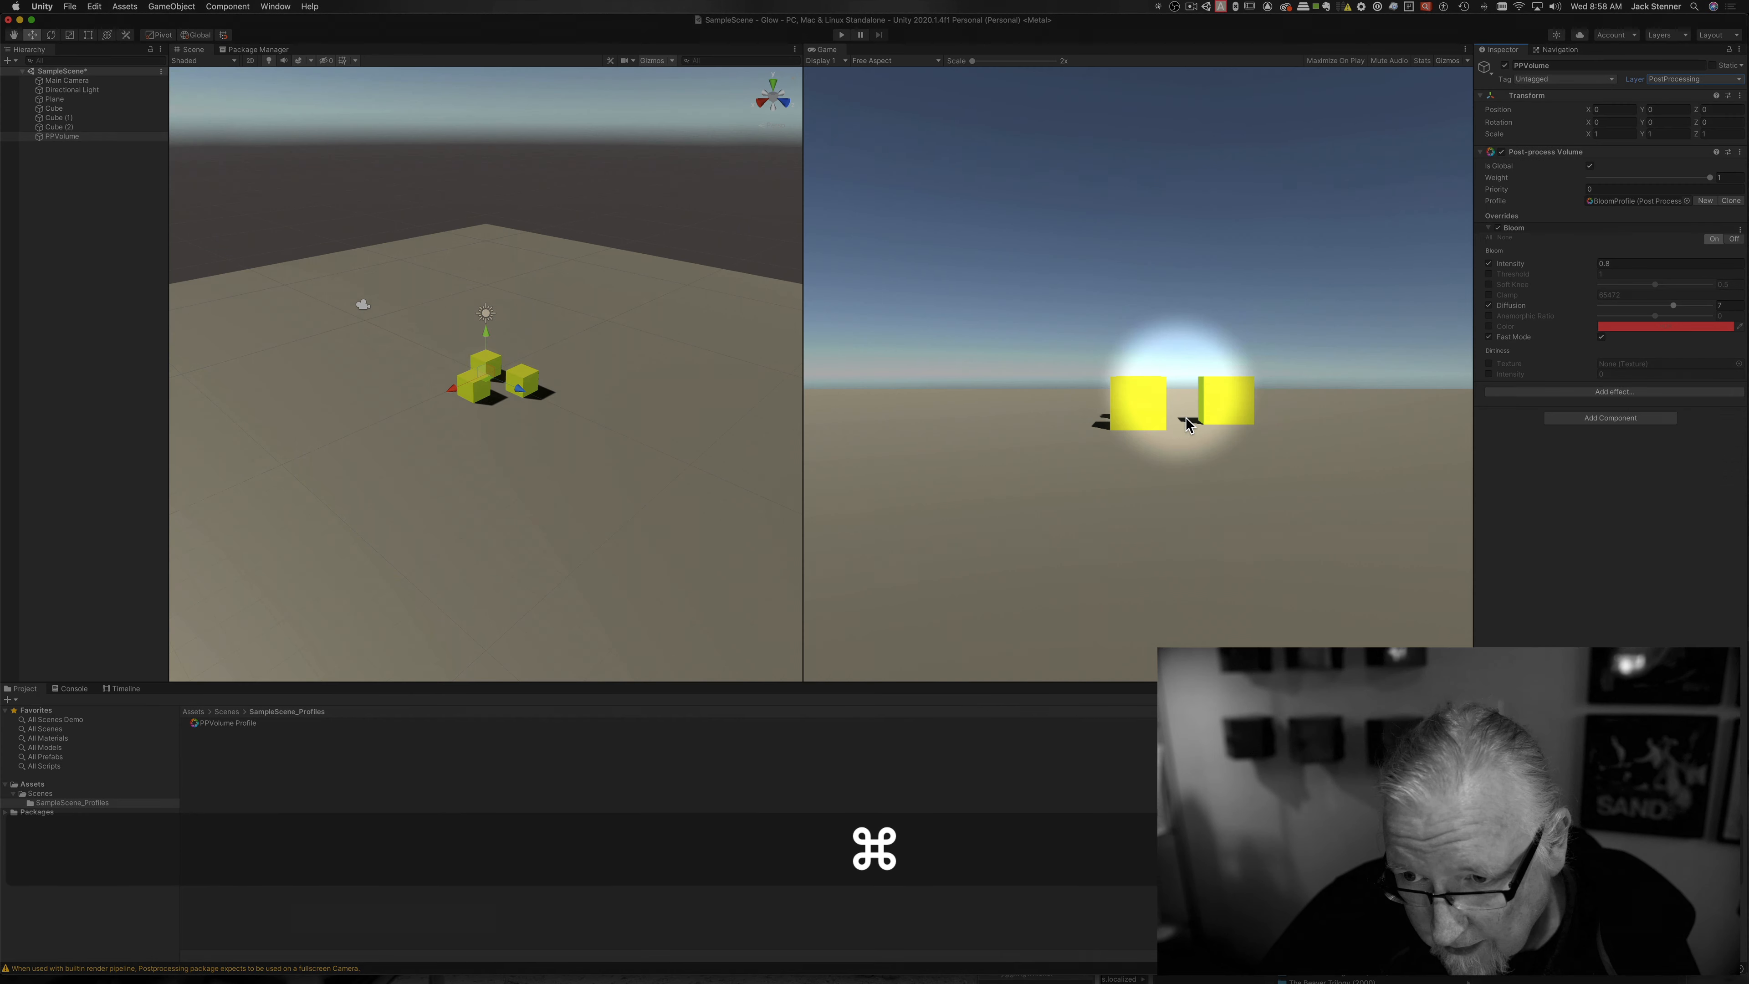
Step: Select Cube (2) and bring GlowMat's emission colour picker over the game view
{"action": "left_click", "coordinate": [55, 127]}
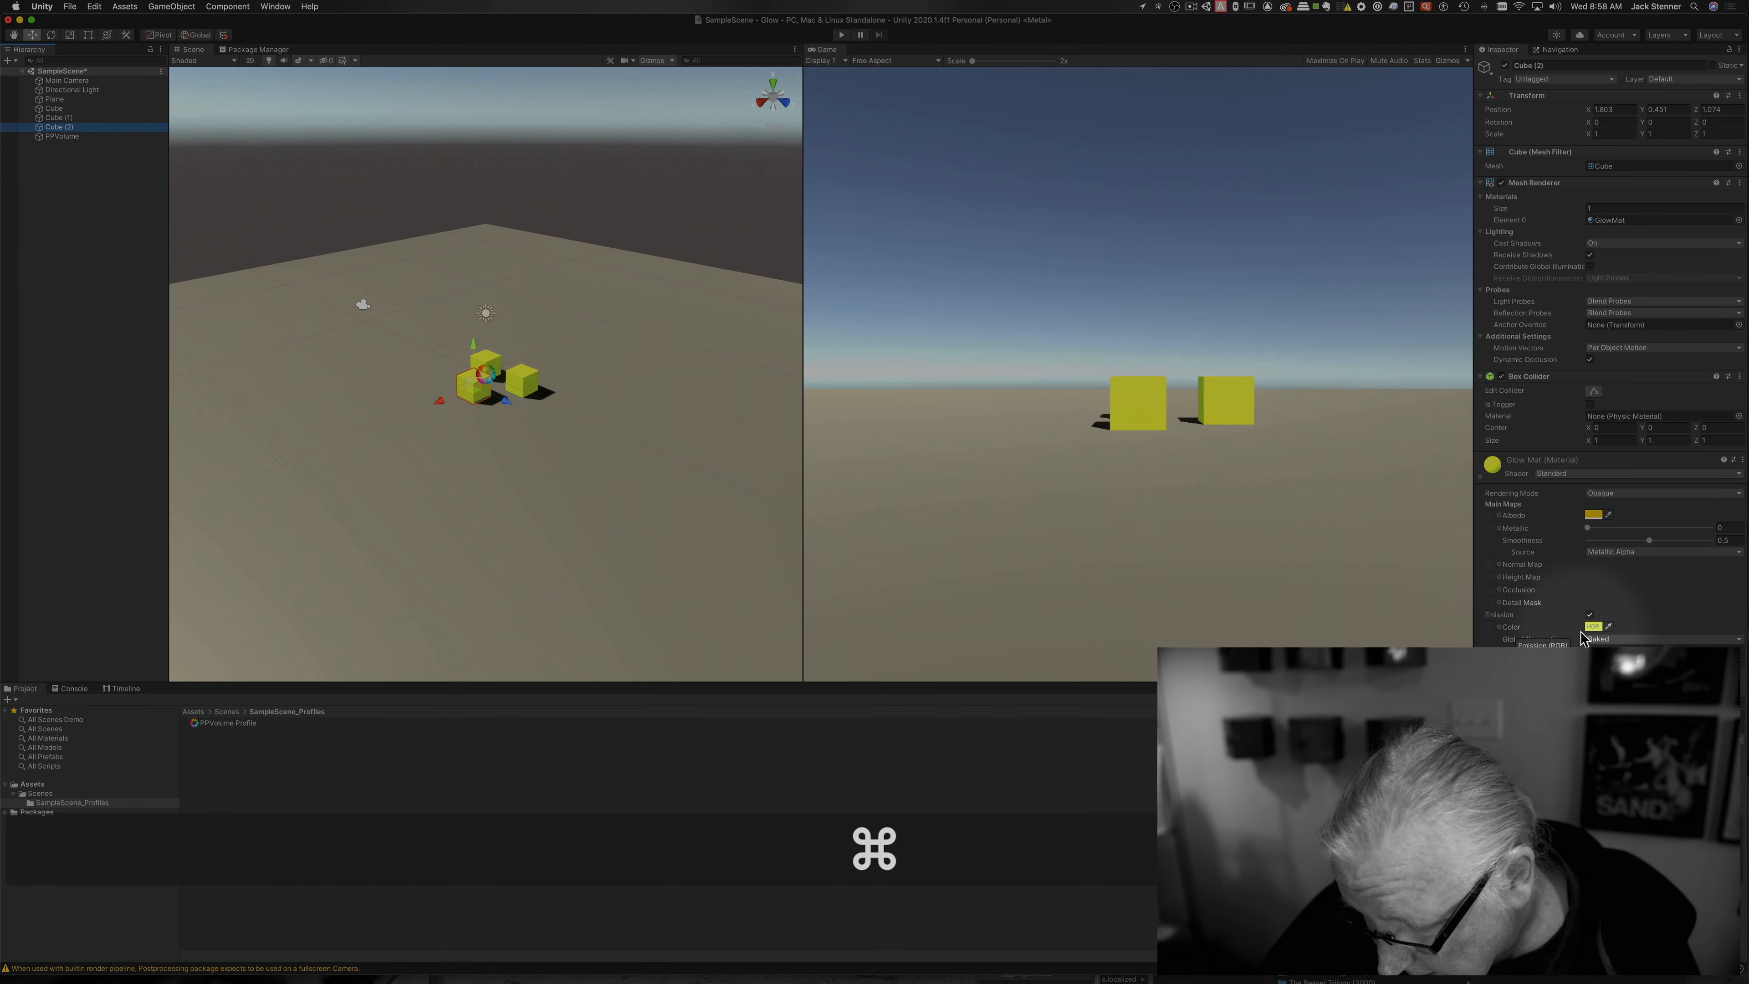
{"action": "left_click", "coordinate": [1591, 627]}
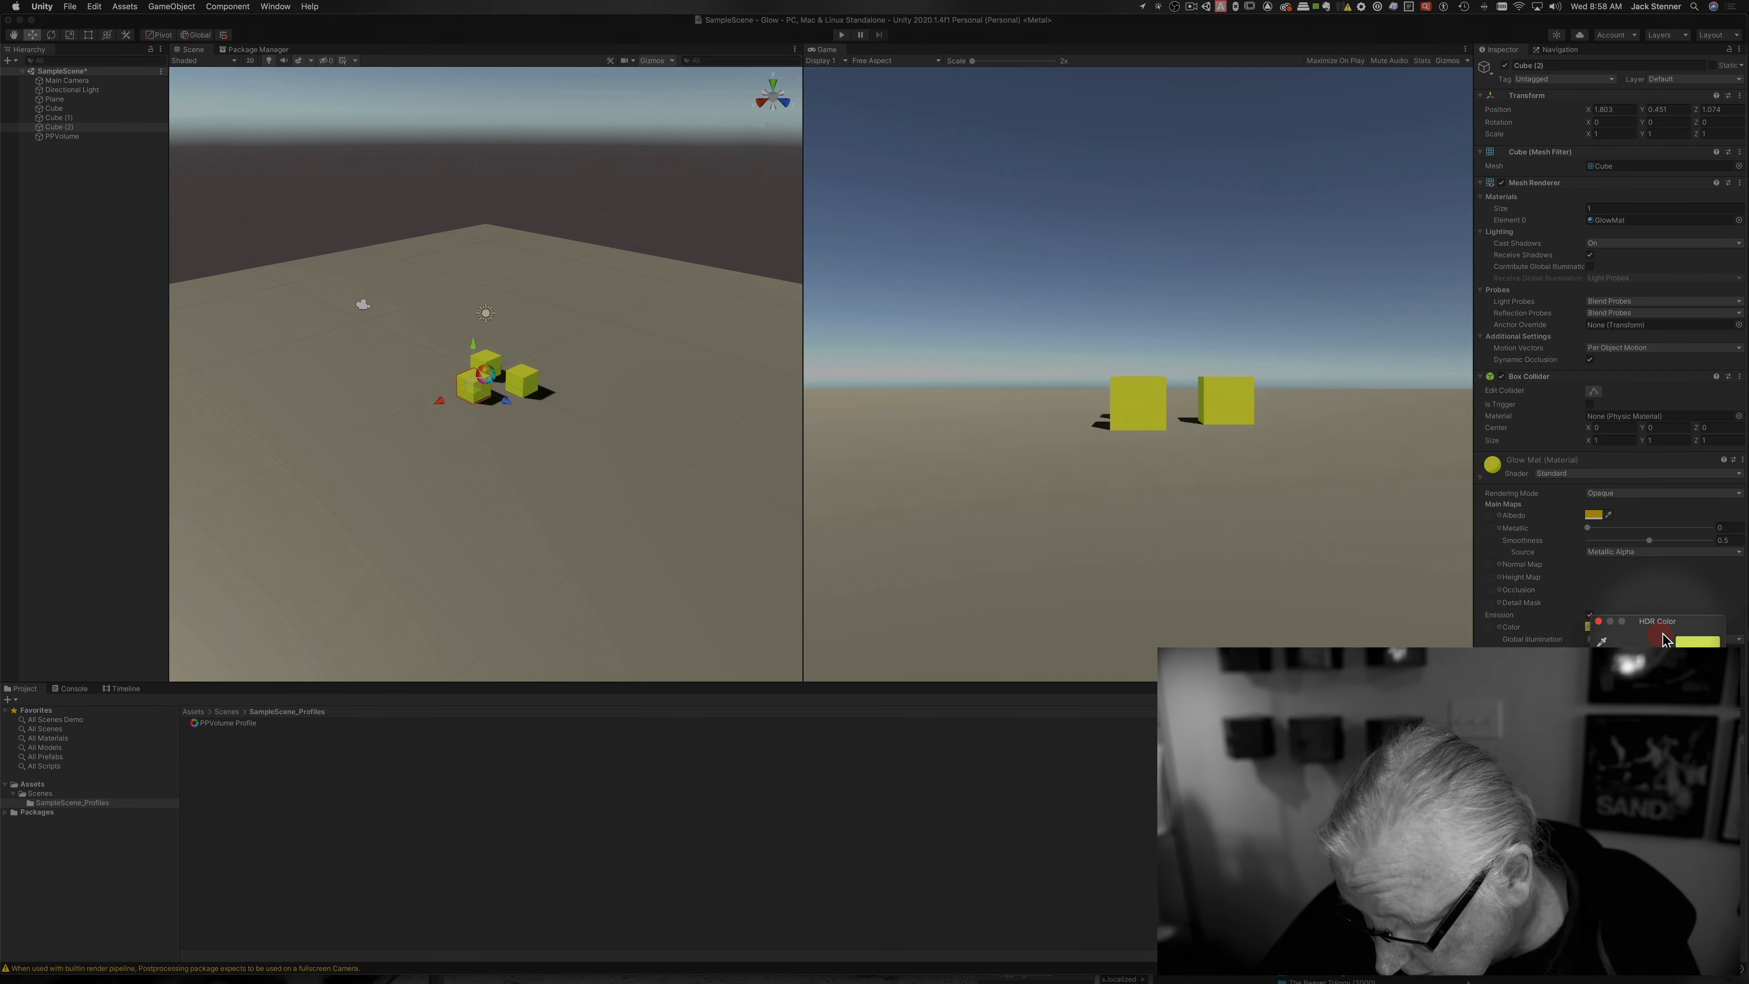
{"action": "left_click_drag", "start_coordinate": [1662, 628], "coordinate": [936, 265]}
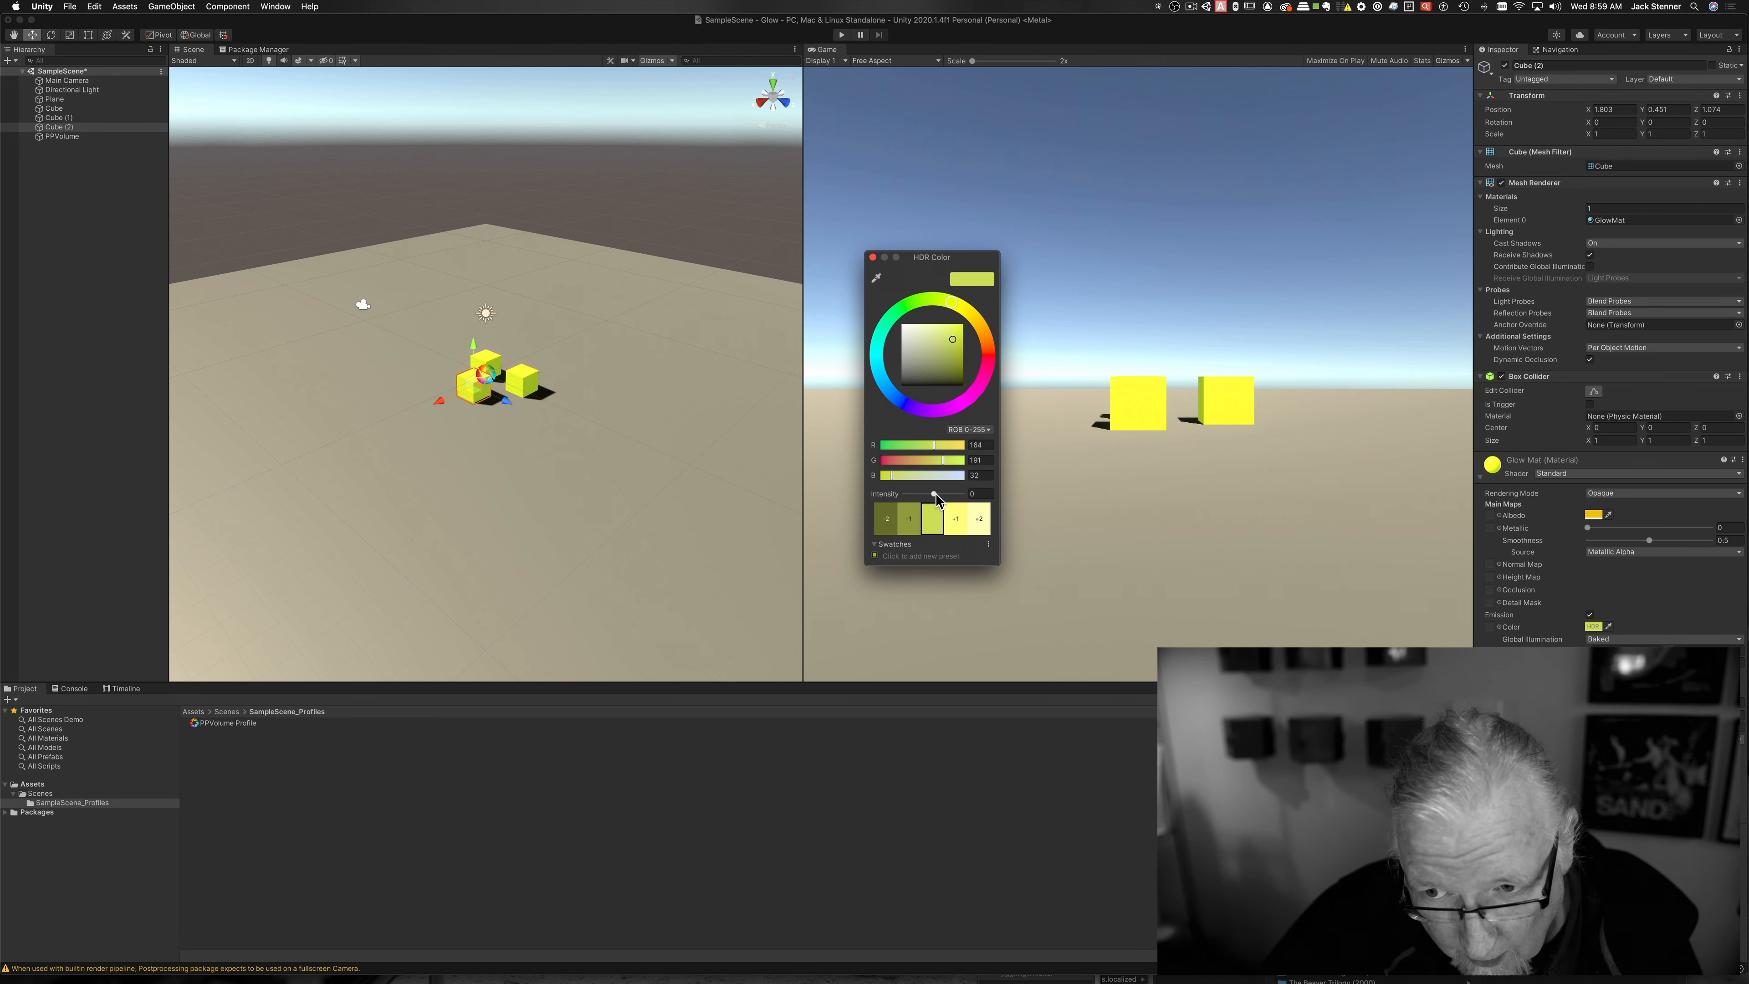
Step: Set GlowMat's emission intensity to about 2.4 using the exposure swatches and slider
{"action": "left_click", "coordinate": [952, 520]}
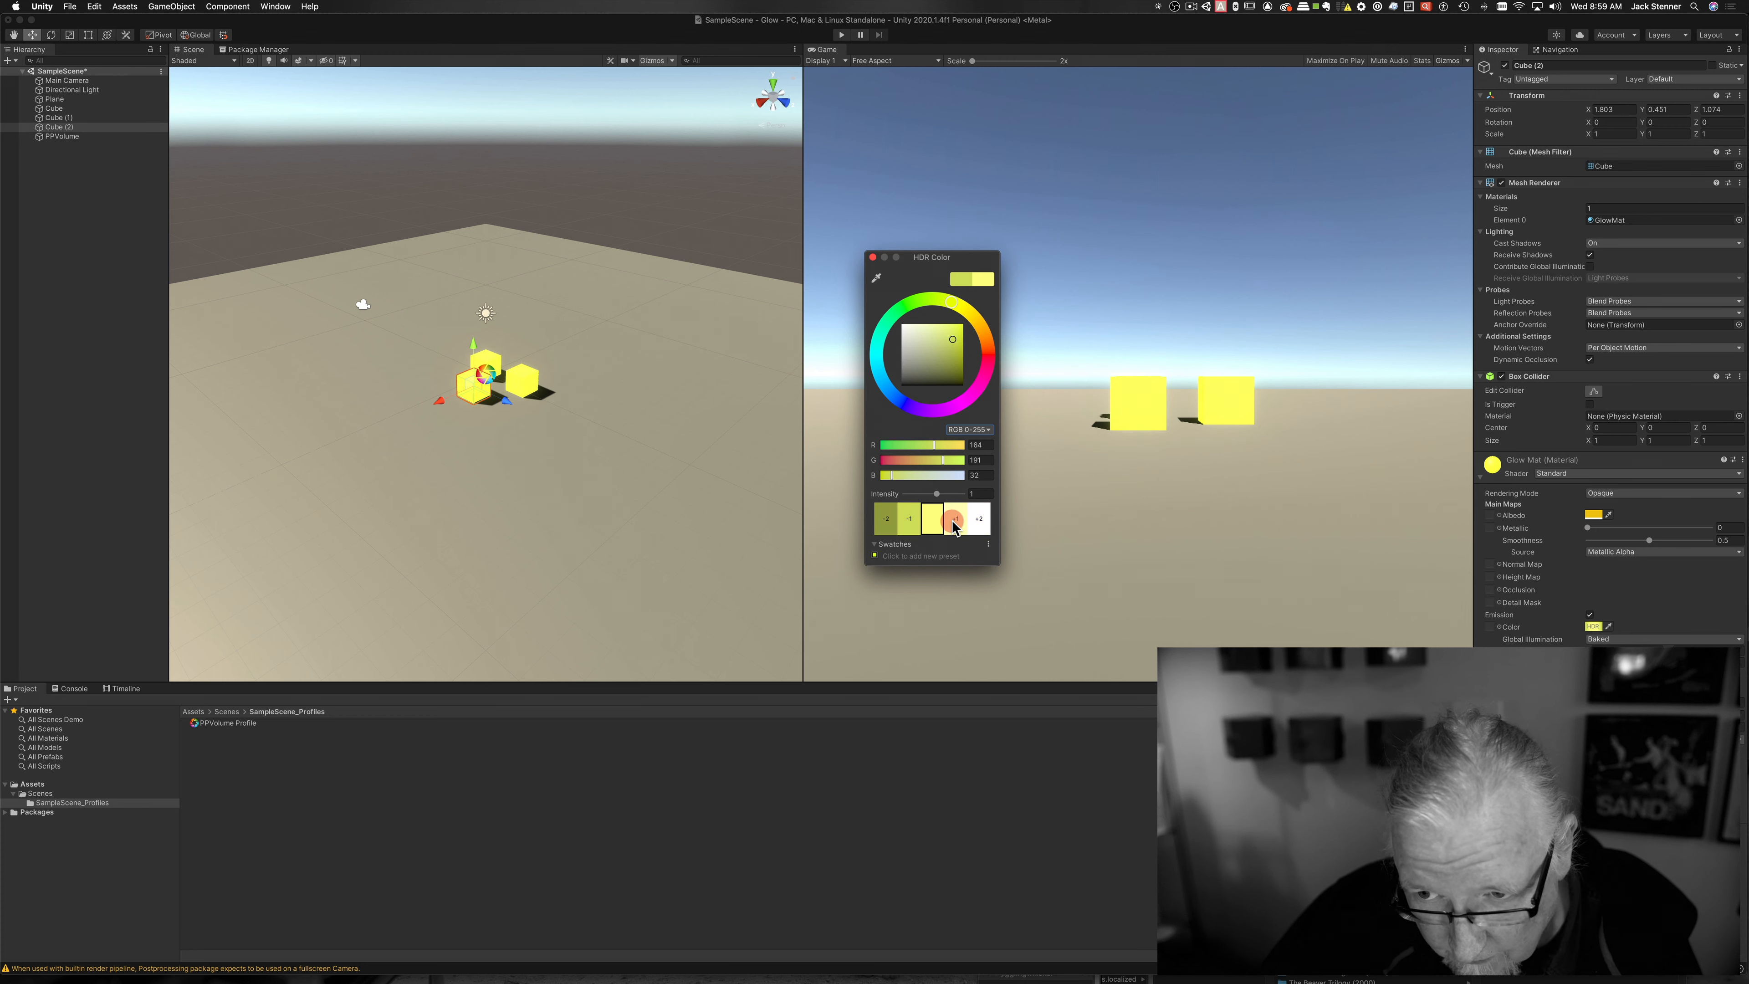
{"action": "left_click", "coordinate": [980, 520]}
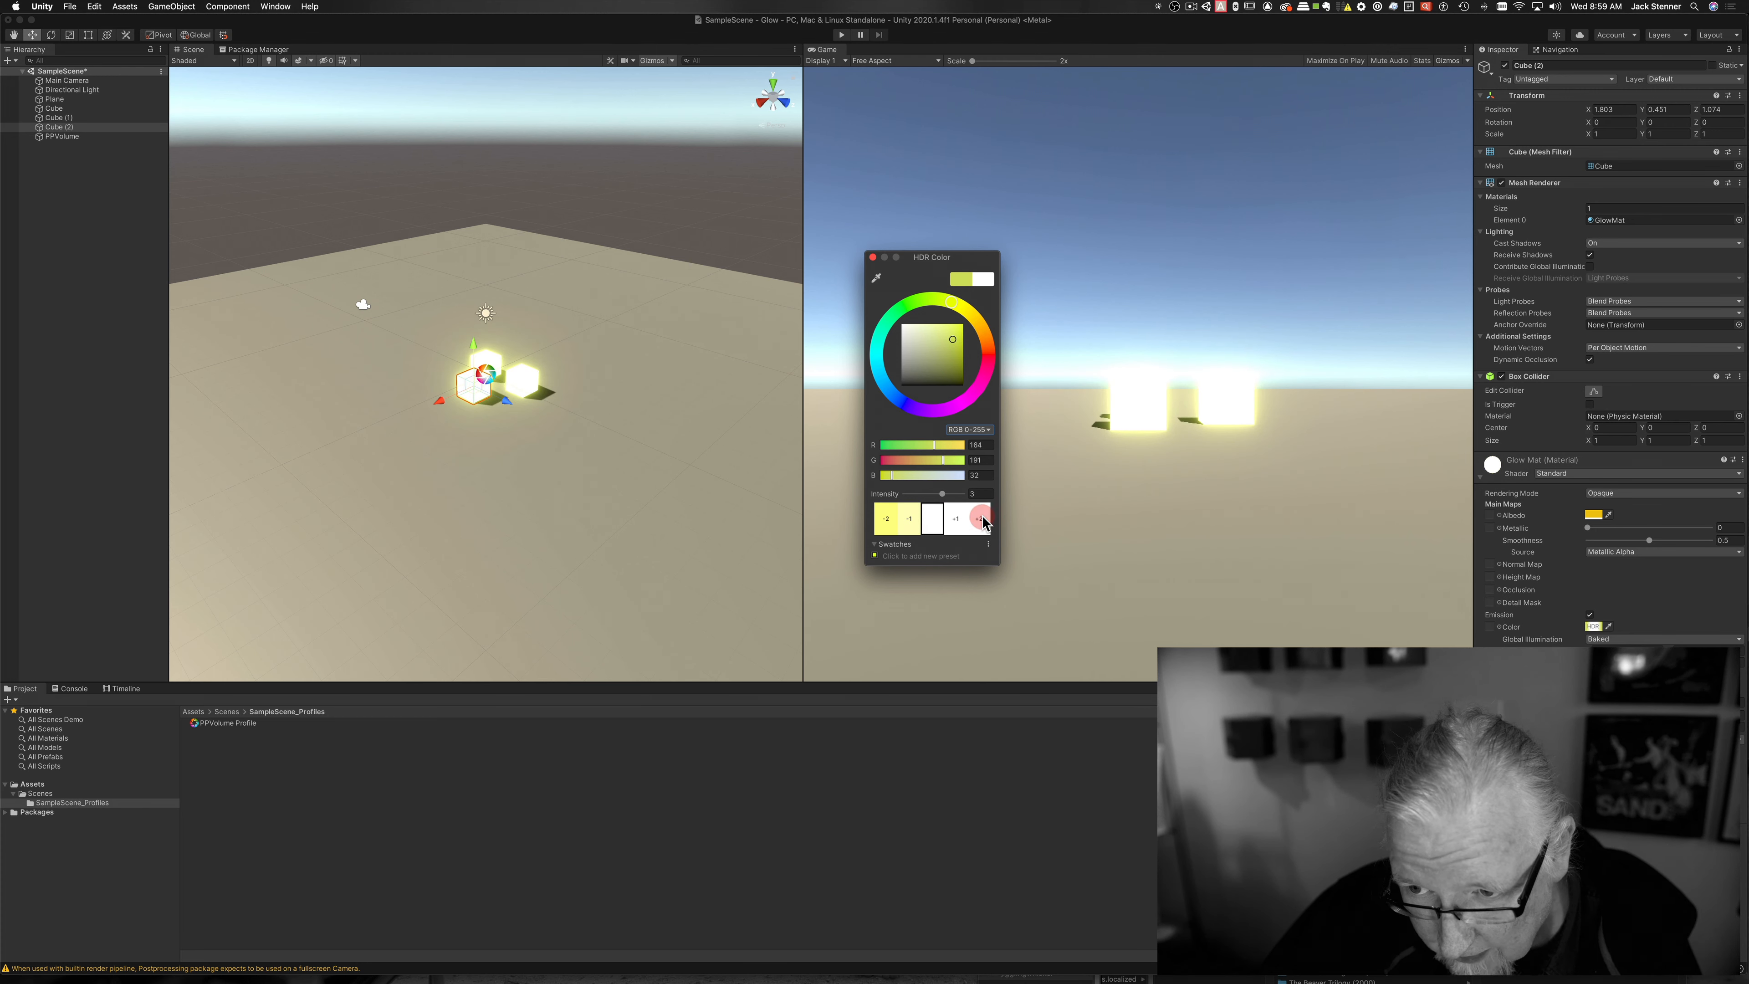
{"action": "left_click", "coordinate": [955, 520]}
{"action": "left_click", "coordinate": [935, 492]}
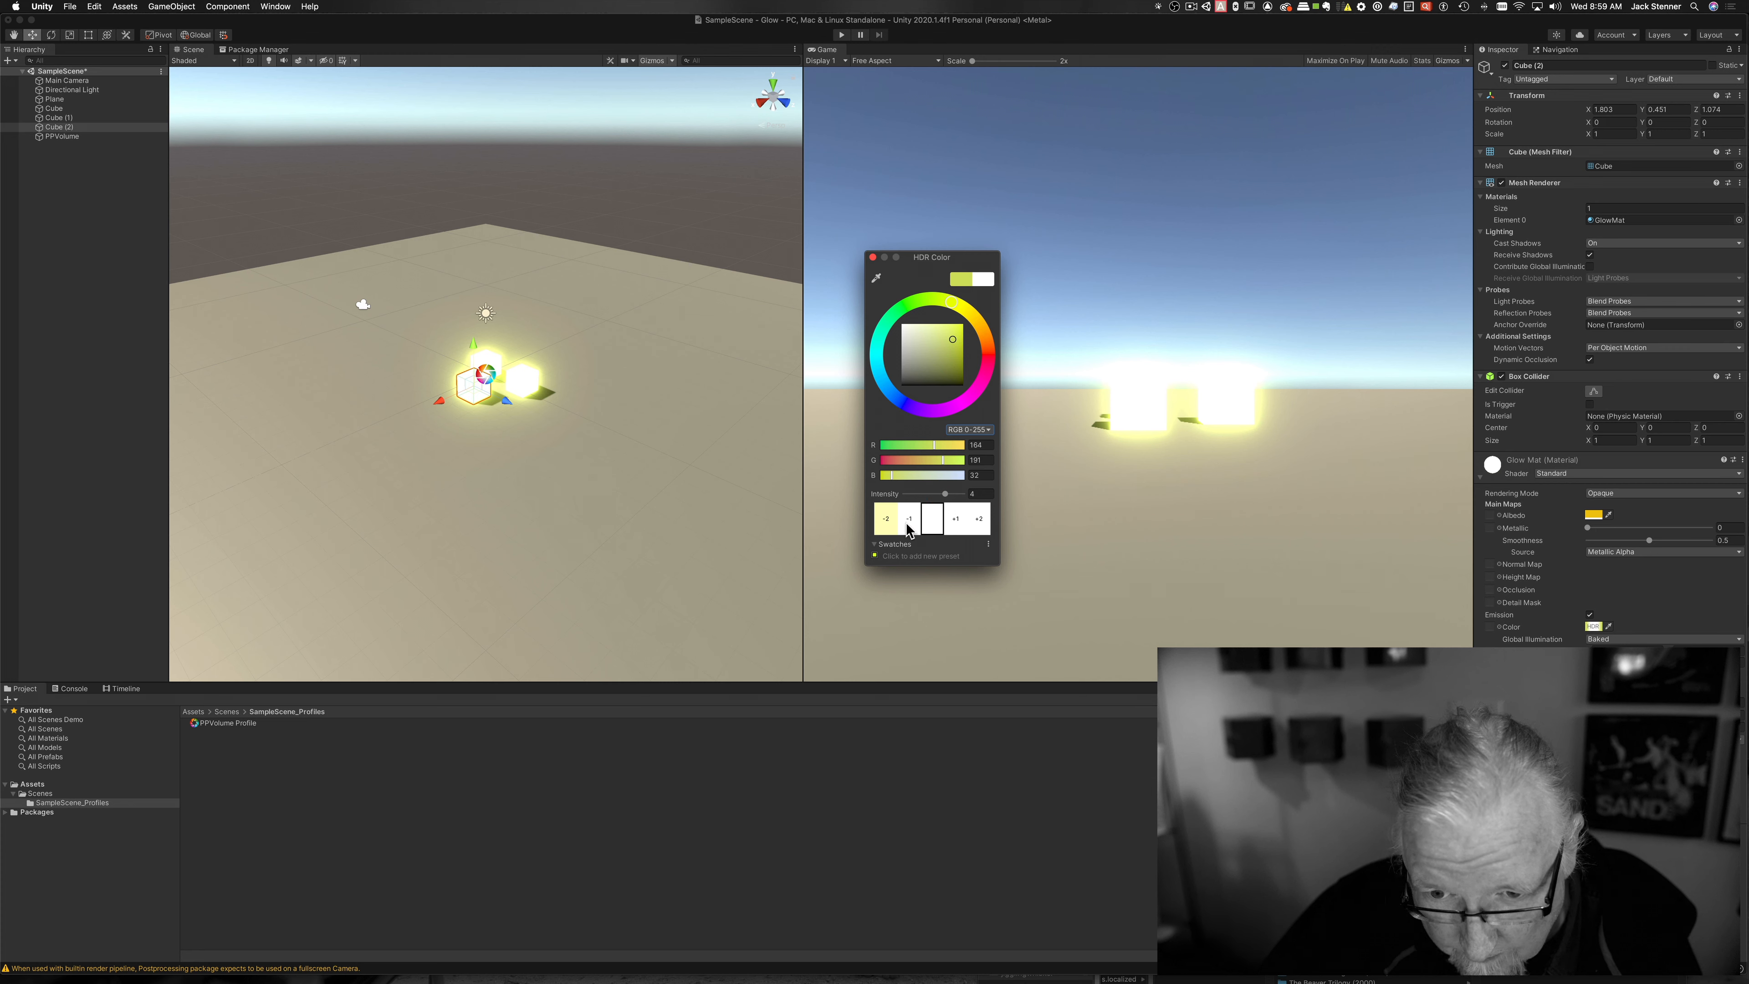
{"action": "left_click", "coordinate": [909, 525]}
{"action": "left_click", "coordinate": [929, 495]}
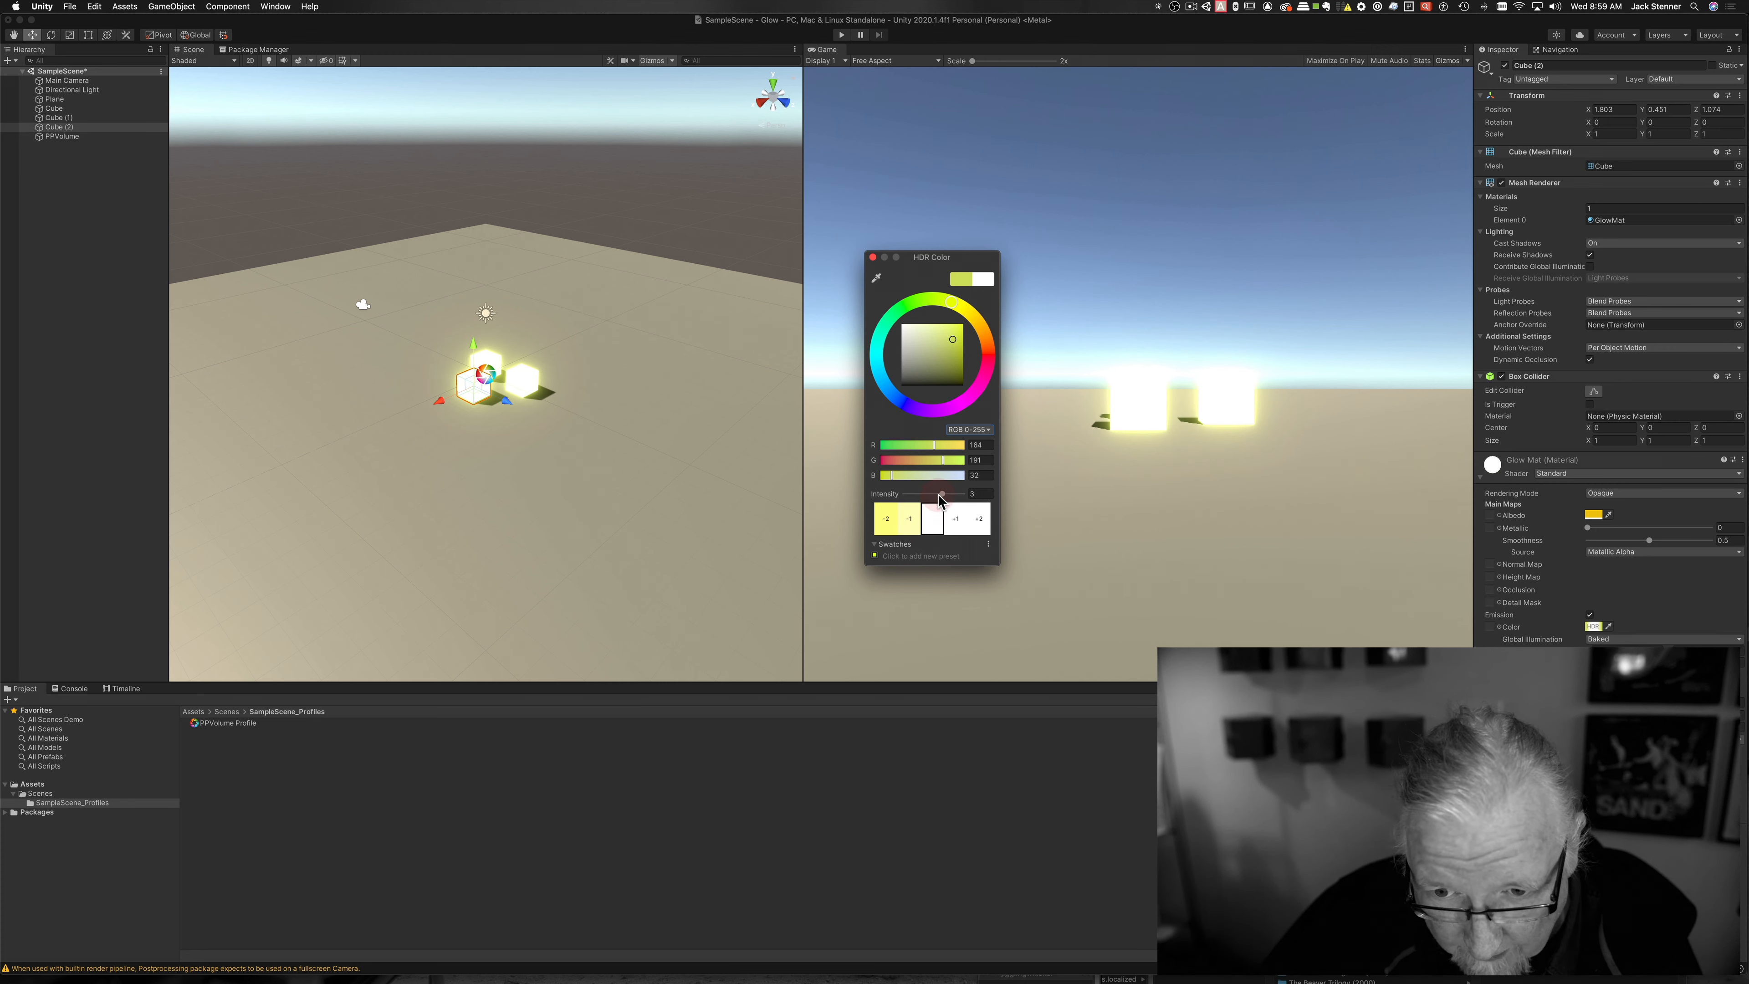
{"action": "left_click", "coordinate": [939, 495]}
{"action": "left_click_drag", "start_coordinate": [939, 497], "coordinate": [943, 498]}
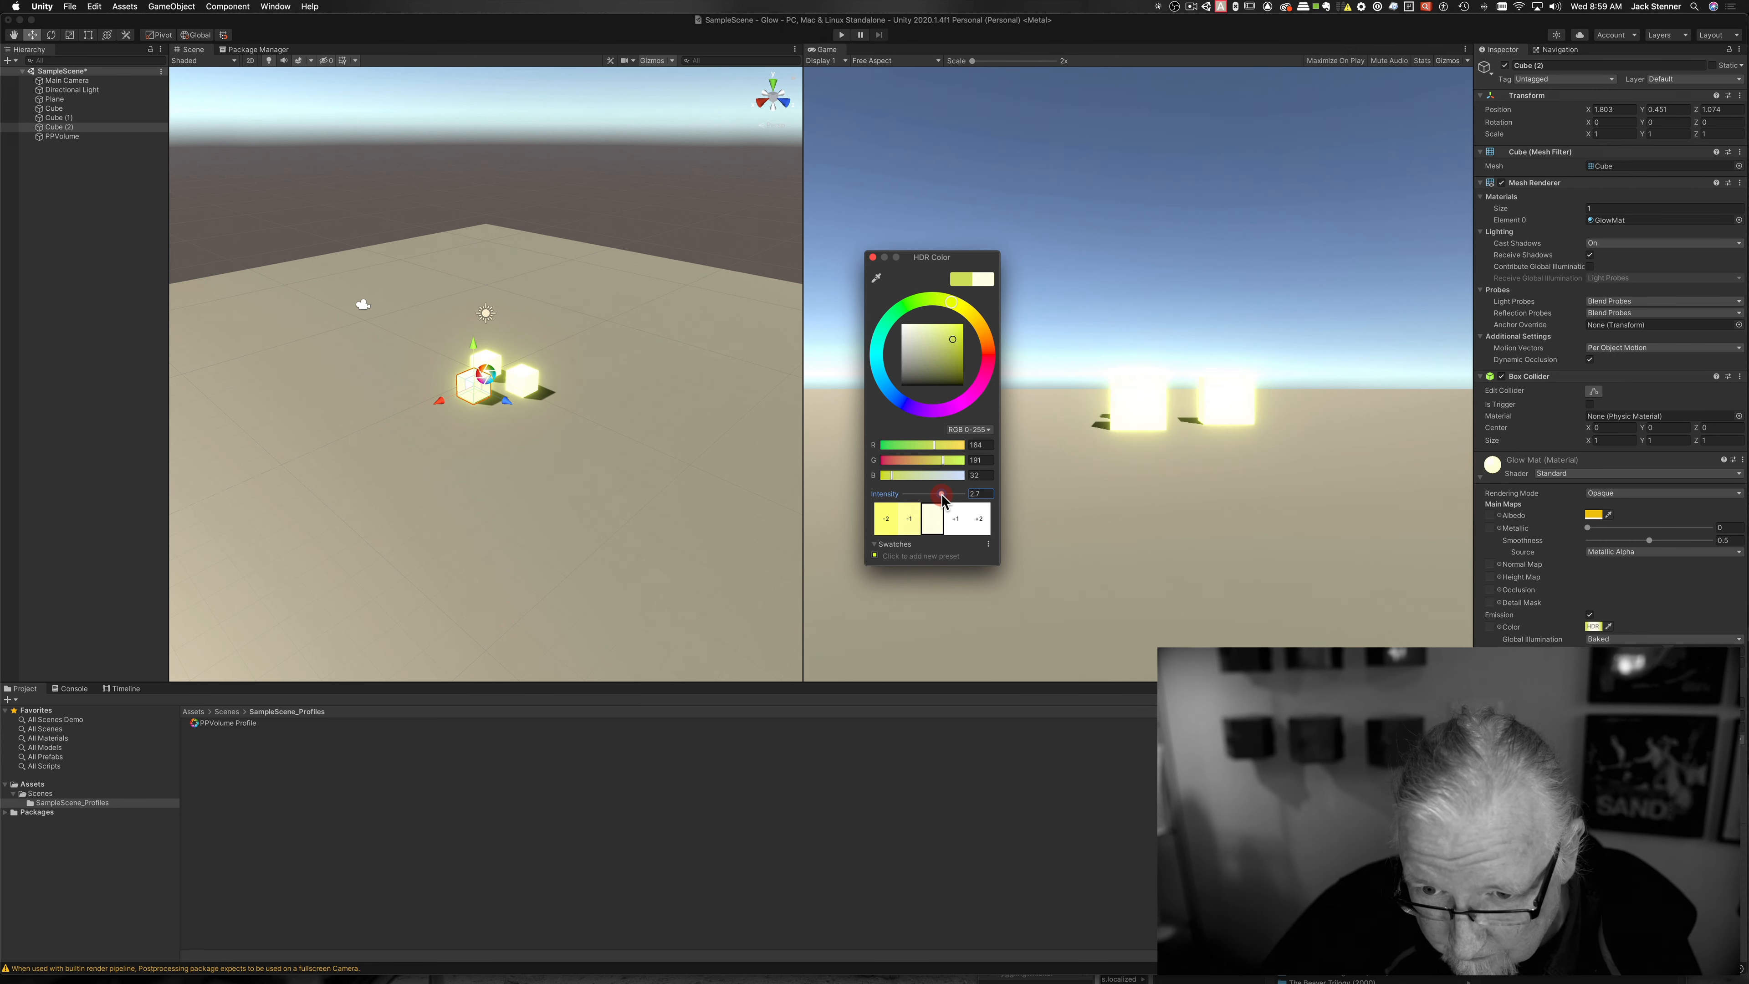
{"action": "left_click", "coordinate": [872, 257]}
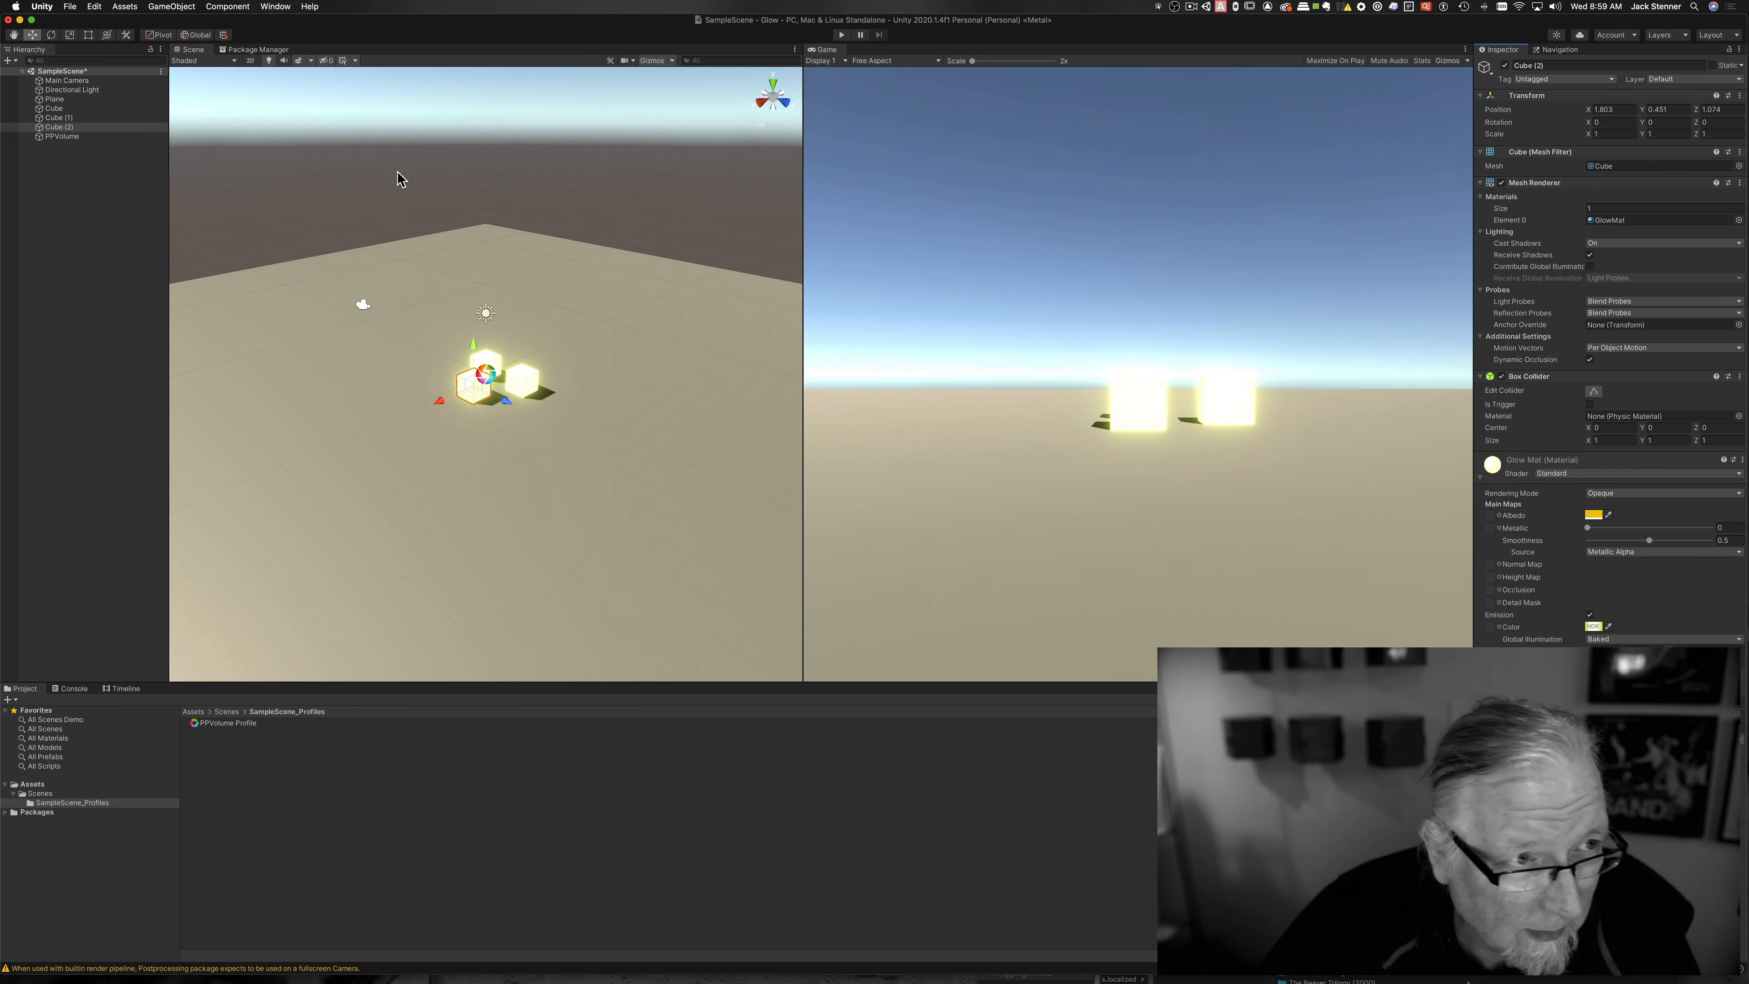
Step: Tune PPVolume's Bloom to Intensity 0.85 and Diffusion 6.16, leaving the Color tint off
{"action": "left_click", "coordinate": [62, 137]}
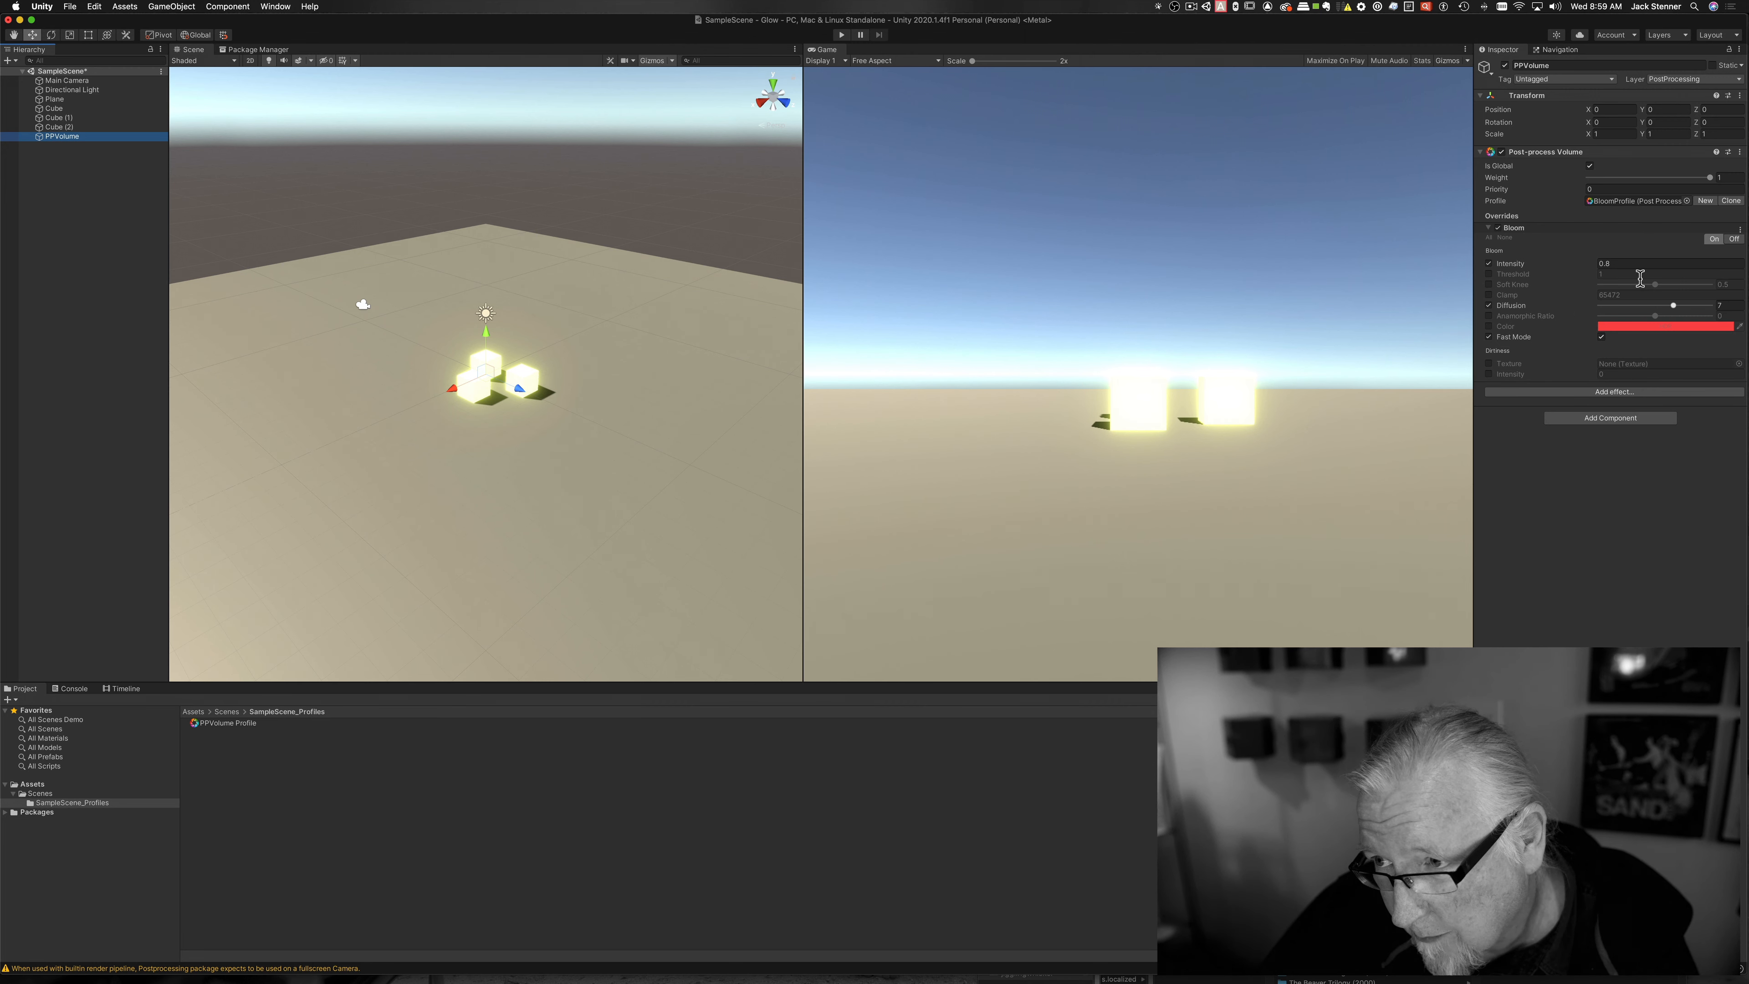
{"action": "left_click_drag", "start_coordinate": [1559, 263], "coordinate": [1535, 320]}
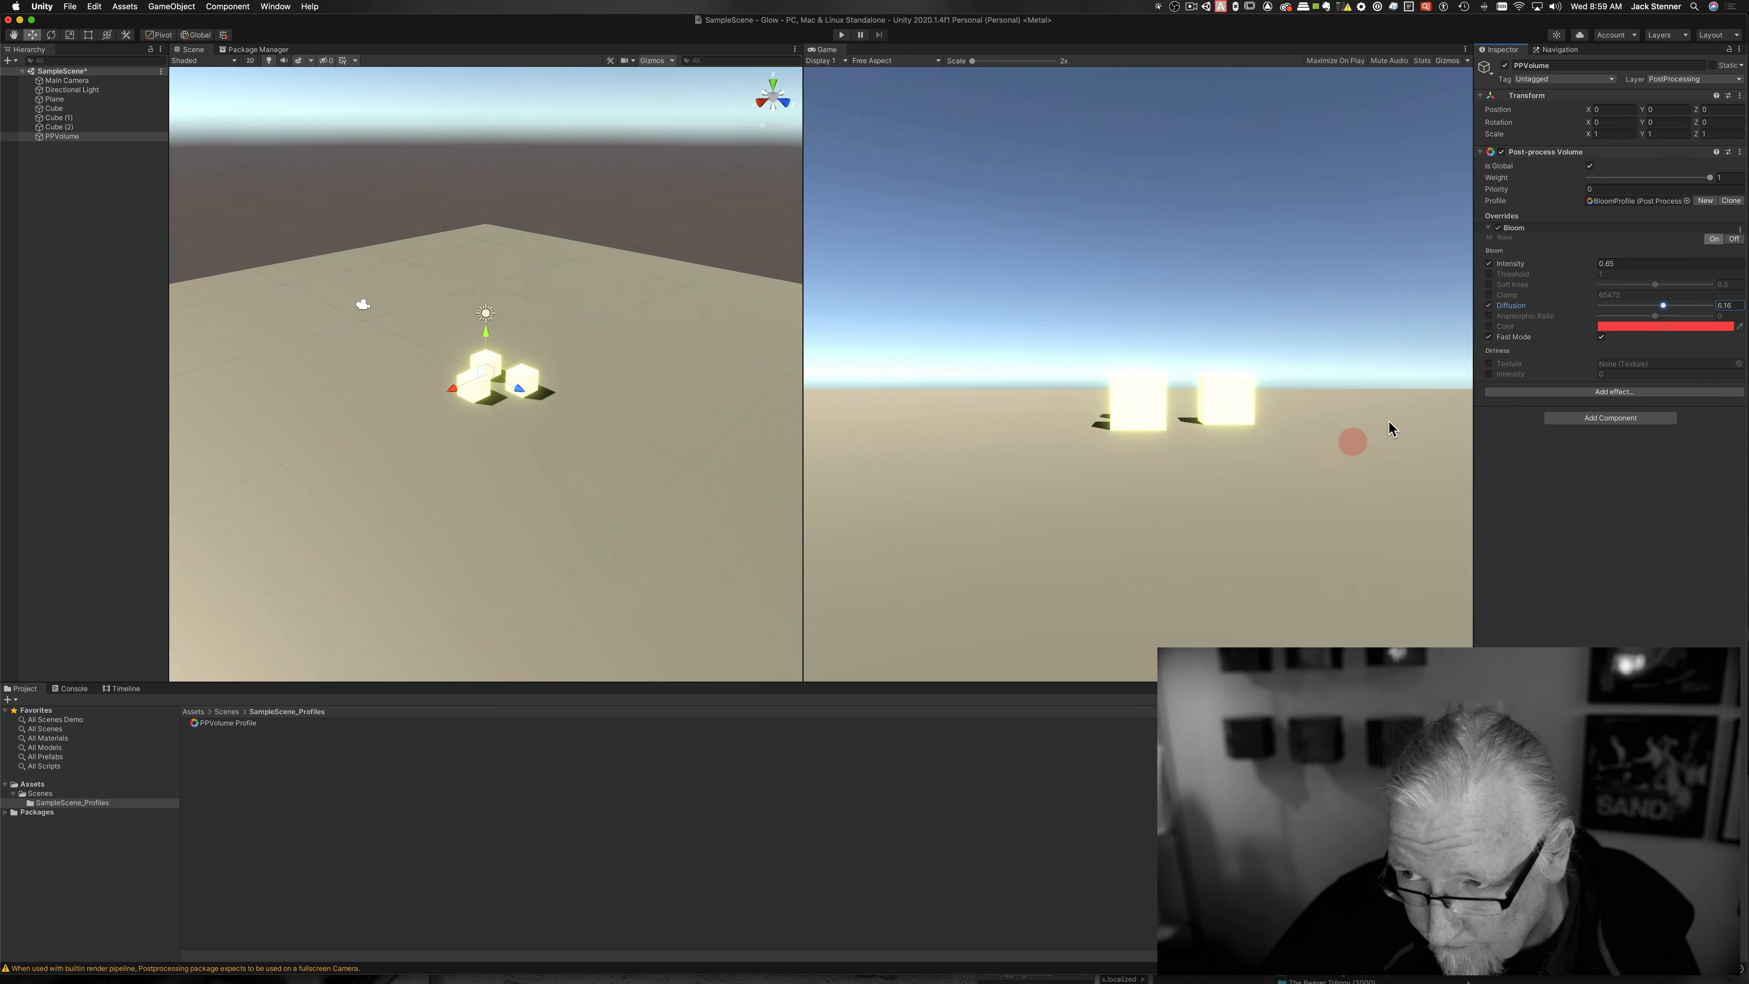
{"action": "left_click", "coordinate": [1489, 327]}
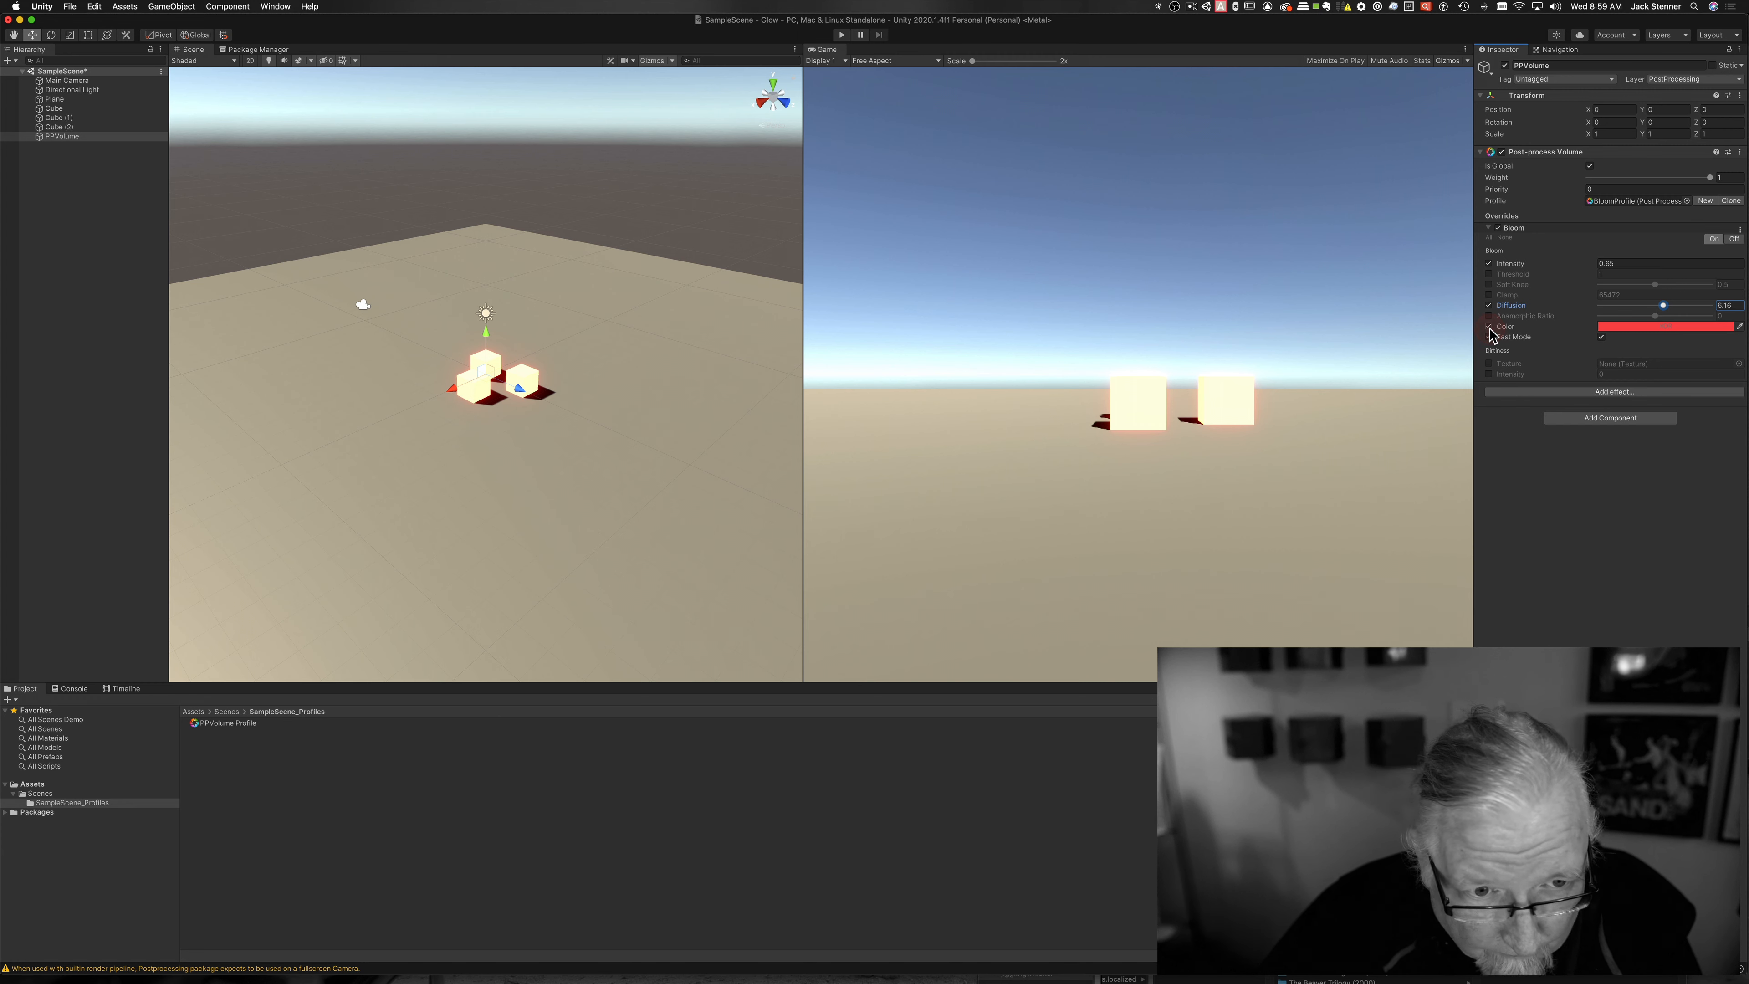
{"action": "left_click", "coordinate": [1489, 327]}
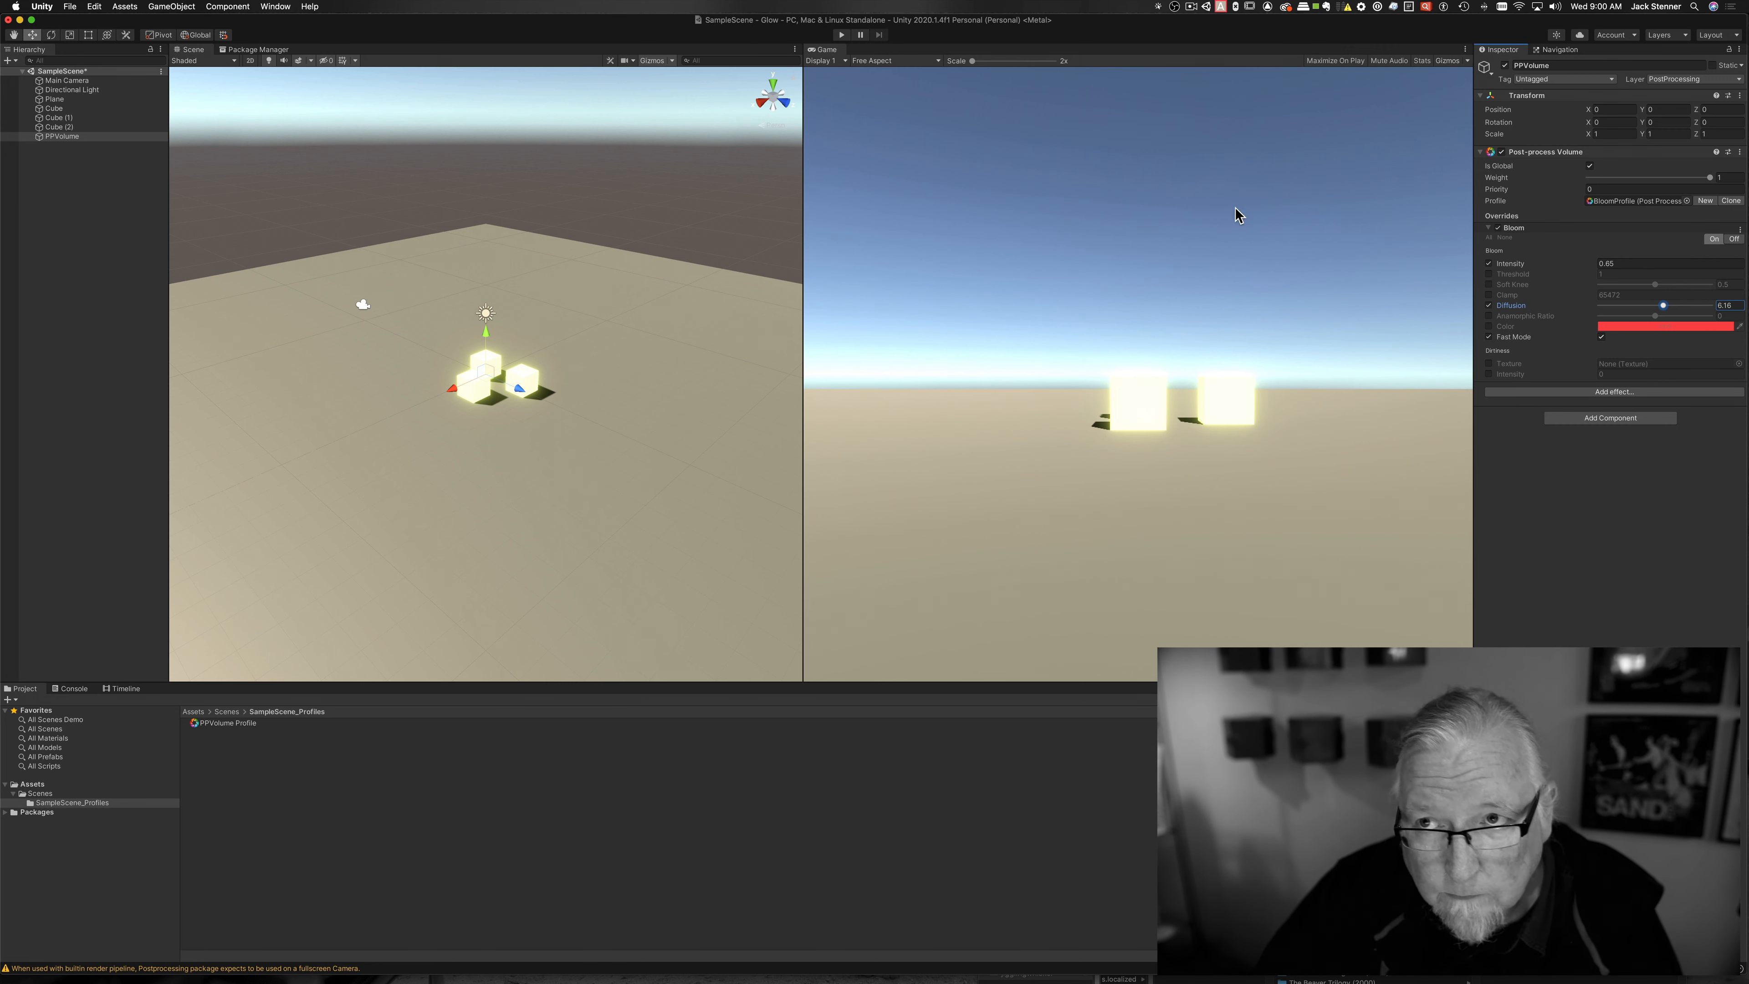
{"action": "left_click", "coordinate": [1189, 7]}
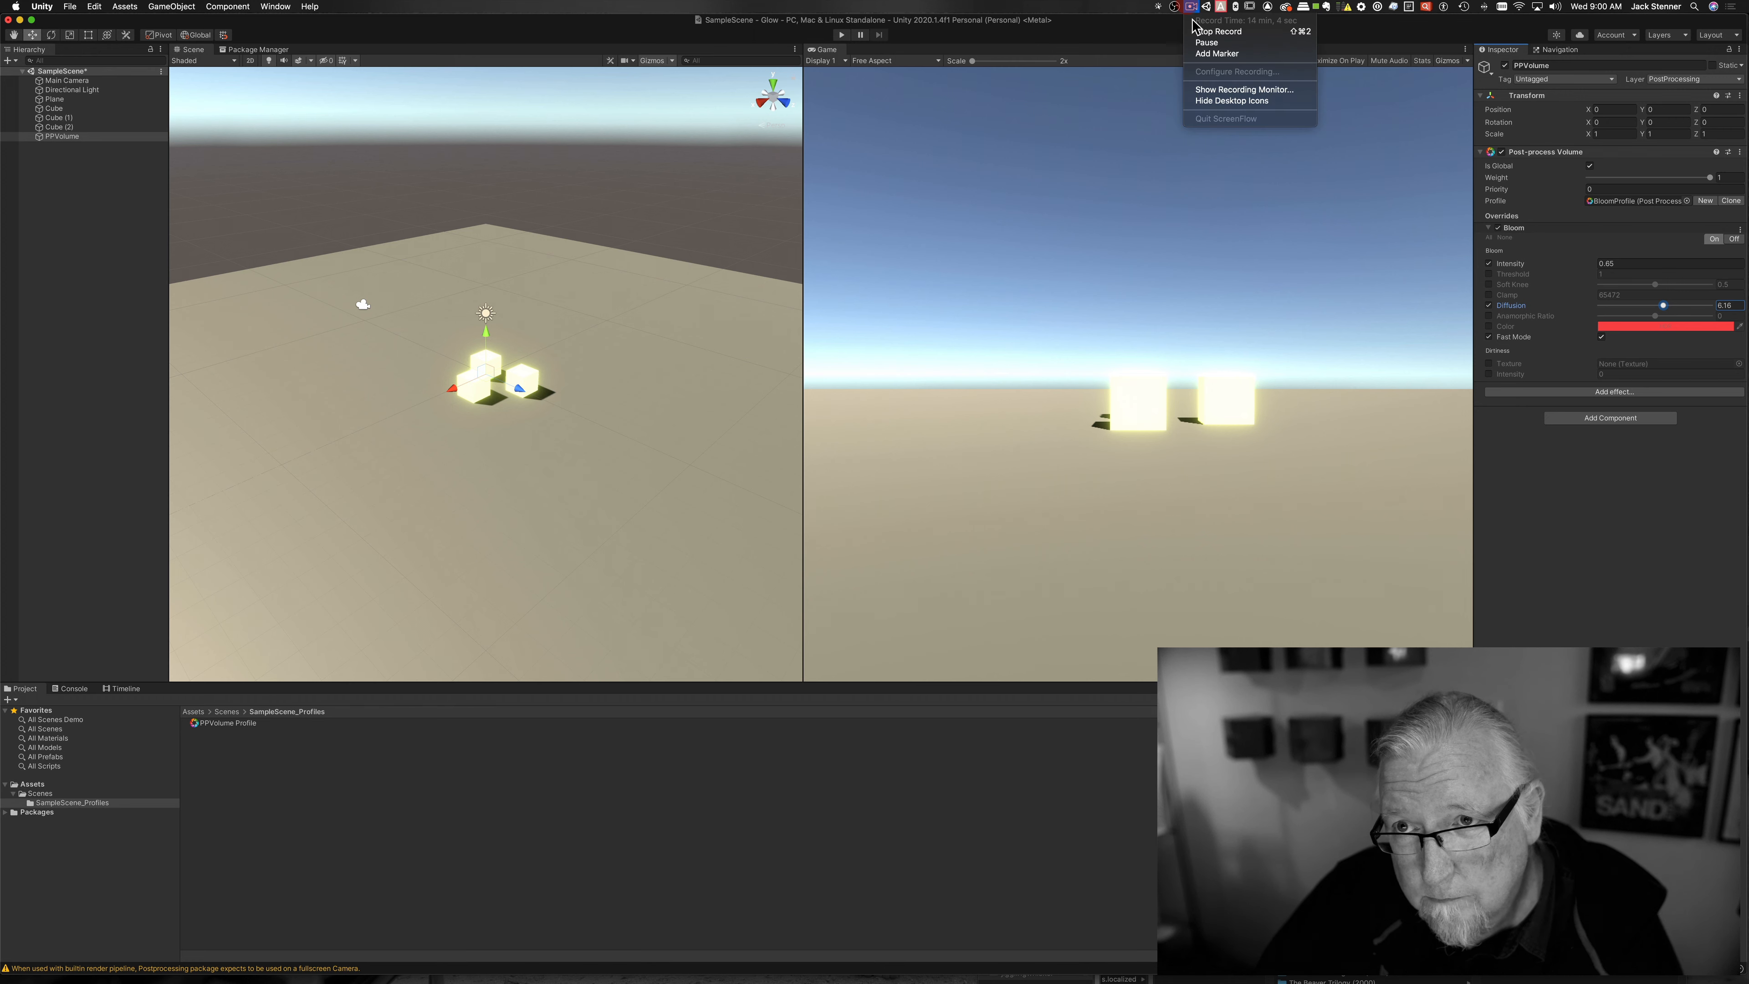